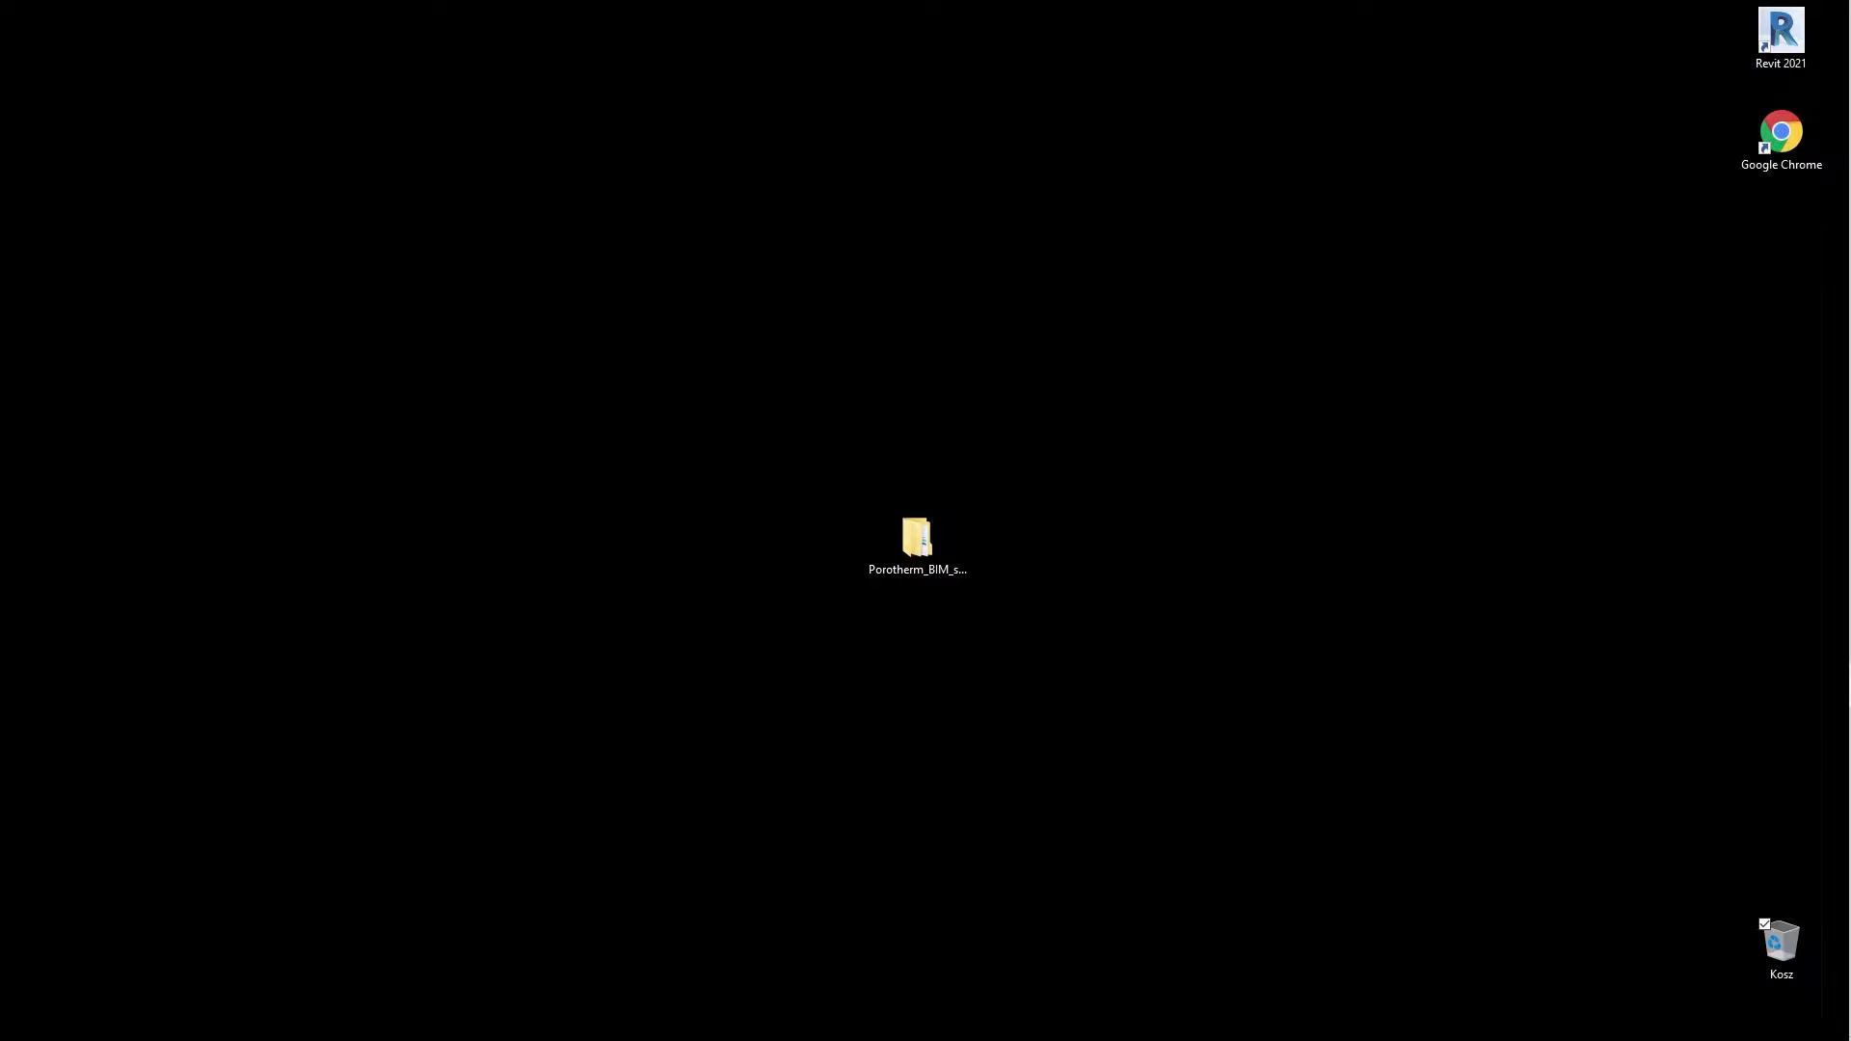
Launch Google Chrome and run a Google search for wienerberger
{"action": "double_click", "coordinate": [1780, 133]}
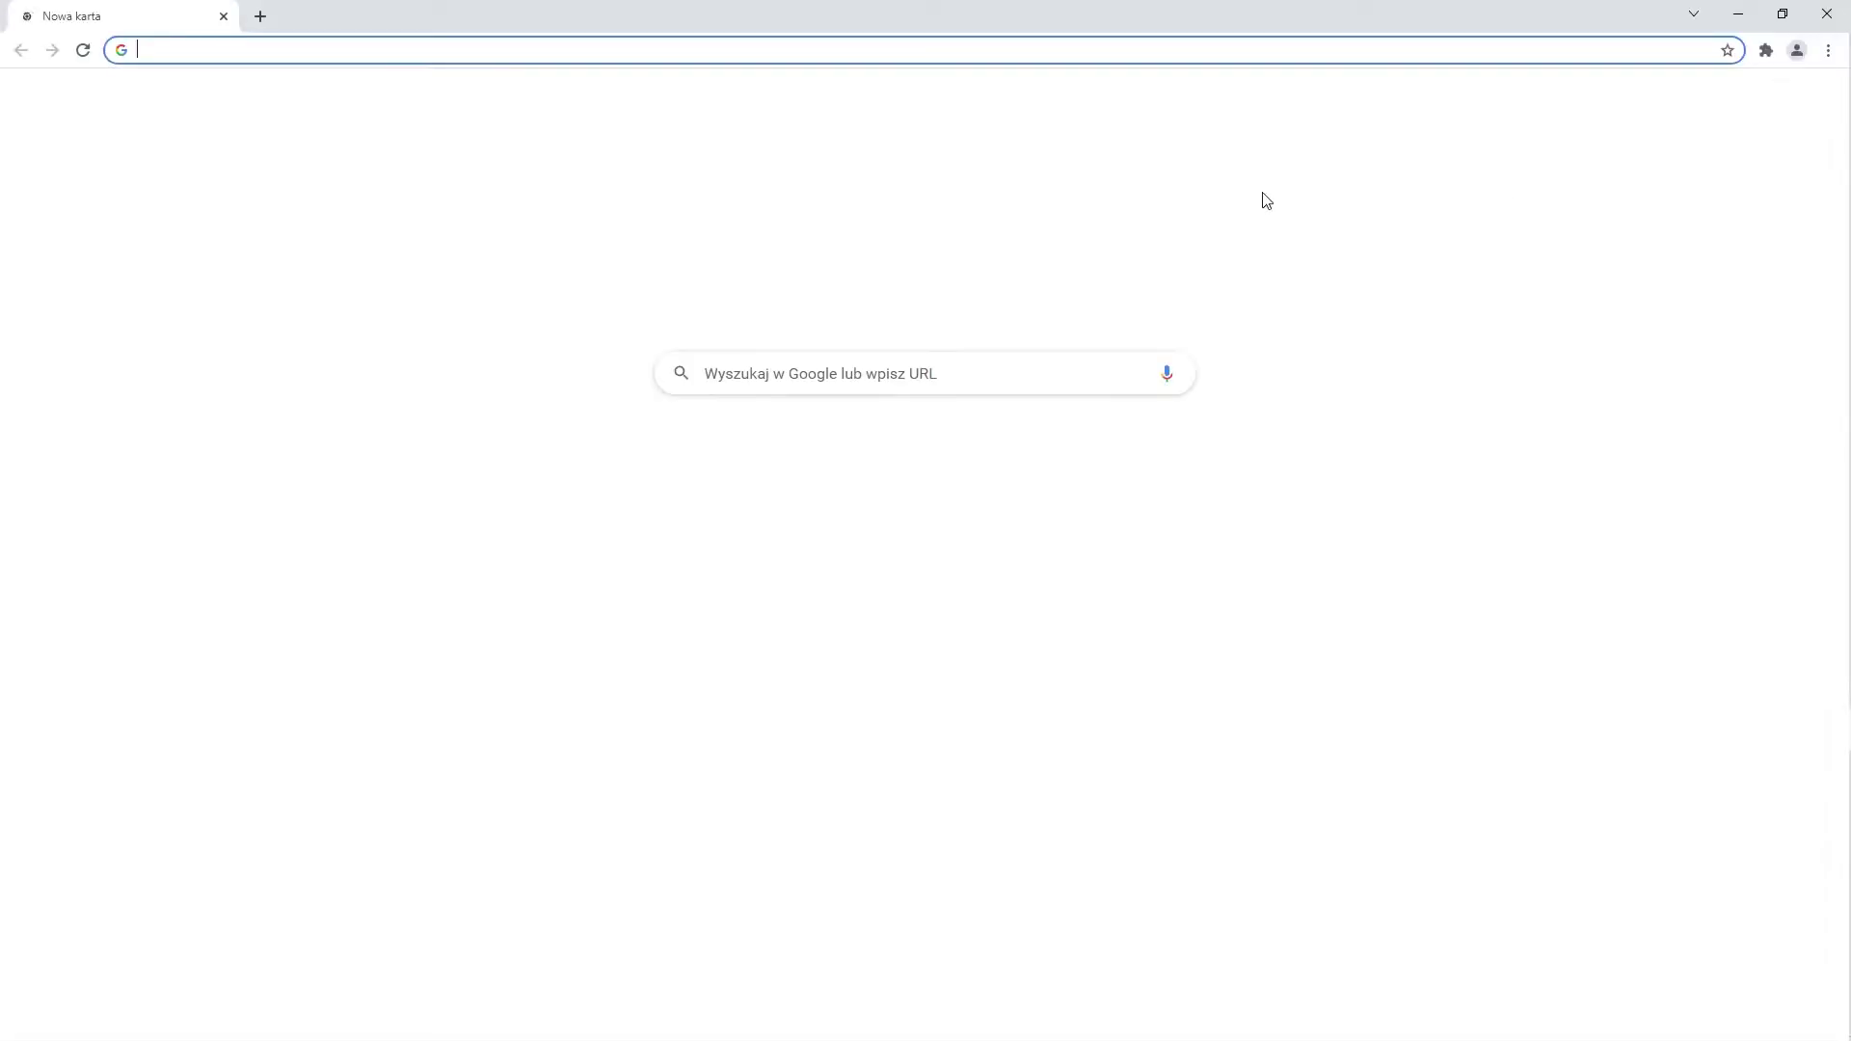
{"action": "type", "text": "W"}
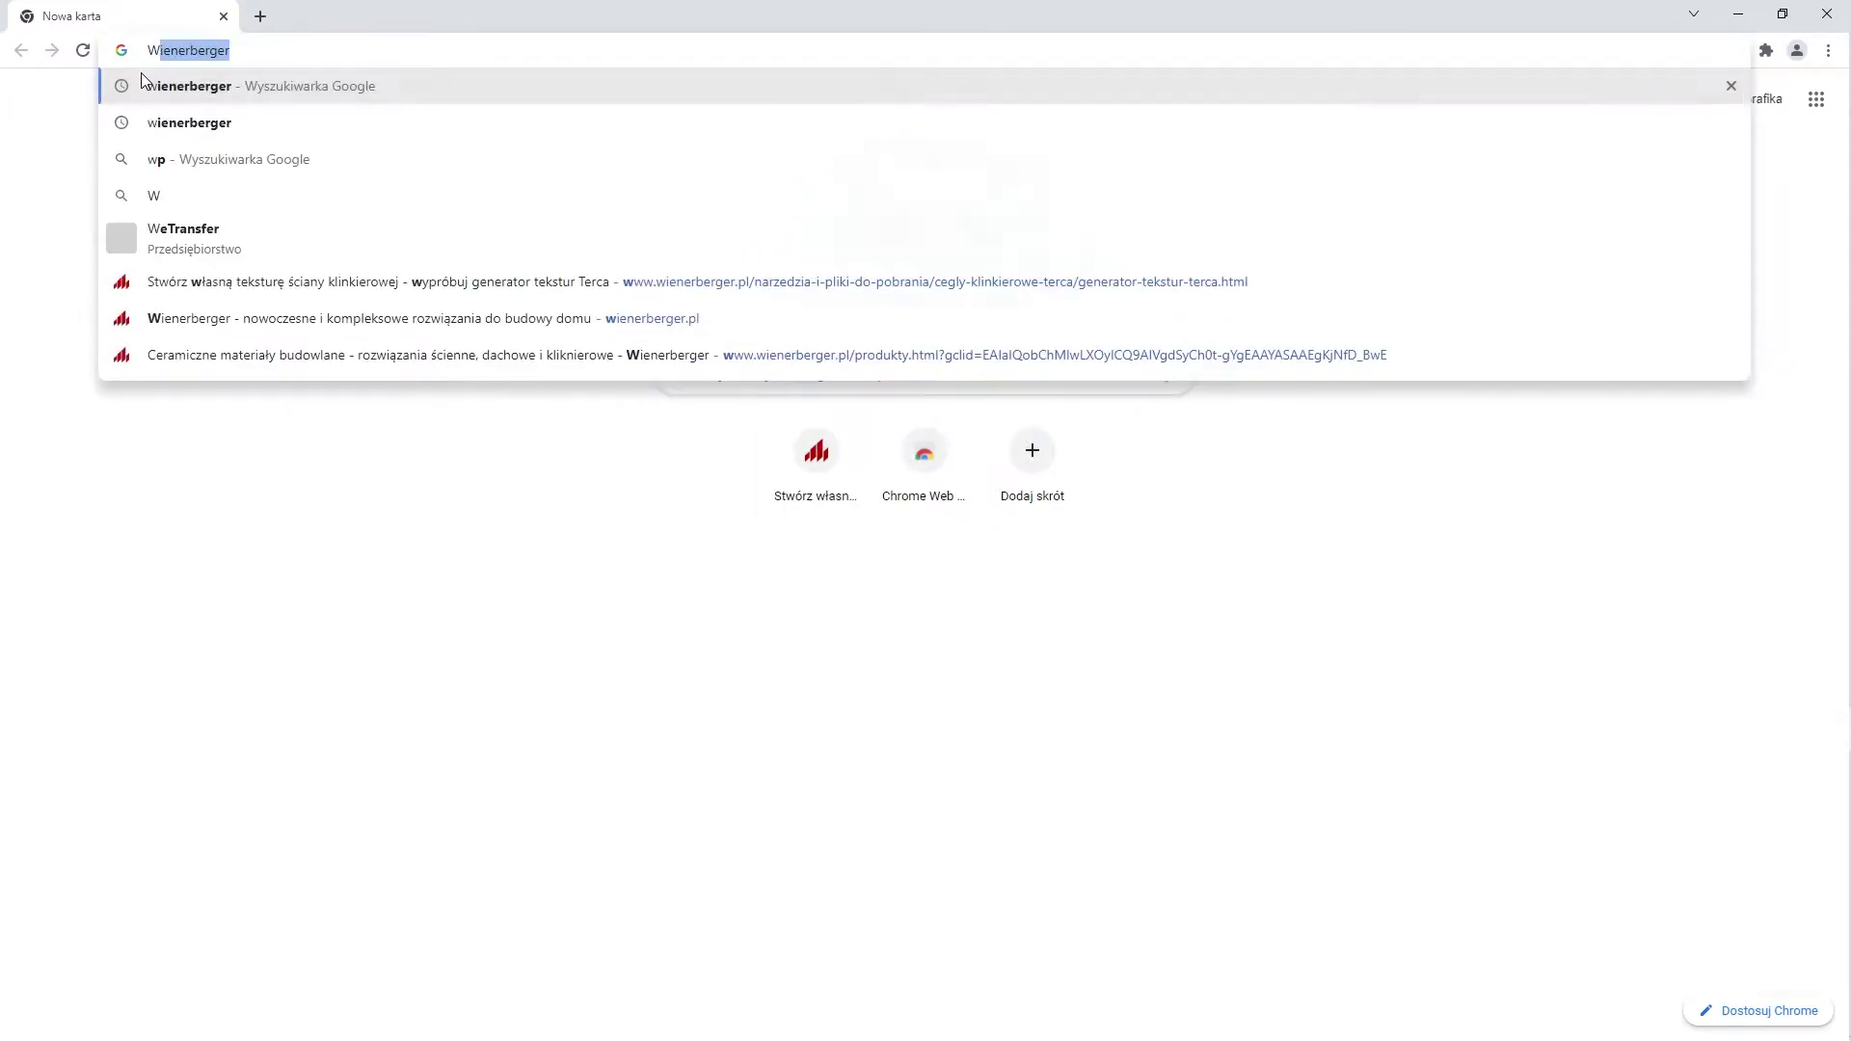
{"action": "type", "text": "IEN"}
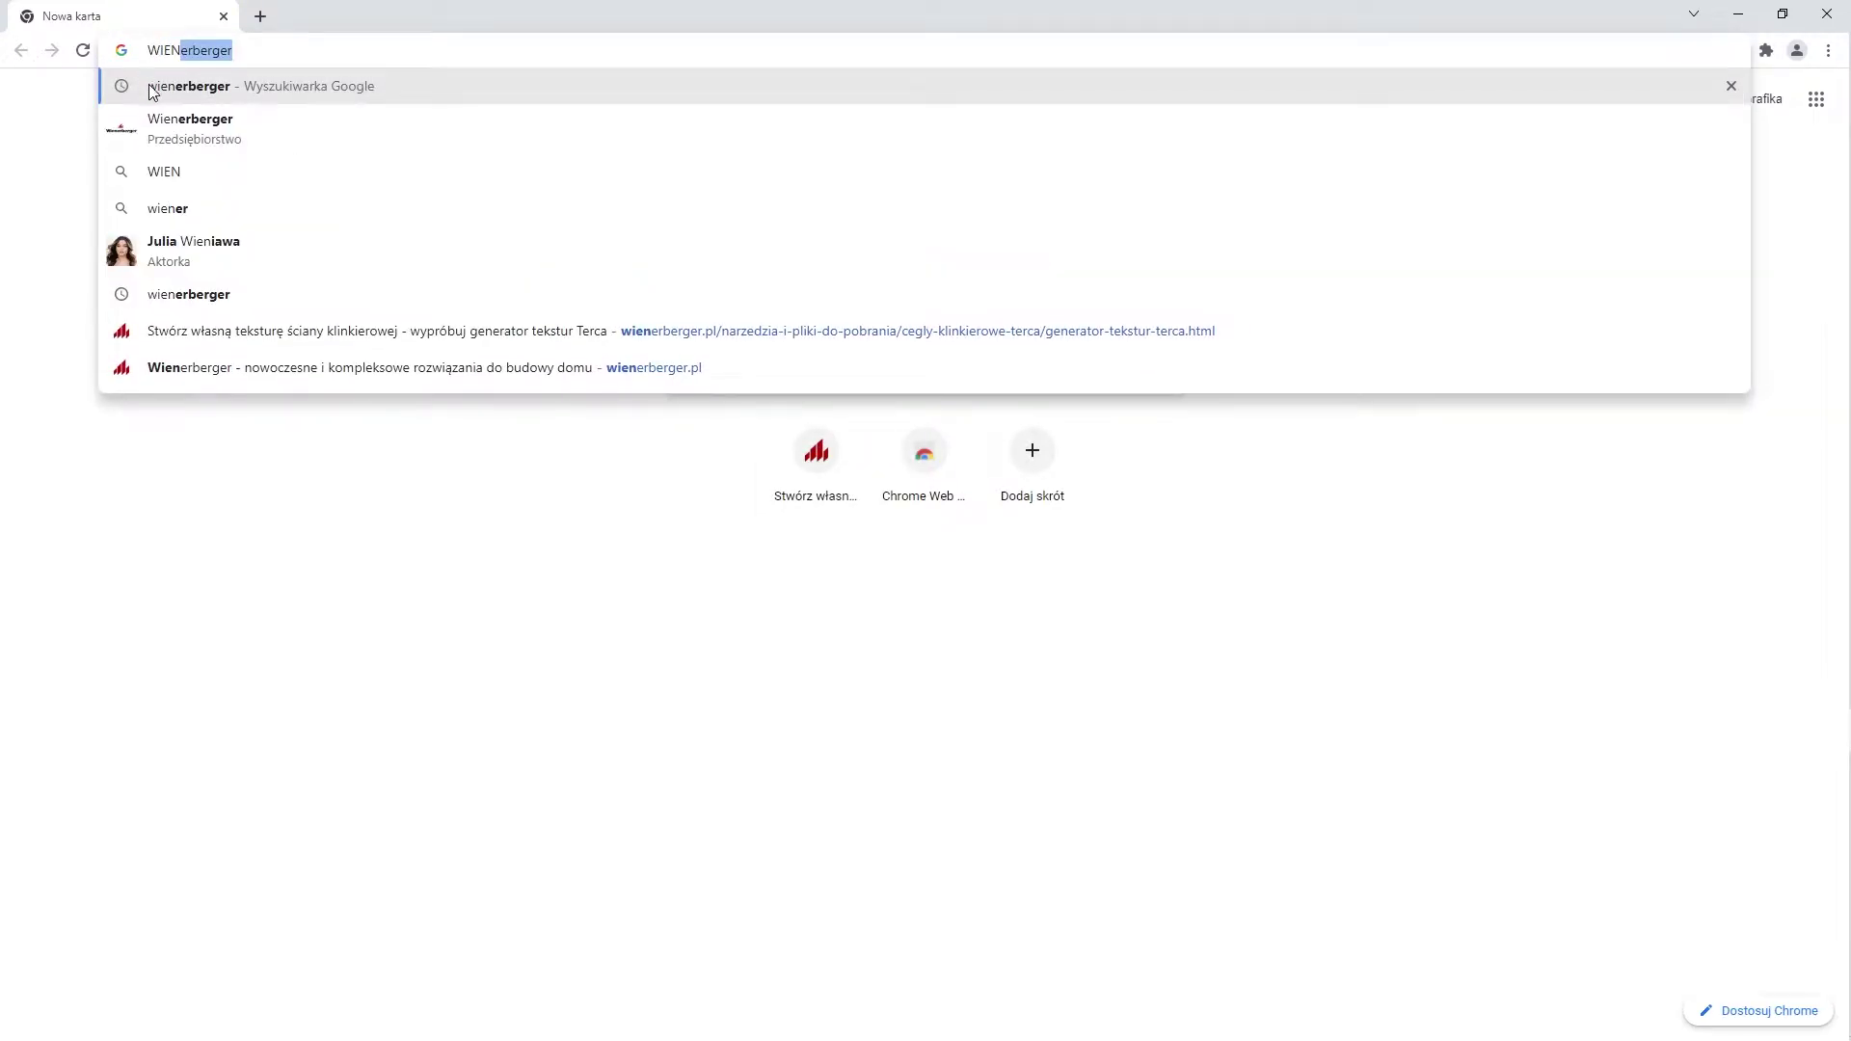
{"action": "left_click", "coordinate": [189, 95]}
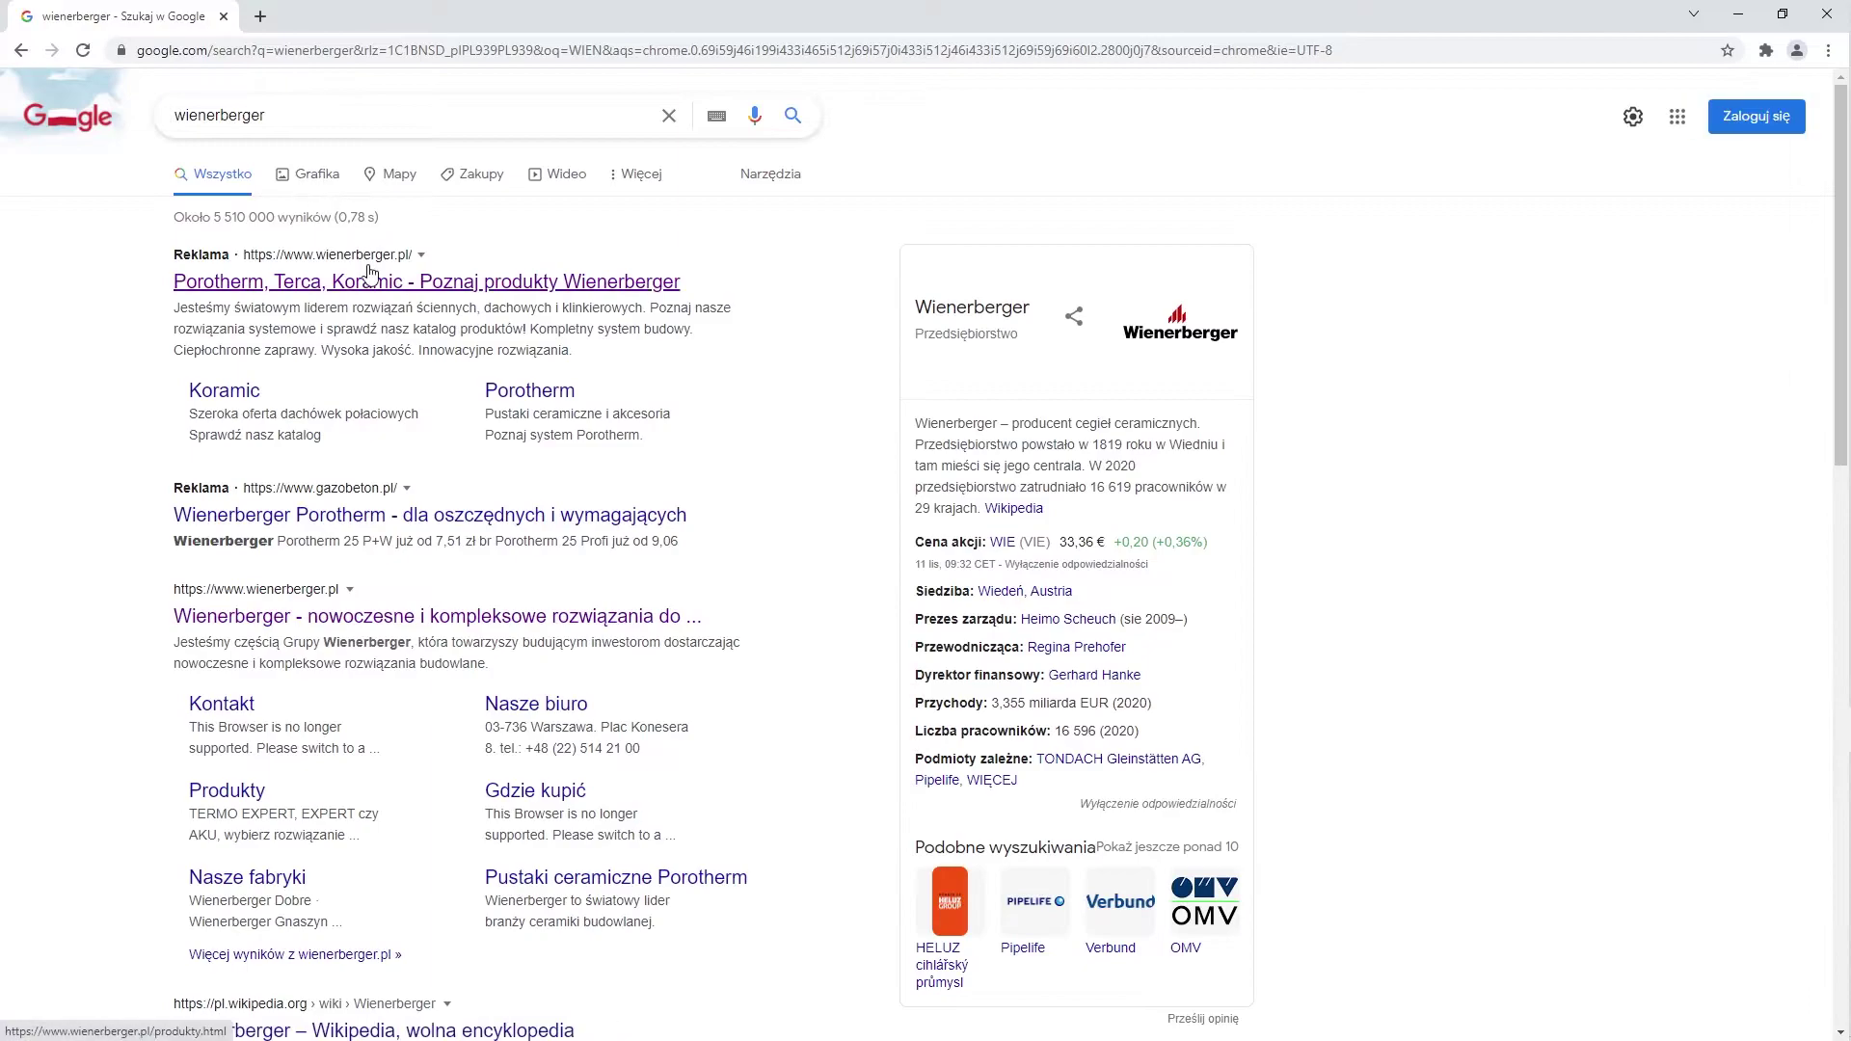
Go from the Wienerberger ad to the Generator tekstur Terca page and reach its texture grid
{"action": "left_click", "coordinate": [371, 278]}
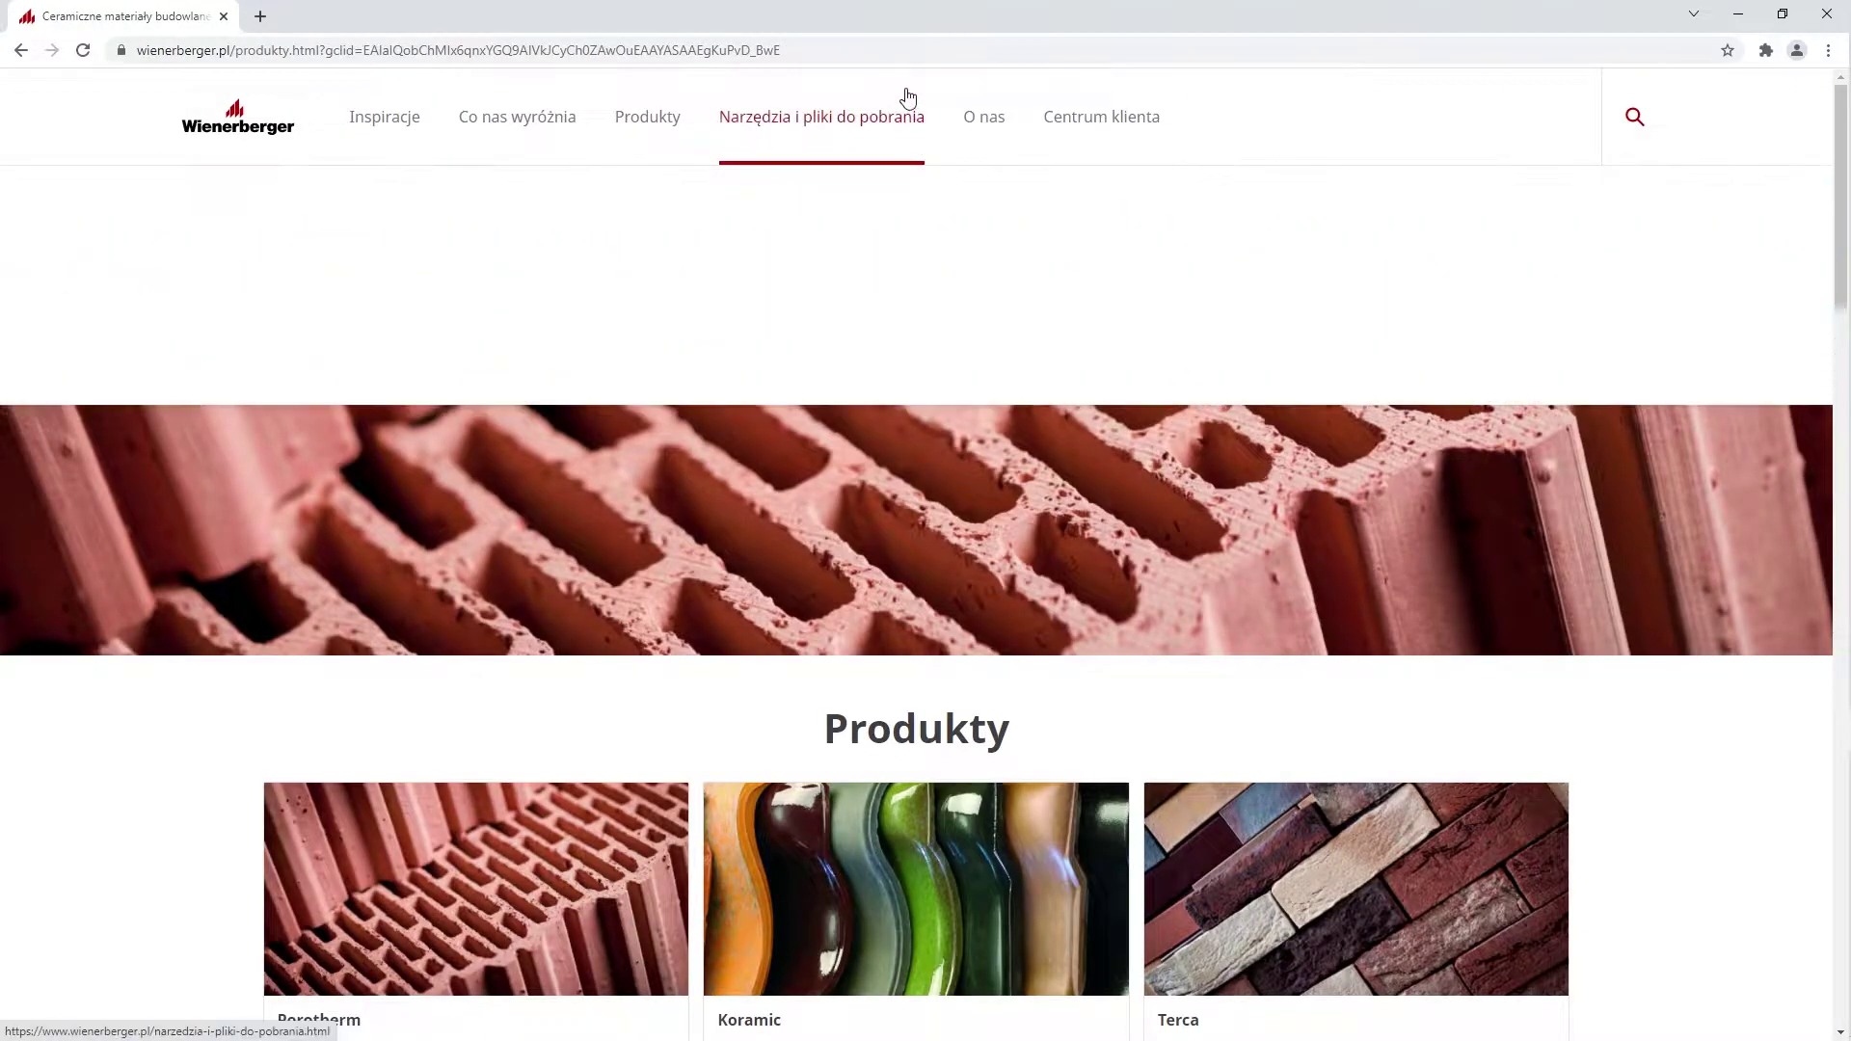
{"action": "mouse_move", "coordinate": [819, 116]}
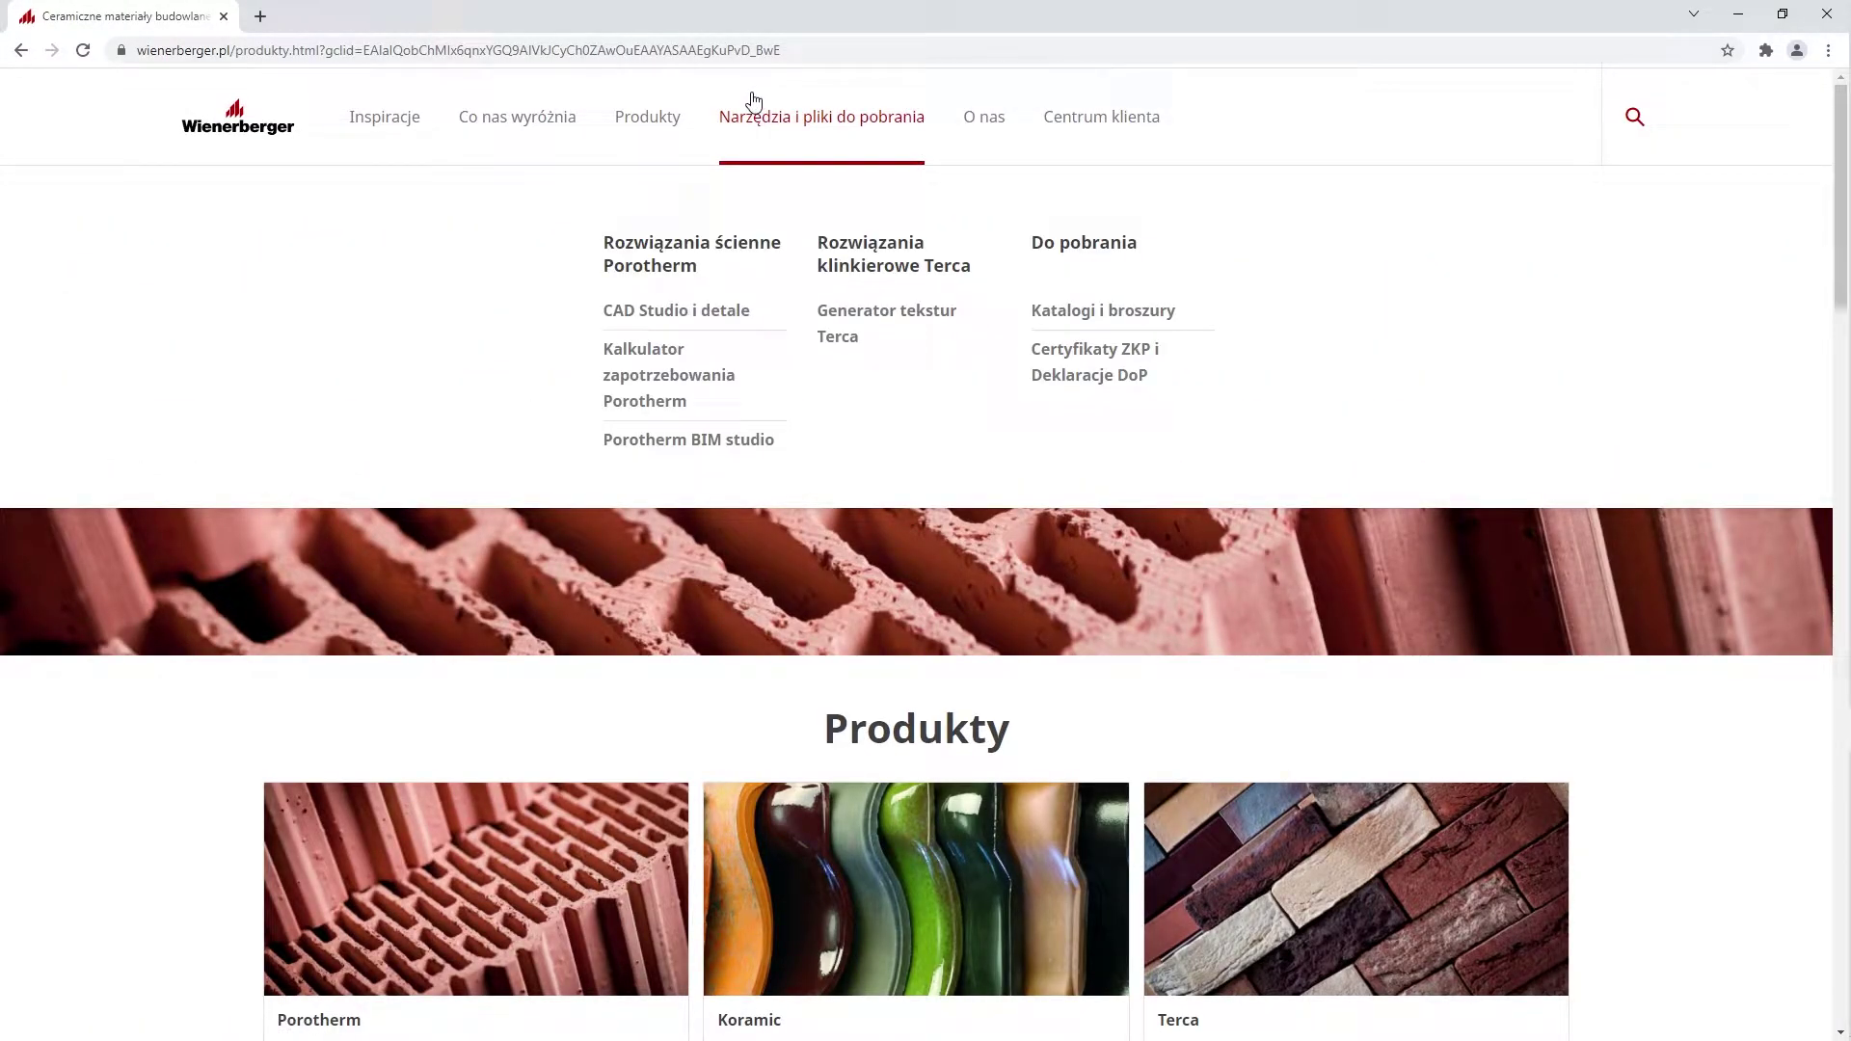
{"action": "left_click", "coordinate": [903, 309]}
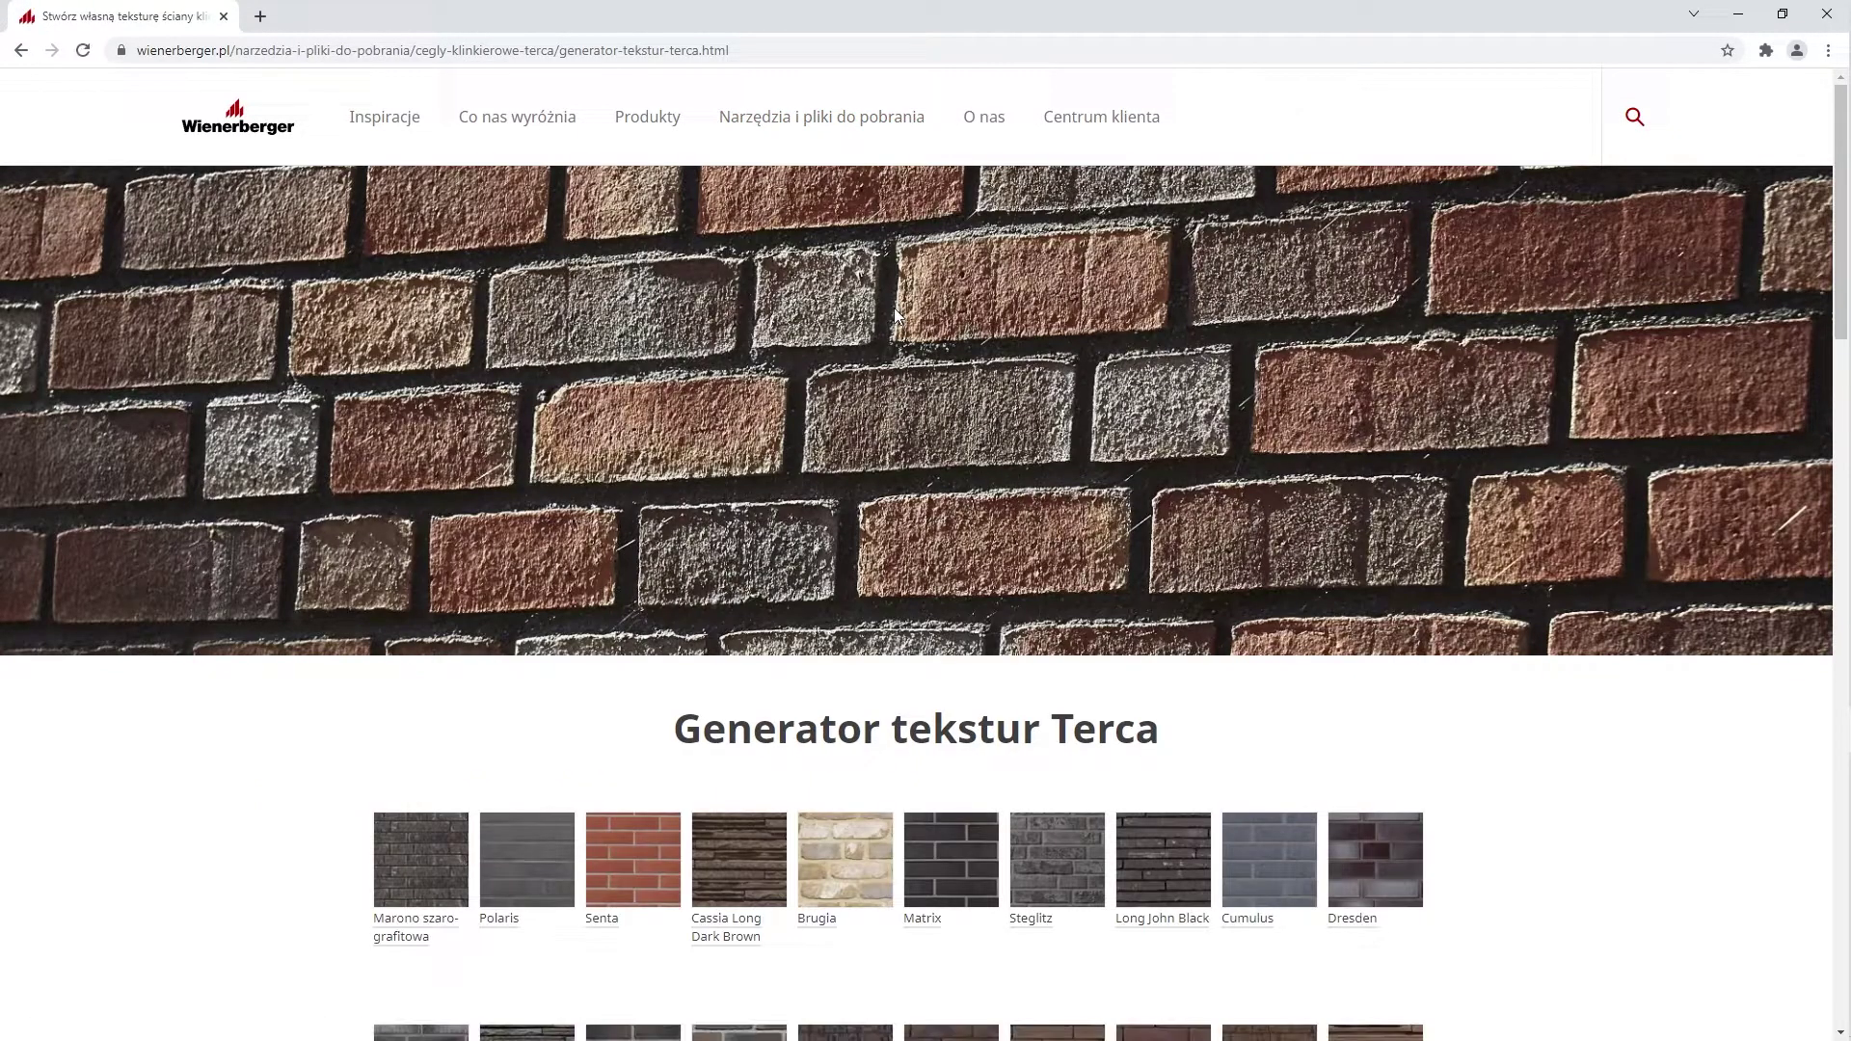
{"action": "scroll", "coordinate": [895, 308], "scroll_direction": "down", "scroll_amount": 2}
{"action": "scroll", "coordinate": [893, 309], "scroll_direction": "down", "scroll_amount": 2}
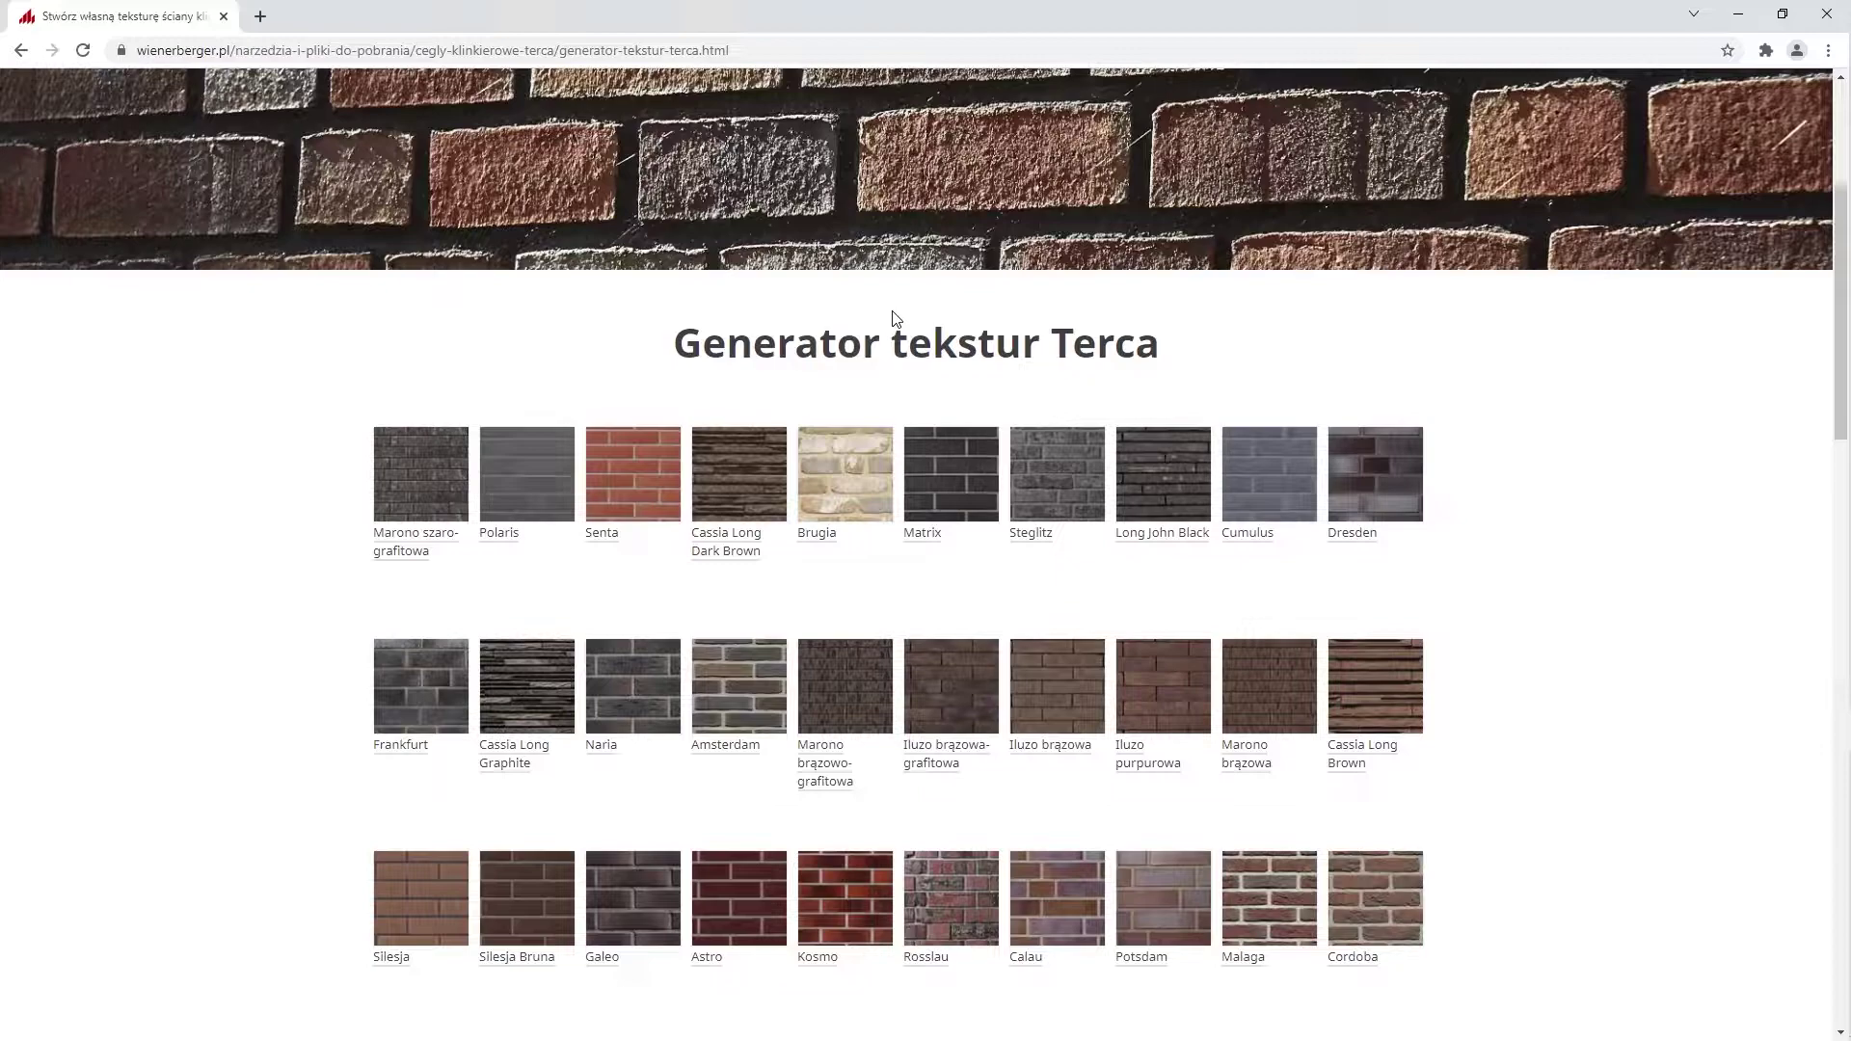
{"action": "scroll", "coordinate": [894, 319], "scroll_direction": "down", "scroll_amount": 1}
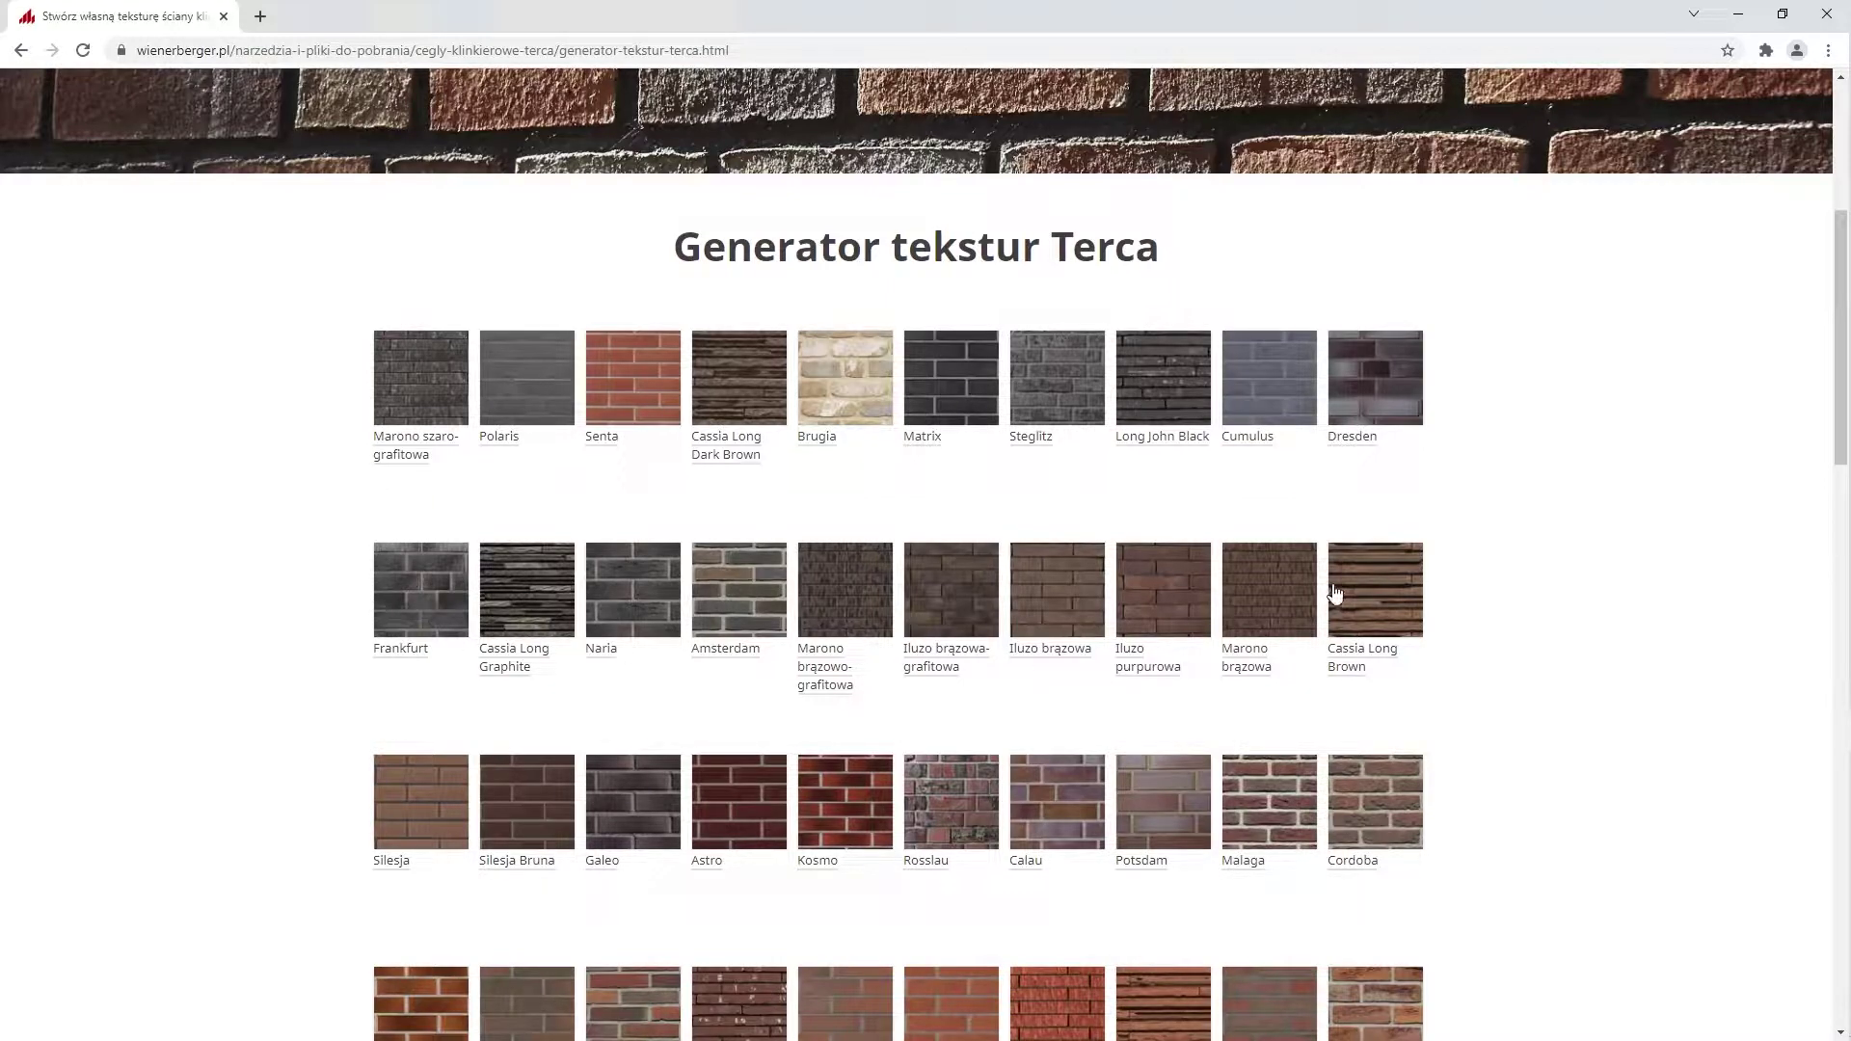
Pick the Frankfurt brick and browse the Wiązanie bond options without choosing one
{"action": "left_click", "coordinate": [400, 572]}
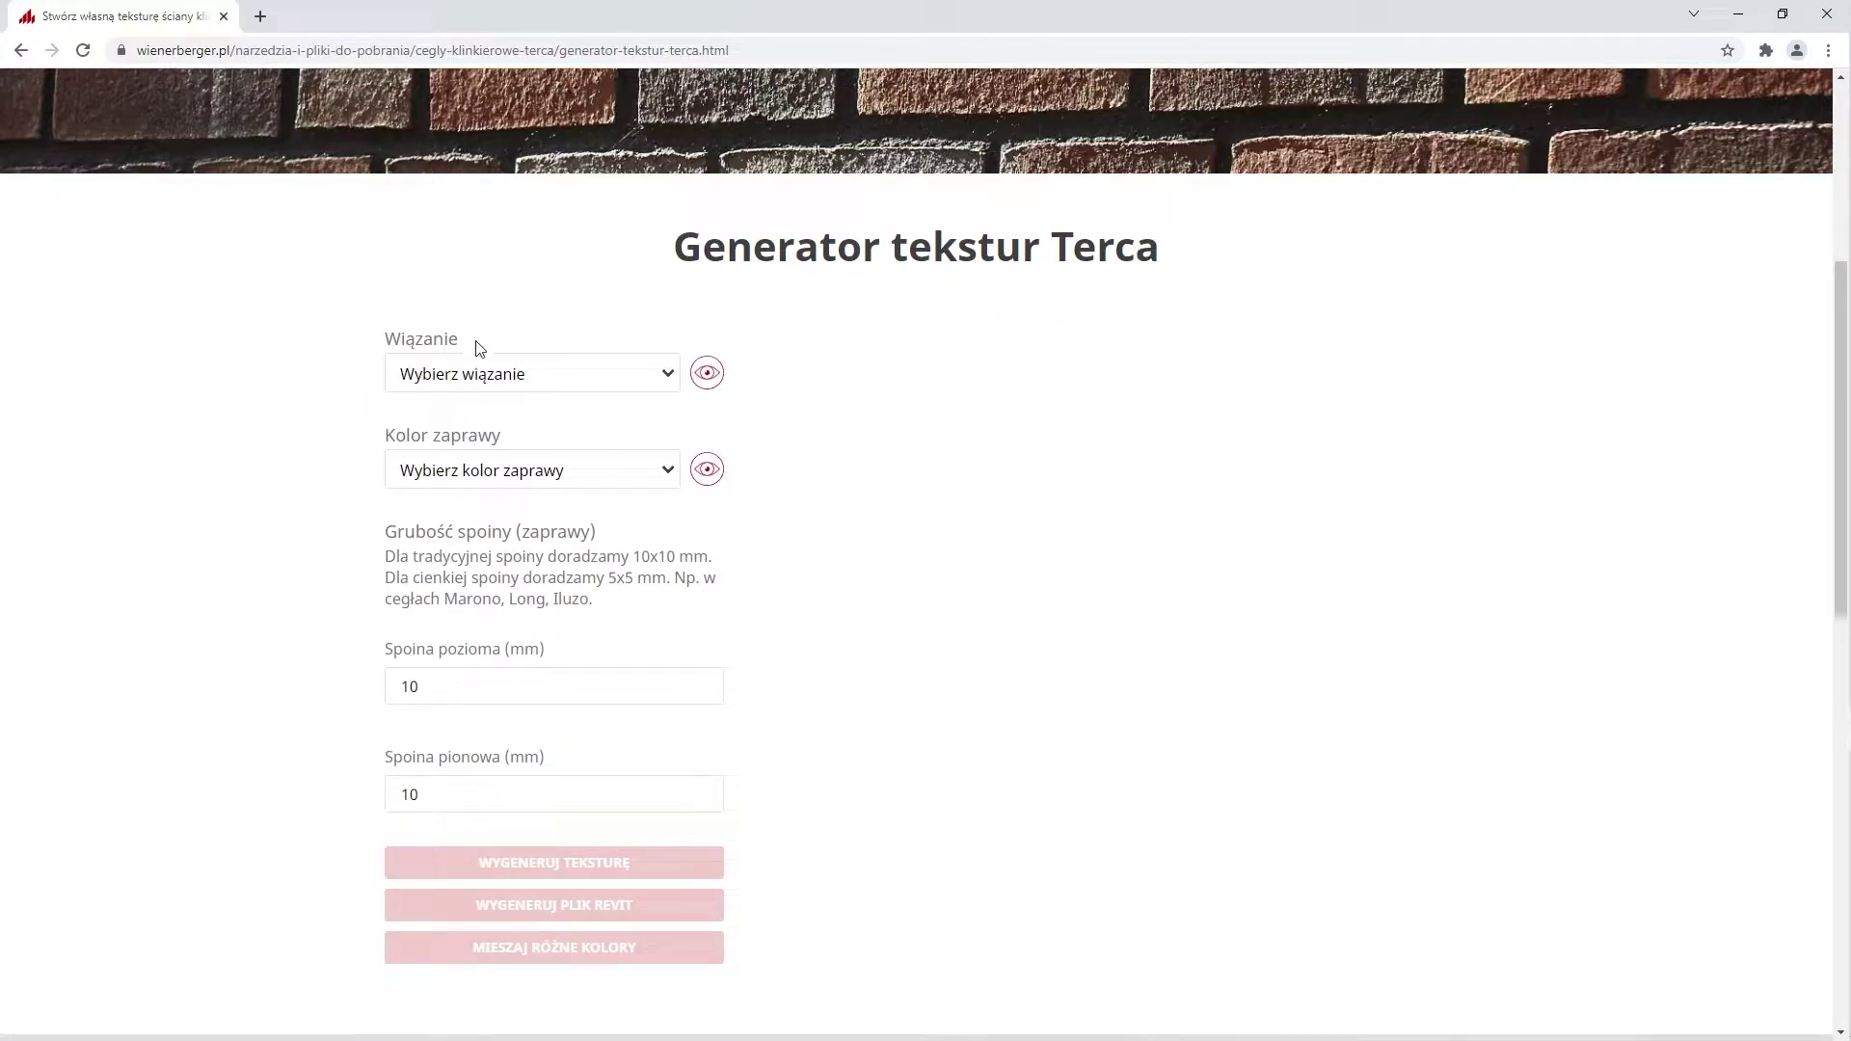
{"action": "left_click", "coordinate": [522, 371]}
{"action": "scroll", "coordinate": [494, 451], "scroll_direction": "up", "scroll_amount": 1}
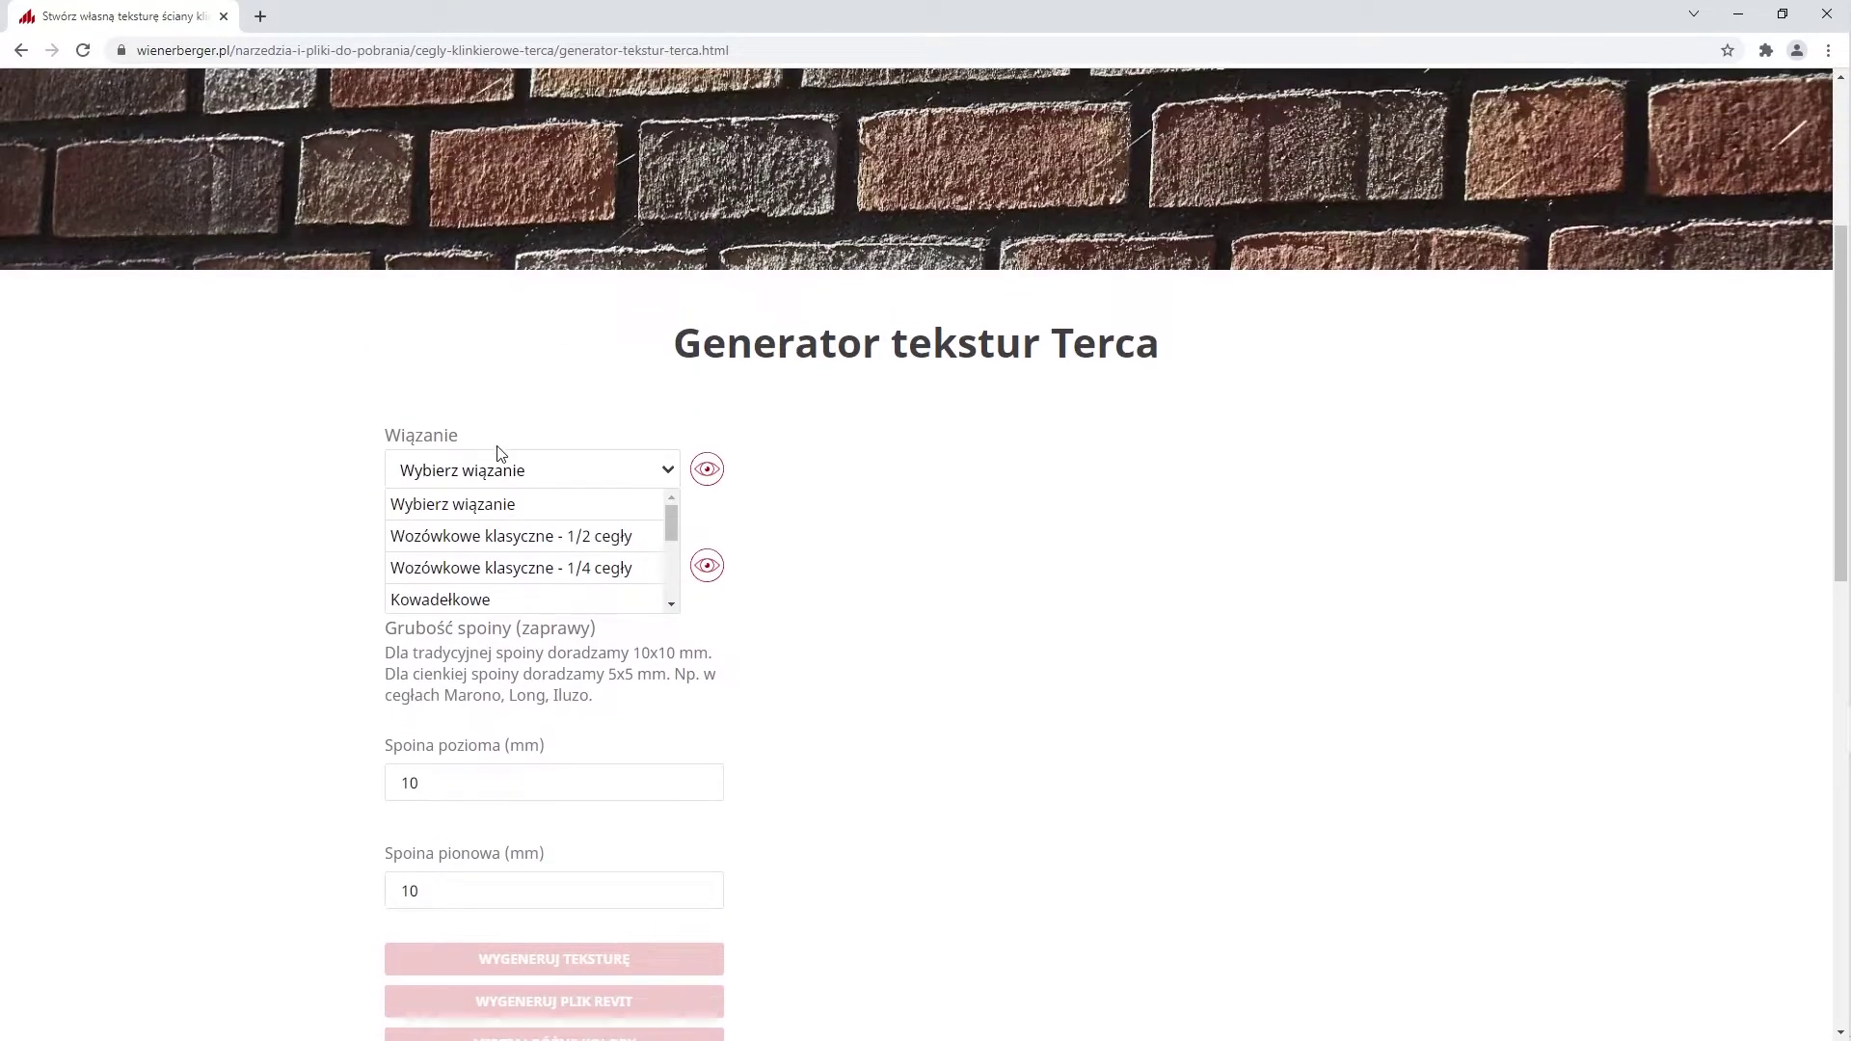
{"action": "scroll", "coordinate": [508, 528], "scroll_direction": "down", "scroll_amount": 2}
{"action": "scroll", "coordinate": [511, 532], "scroll_direction": "down", "scroll_amount": 2}
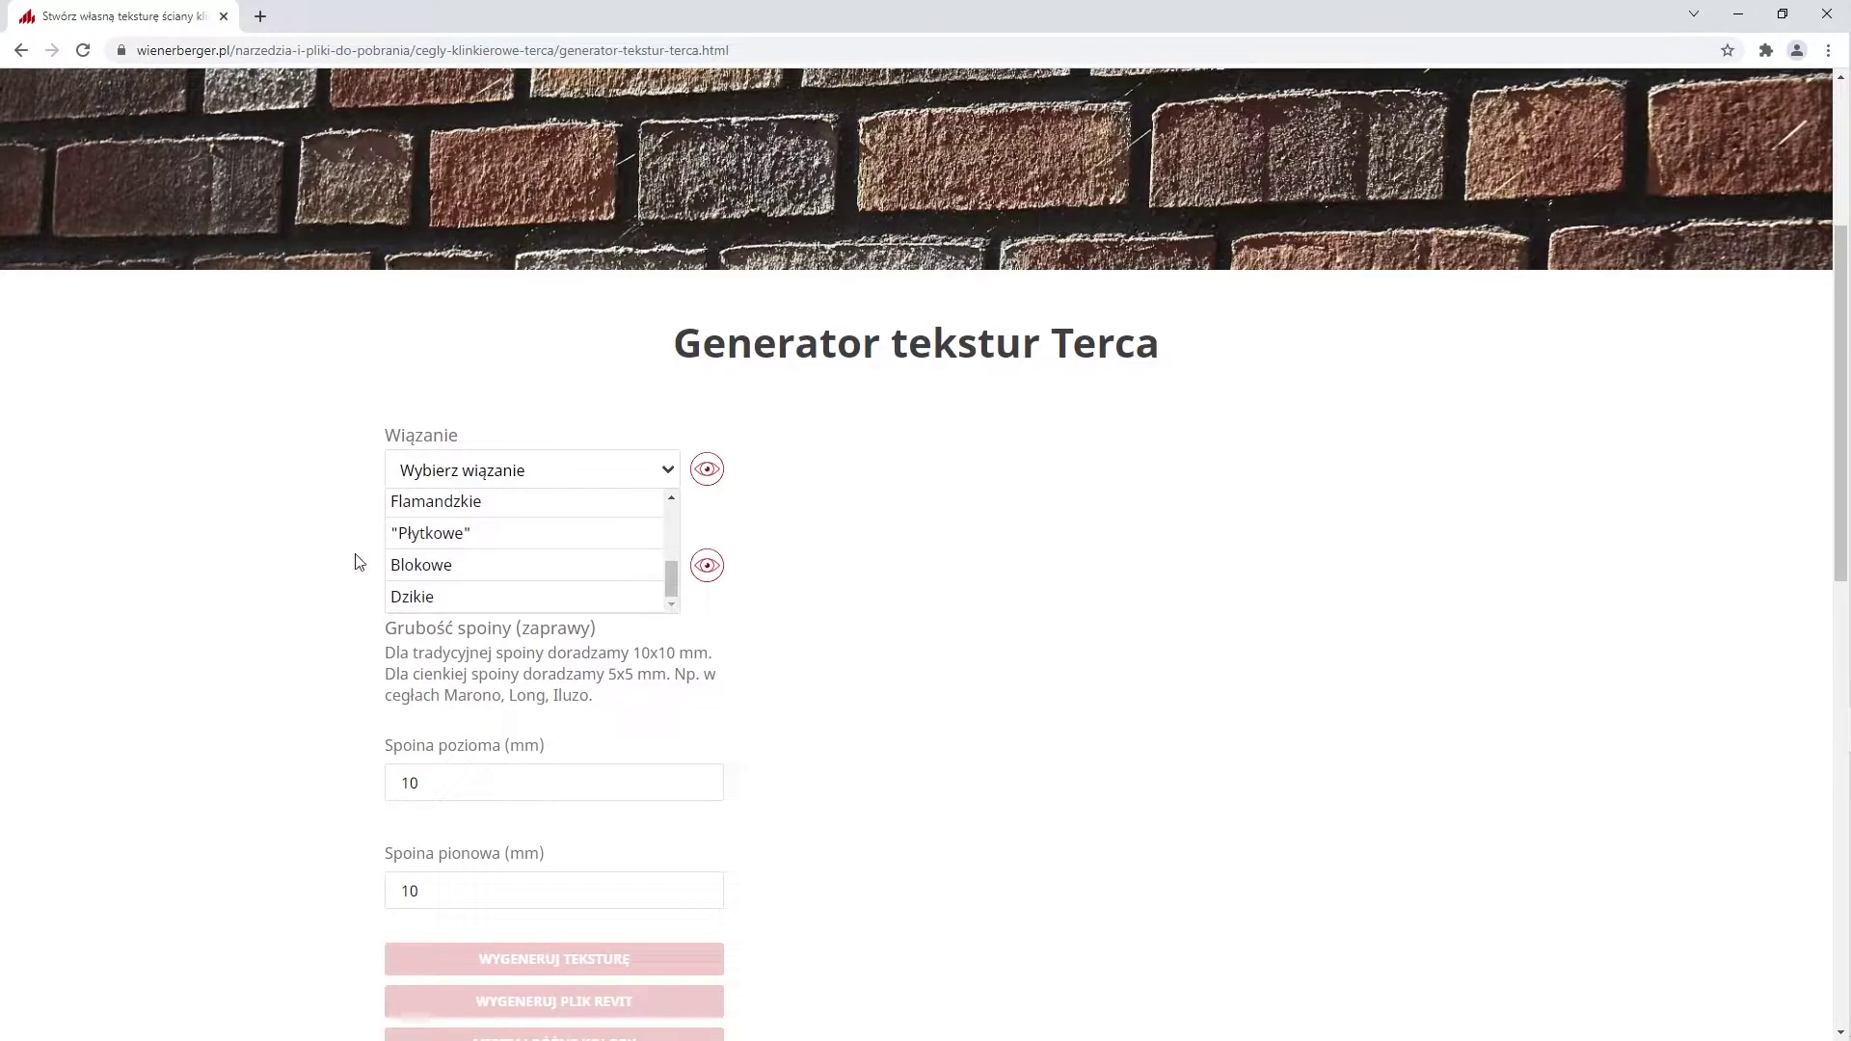
{"action": "left_click", "coordinate": [664, 482]}
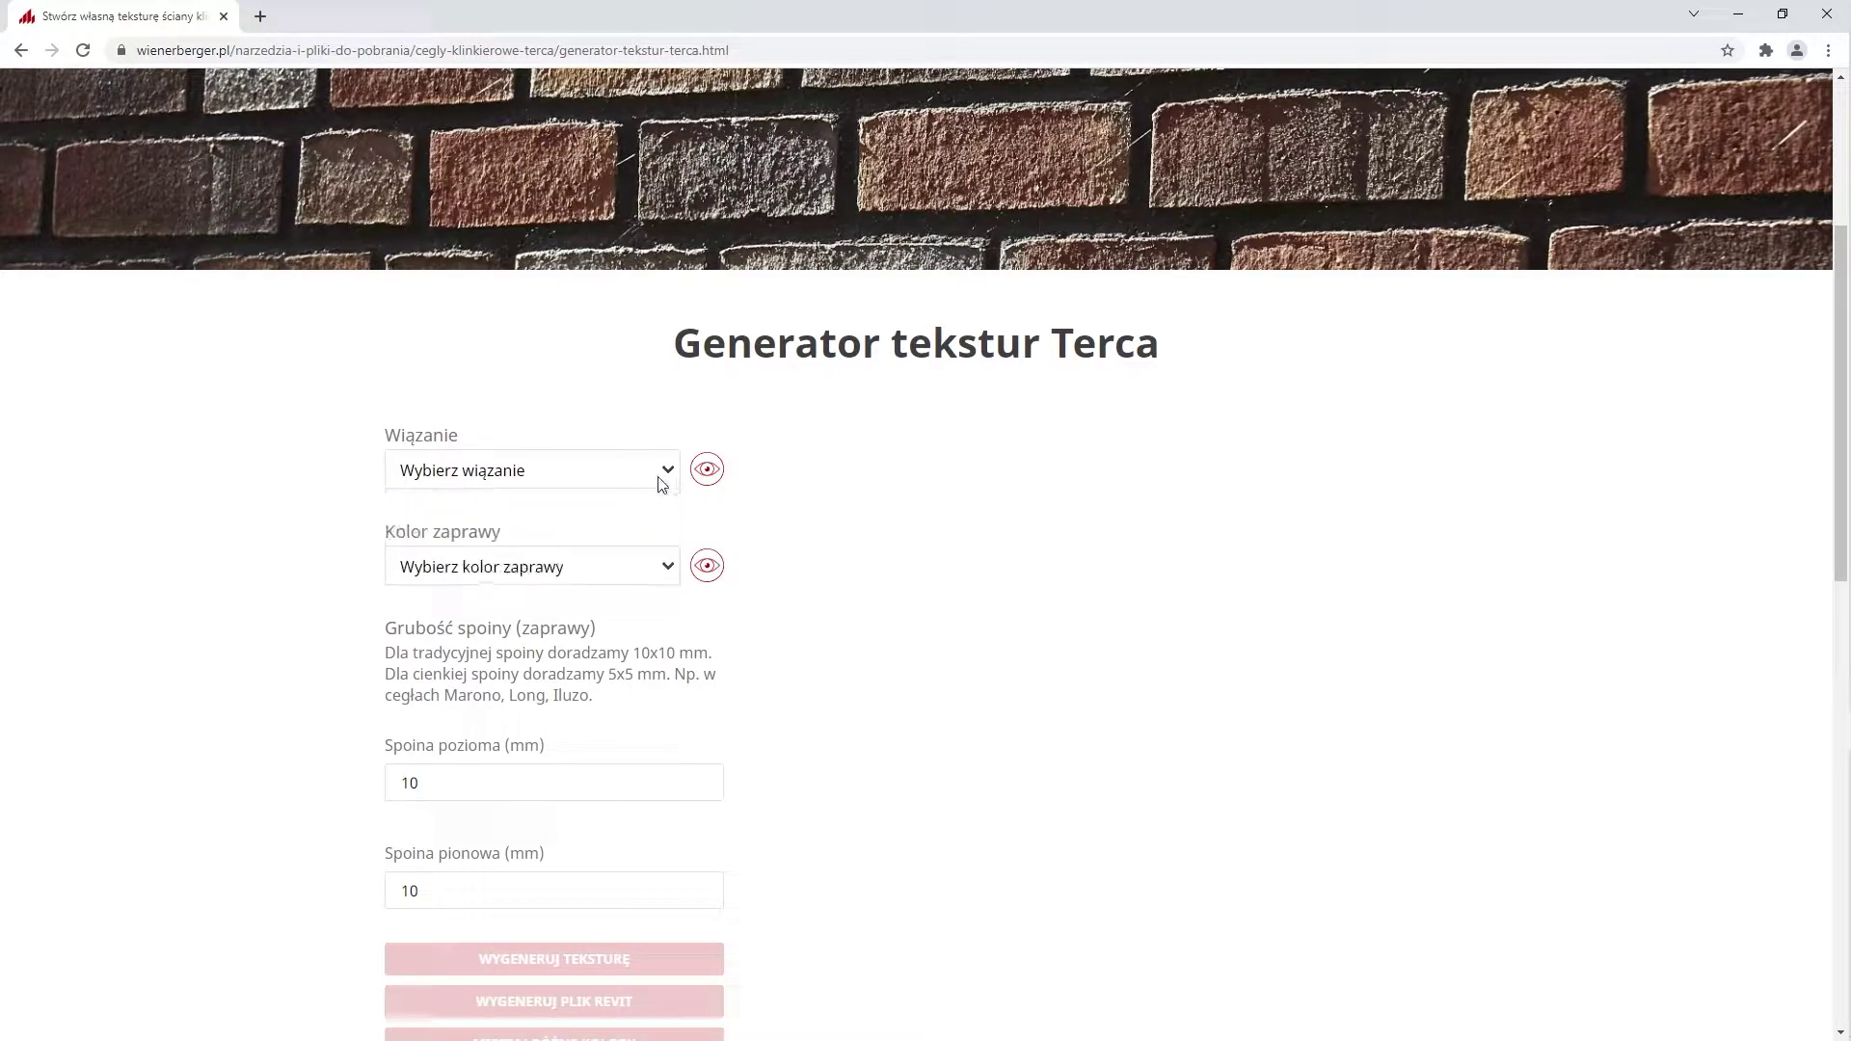
Browse the Kolor zaprawy mortar colours without choosing one
{"action": "left_click", "coordinate": [551, 574]}
{"action": "scroll", "coordinate": [448, 645], "scroll_direction": "down", "scroll_amount": 1}
{"action": "scroll", "coordinate": [461, 651], "scroll_direction": "down", "scroll_amount": 2}
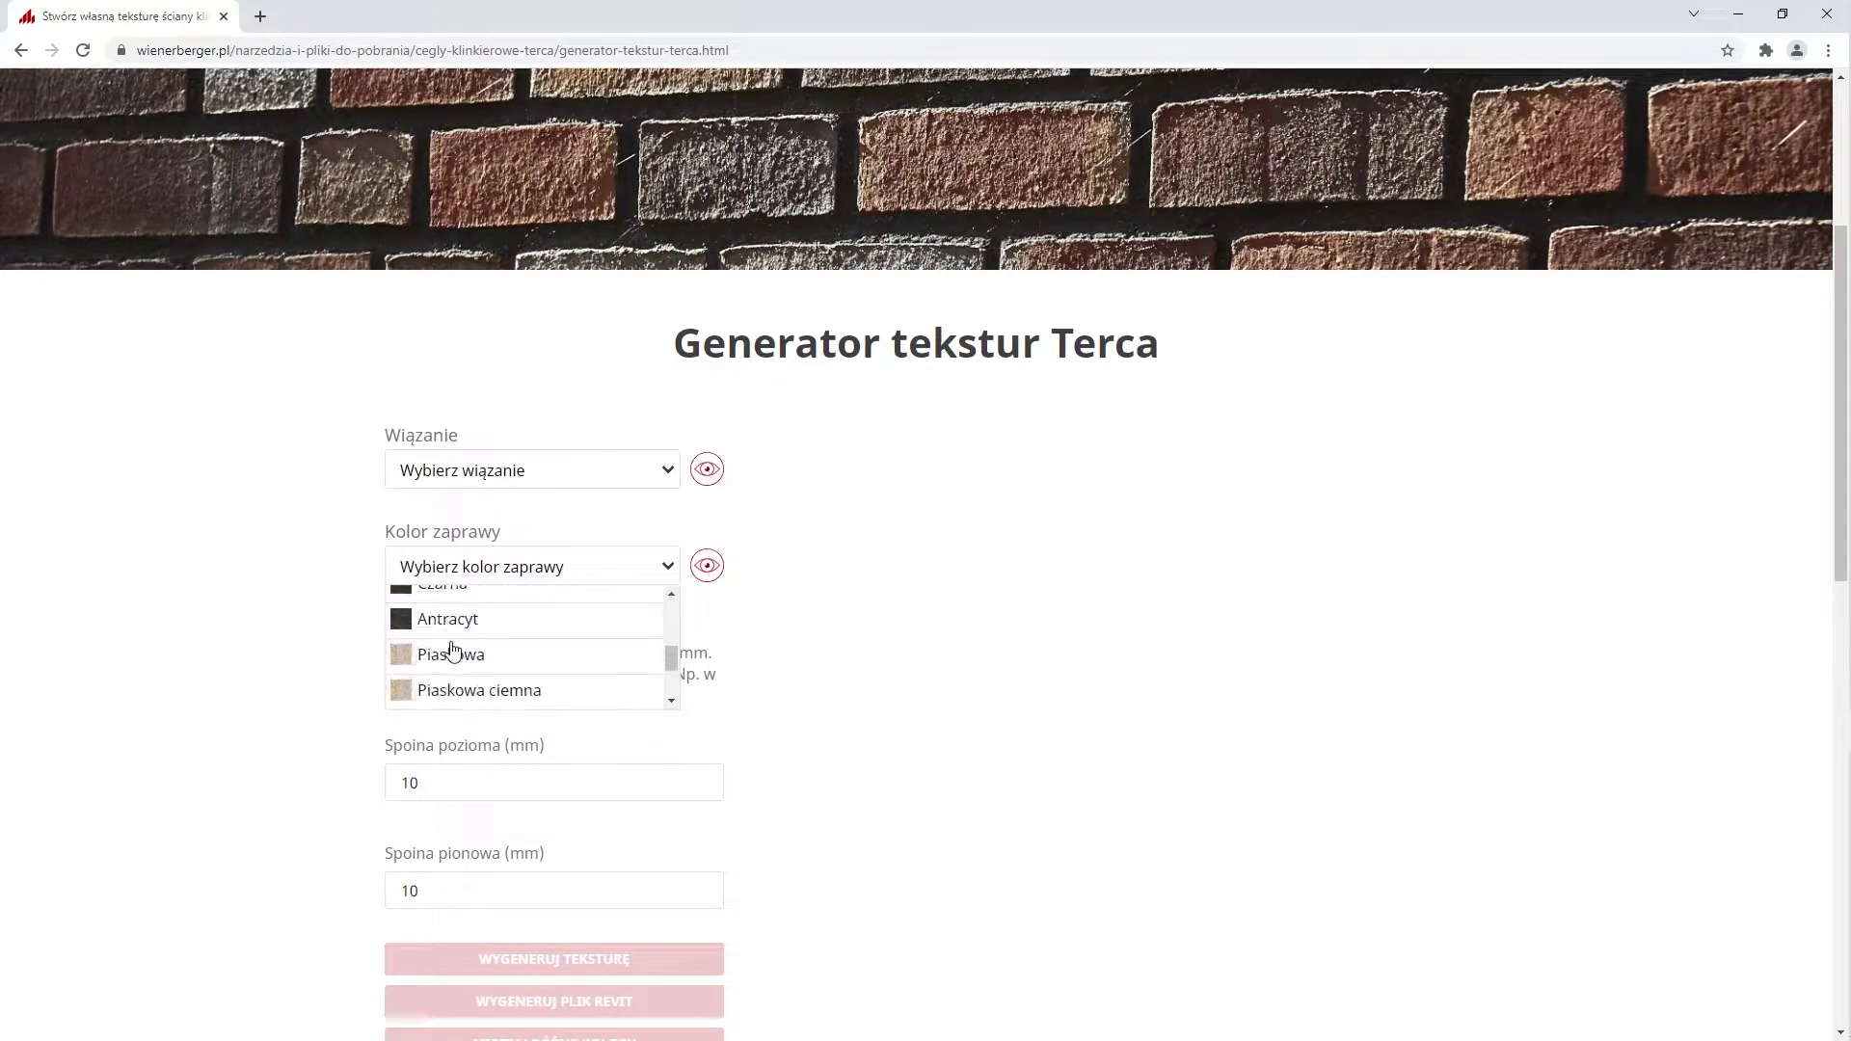
{"action": "scroll", "coordinate": [459, 649], "scroll_direction": "down", "scroll_amount": 1}
{"action": "left_click", "coordinate": [669, 571]}
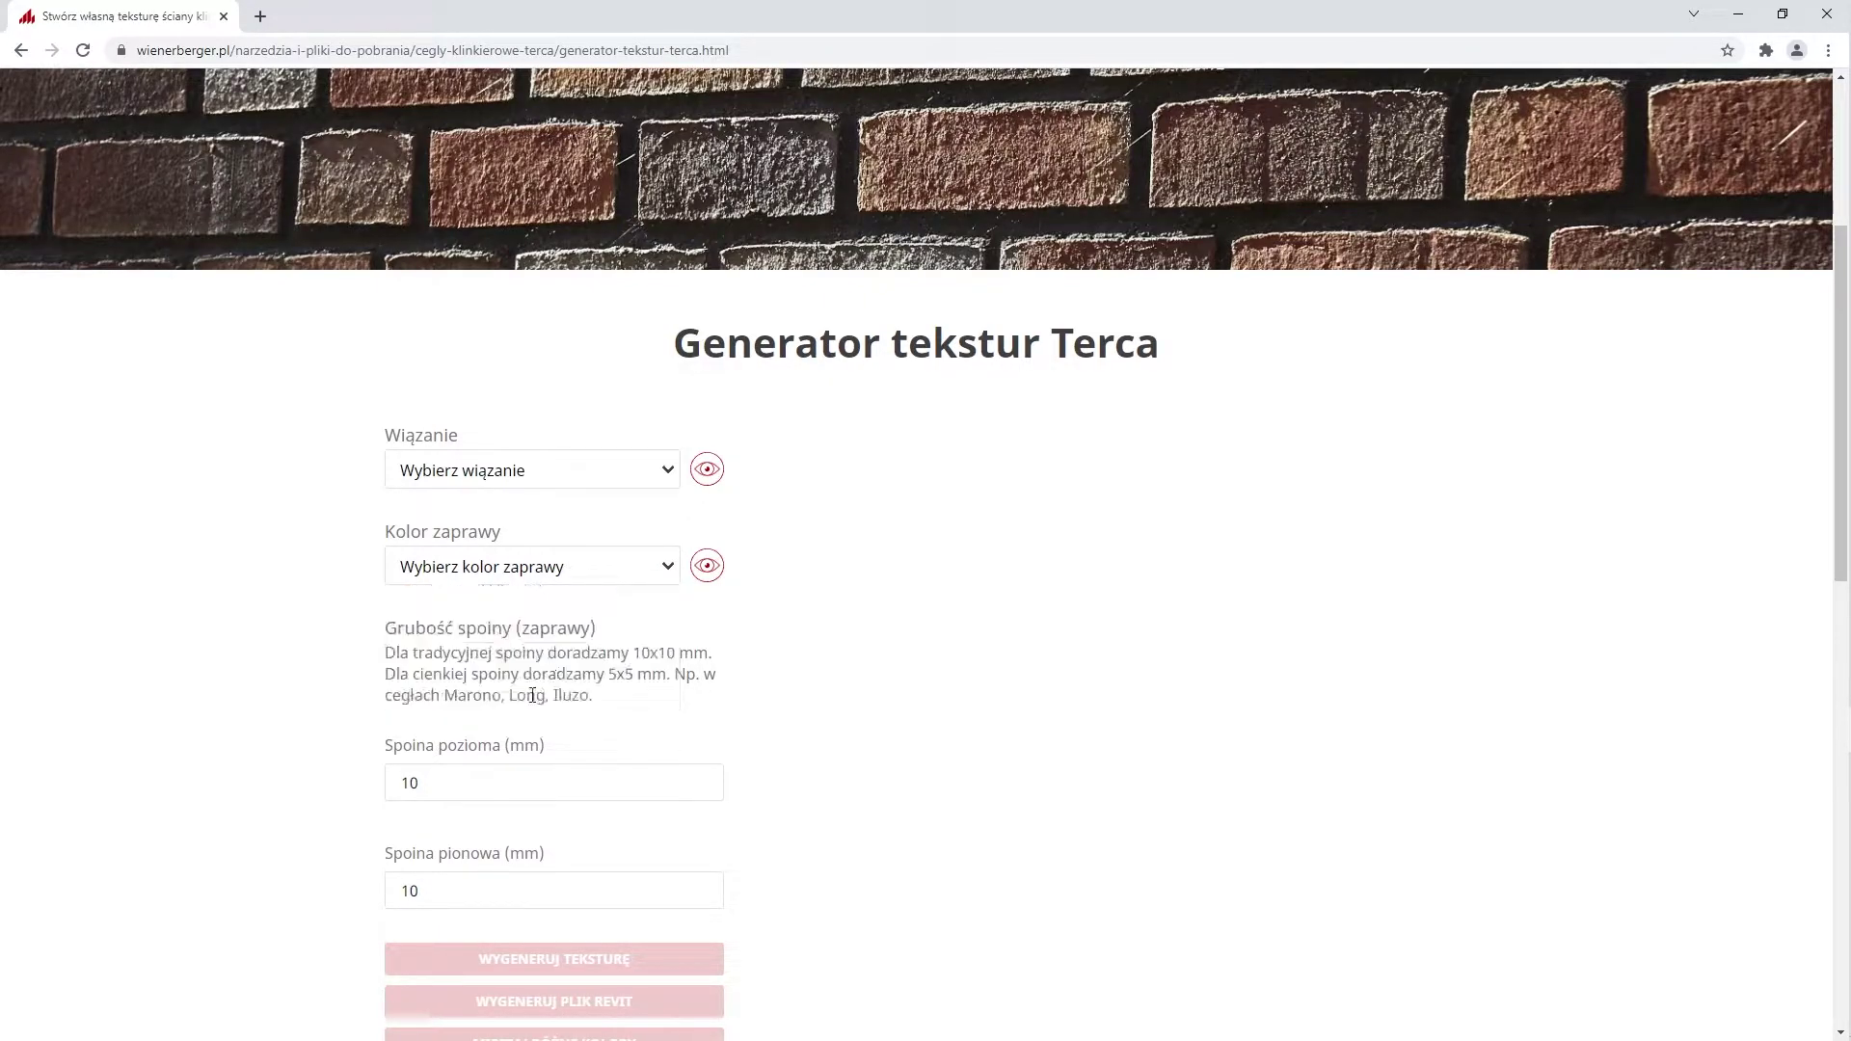
{"action": "scroll", "coordinate": [603, 715], "scroll_direction": "down", "scroll_amount": 1}
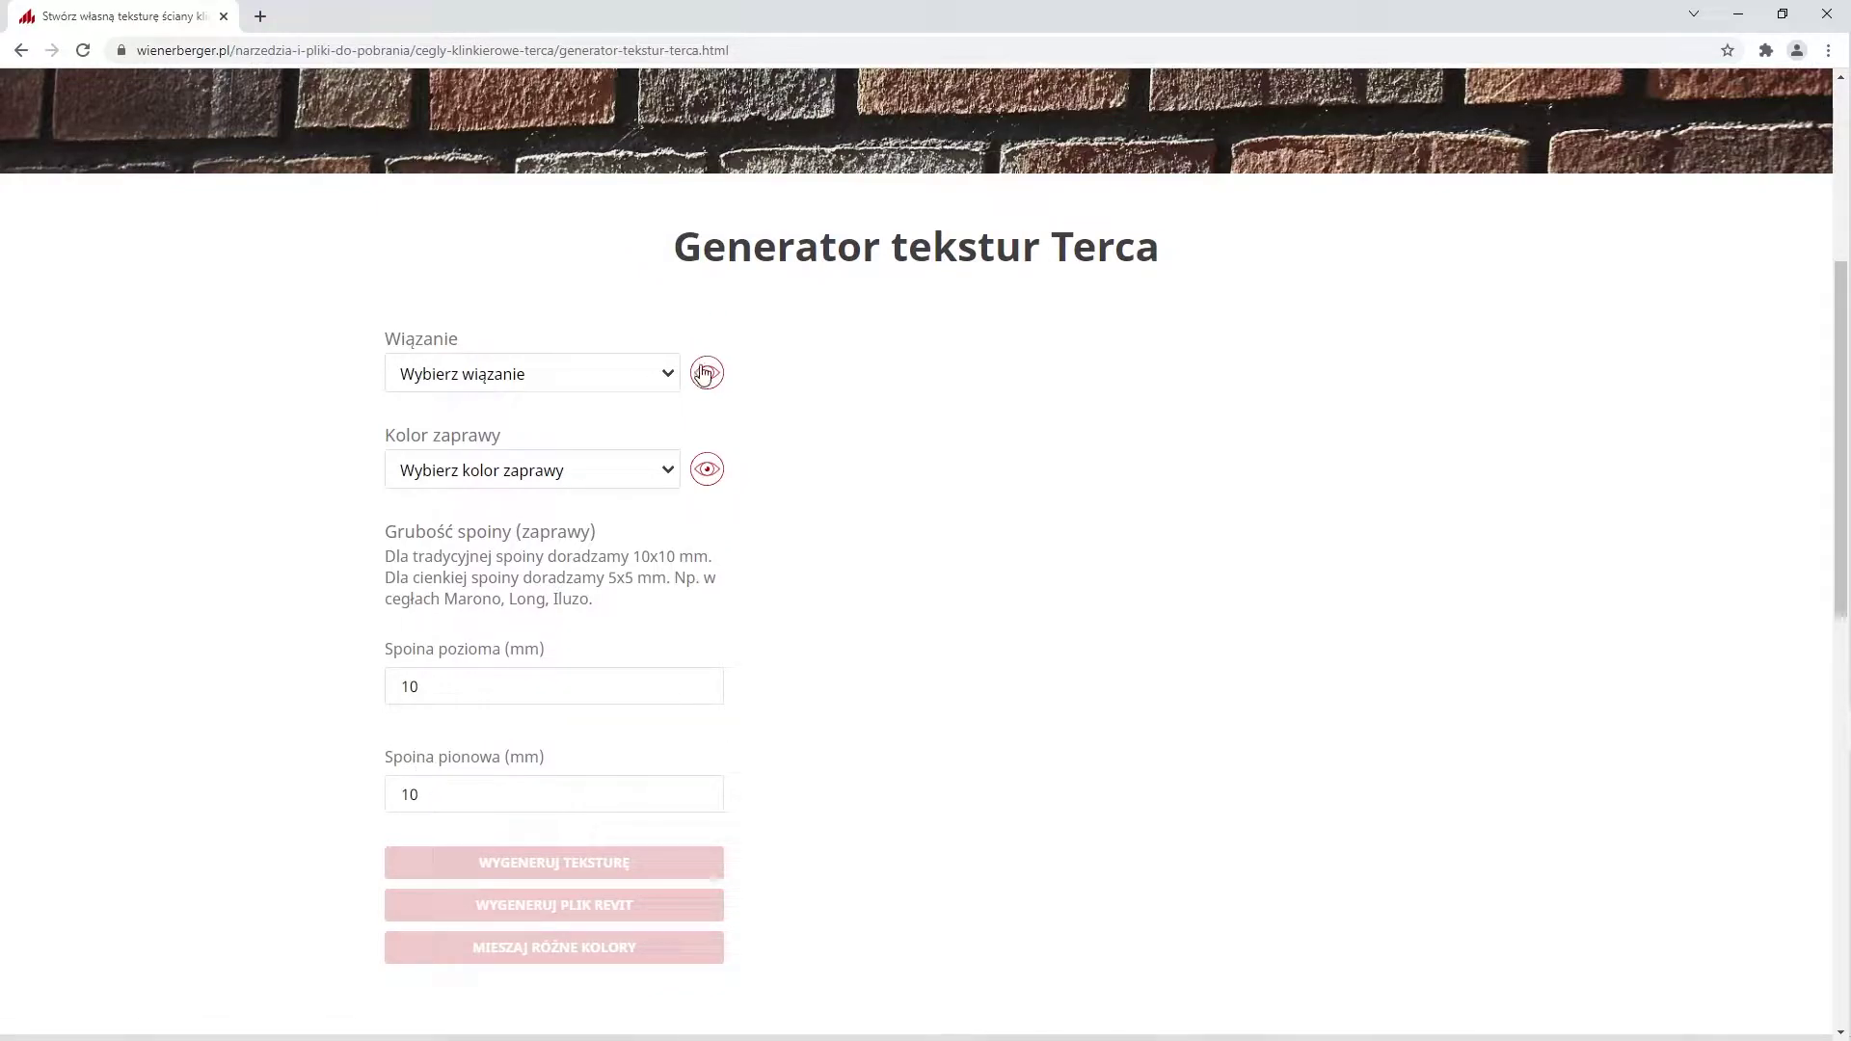
Choose the Wozówkowe klasyczne - 1/2 cegły bond and Jasnoszara mortar from the picture previews
{"action": "left_click", "coordinate": [707, 373]}
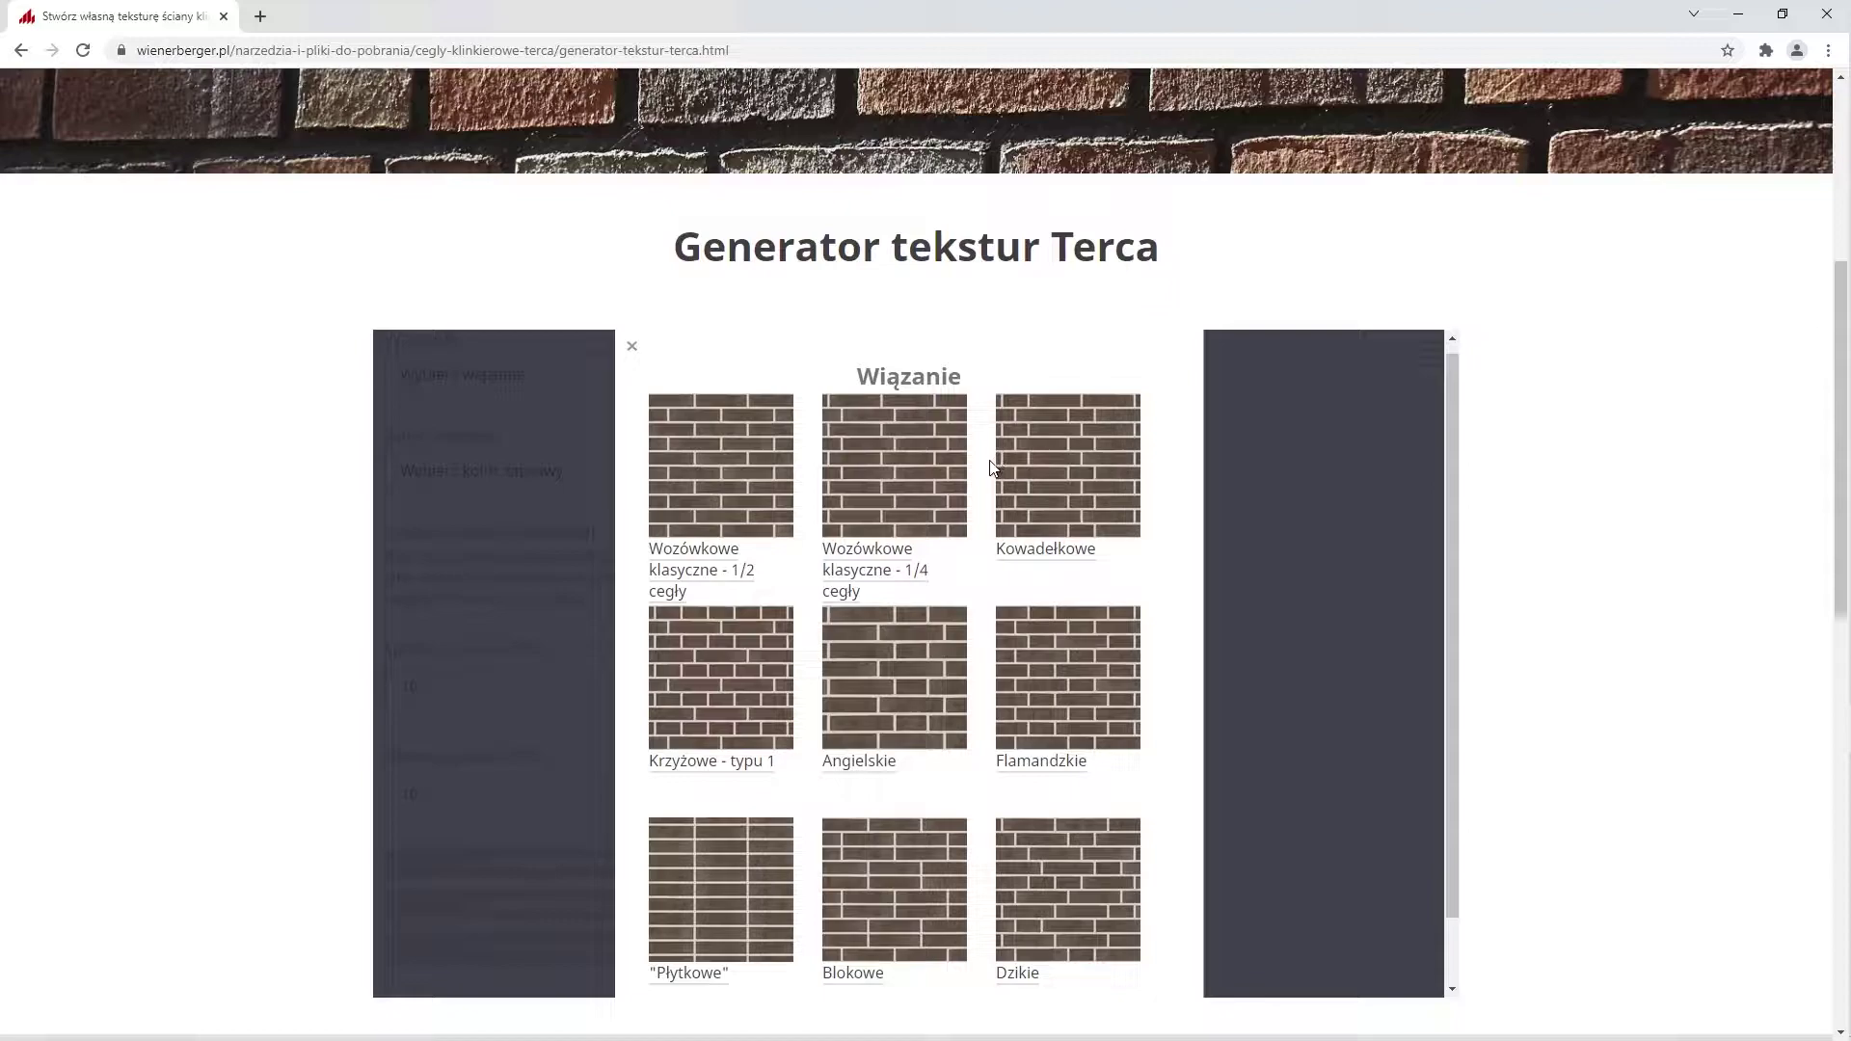
{"action": "left_click", "coordinate": [750, 456]}
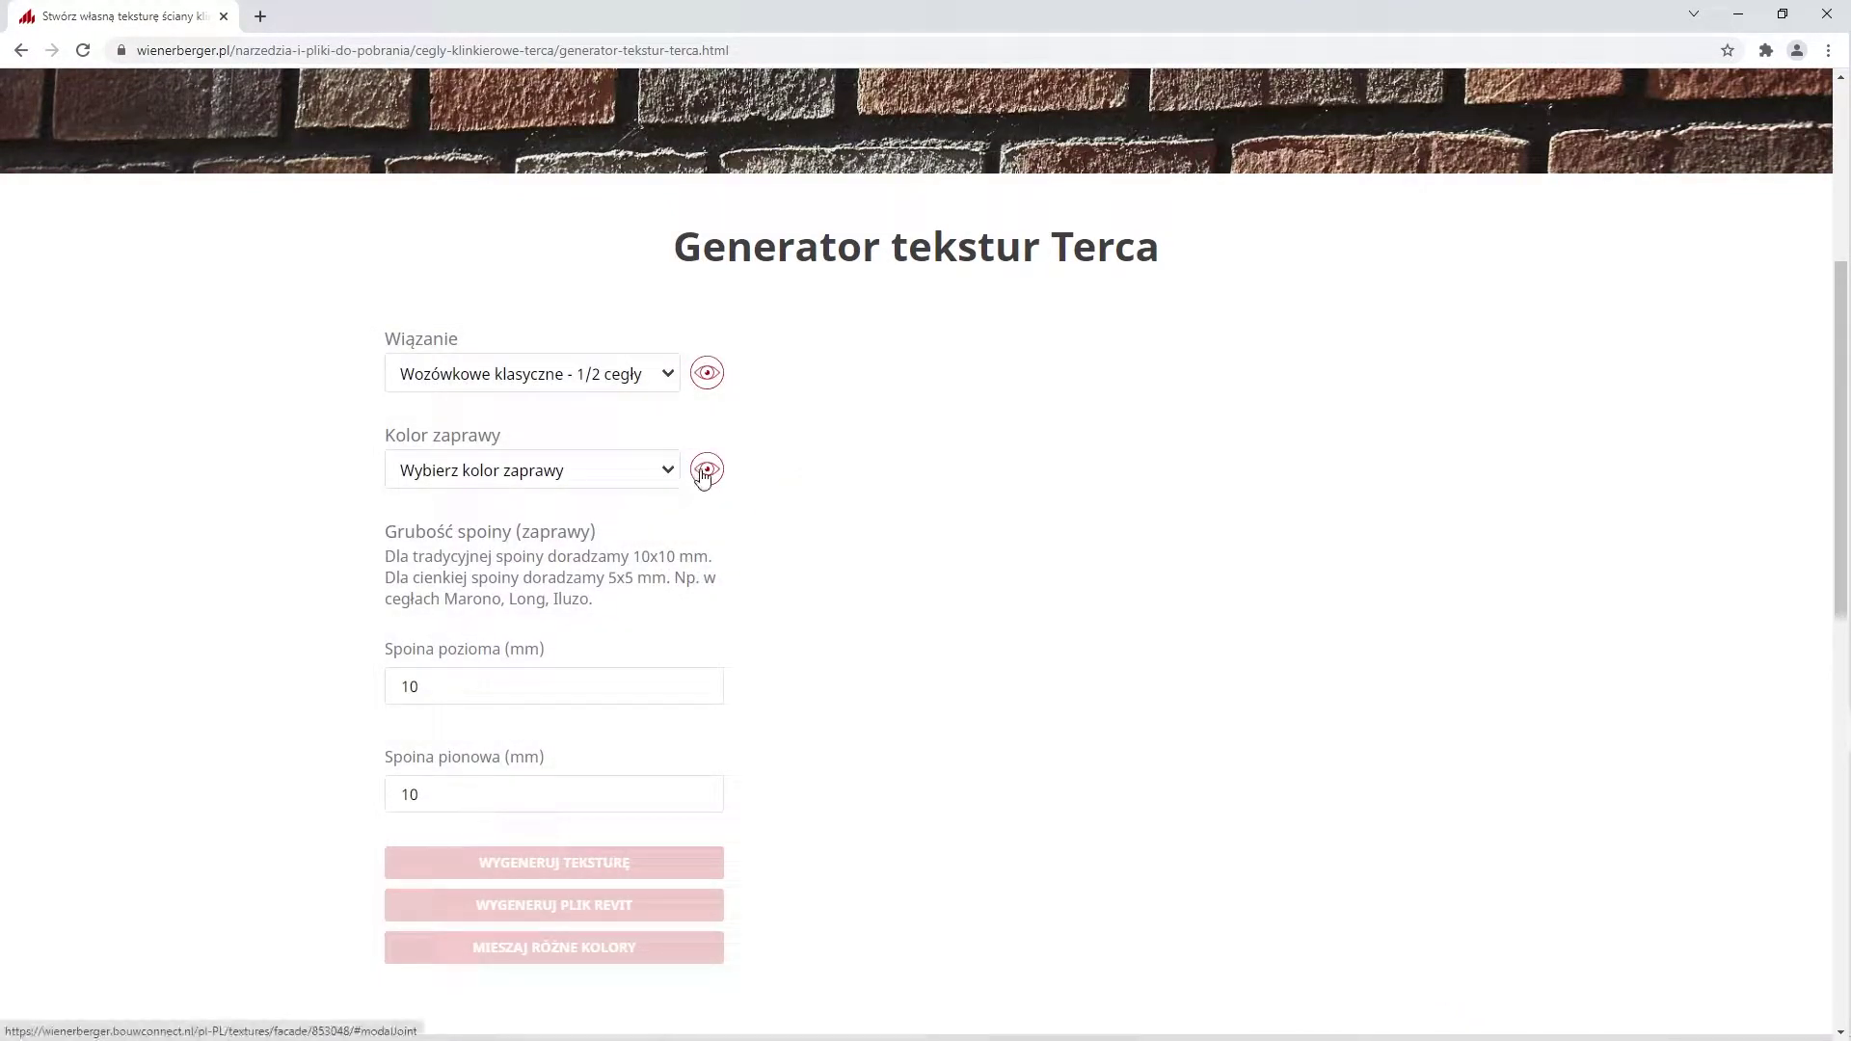
{"action": "left_click", "coordinate": [706, 471]}
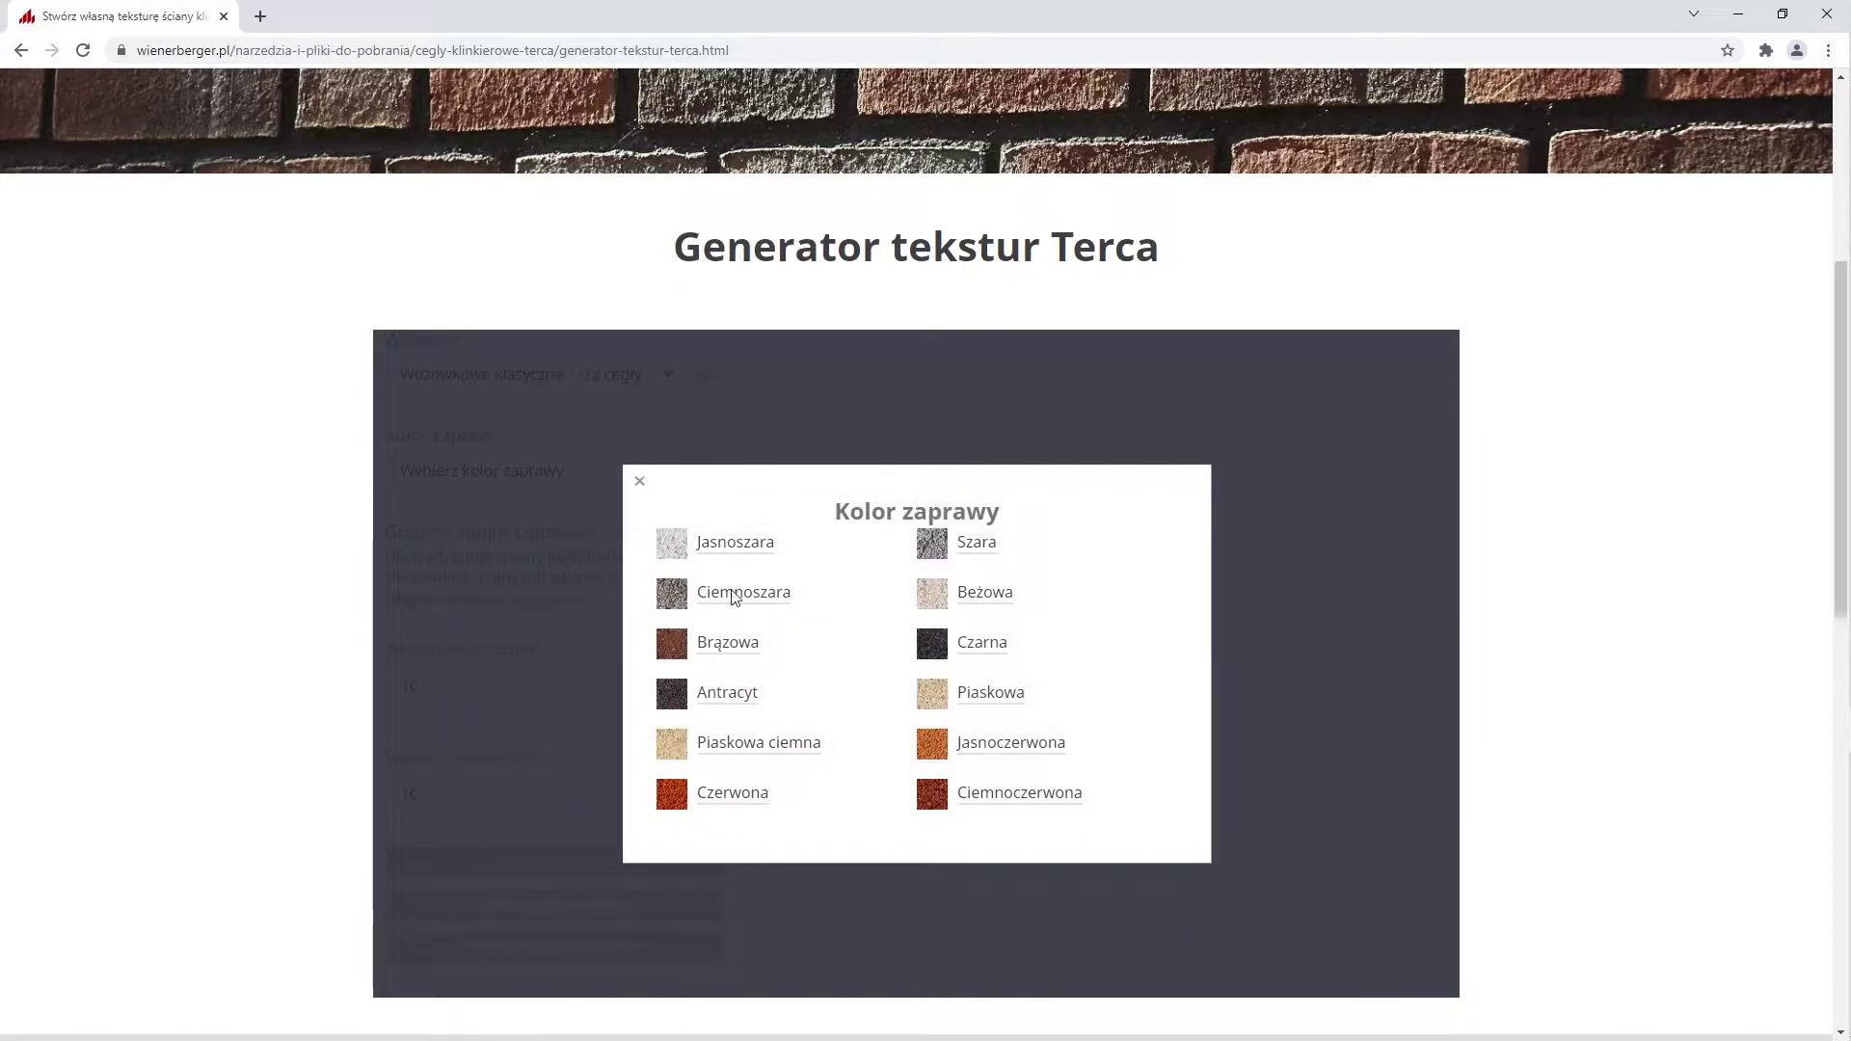
{"action": "left_click", "coordinate": [747, 544]}
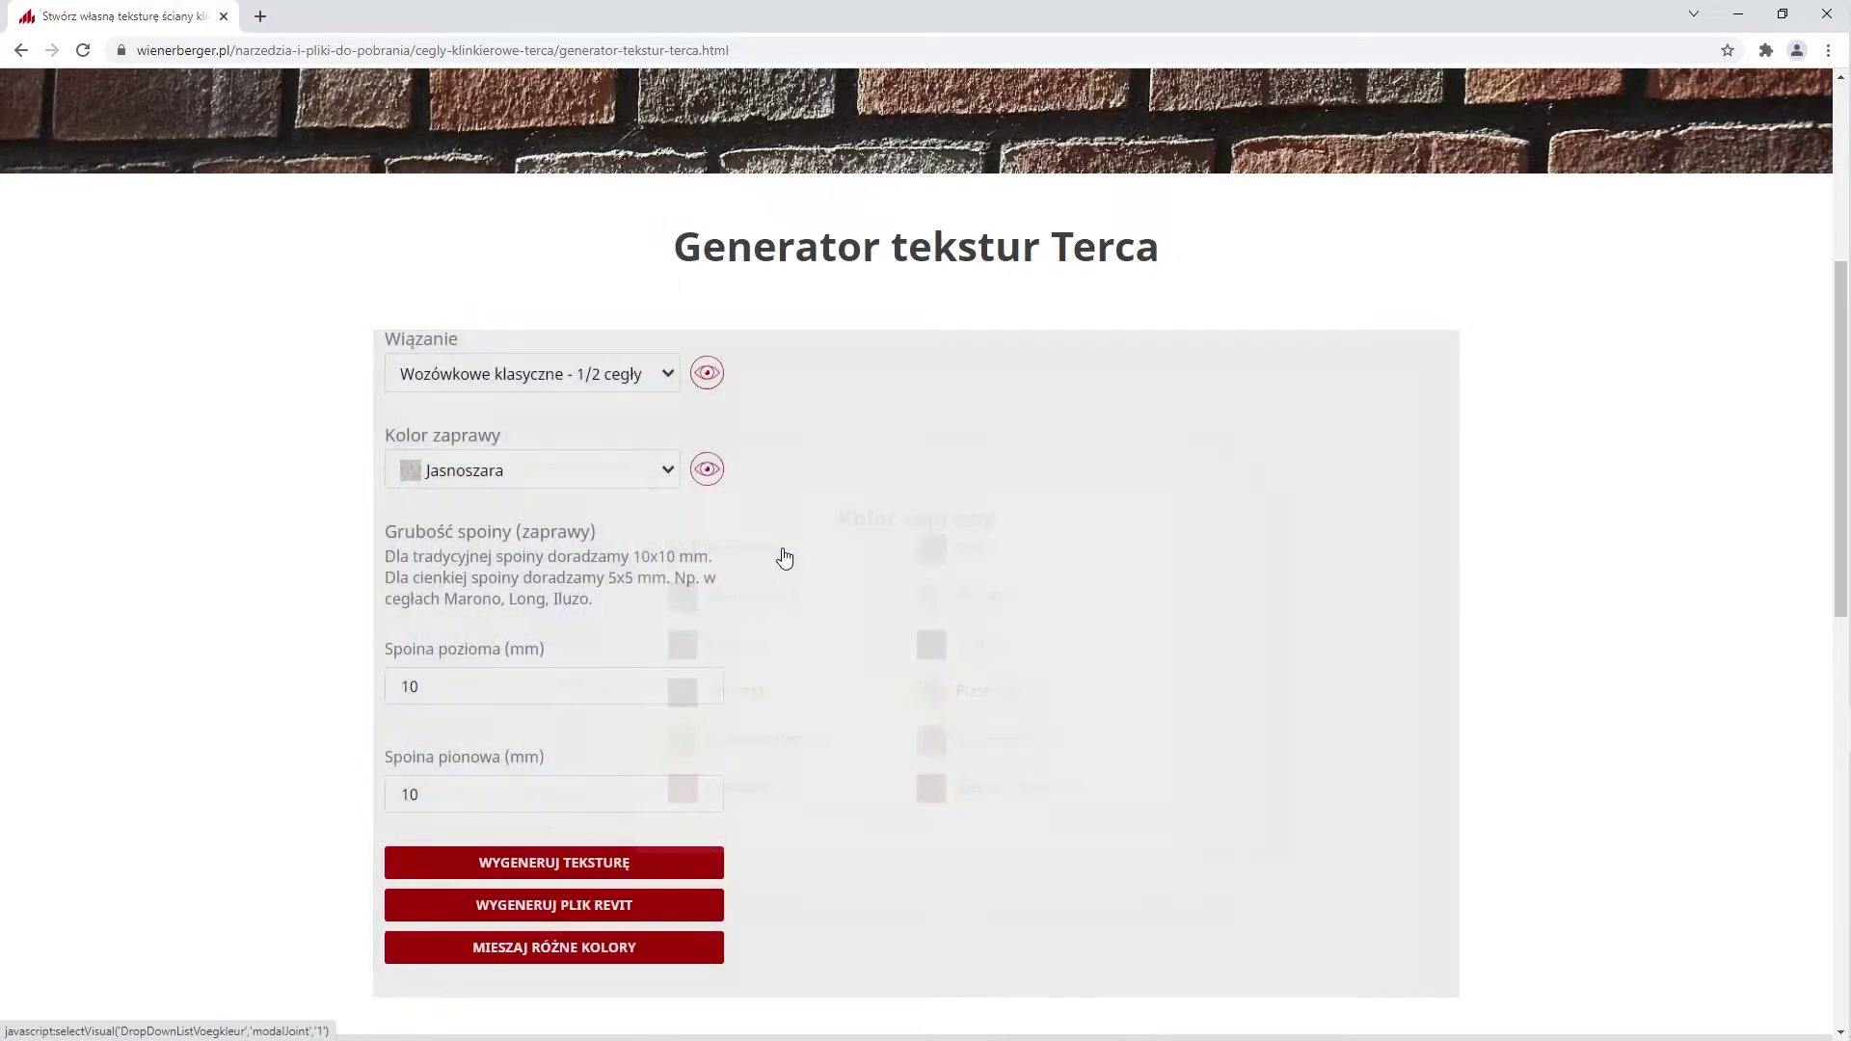
{"action": "scroll", "coordinate": [810, 579], "scroll_direction": "down", "scroll_amount": 1}
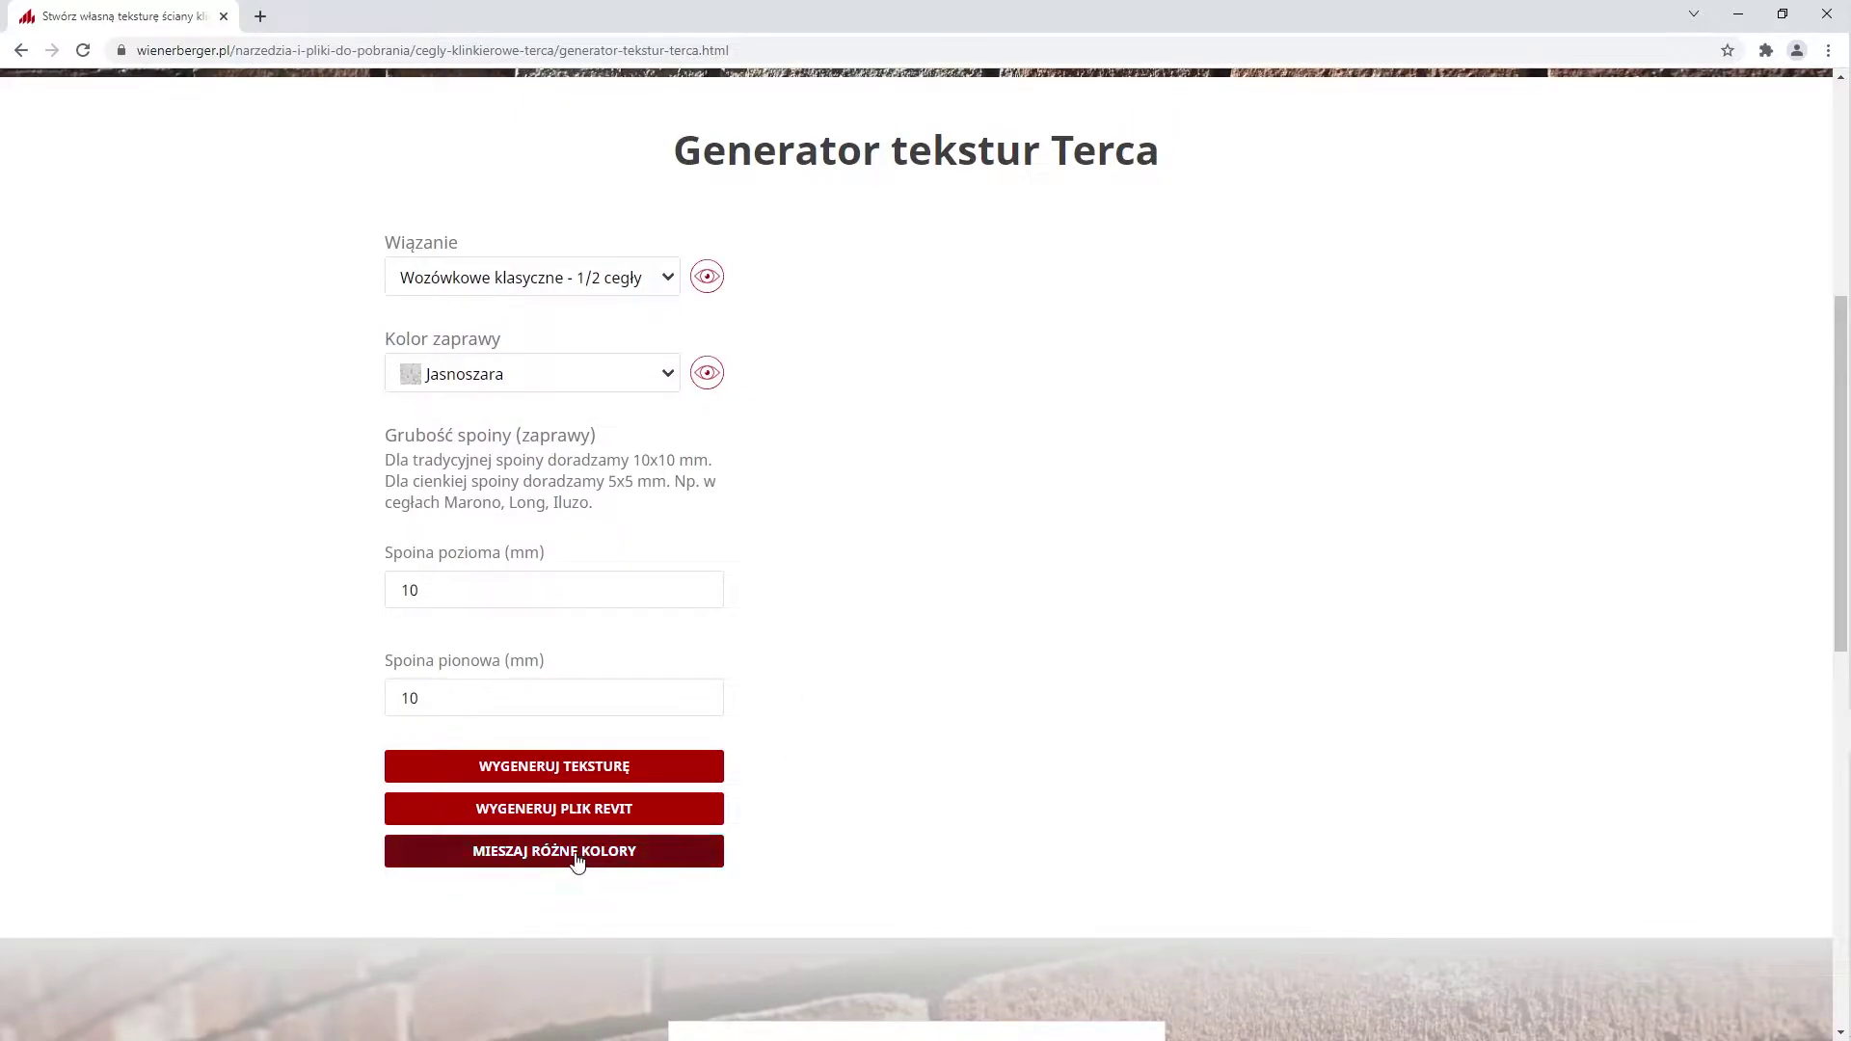
Add Dresden alongside Frankfurt in the MIESZAJ RÓŻNE KOLORY colour mix
{"action": "left_click", "coordinate": [444, 858]}
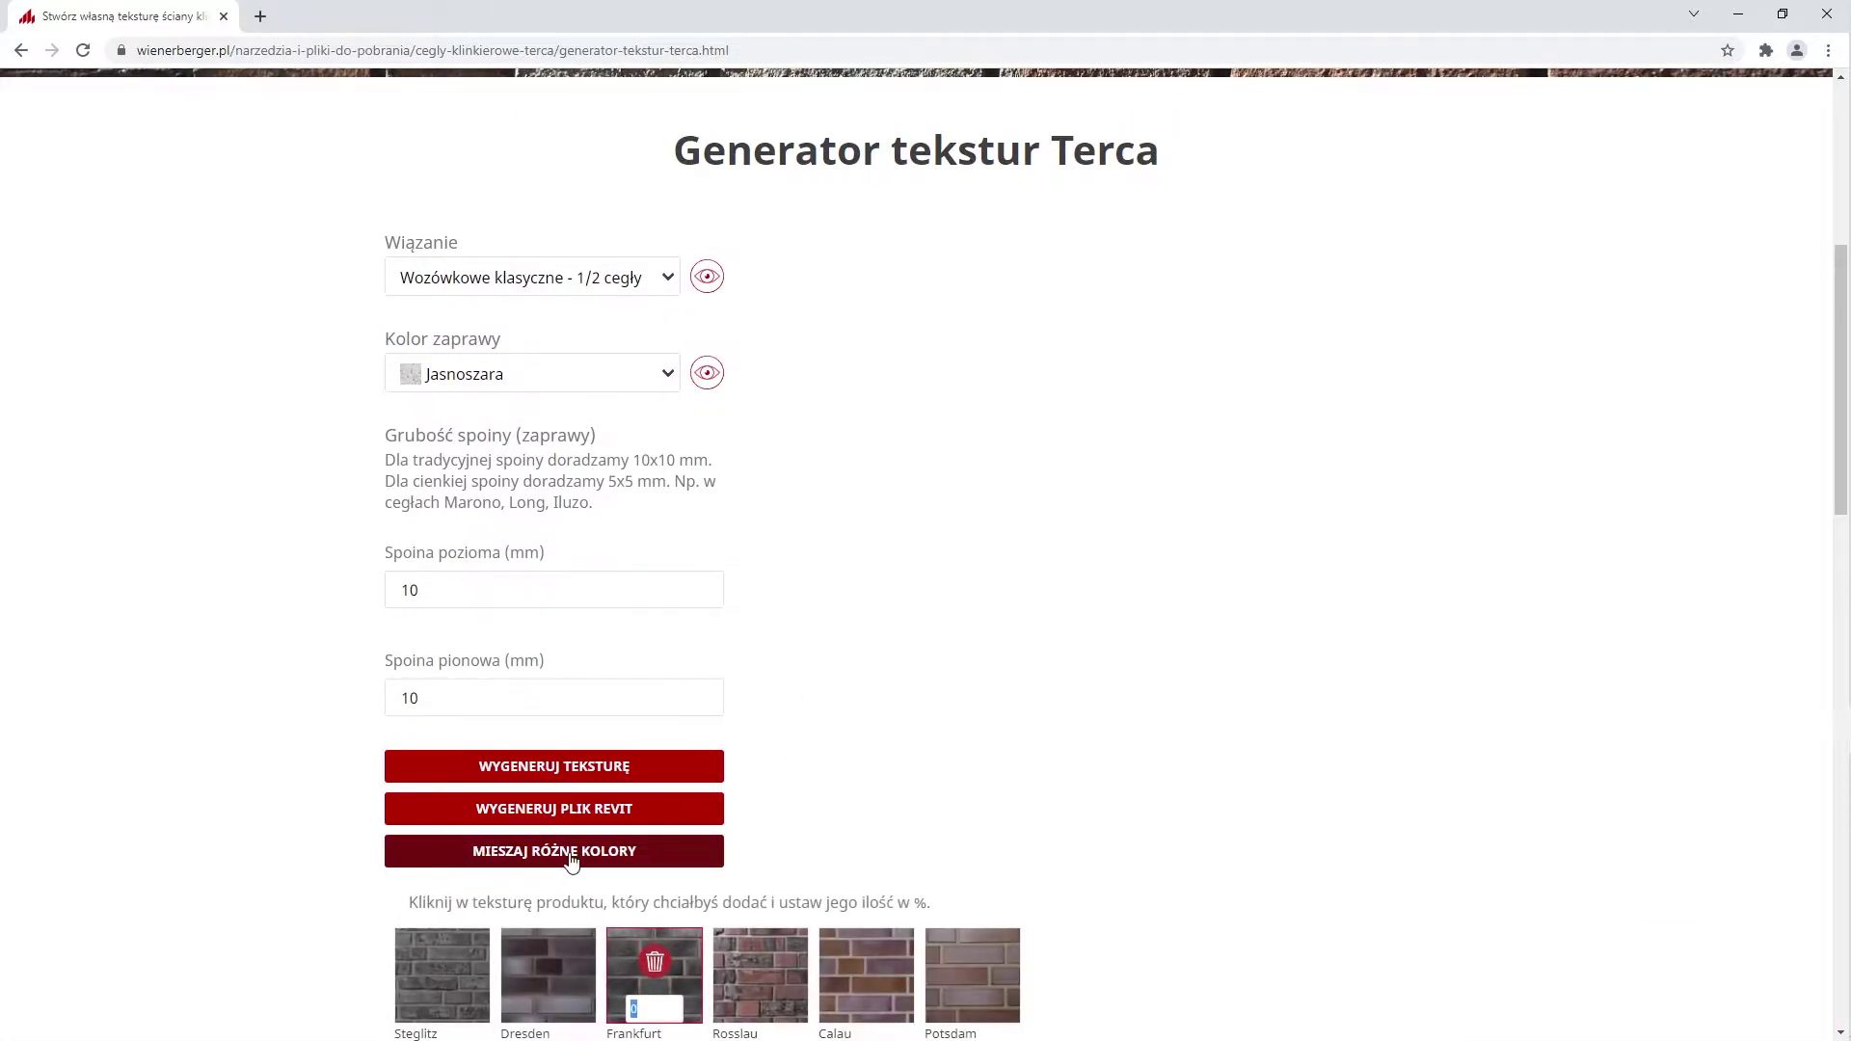
{"action": "scroll", "coordinate": [883, 796], "scroll_direction": "down", "scroll_amount": 2}
{"action": "scroll", "coordinate": [954, 648], "scroll_direction": "down", "scroll_amount": 2}
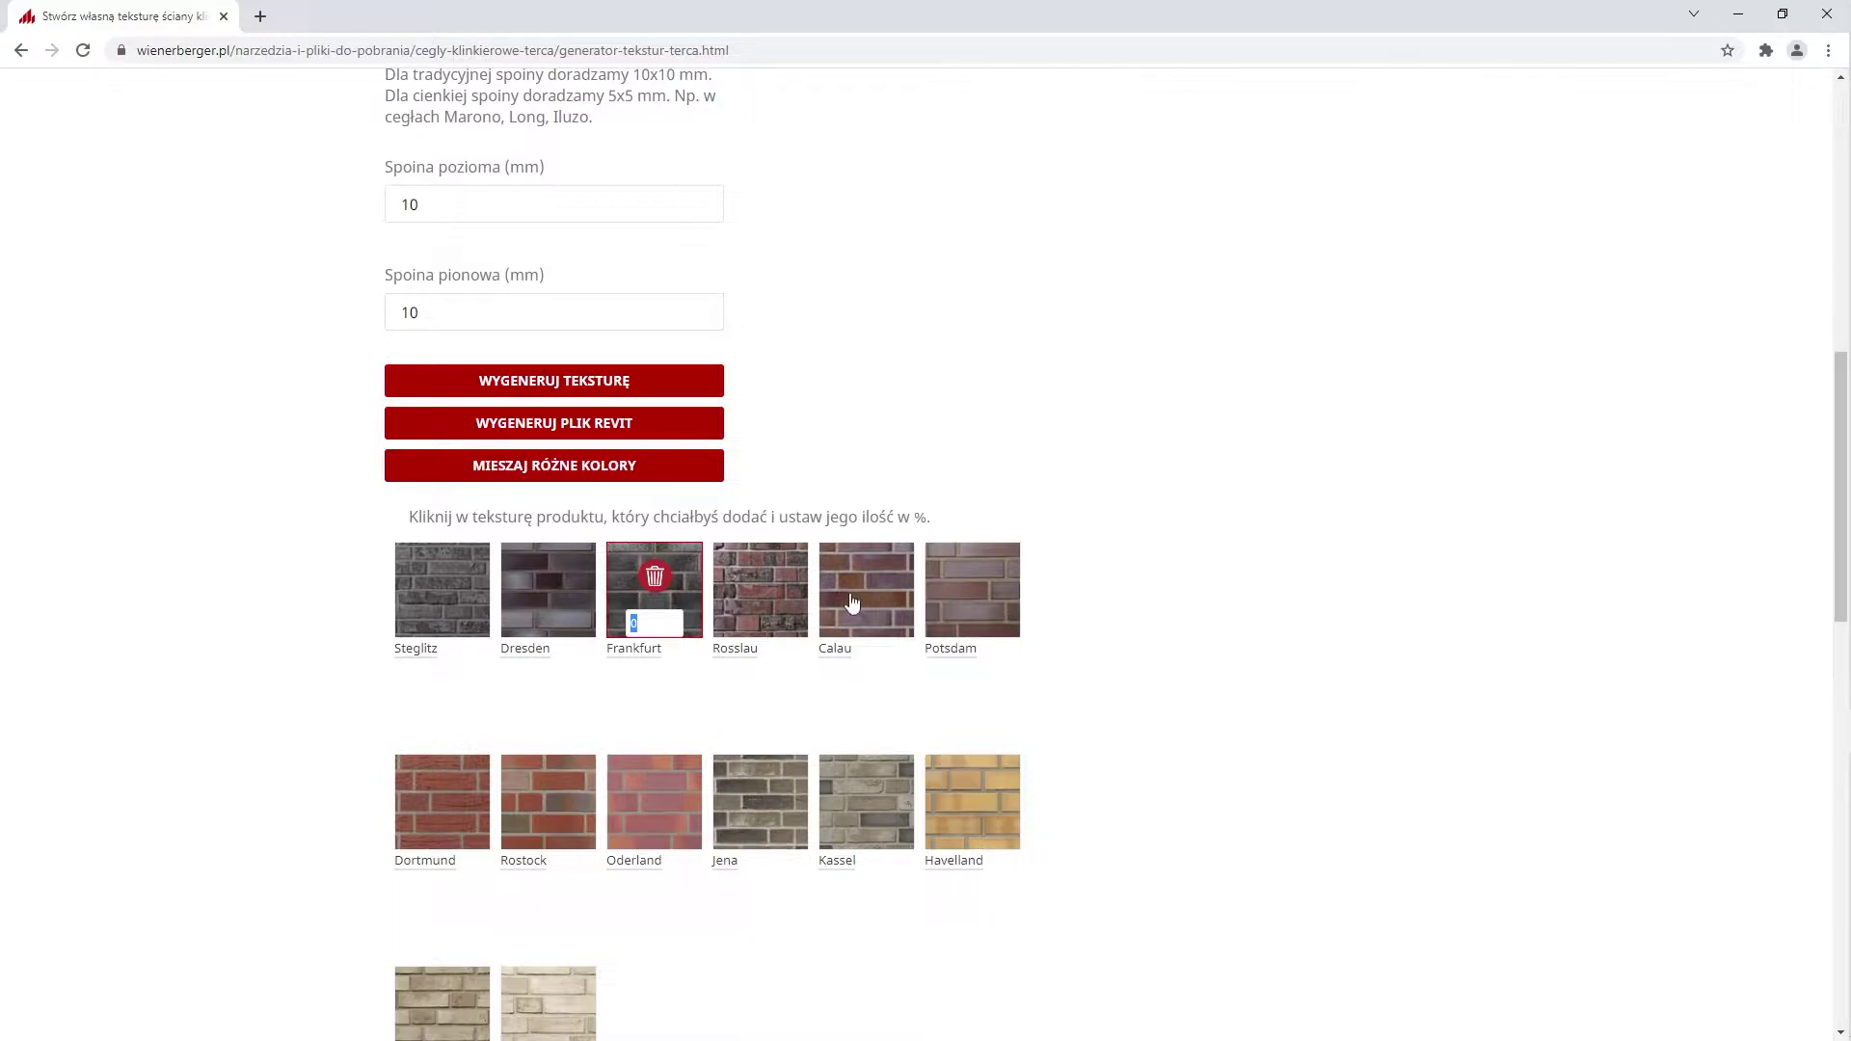
{"action": "left_click", "coordinate": [561, 626]}
{"action": "left_click", "coordinate": [690, 613]}
{"action": "scroll", "coordinate": [690, 613], "scroll_direction": "down", "scroll_amount": 1}
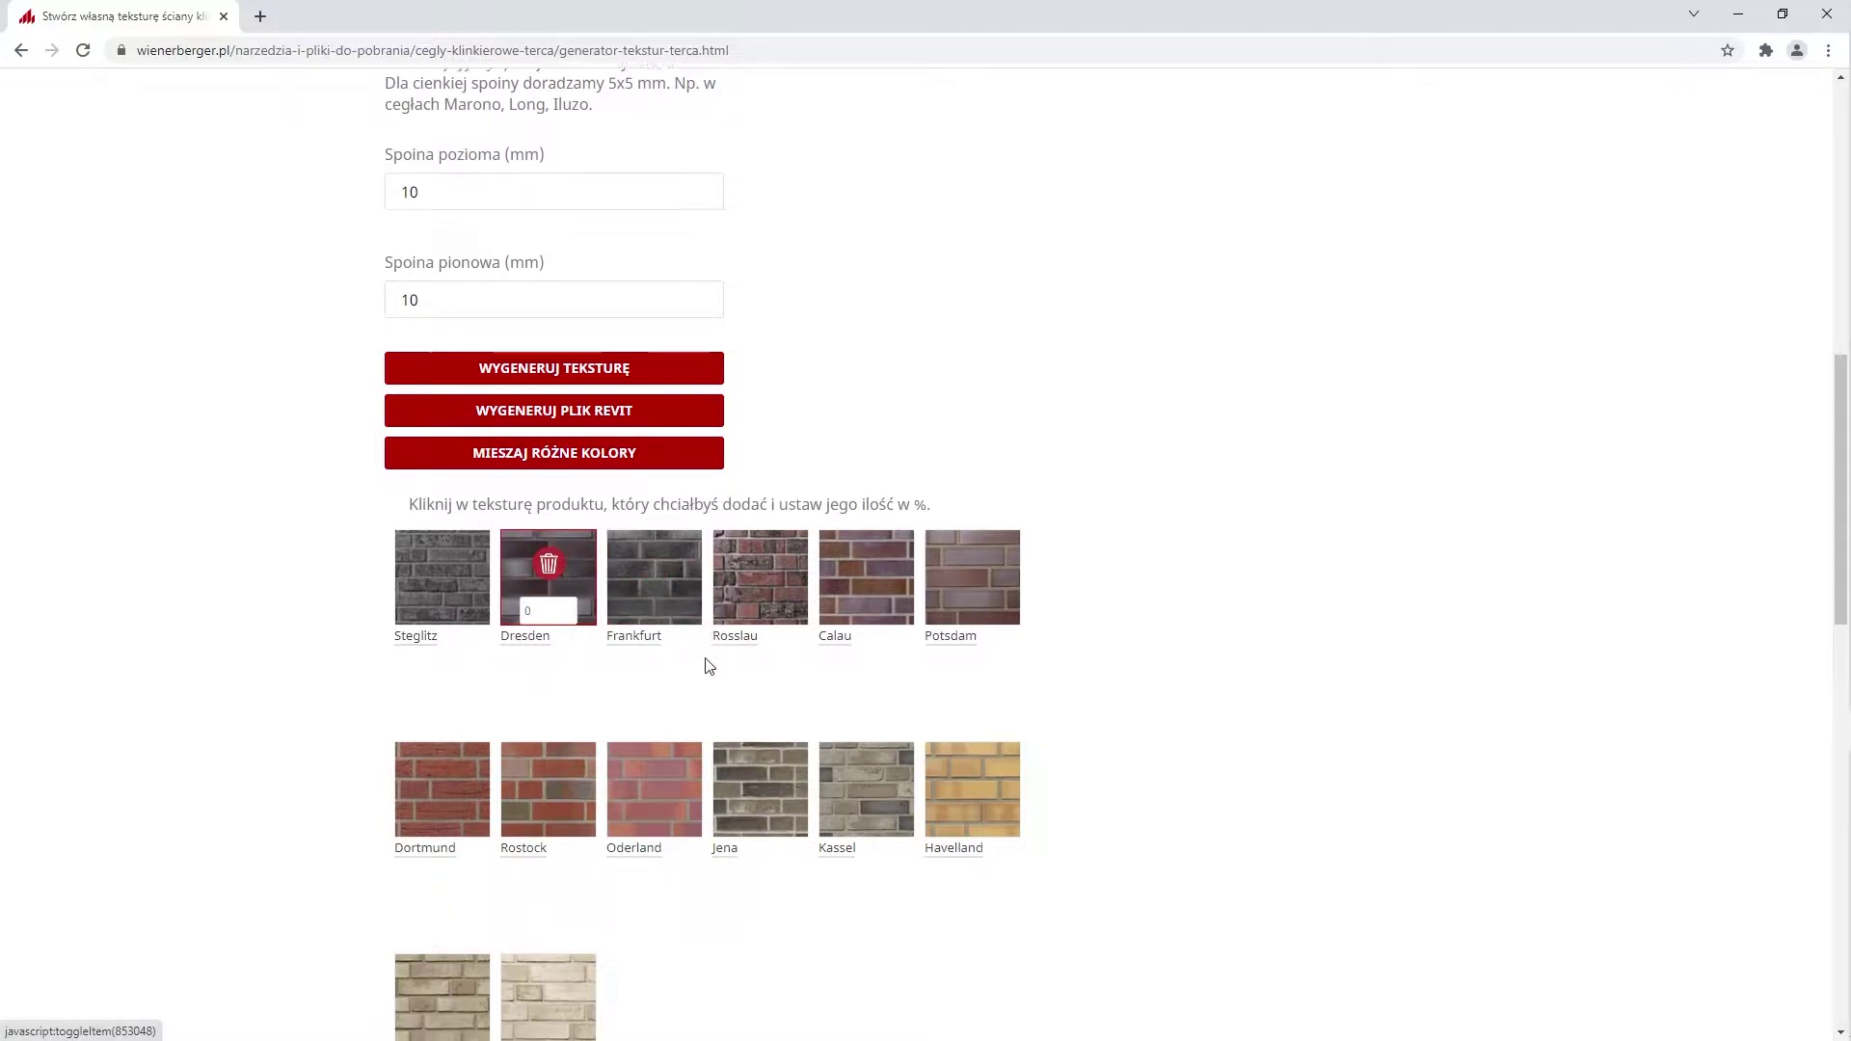
{"action": "left_click", "coordinate": [665, 525]}
Generate the Terca brick texture with WYGENERUJ TEKSTURĘ
{"action": "scroll", "coordinate": [666, 663], "scroll_direction": "down", "scroll_amount": 1}
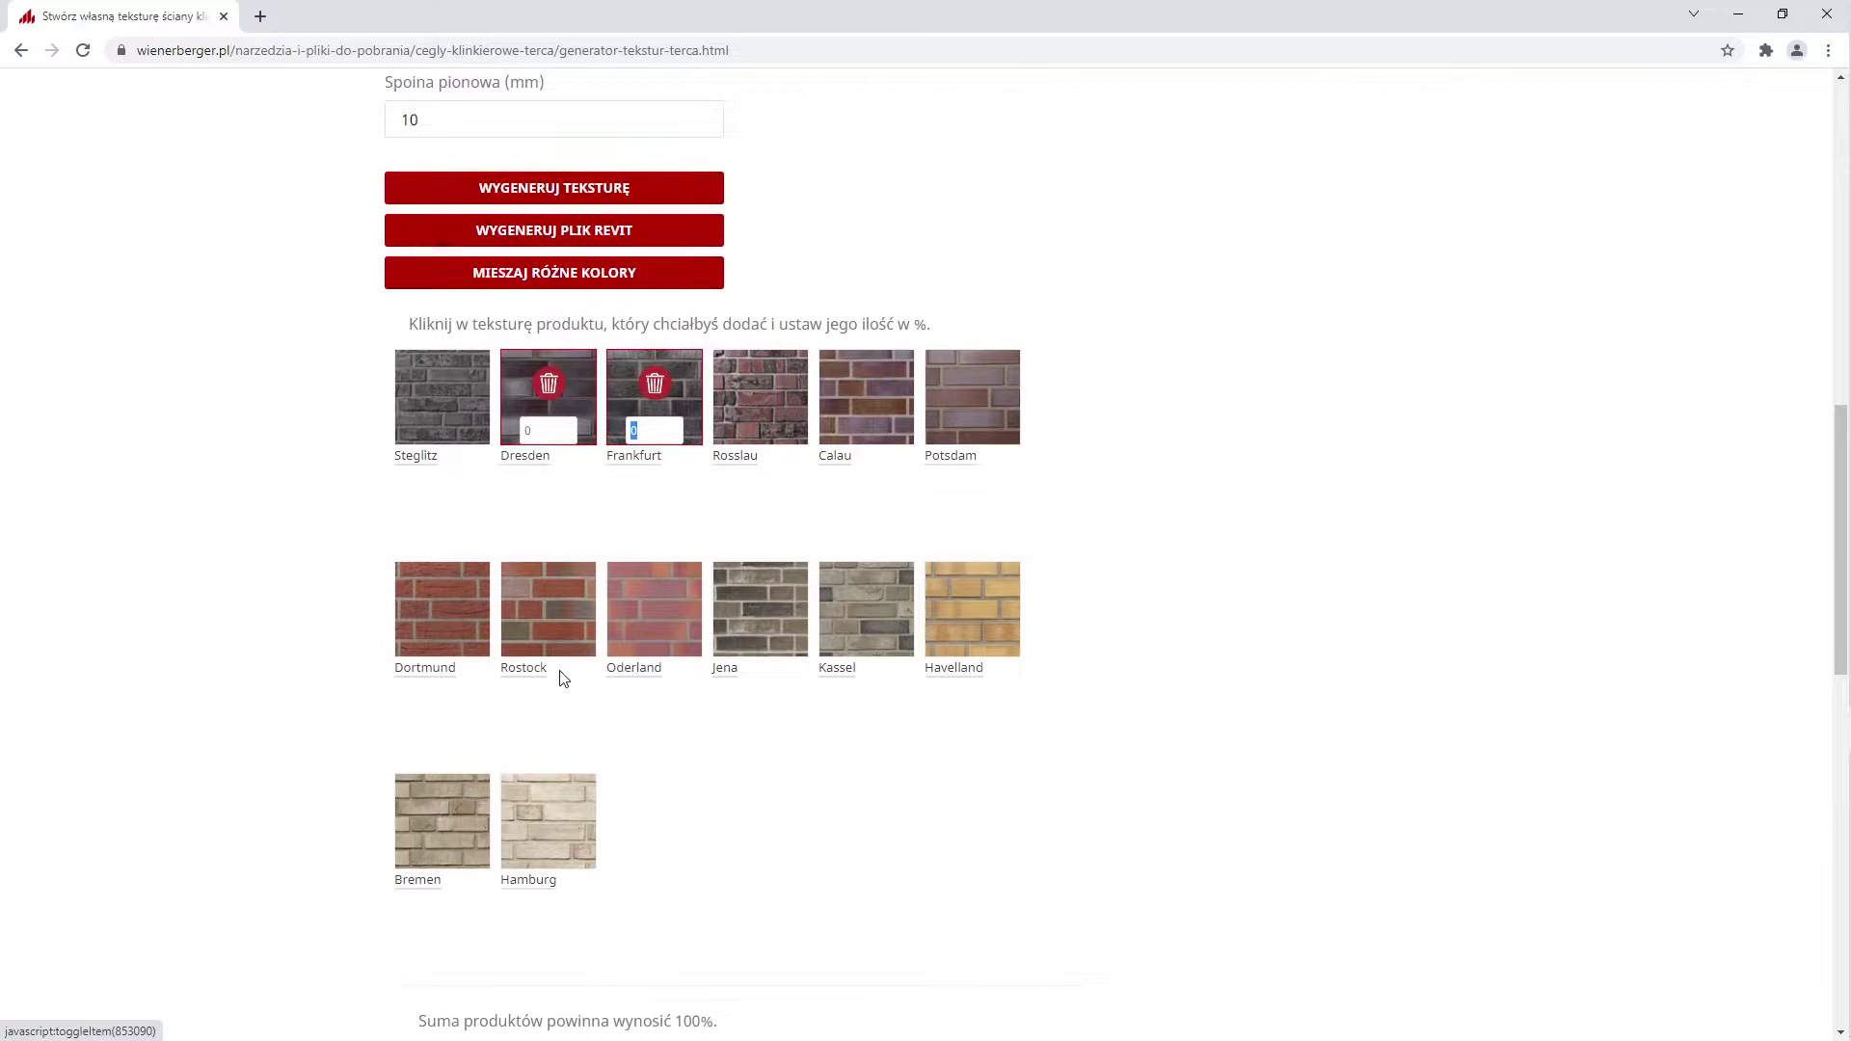
{"action": "scroll", "coordinate": [474, 786], "scroll_direction": "down", "scroll_amount": 1}
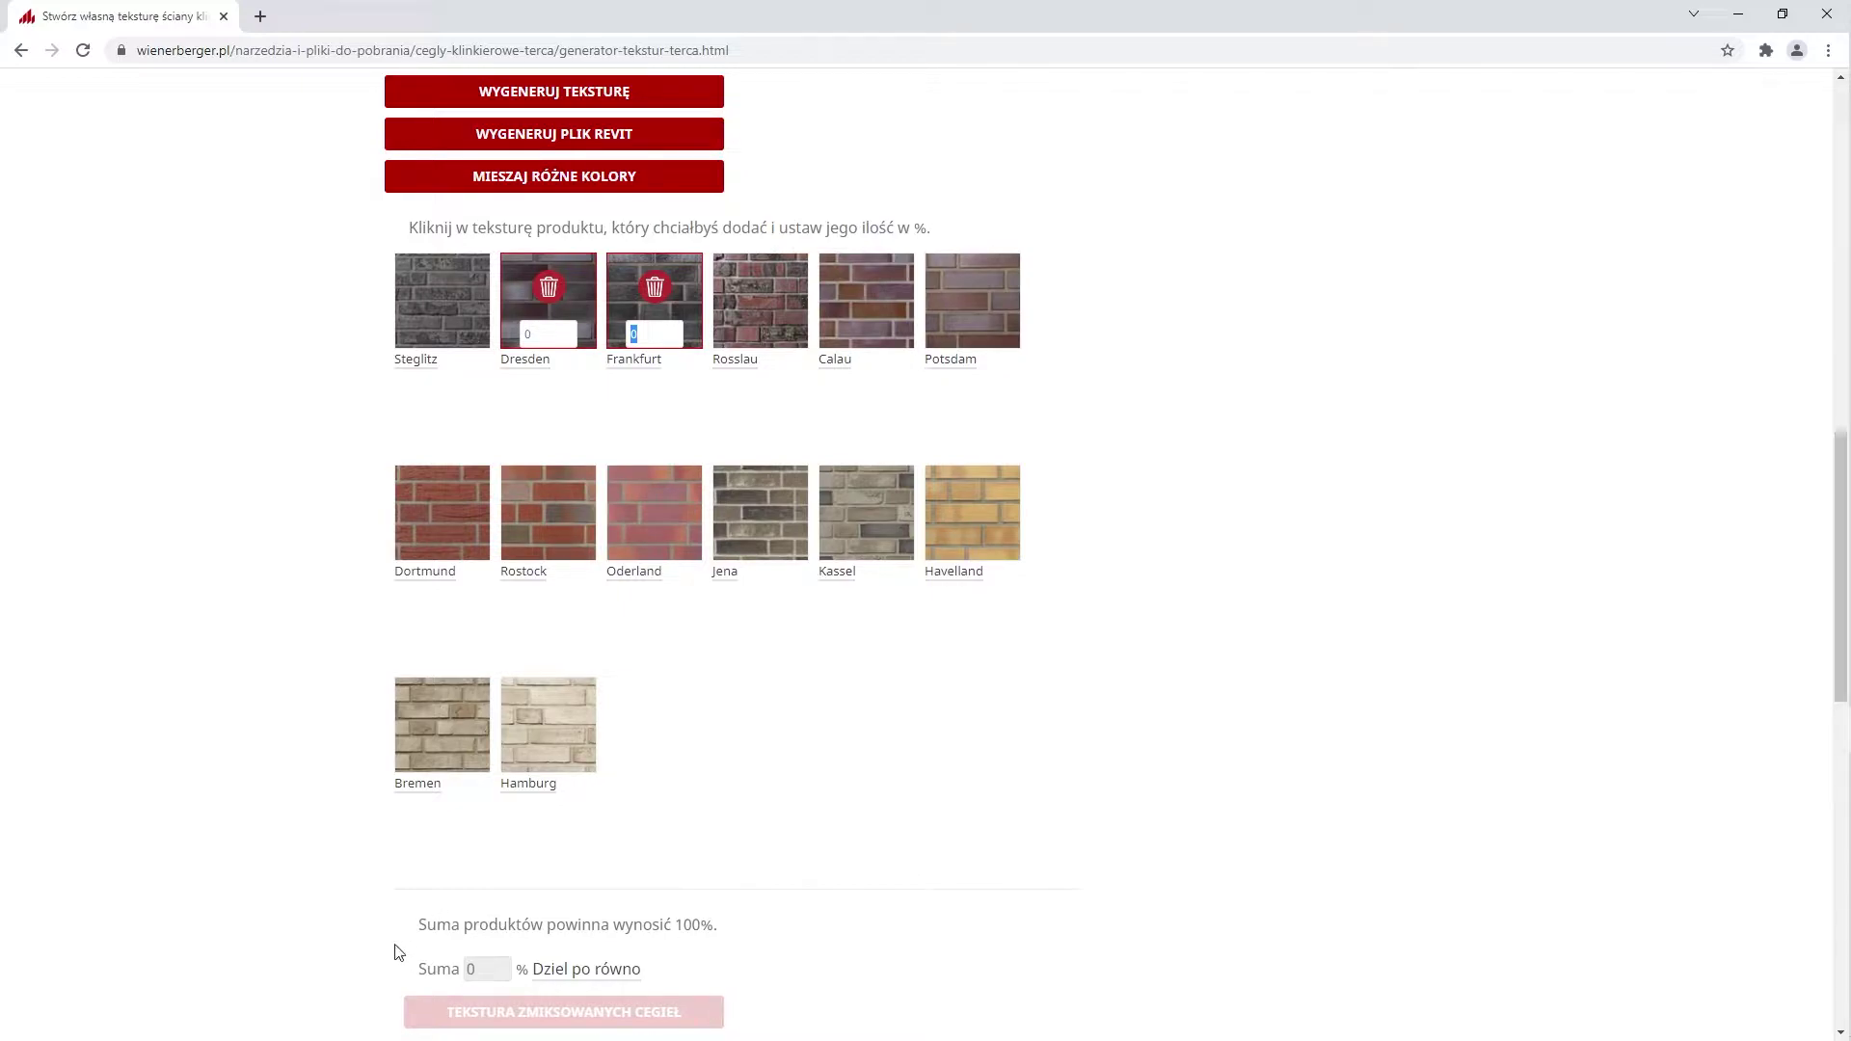
{"action": "scroll", "coordinate": [453, 950], "scroll_direction": "up", "scroll_amount": 2}
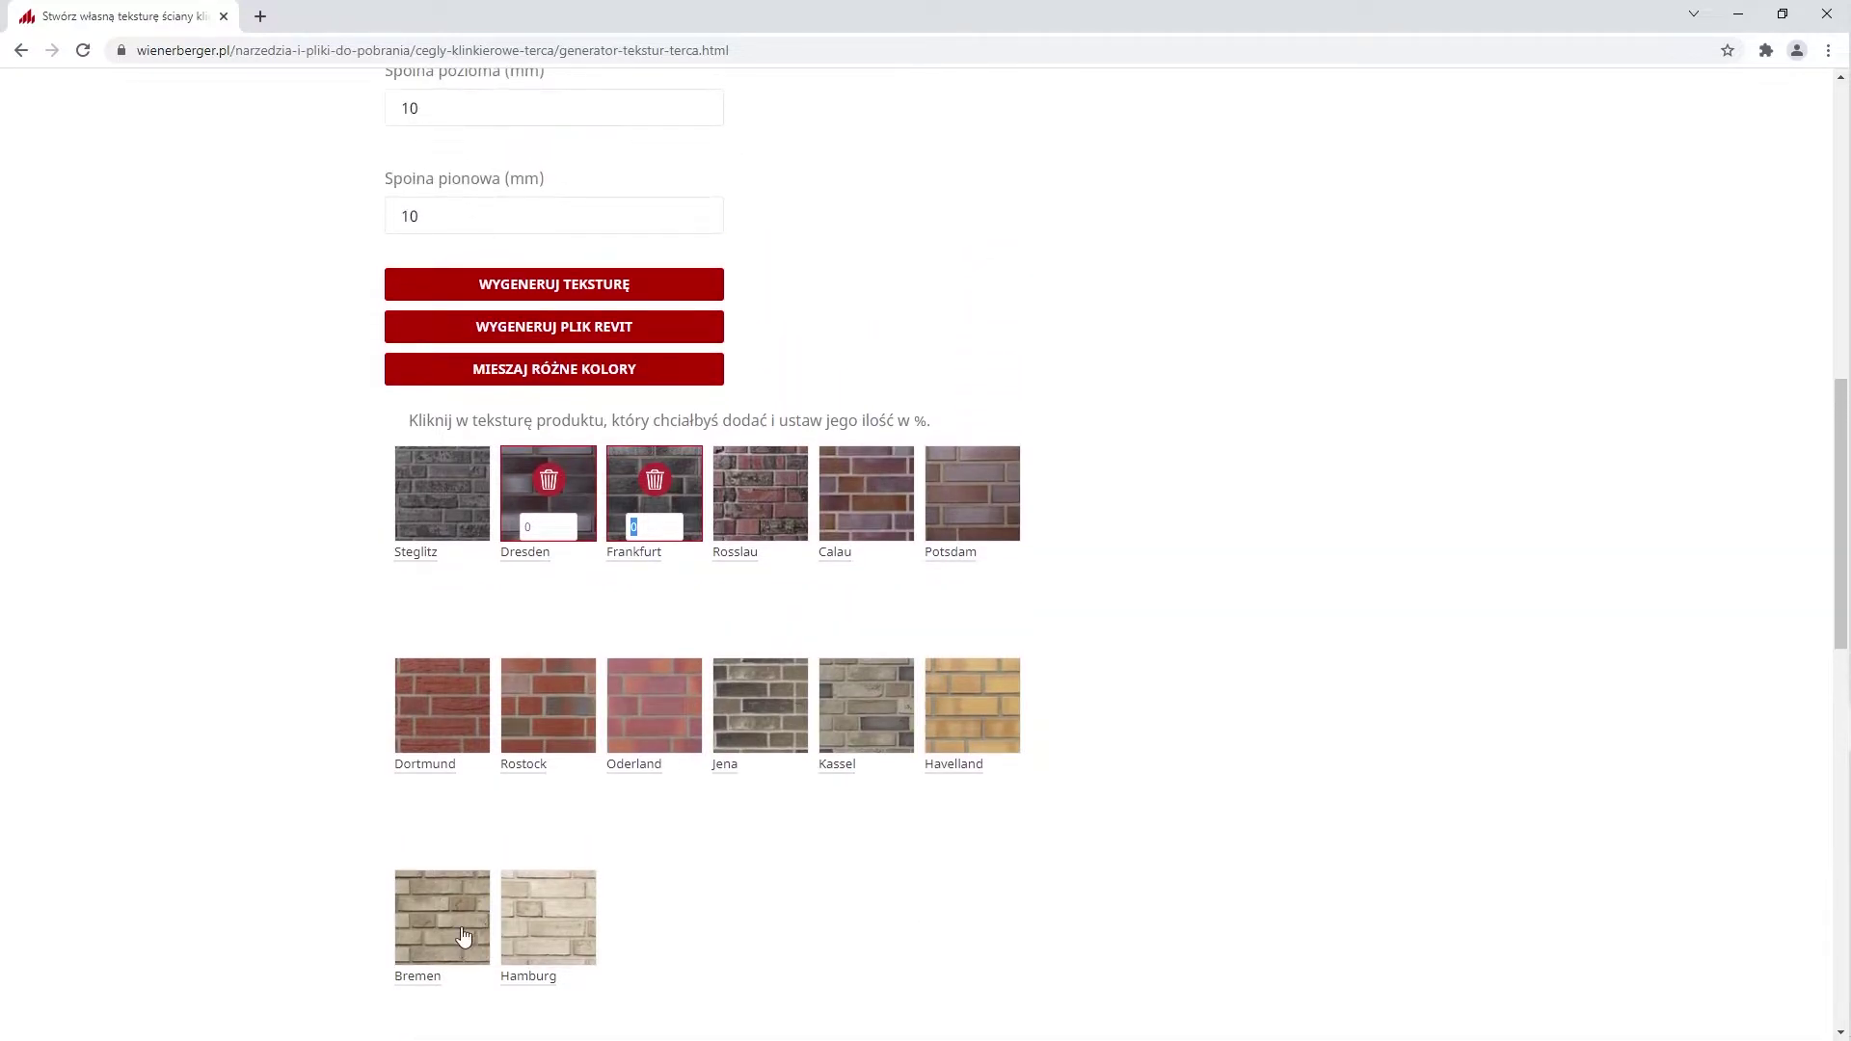
{"action": "scroll", "coordinate": [648, 401], "scroll_direction": "up", "scroll_amount": 2}
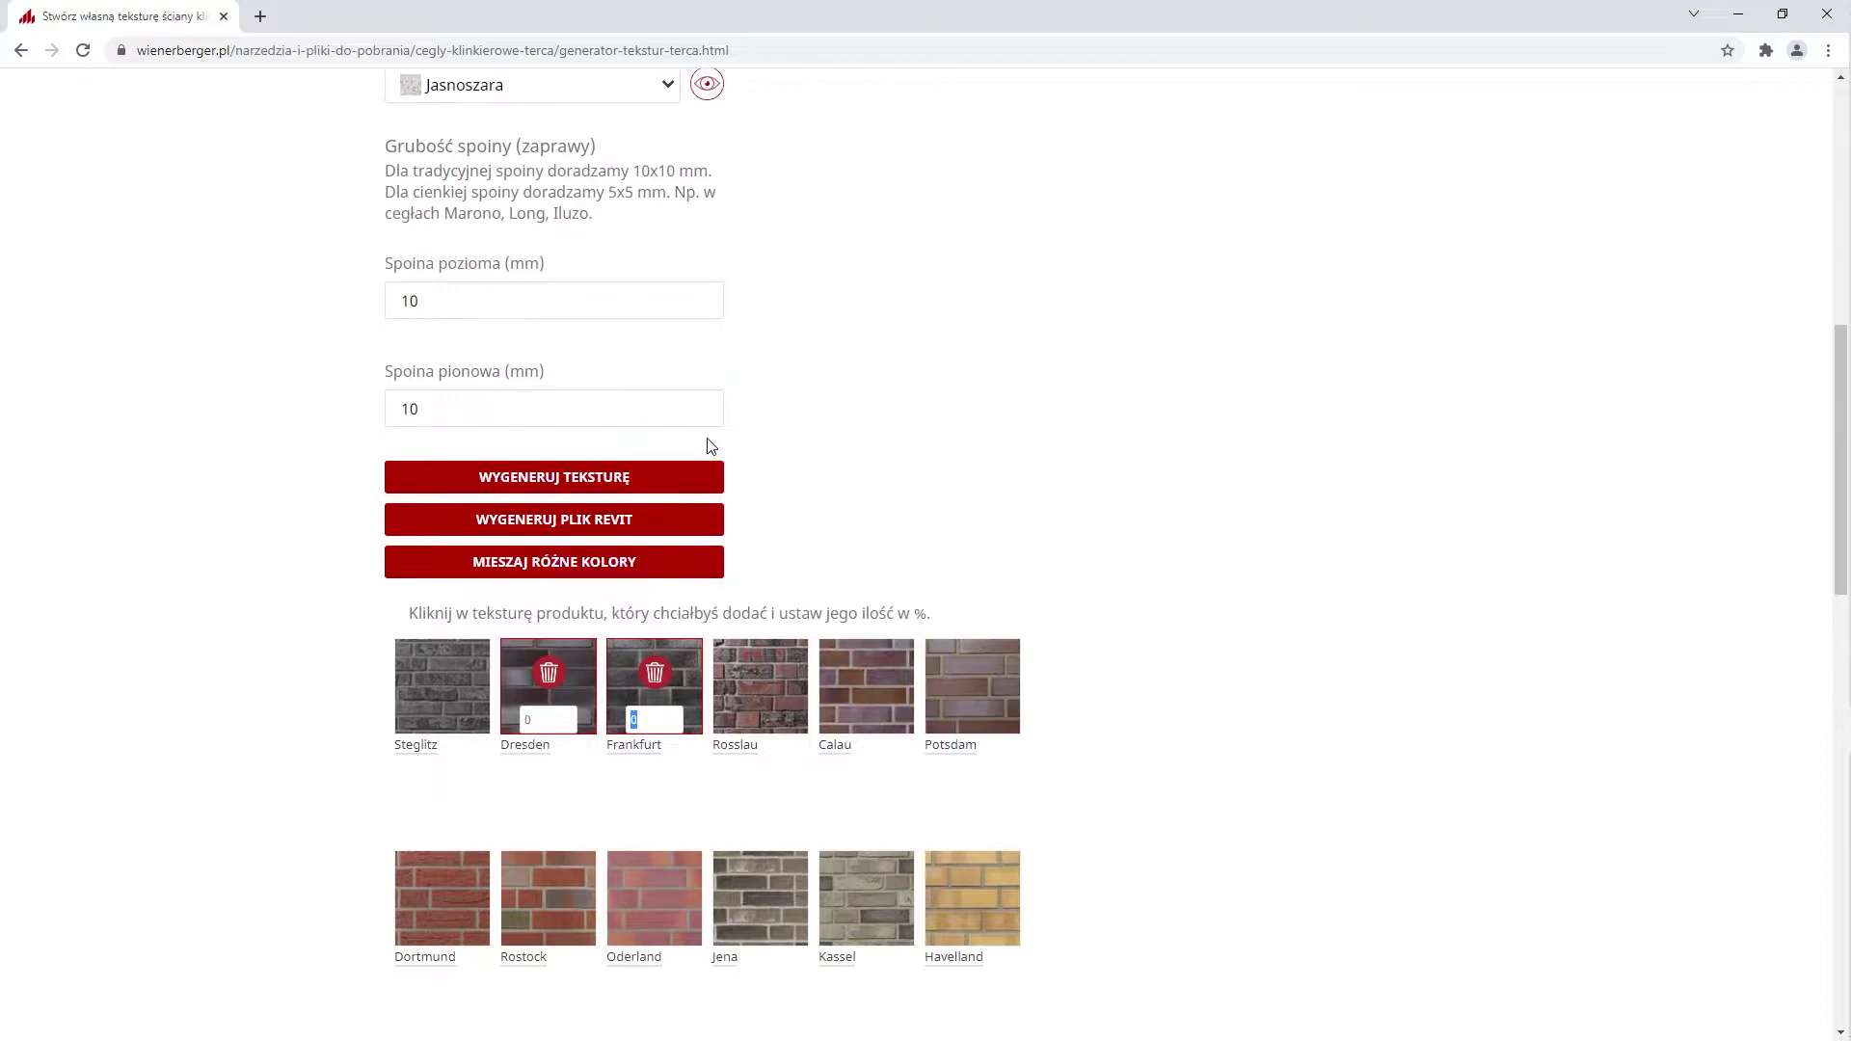
{"action": "left_click", "coordinate": [625, 494]}
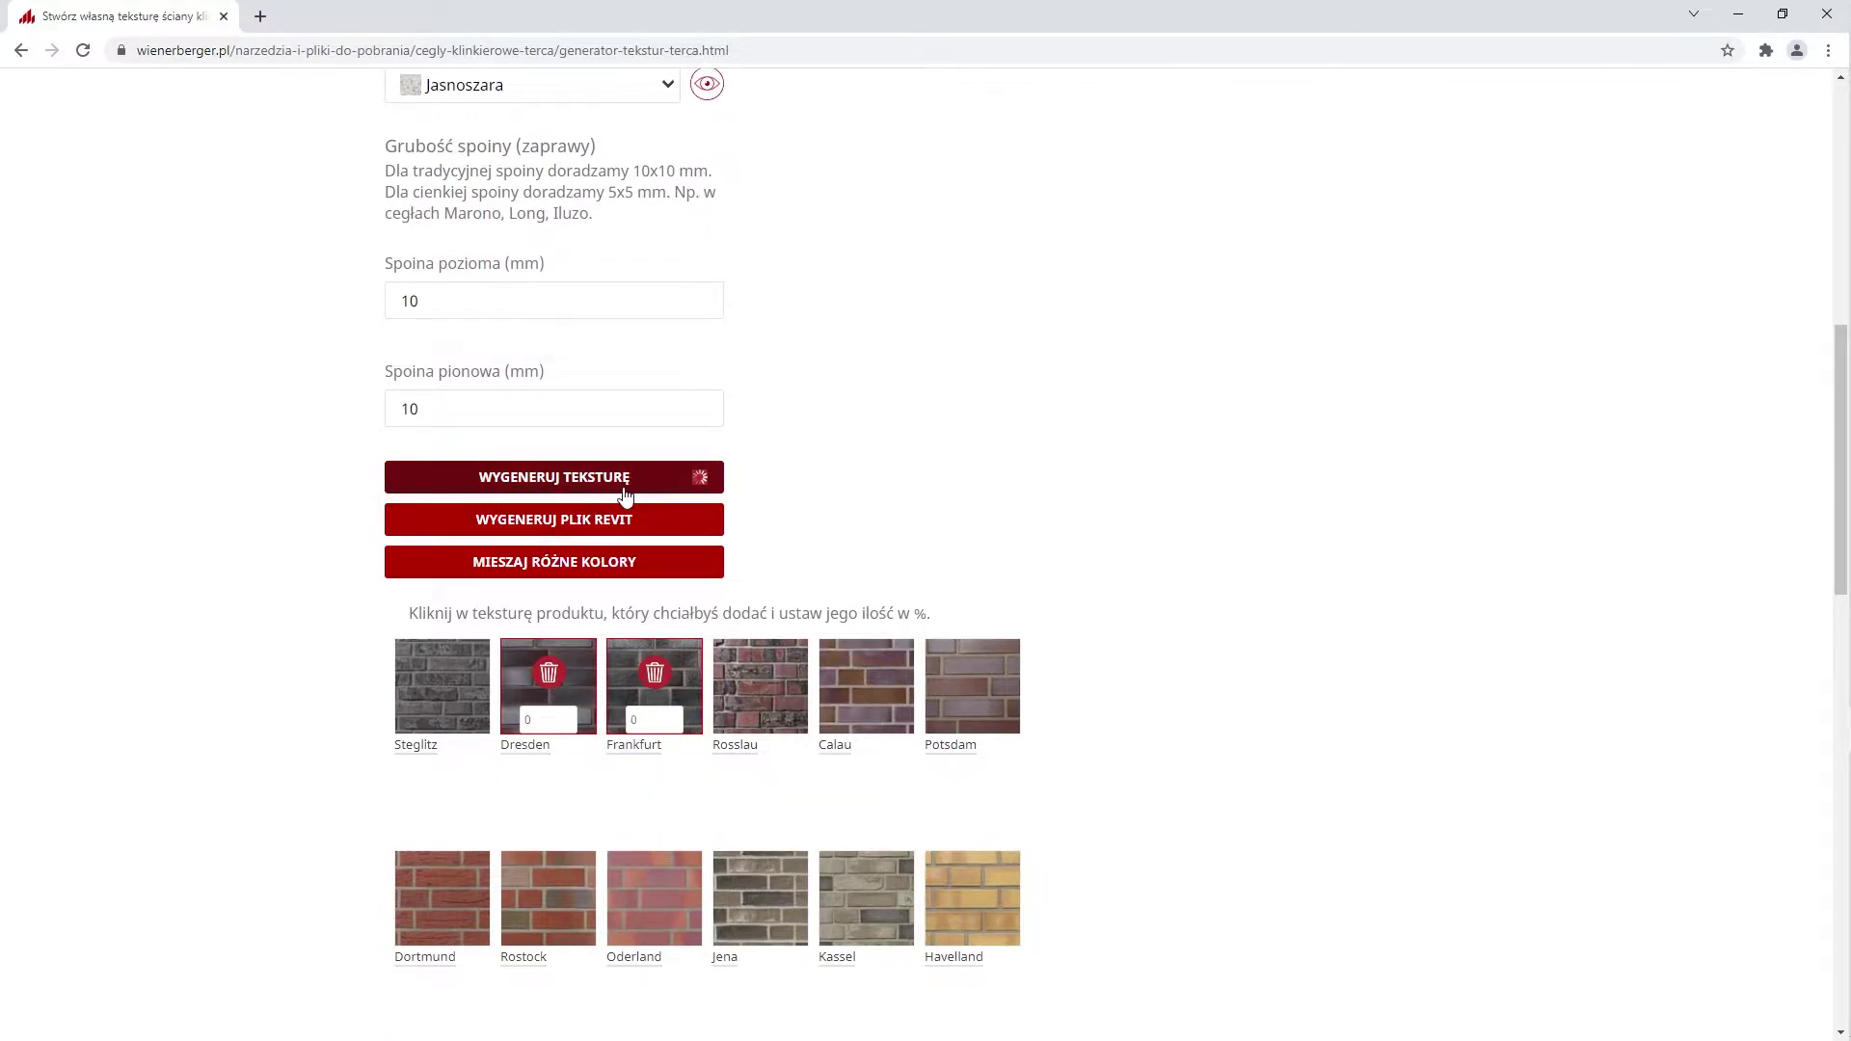
Generate the Revit files for the Frankfurt texture and save them as a zip
{"action": "scroll", "coordinate": [675, 487], "scroll_direction": "up", "scroll_amount": 2}
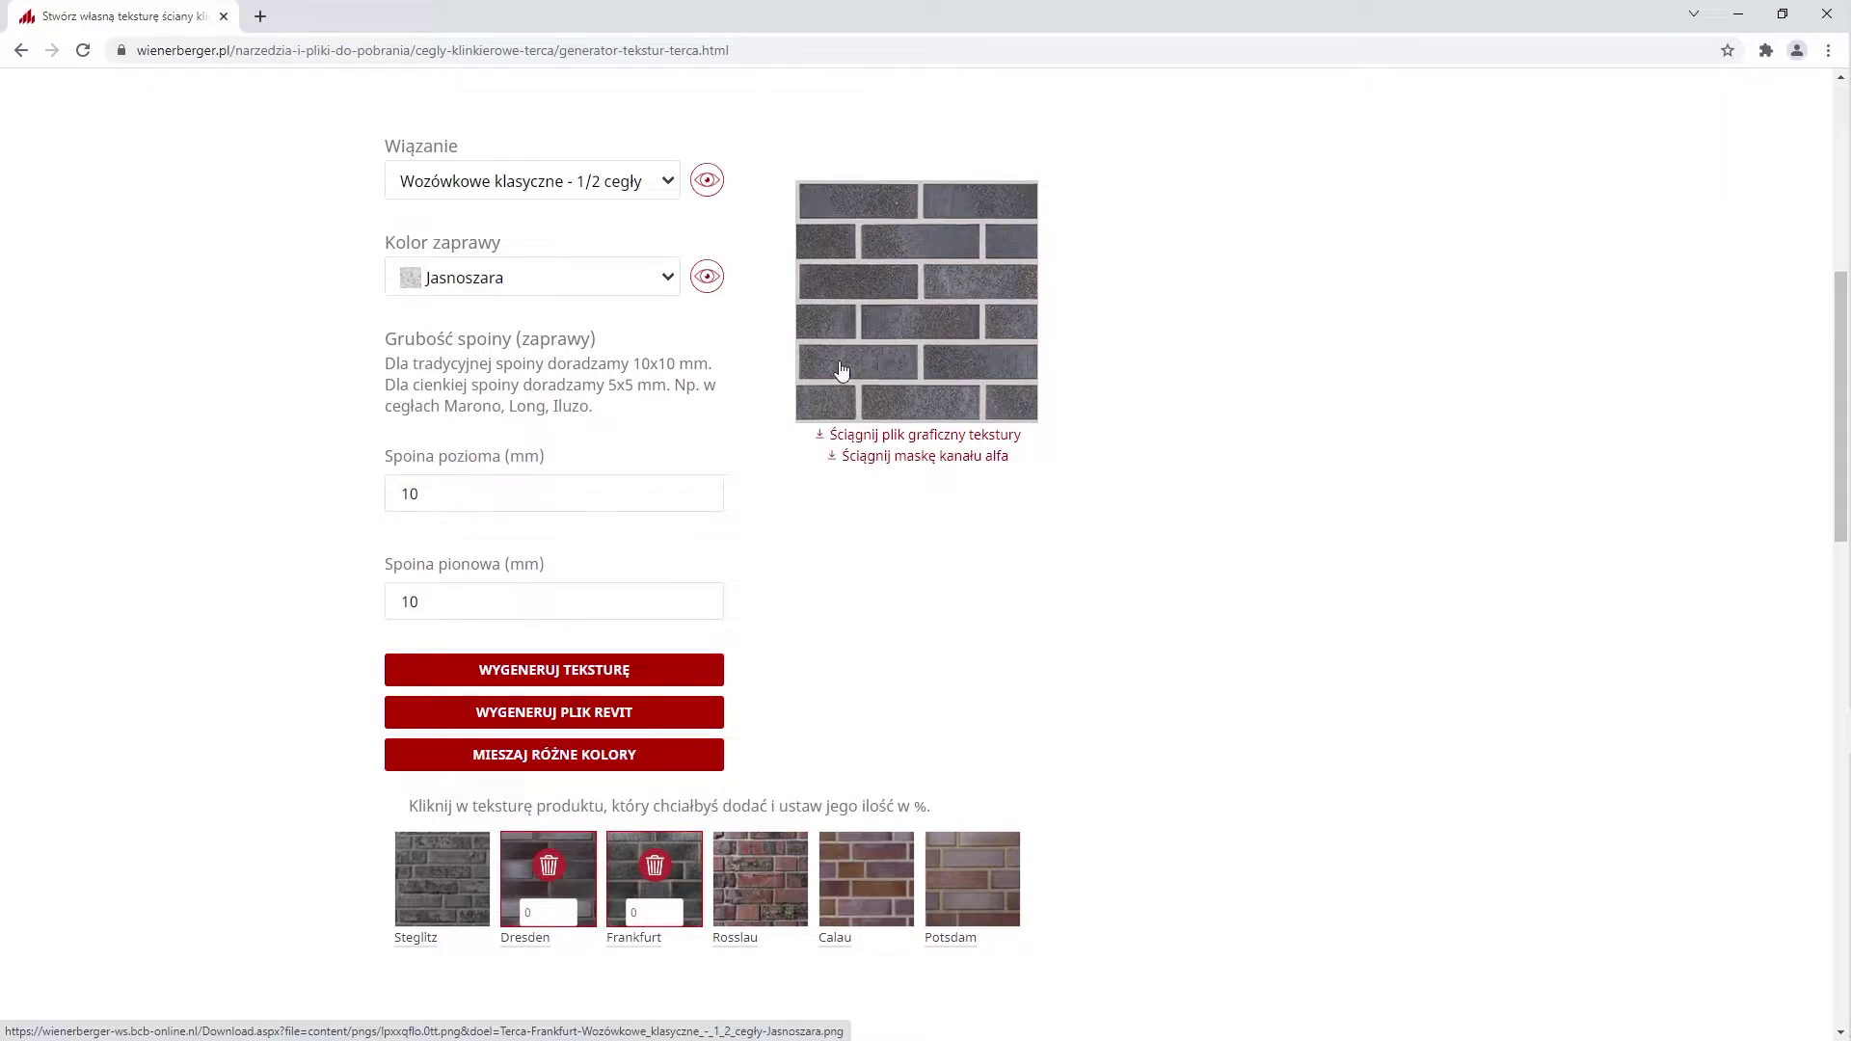
{"action": "left_click", "coordinate": [619, 723]}
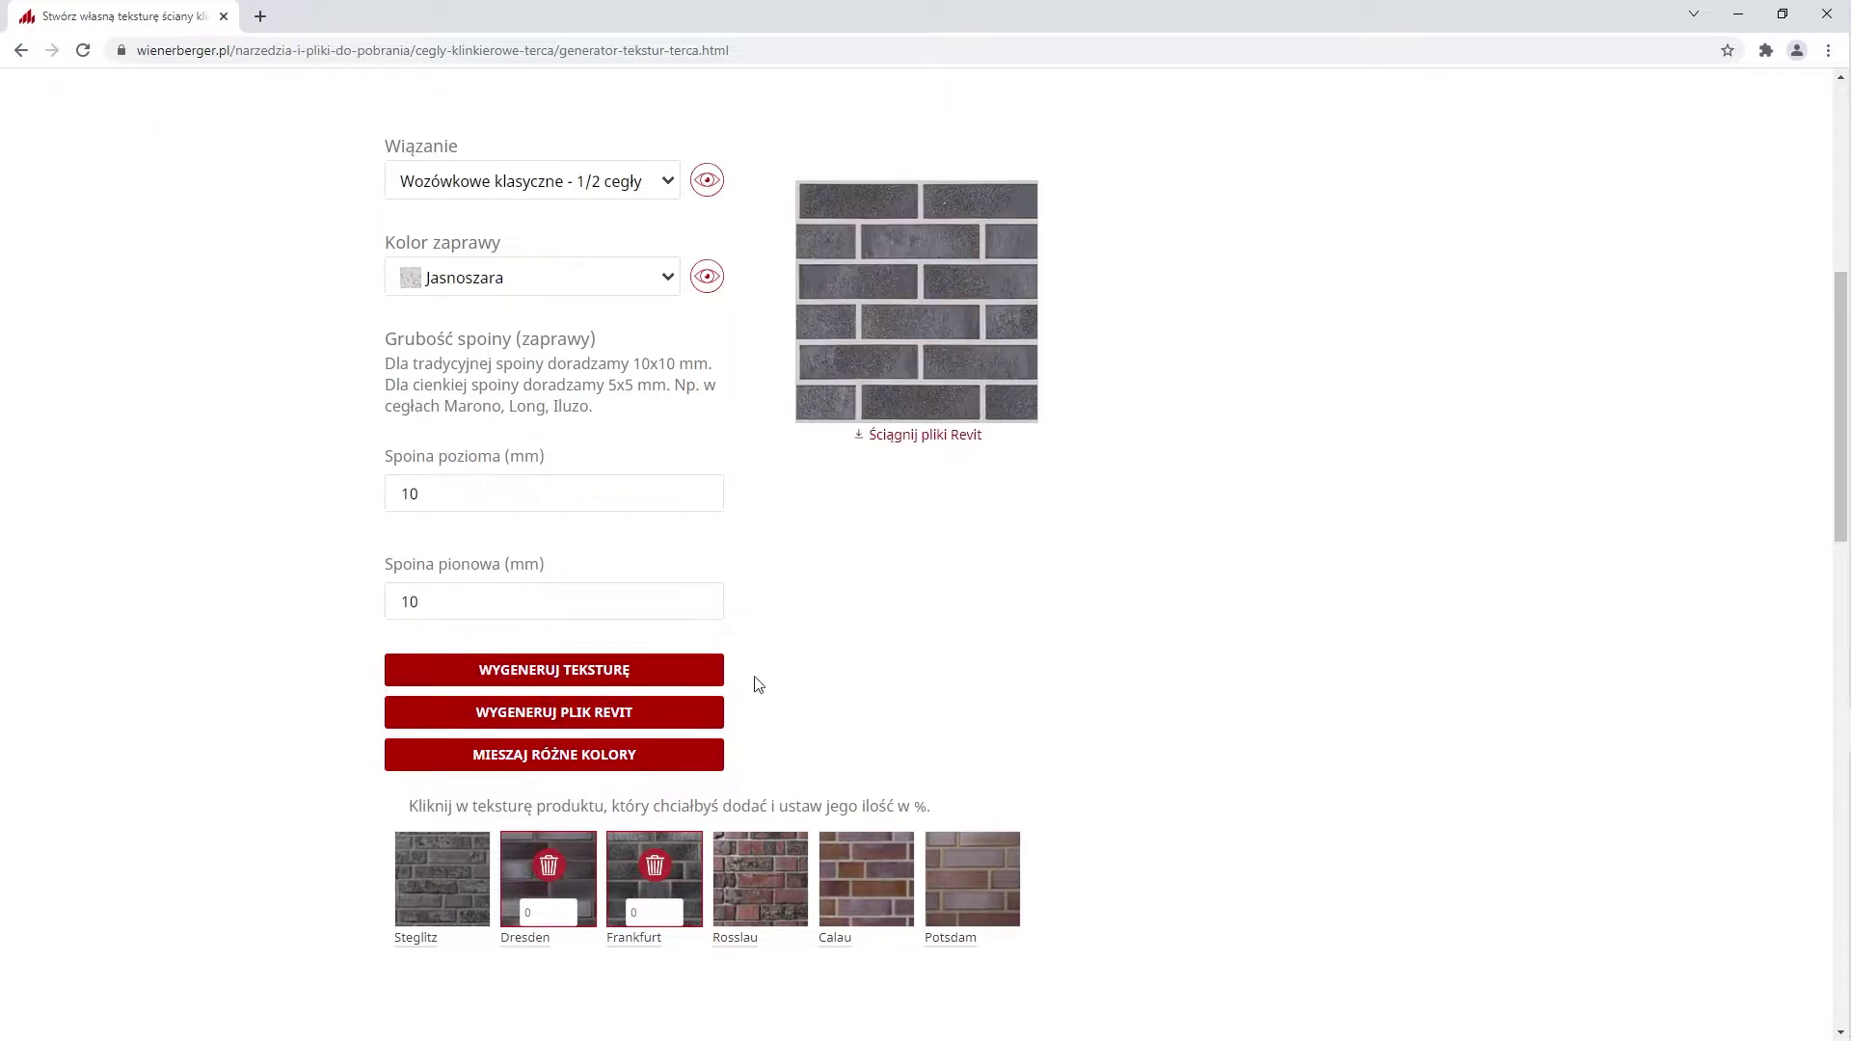
{"action": "left_click", "coordinate": [926, 435]}
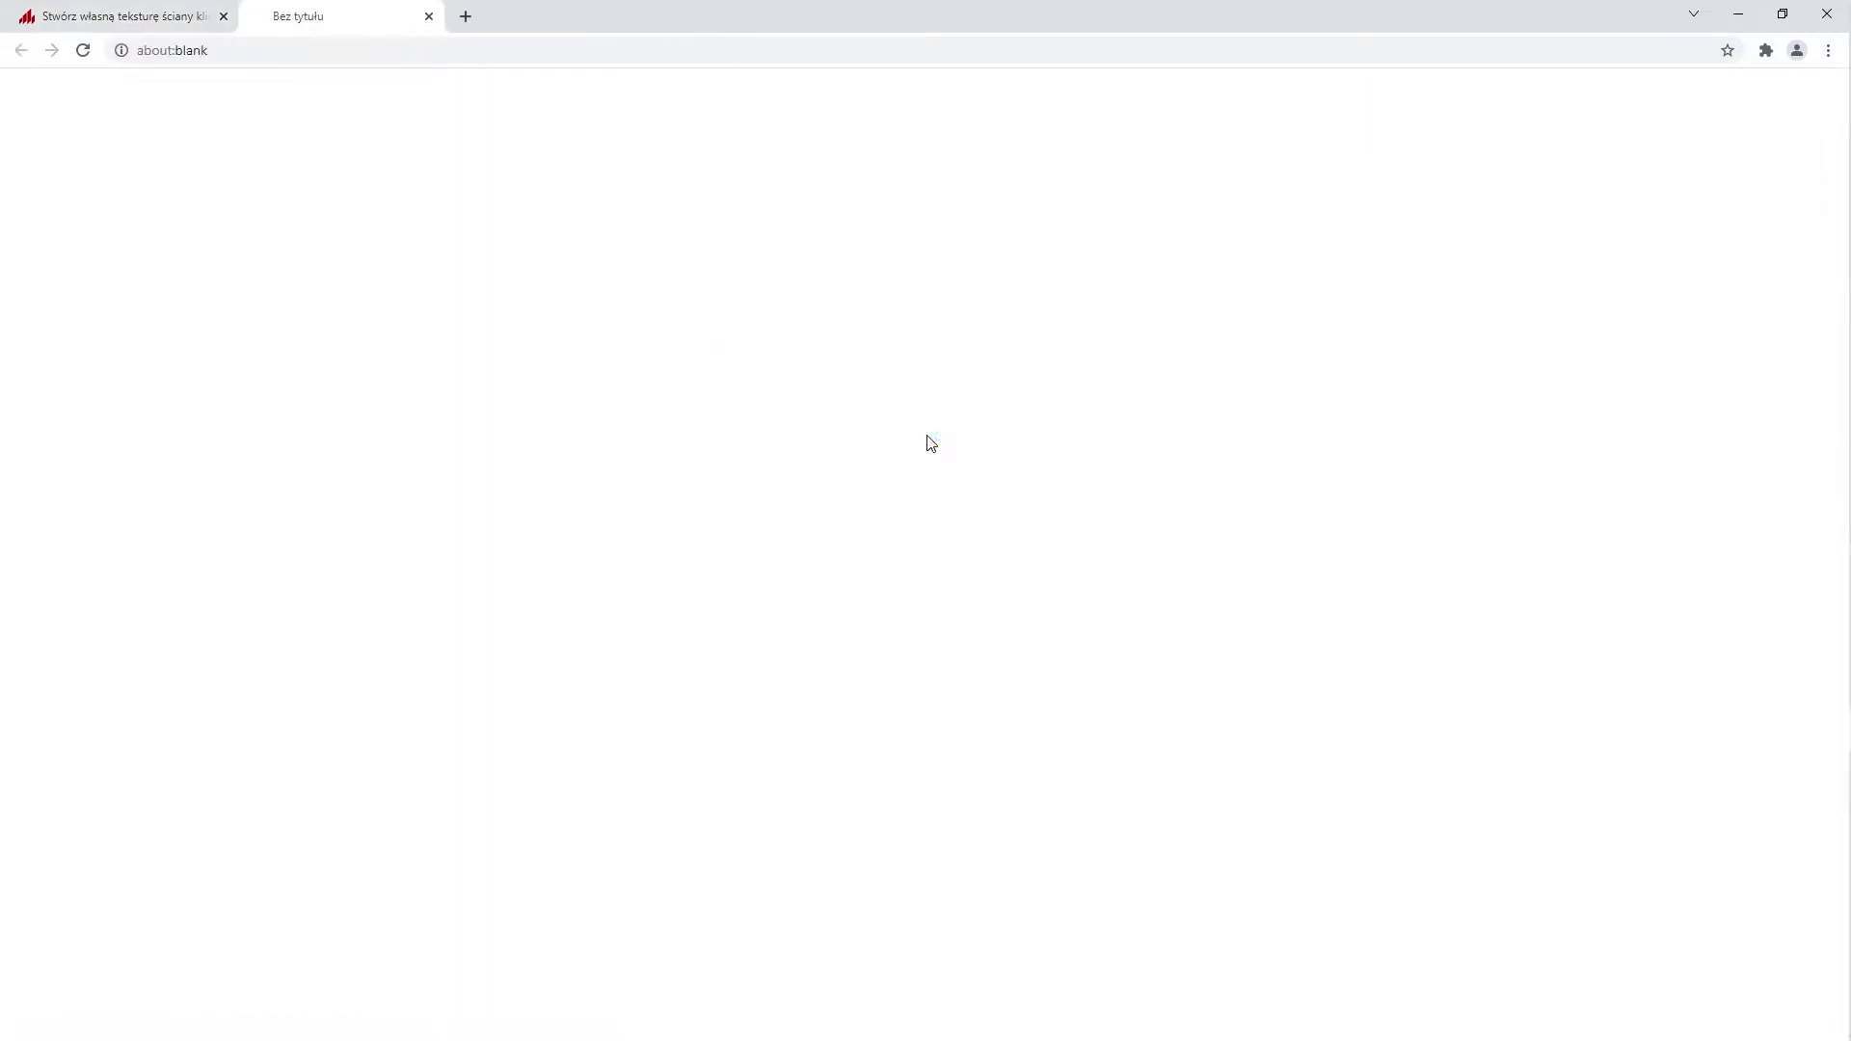
{"action": "left_click", "coordinate": [763, 491]}
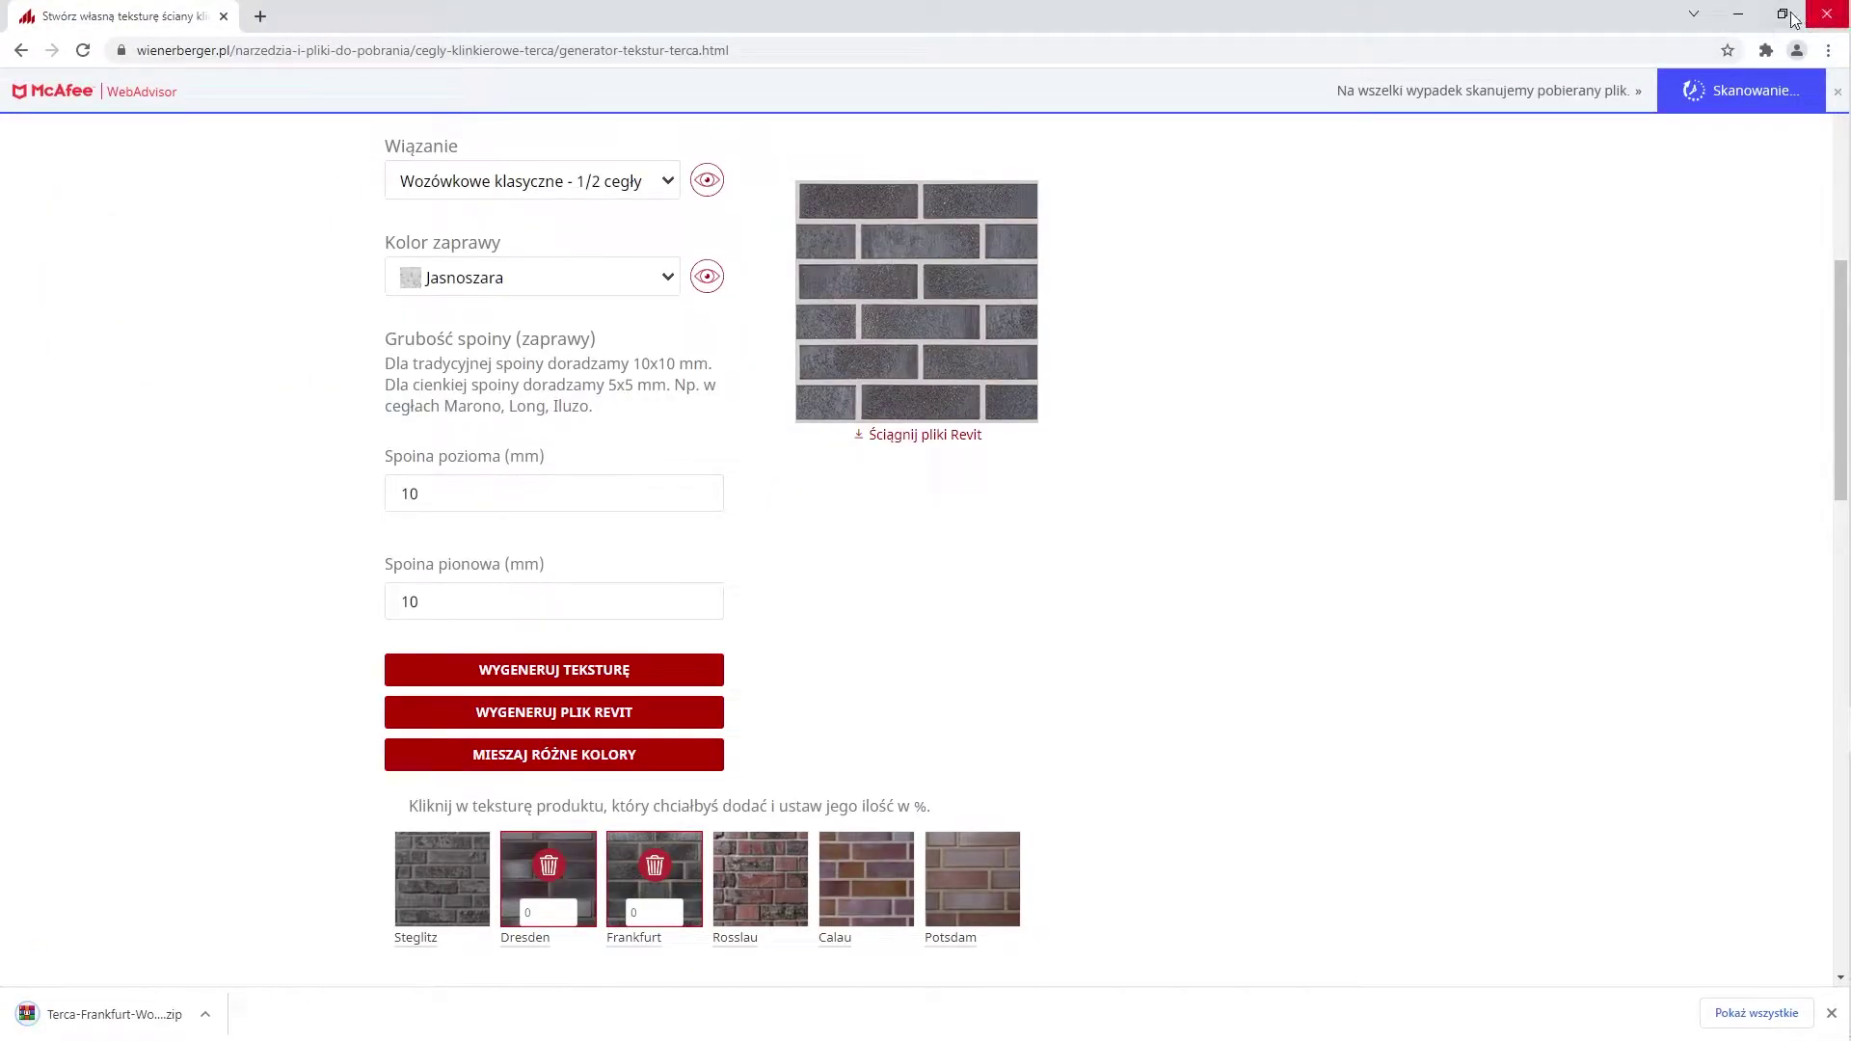
Extract the downloaded zip into a Terca-Frankfurt folder on the desktop
{"action": "left_click", "coordinate": [1738, 14]}
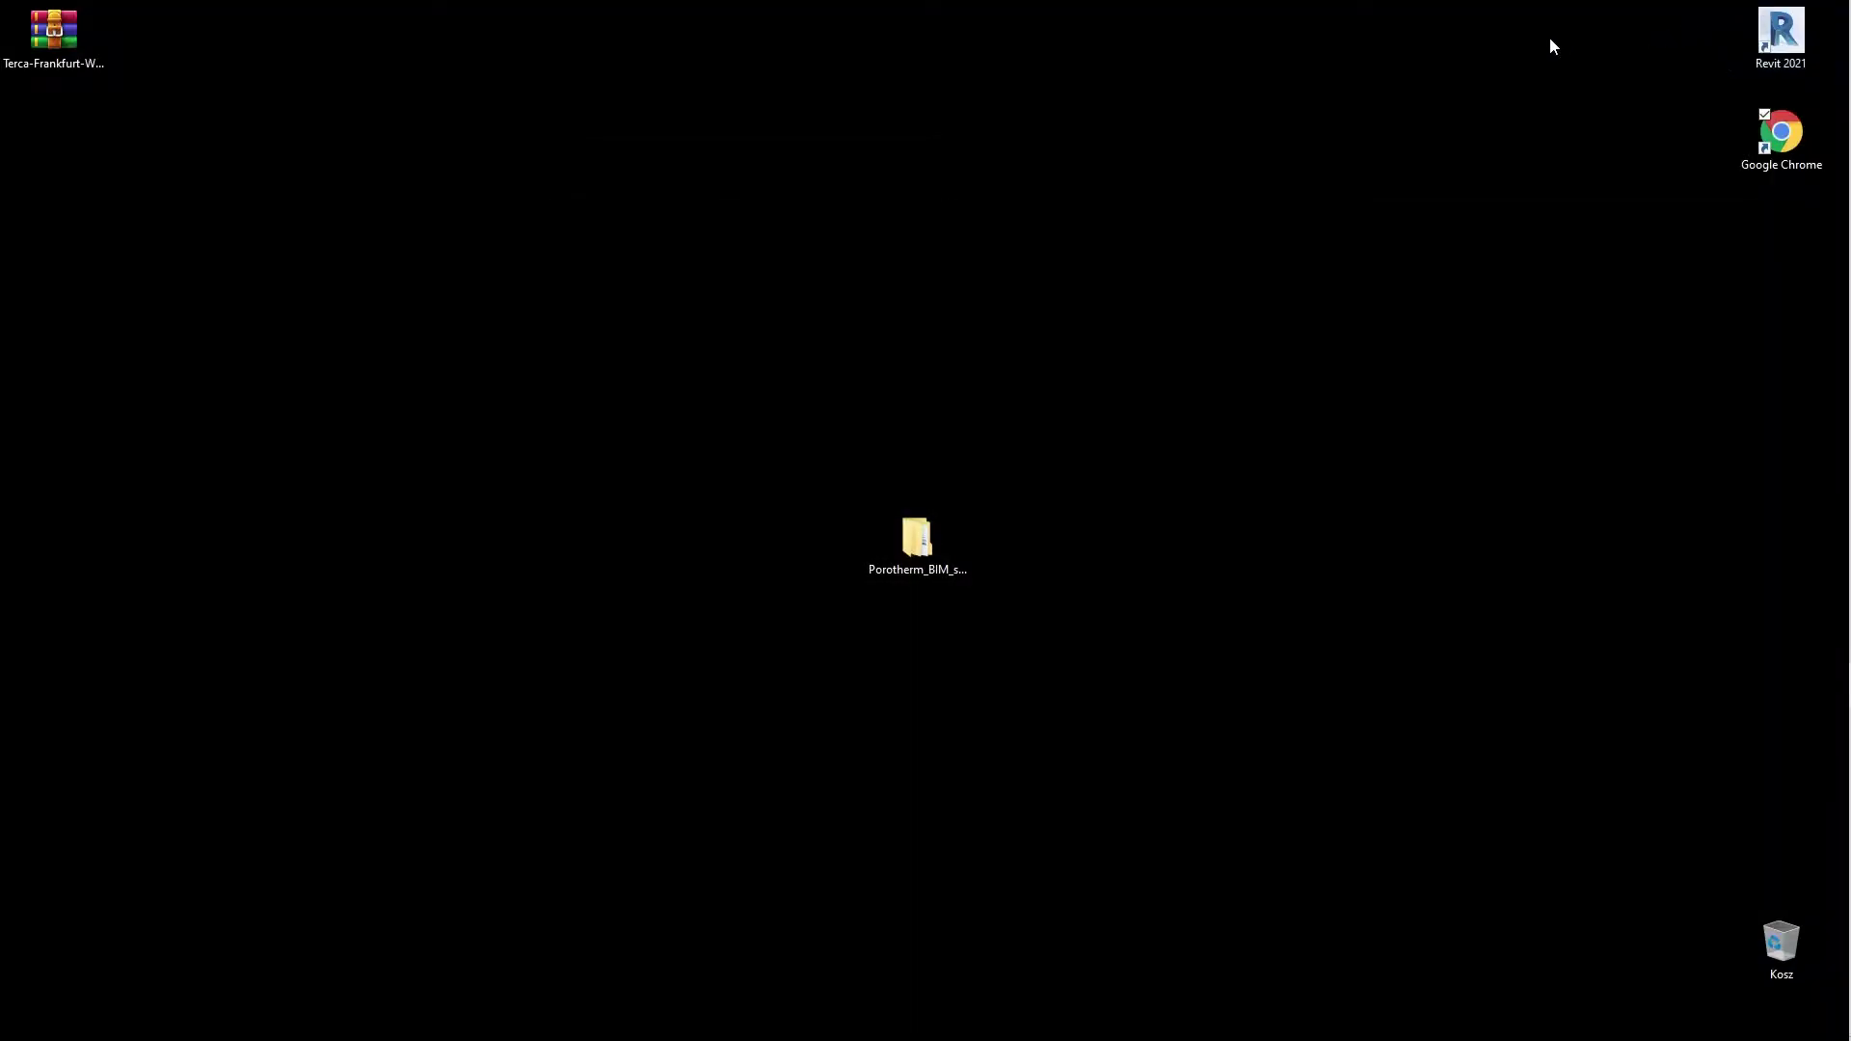
{"action": "right_click", "coordinate": [83, 12]}
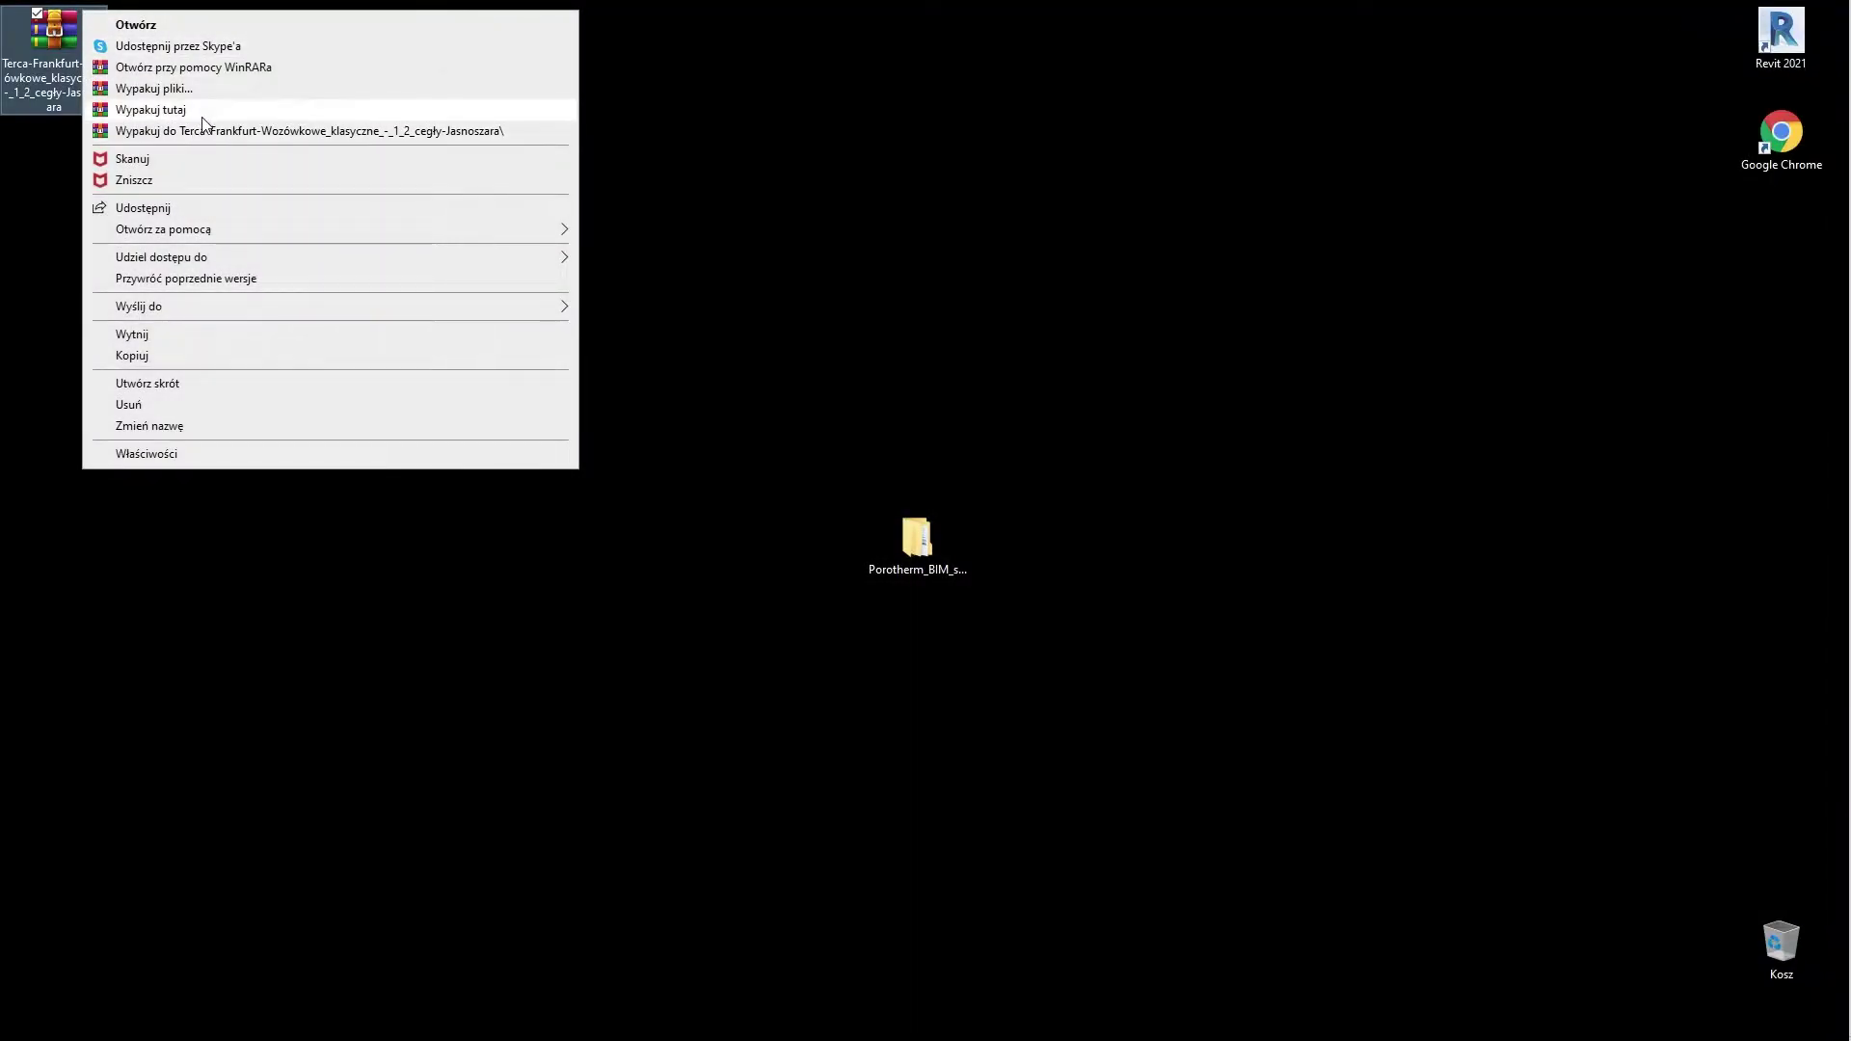
{"action": "left_click", "coordinate": [206, 132]}
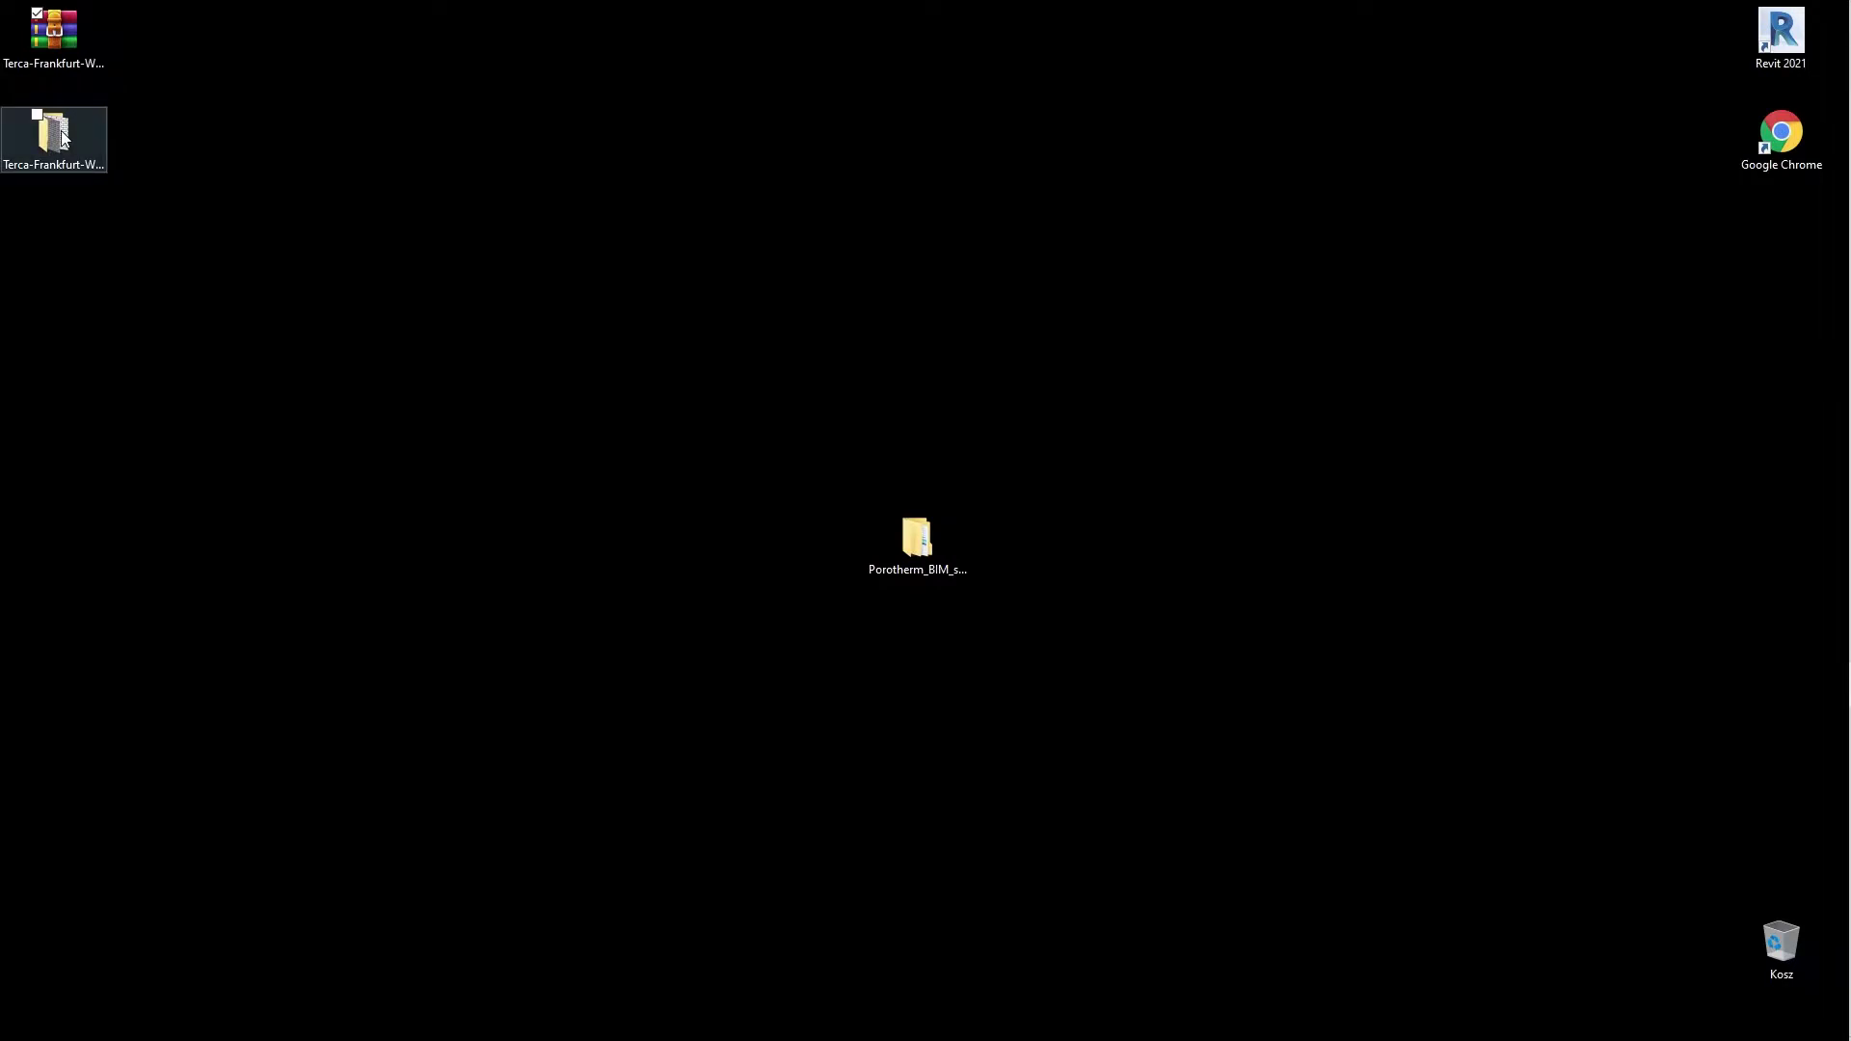
Review the Terca-Frankfurt folder's RVT, hatch and PNG files, then close Explorer
{"action": "double_click", "coordinate": [62, 137]}
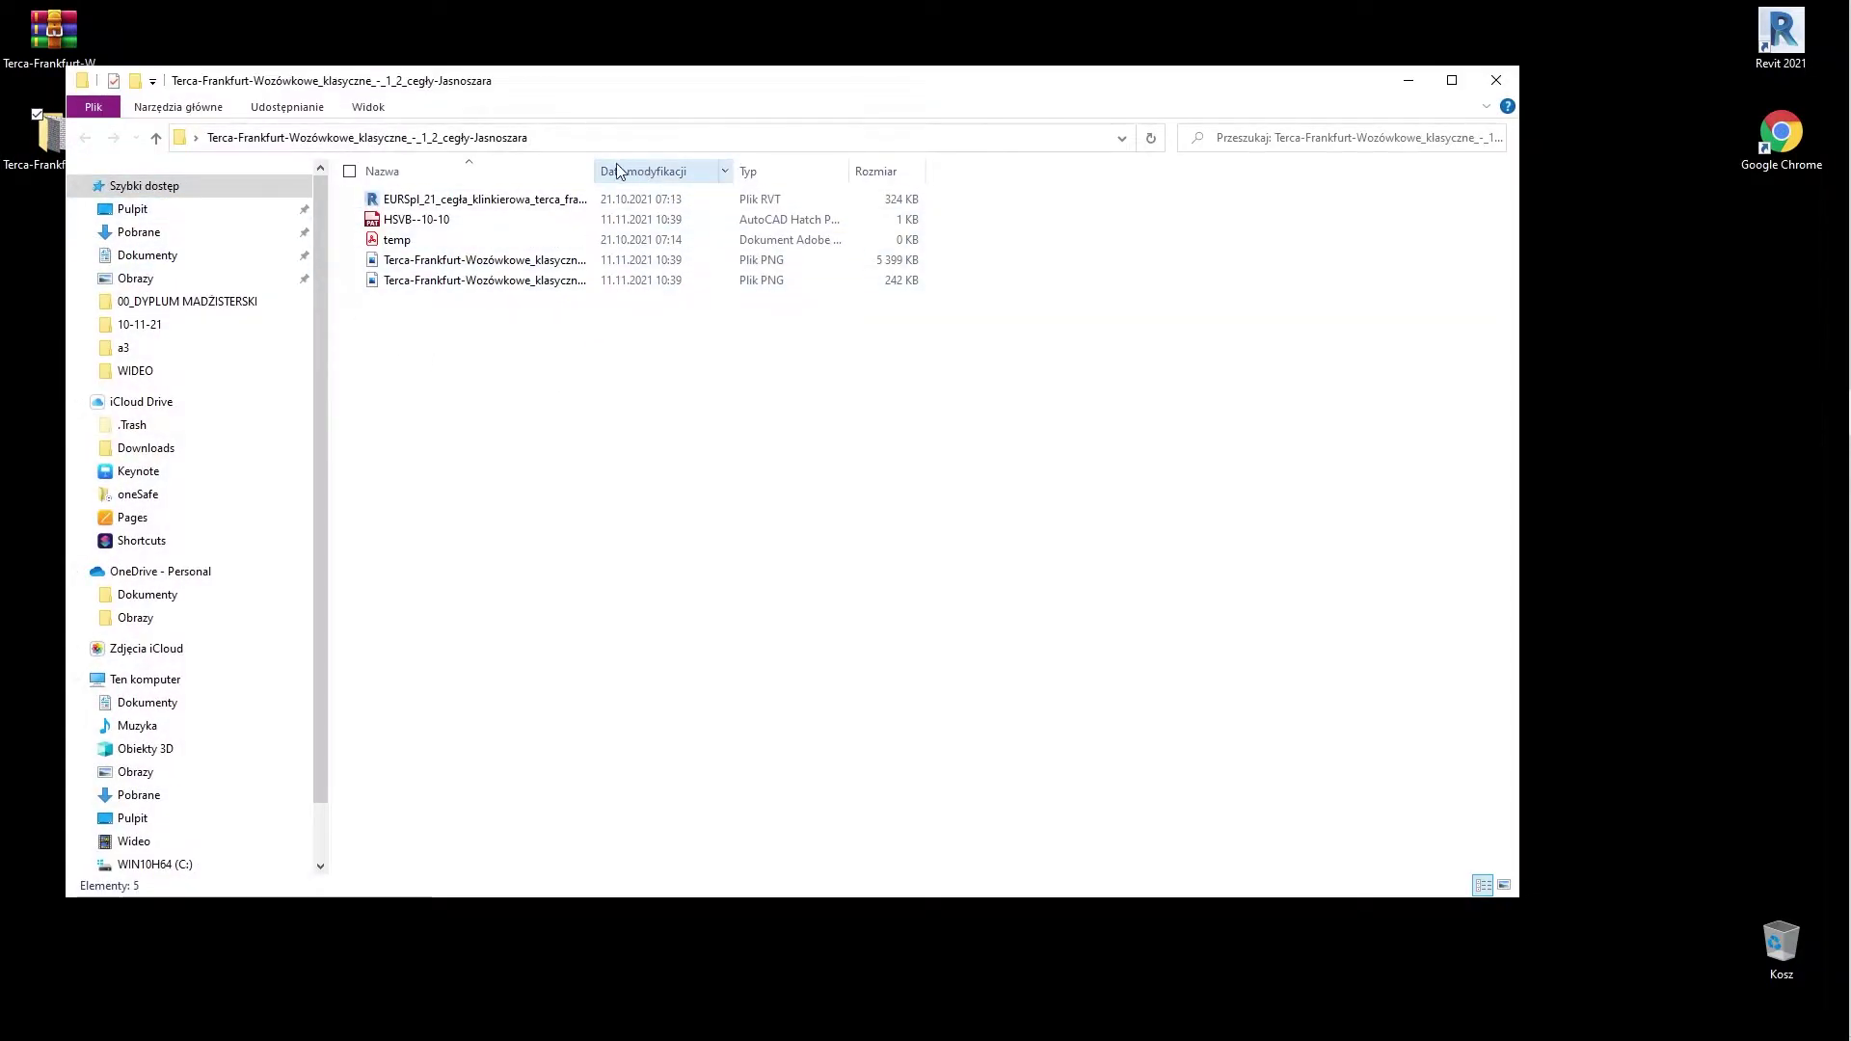
{"action": "left_click_drag", "start_coordinate": [596, 170], "coordinate": [790, 169]}
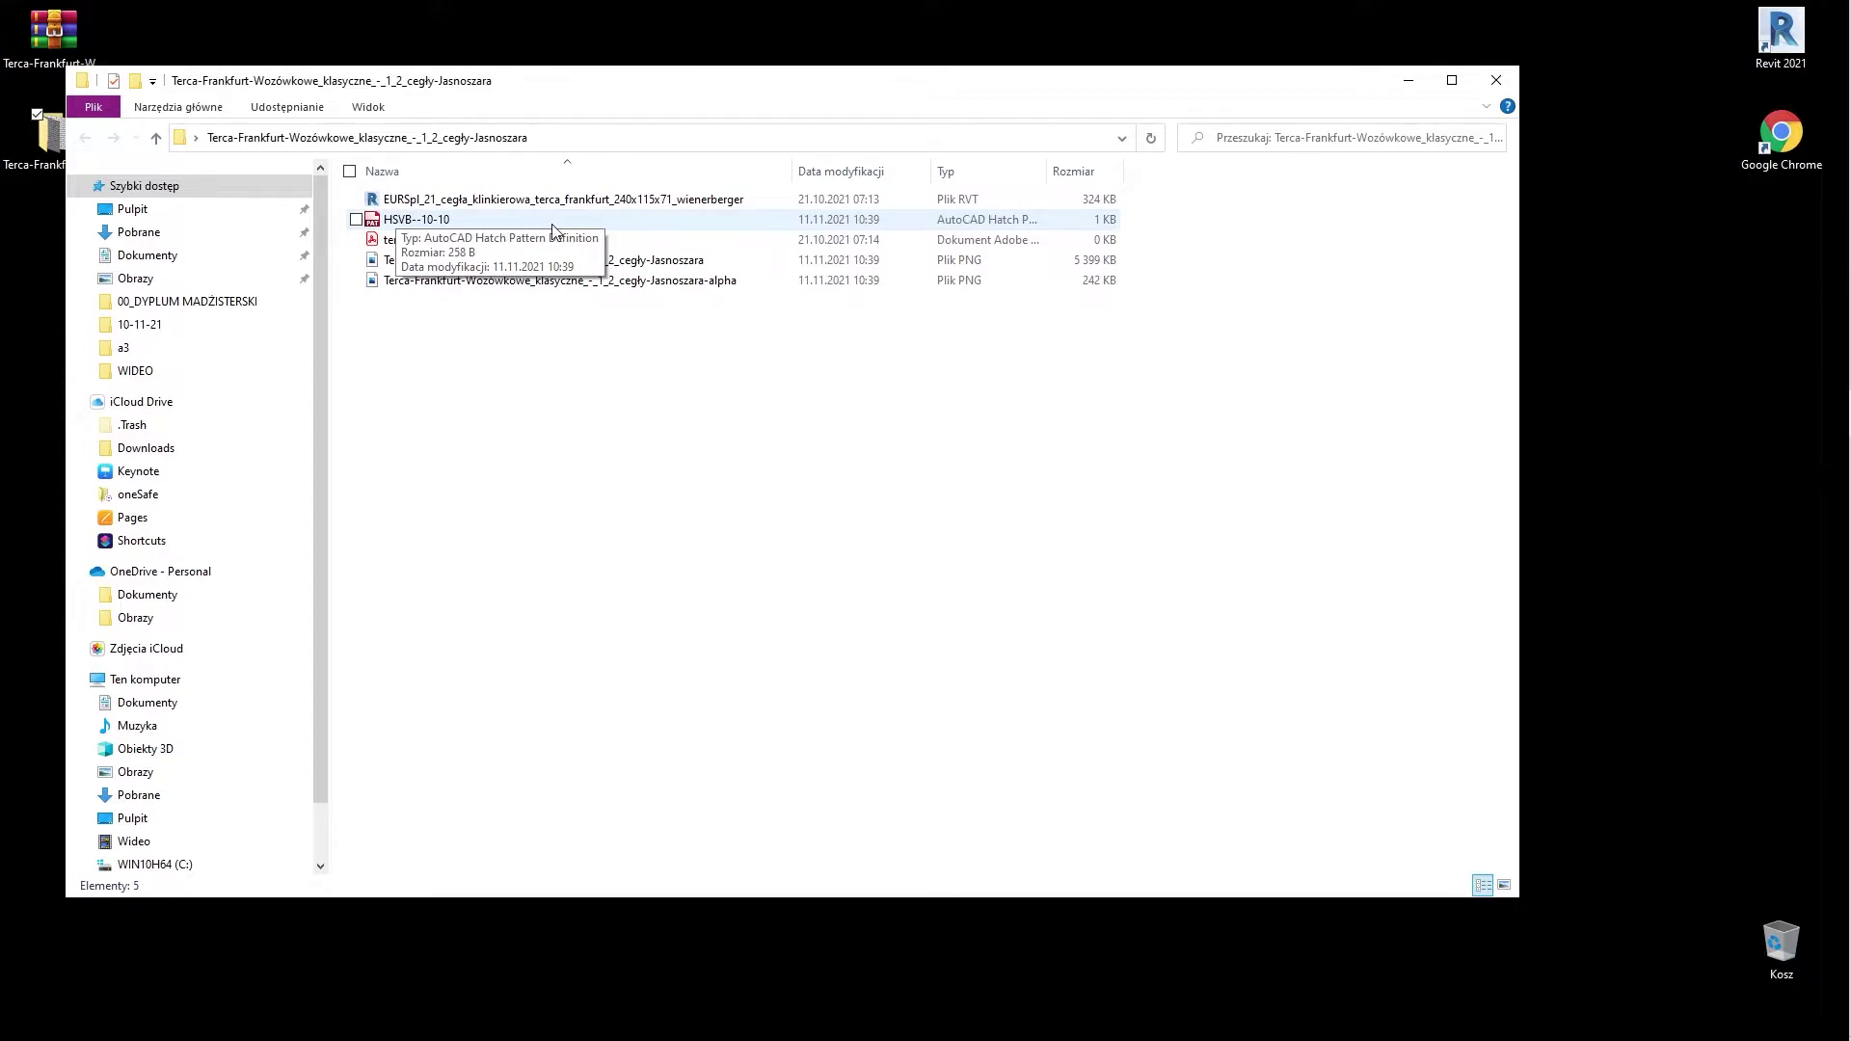
{"action": "left_click", "coordinate": [1496, 79]}
Launch Revit 2021 and open the EURSpl_21 Terca Frankfurt brick RVT from the desktop folder
{"action": "left_click", "coordinate": [1770, 54]}
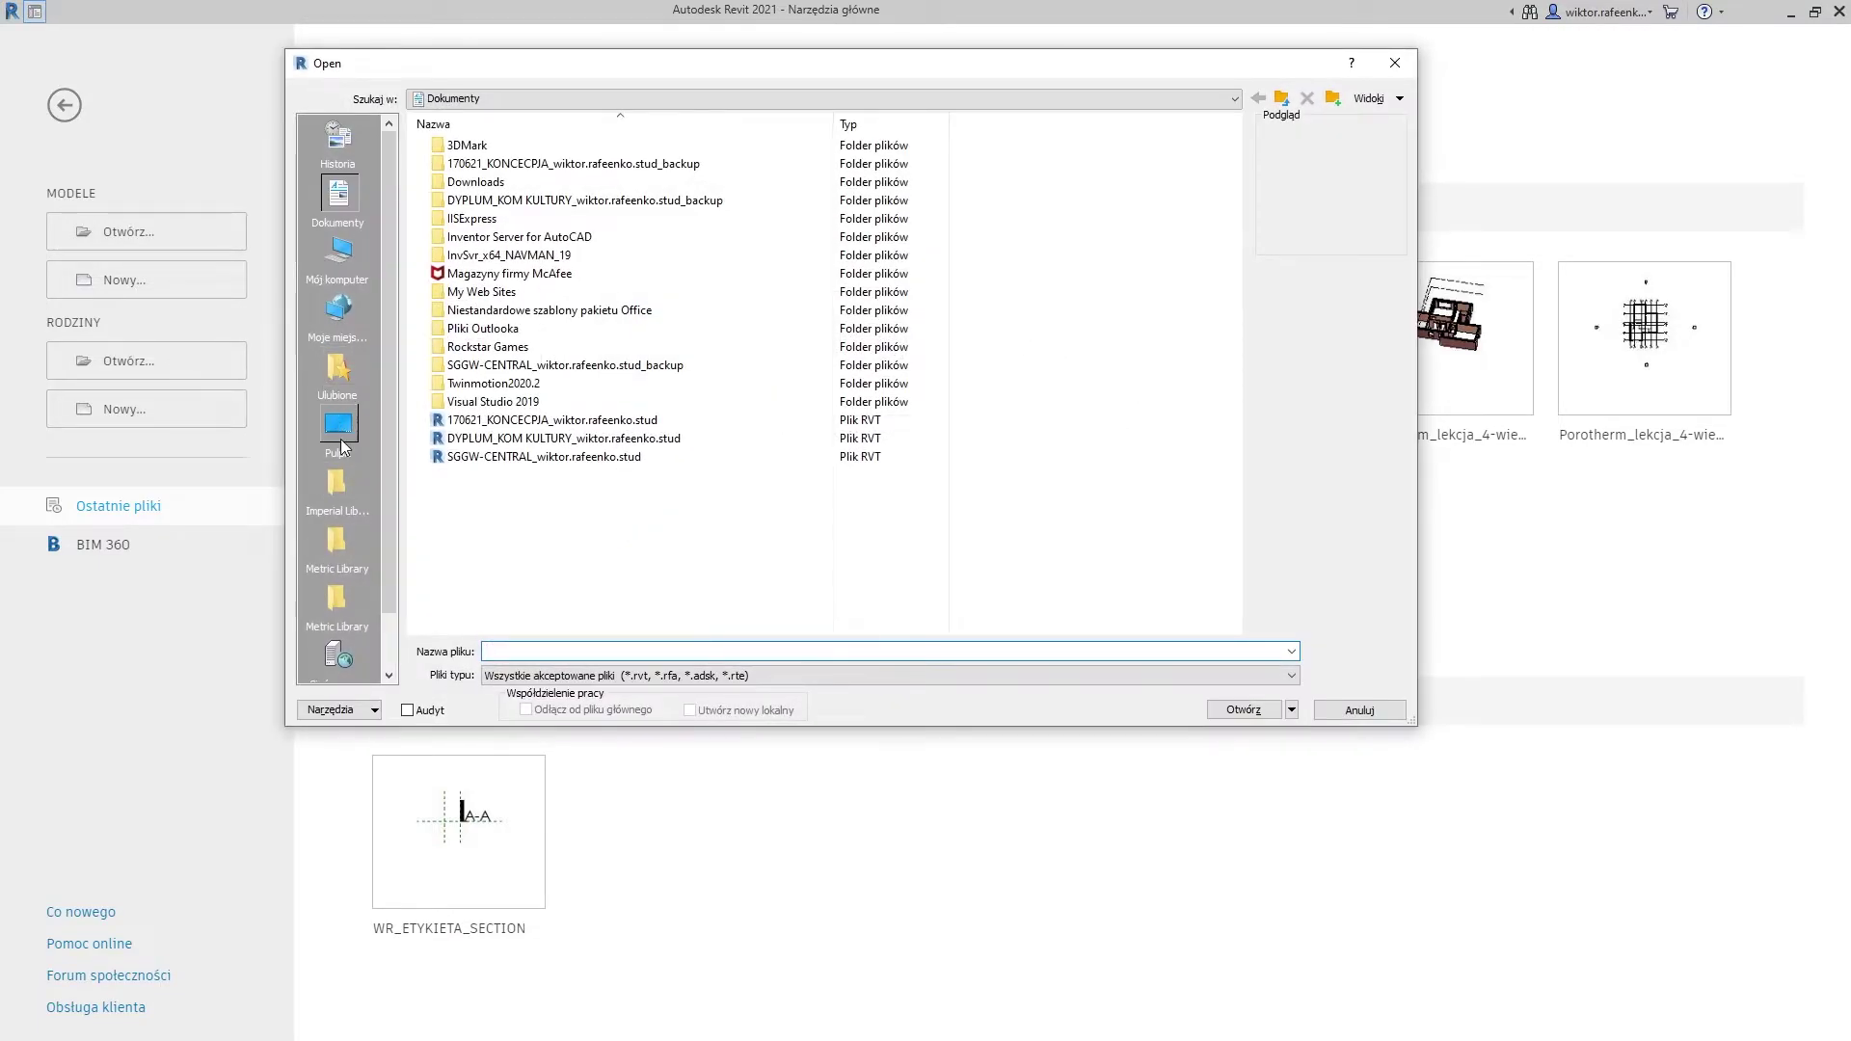
{"action": "left_click", "coordinate": [339, 444]}
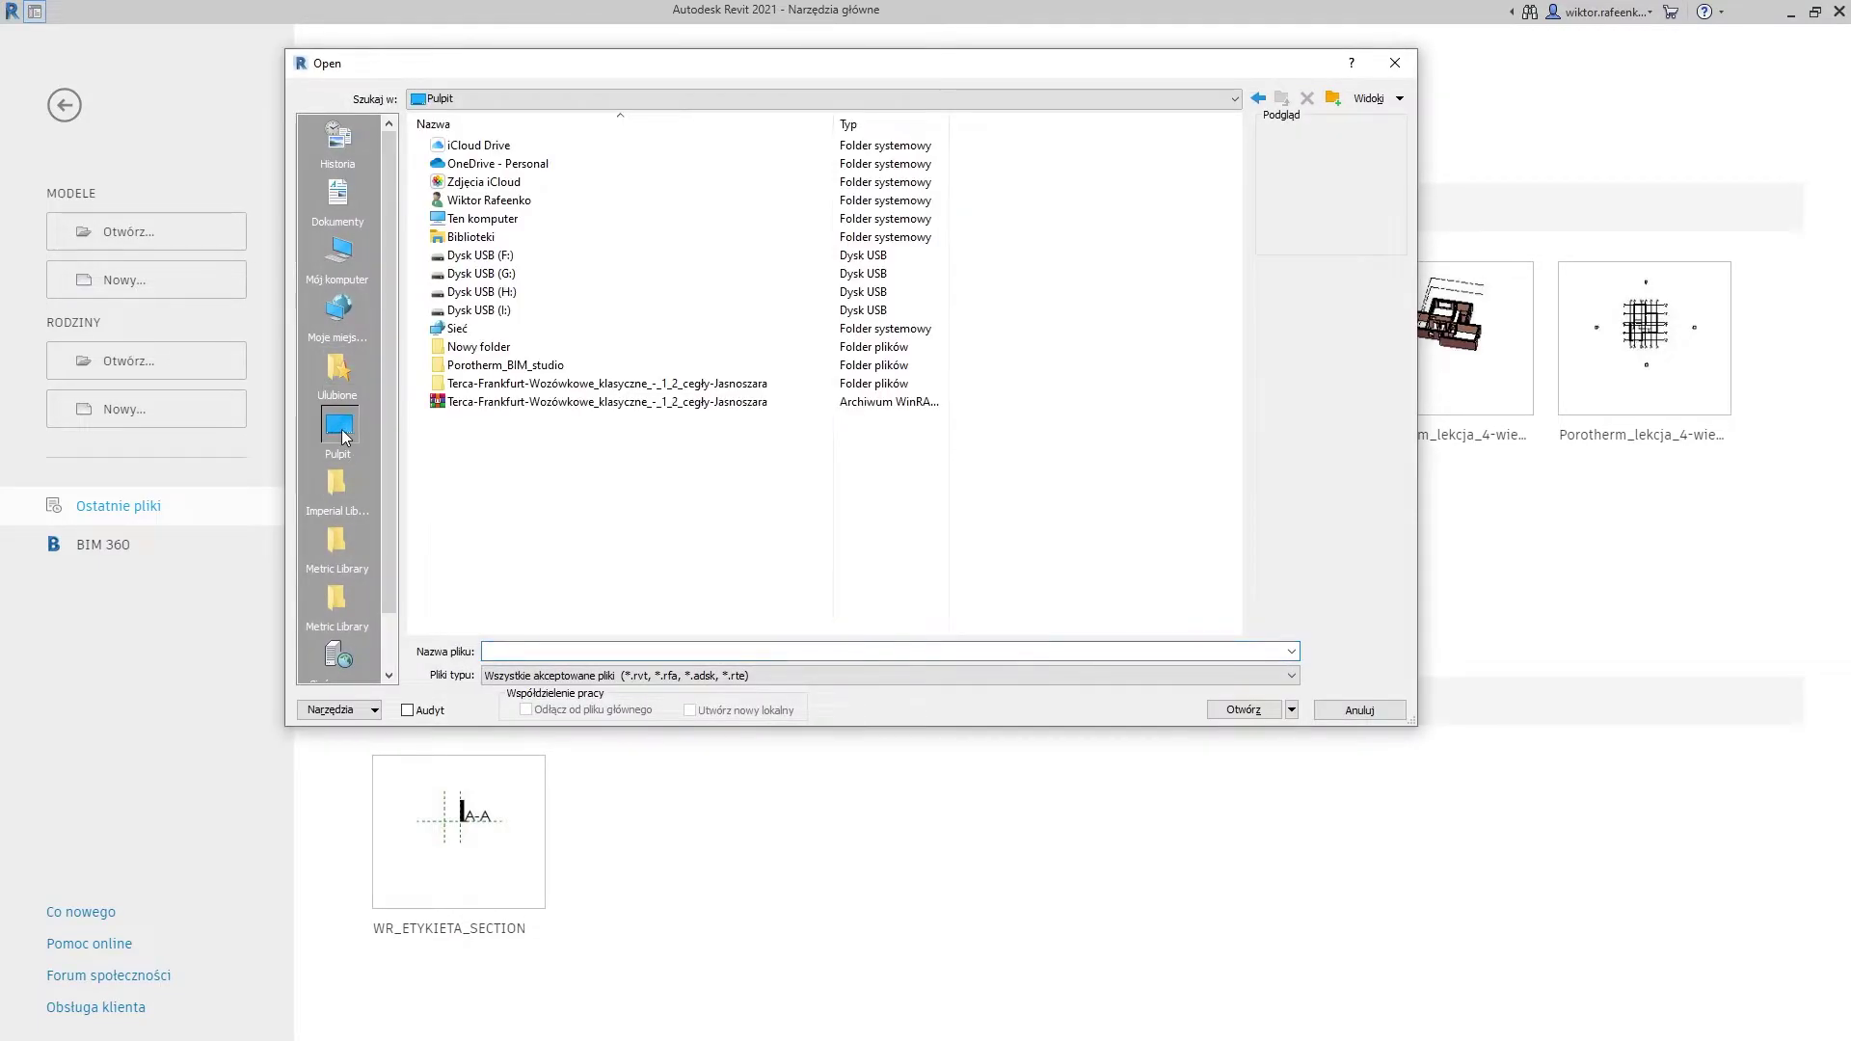
{"action": "double_click", "coordinate": [519, 384]}
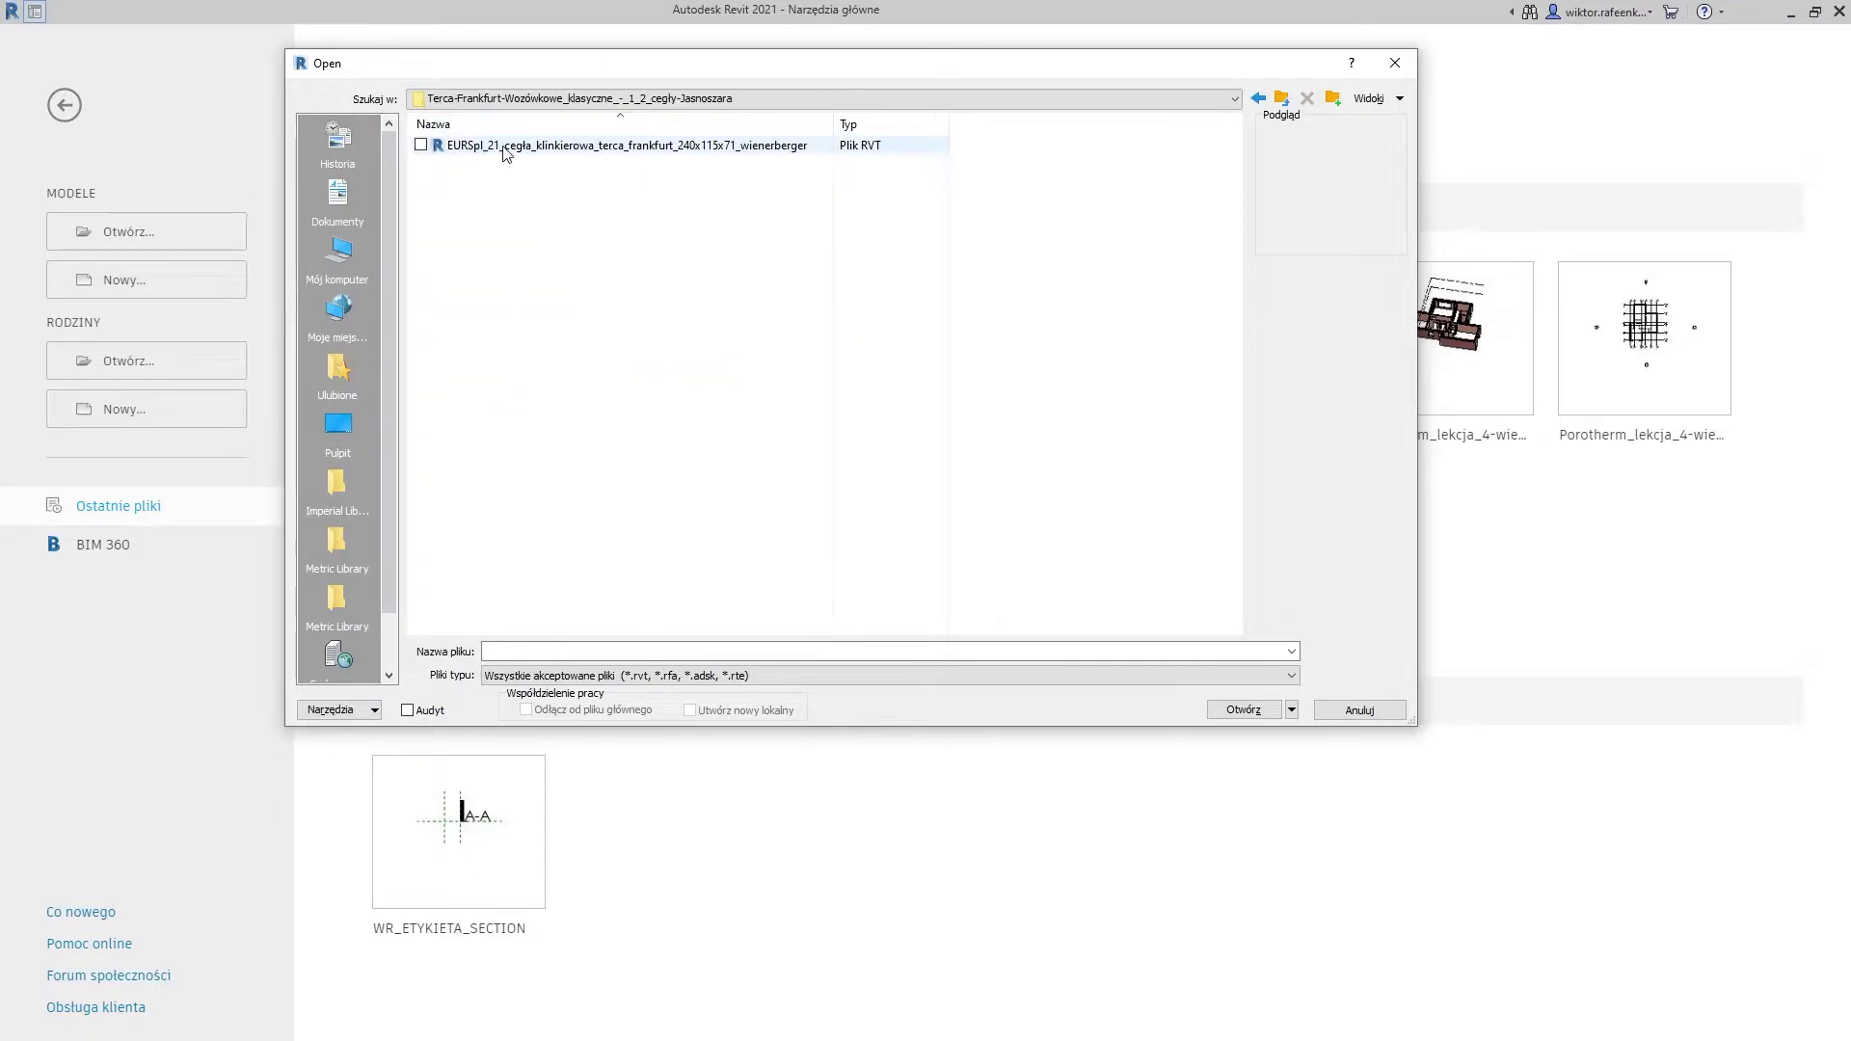
{"action": "left_click", "coordinate": [783, 147]}
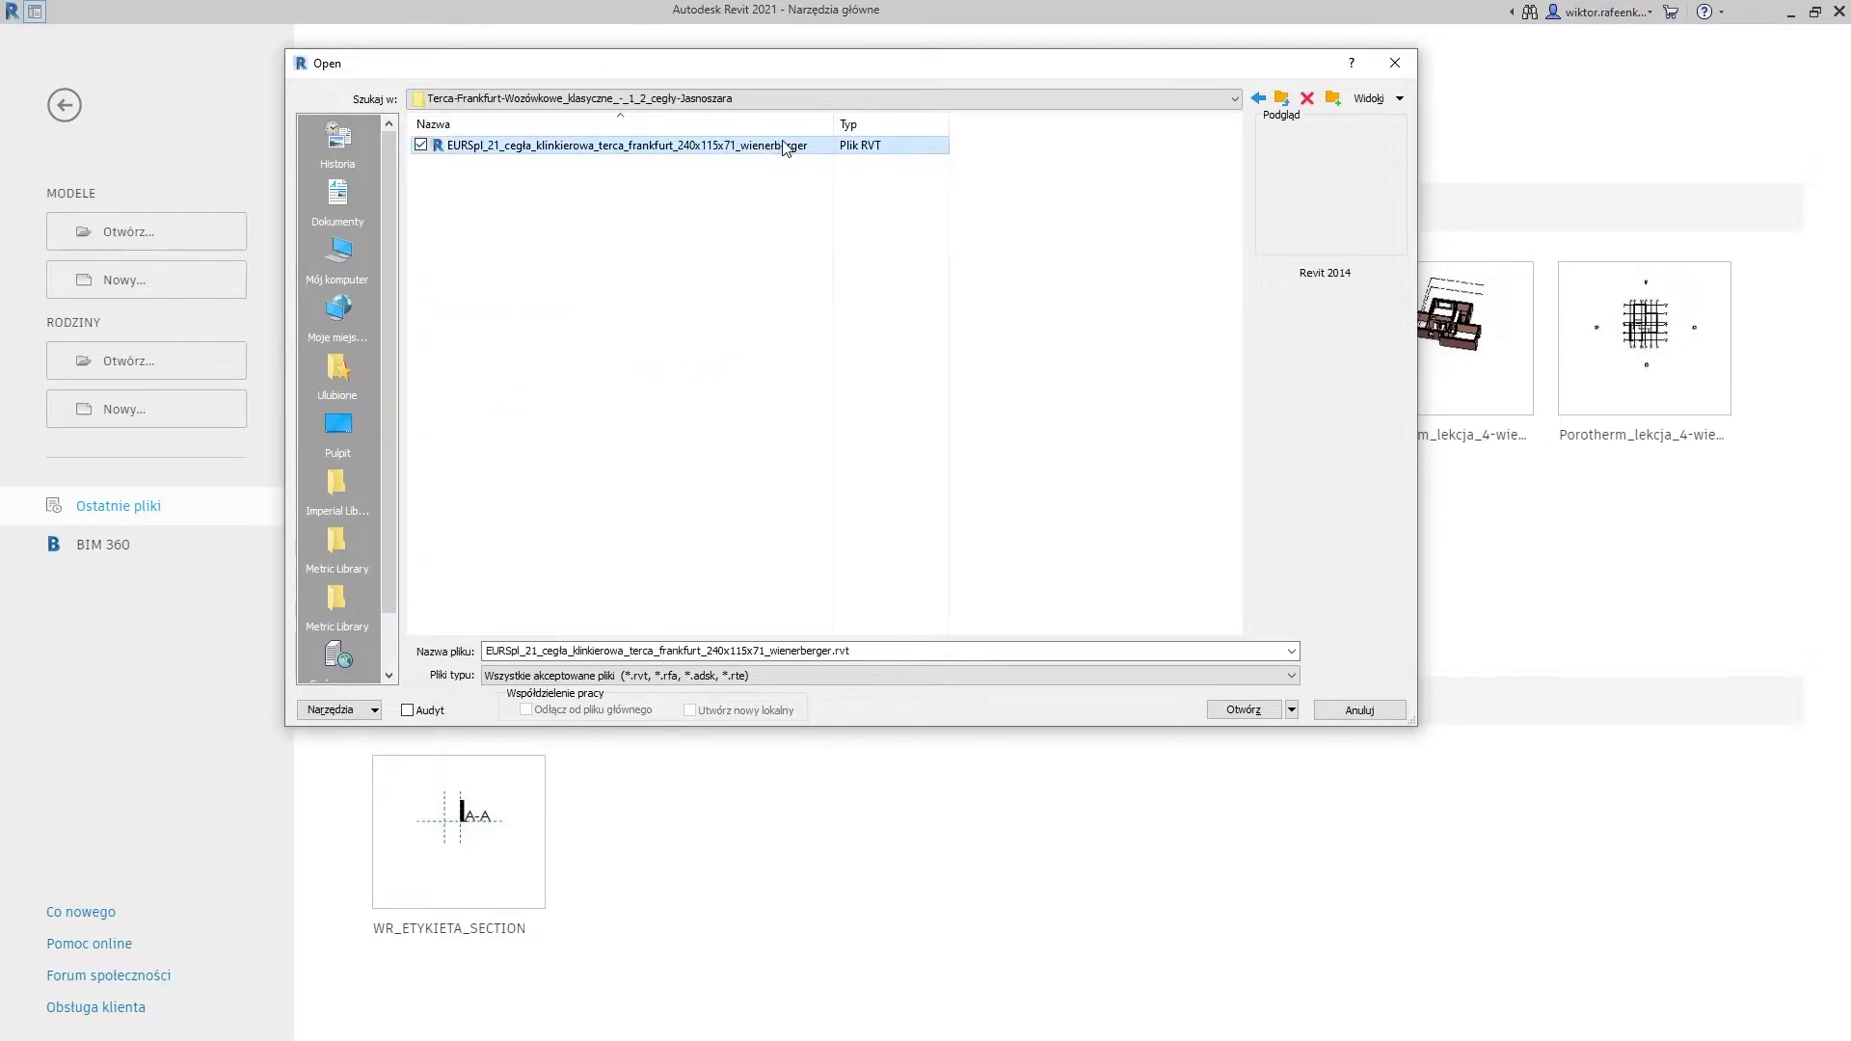
{"action": "left_click", "coordinate": [1230, 714]}
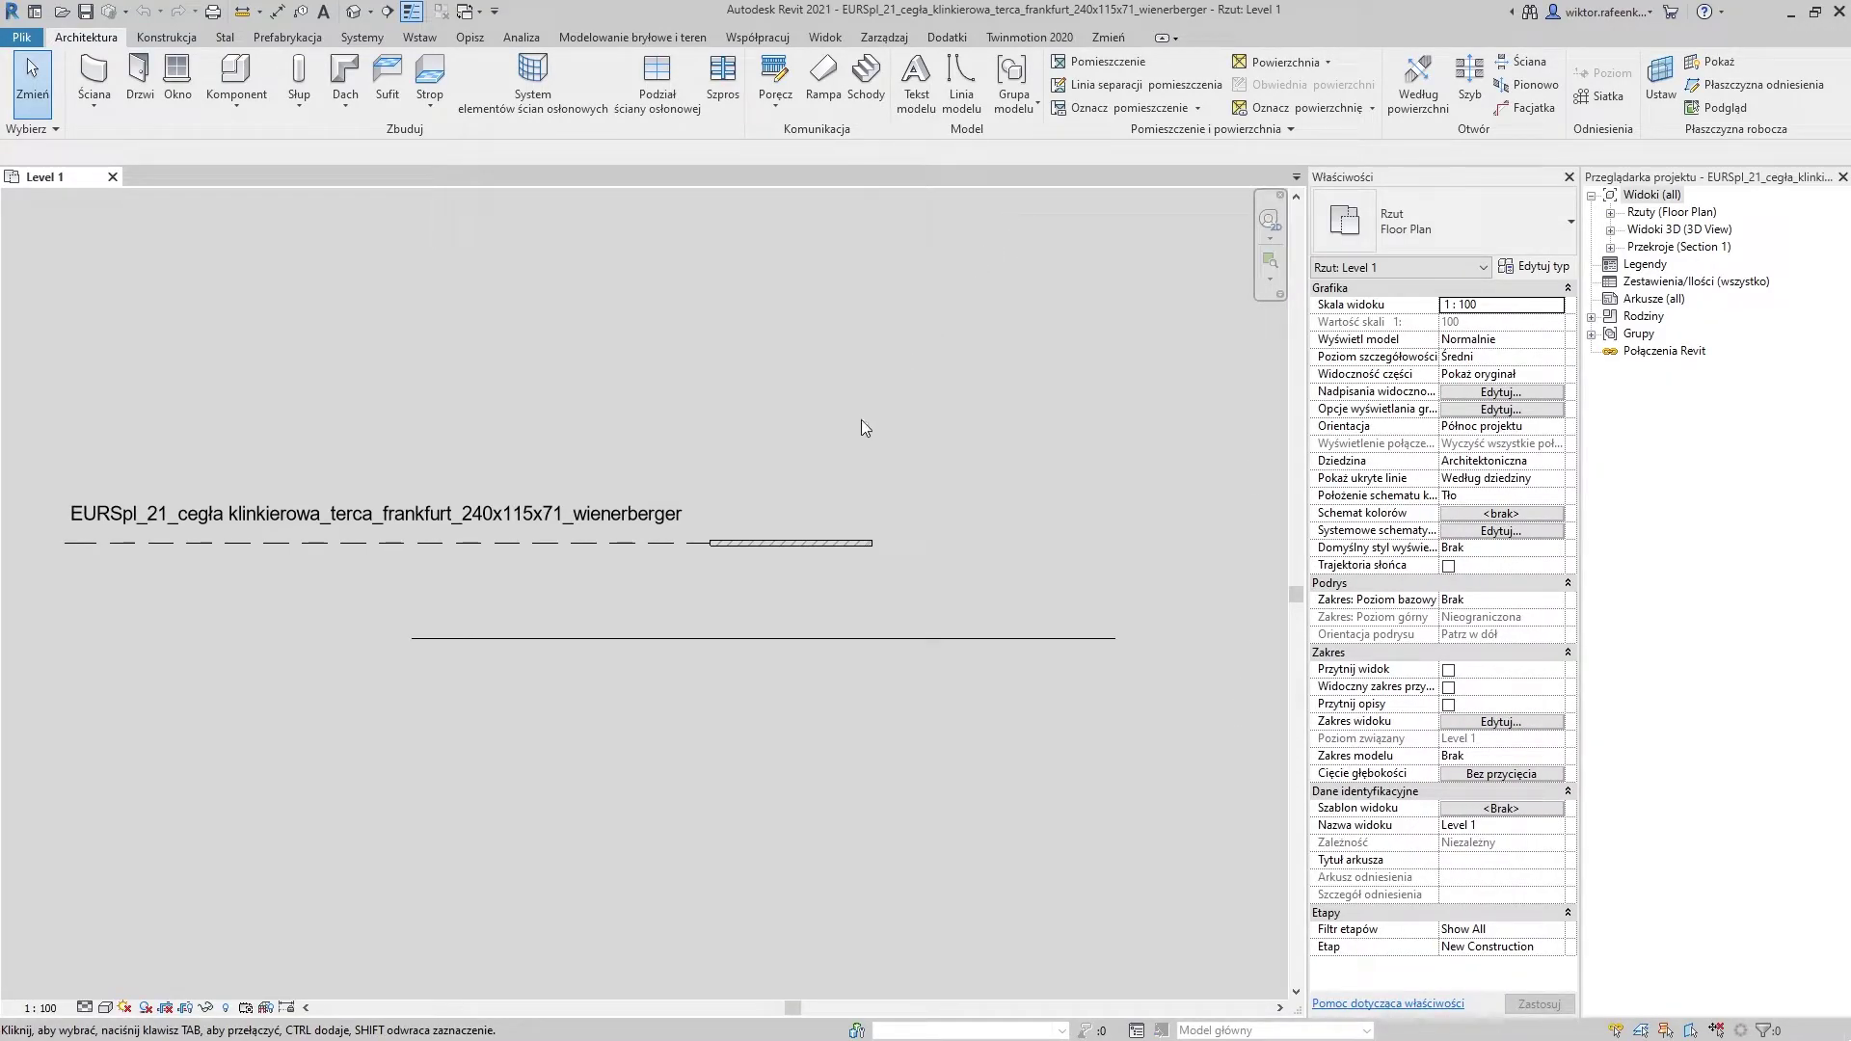
Switch to the default 3D view, orbit to face the brick wall and select it
{"action": "left_click", "coordinate": [795, 541]}
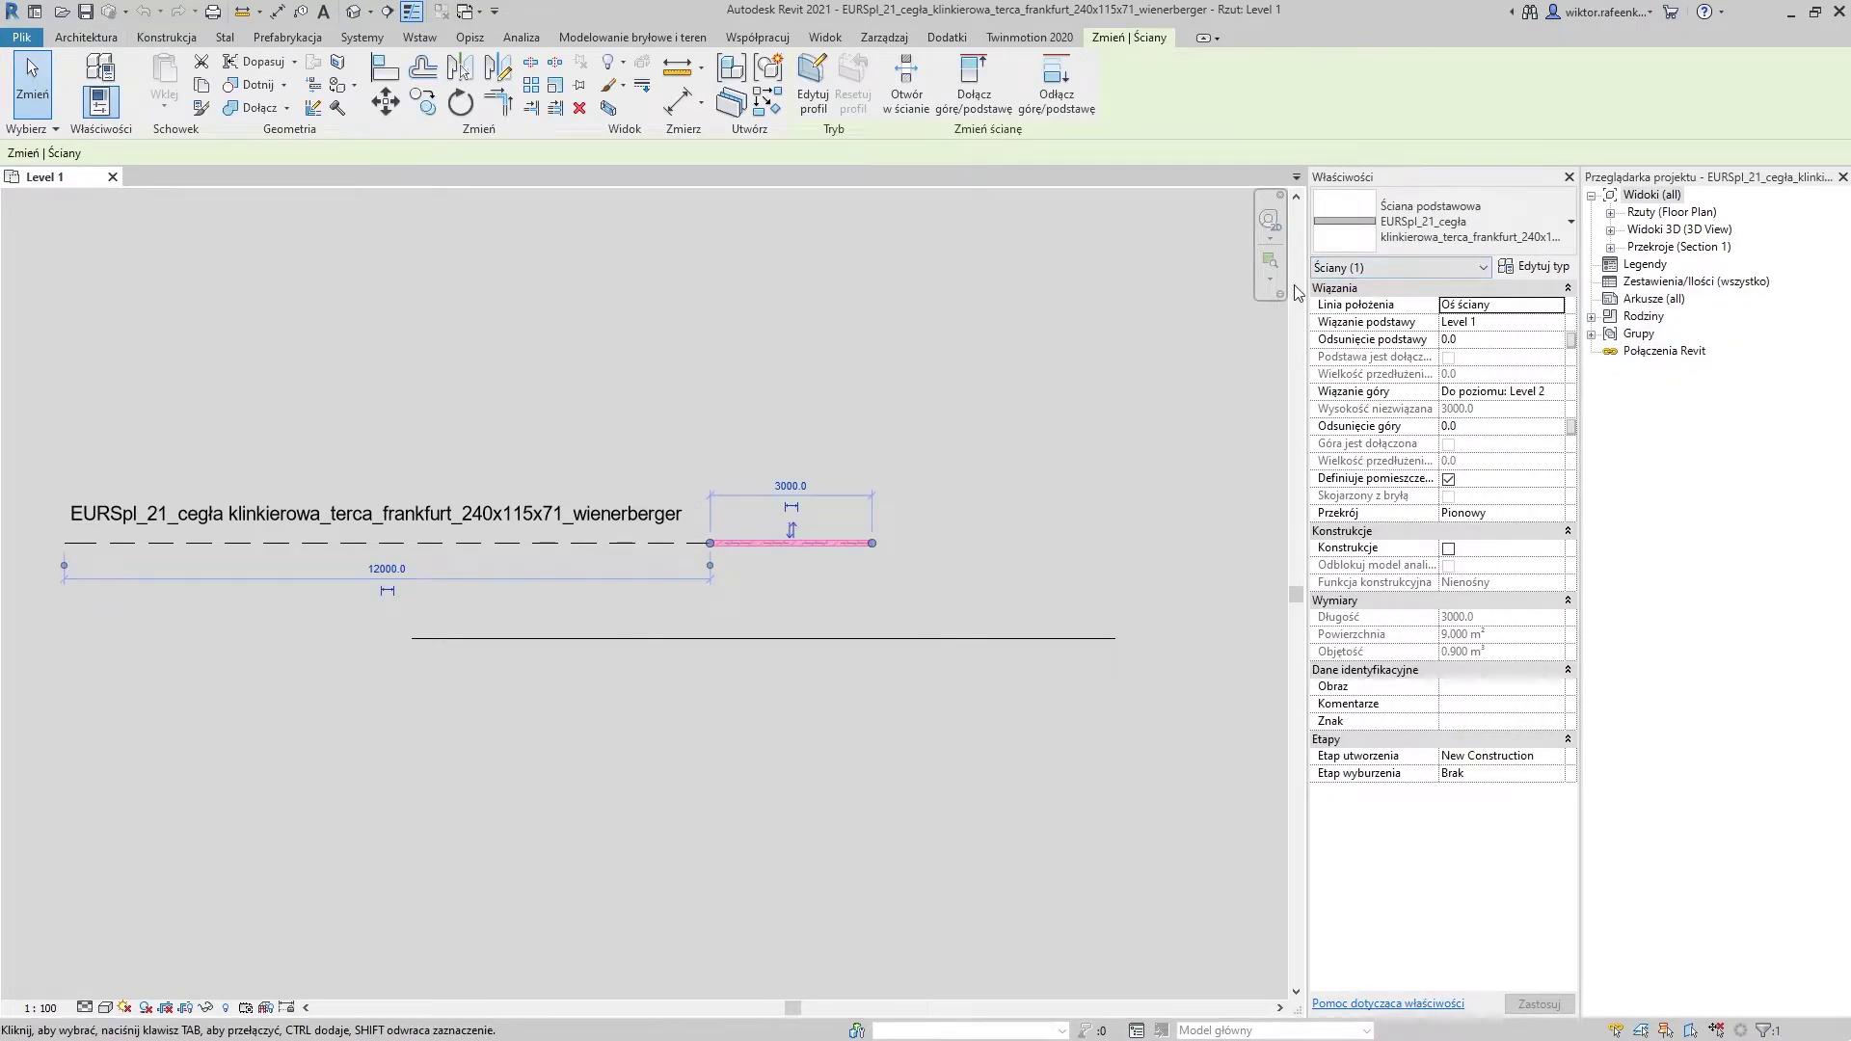
{"action": "key", "text": "3"}
{"action": "key", "text": "d"}
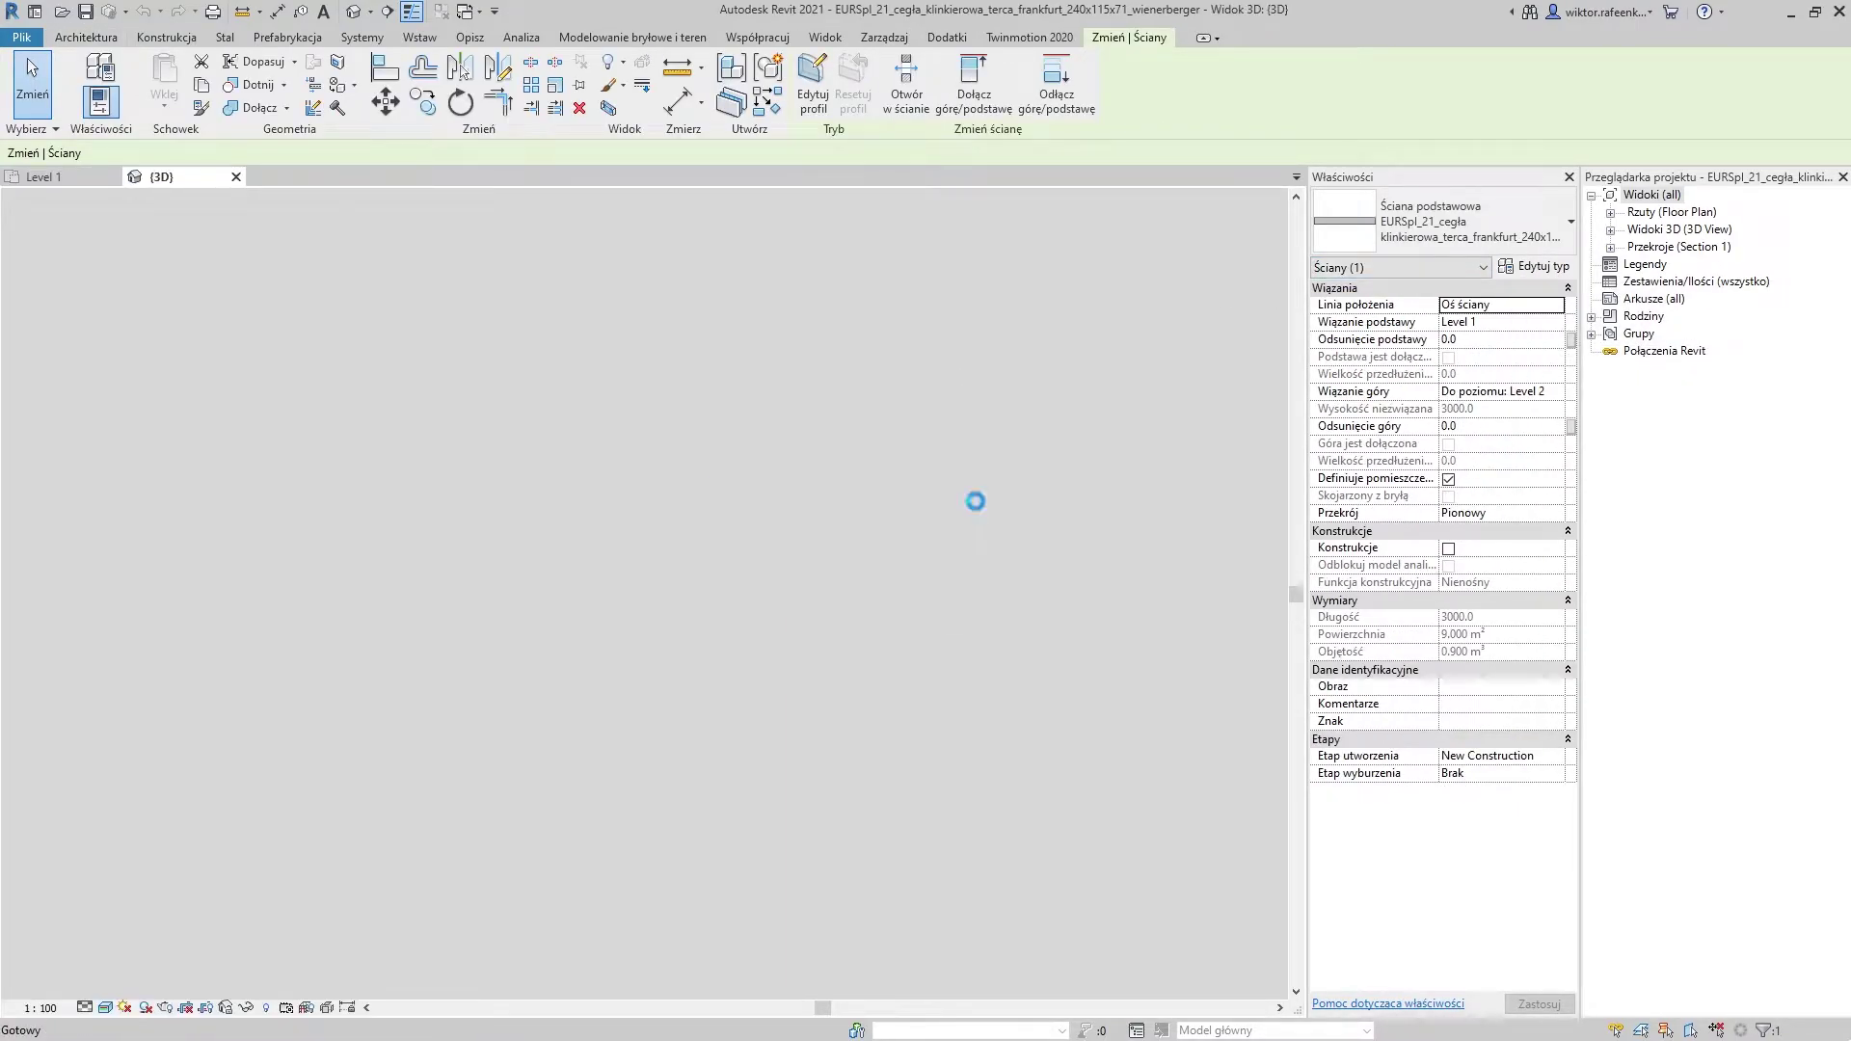
{"action": "key", "text": "Escape"}
{"action": "mouse_move", "coordinate": [1029, 598]}
{"action": "middle_mouse_down", "text": "shift"}
{"action": "mouse_move", "coordinate": [513, 547]}
{"action": "mouse_move", "coordinate": [673, 495]}
{"action": "mouse_move", "coordinate": [374, 598]}
{"action": "middle_mouse_up", "text": "shift"}
{"action": "left_click", "coordinate": [374, 598]}
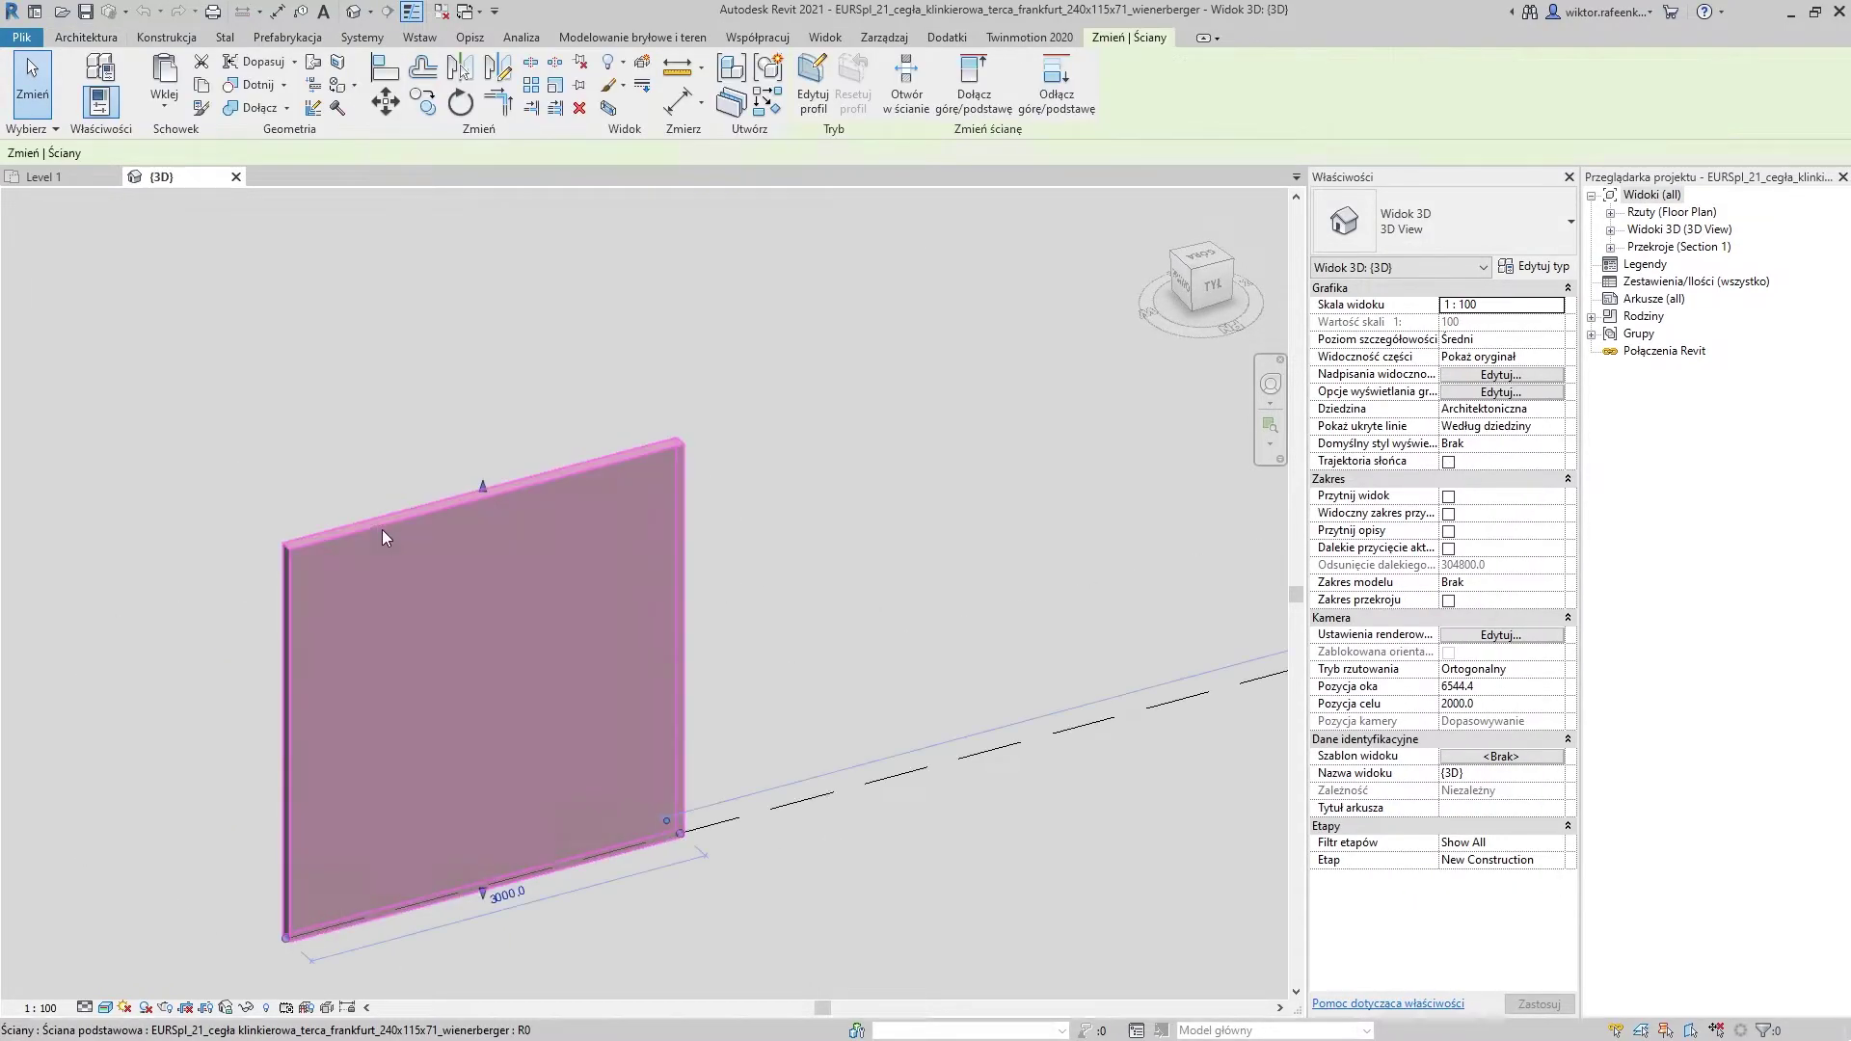
Open the brick layer material's Wygląd appearance settings from the wall type's structure
{"action": "left_click", "coordinate": [1534, 267]}
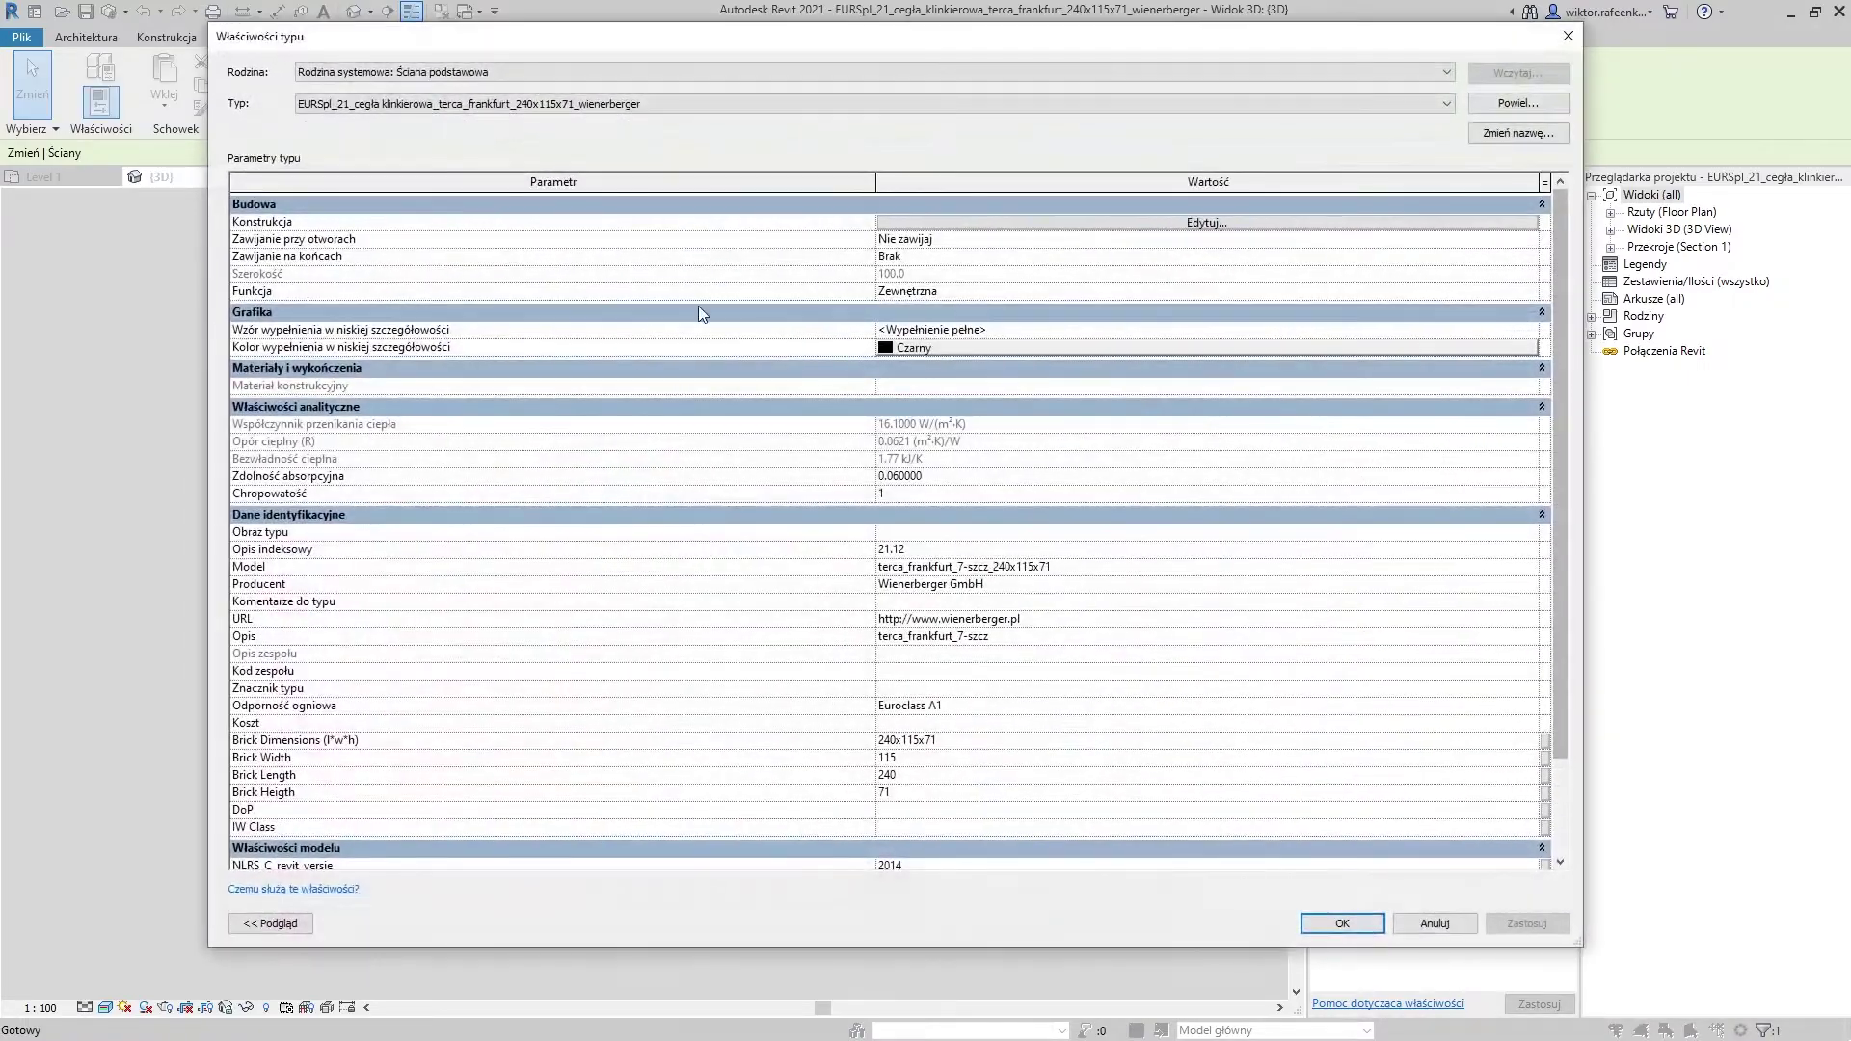
{"action": "left_click", "coordinate": [1095, 223]}
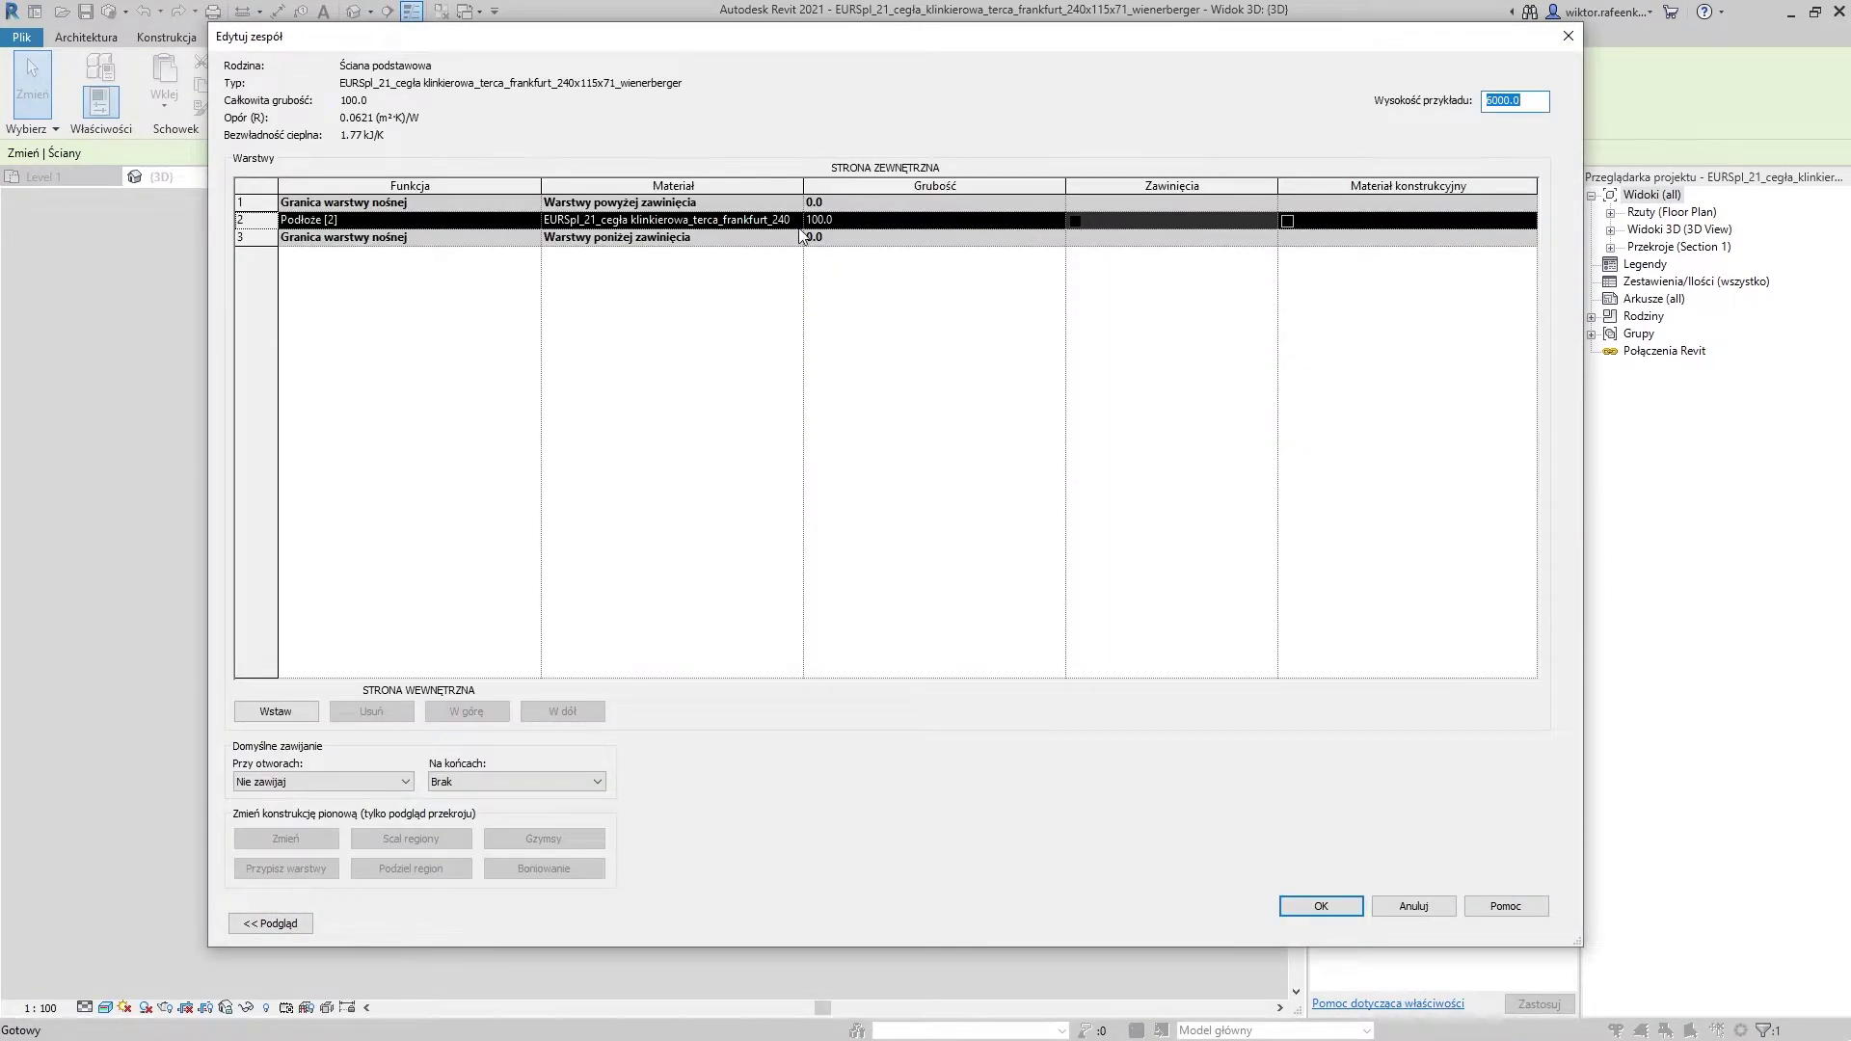
{"action": "left_click", "coordinate": [794, 221]}
{"action": "left_click", "coordinate": [796, 221]}
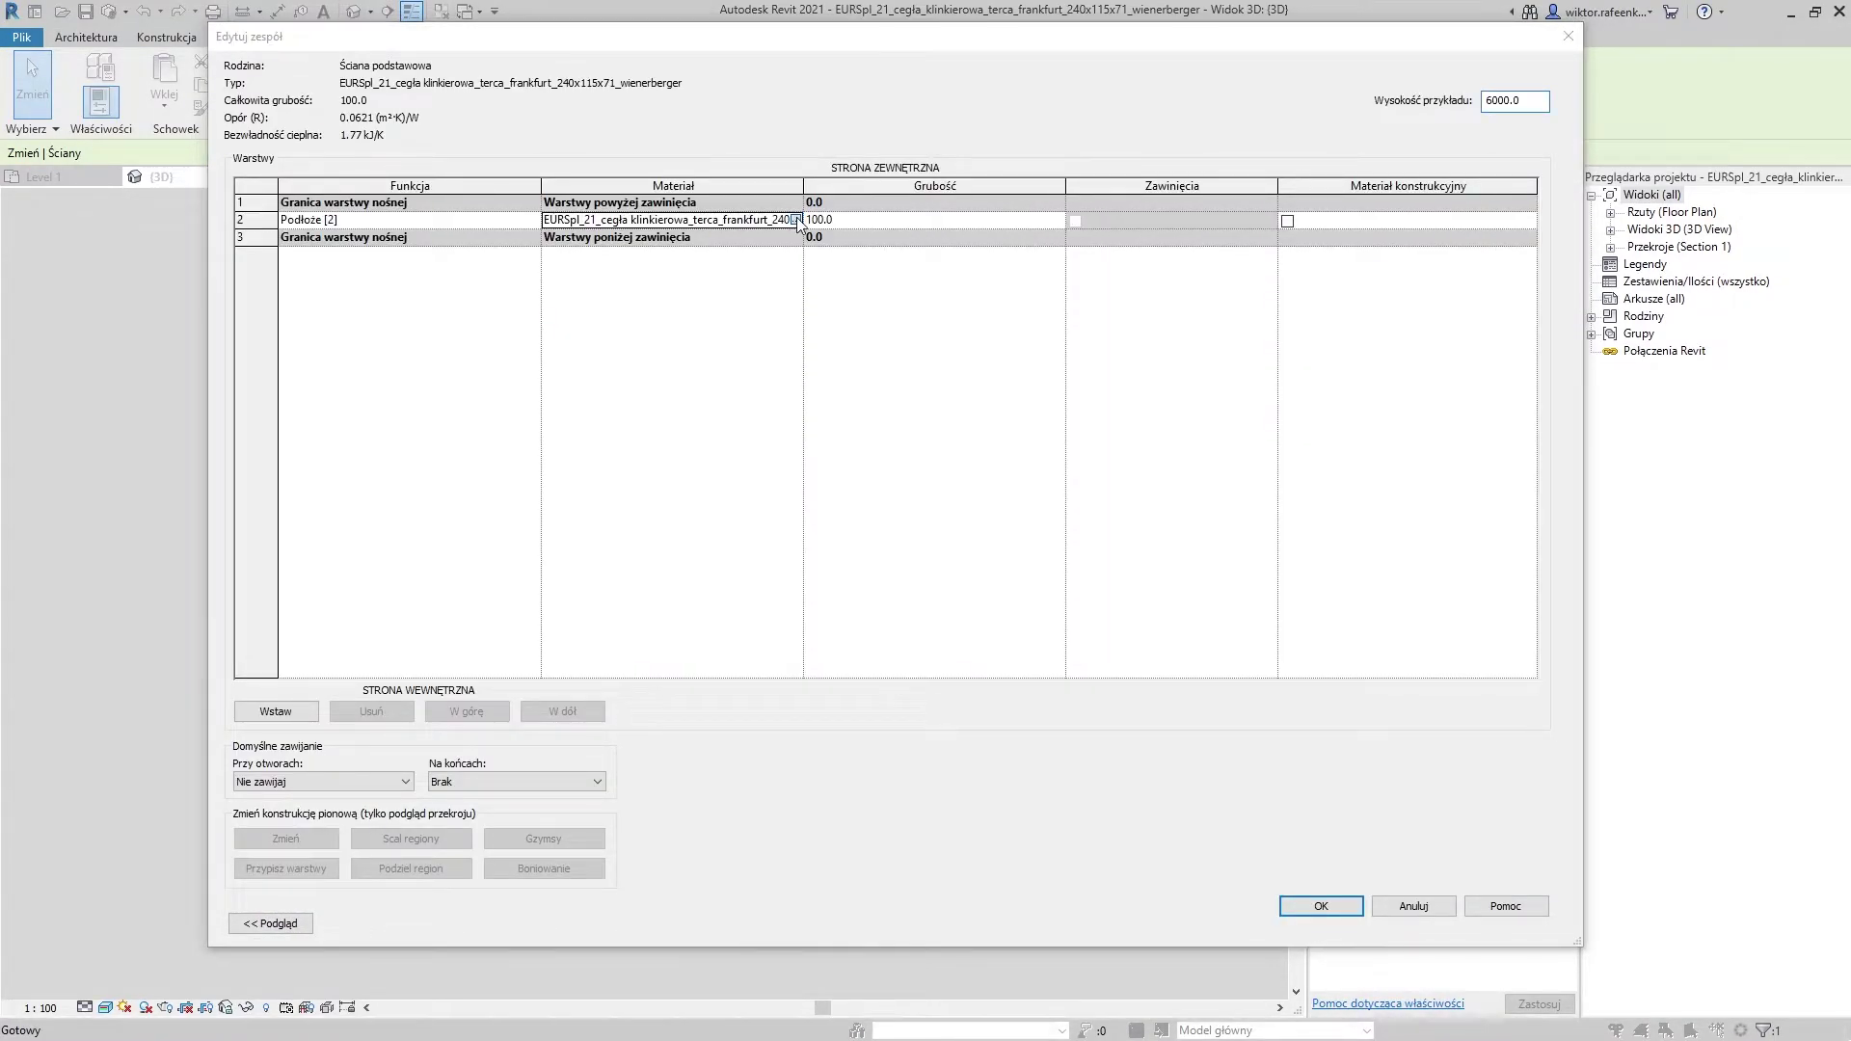
{"action": "left_click", "coordinate": [1216, 160]}
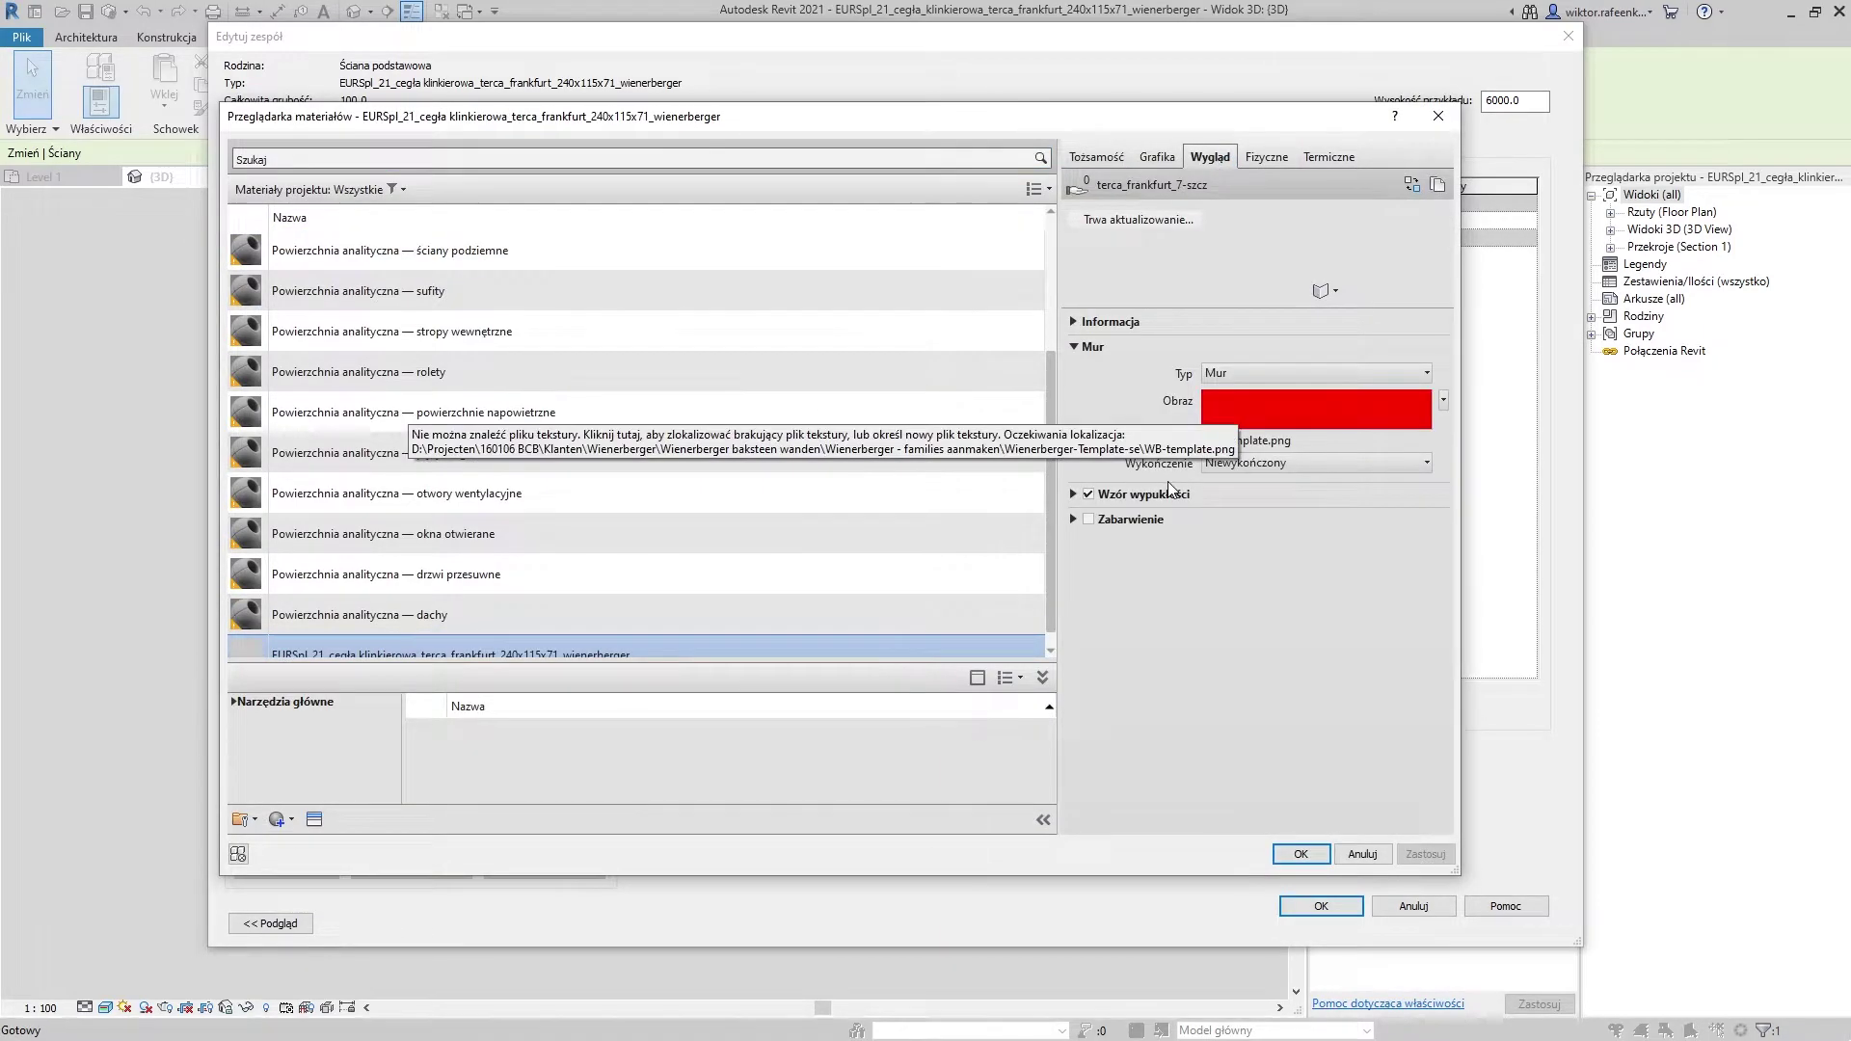
{"action": "left_click", "coordinate": [1072, 494]}
{"action": "left_click", "coordinate": [1242, 401]}
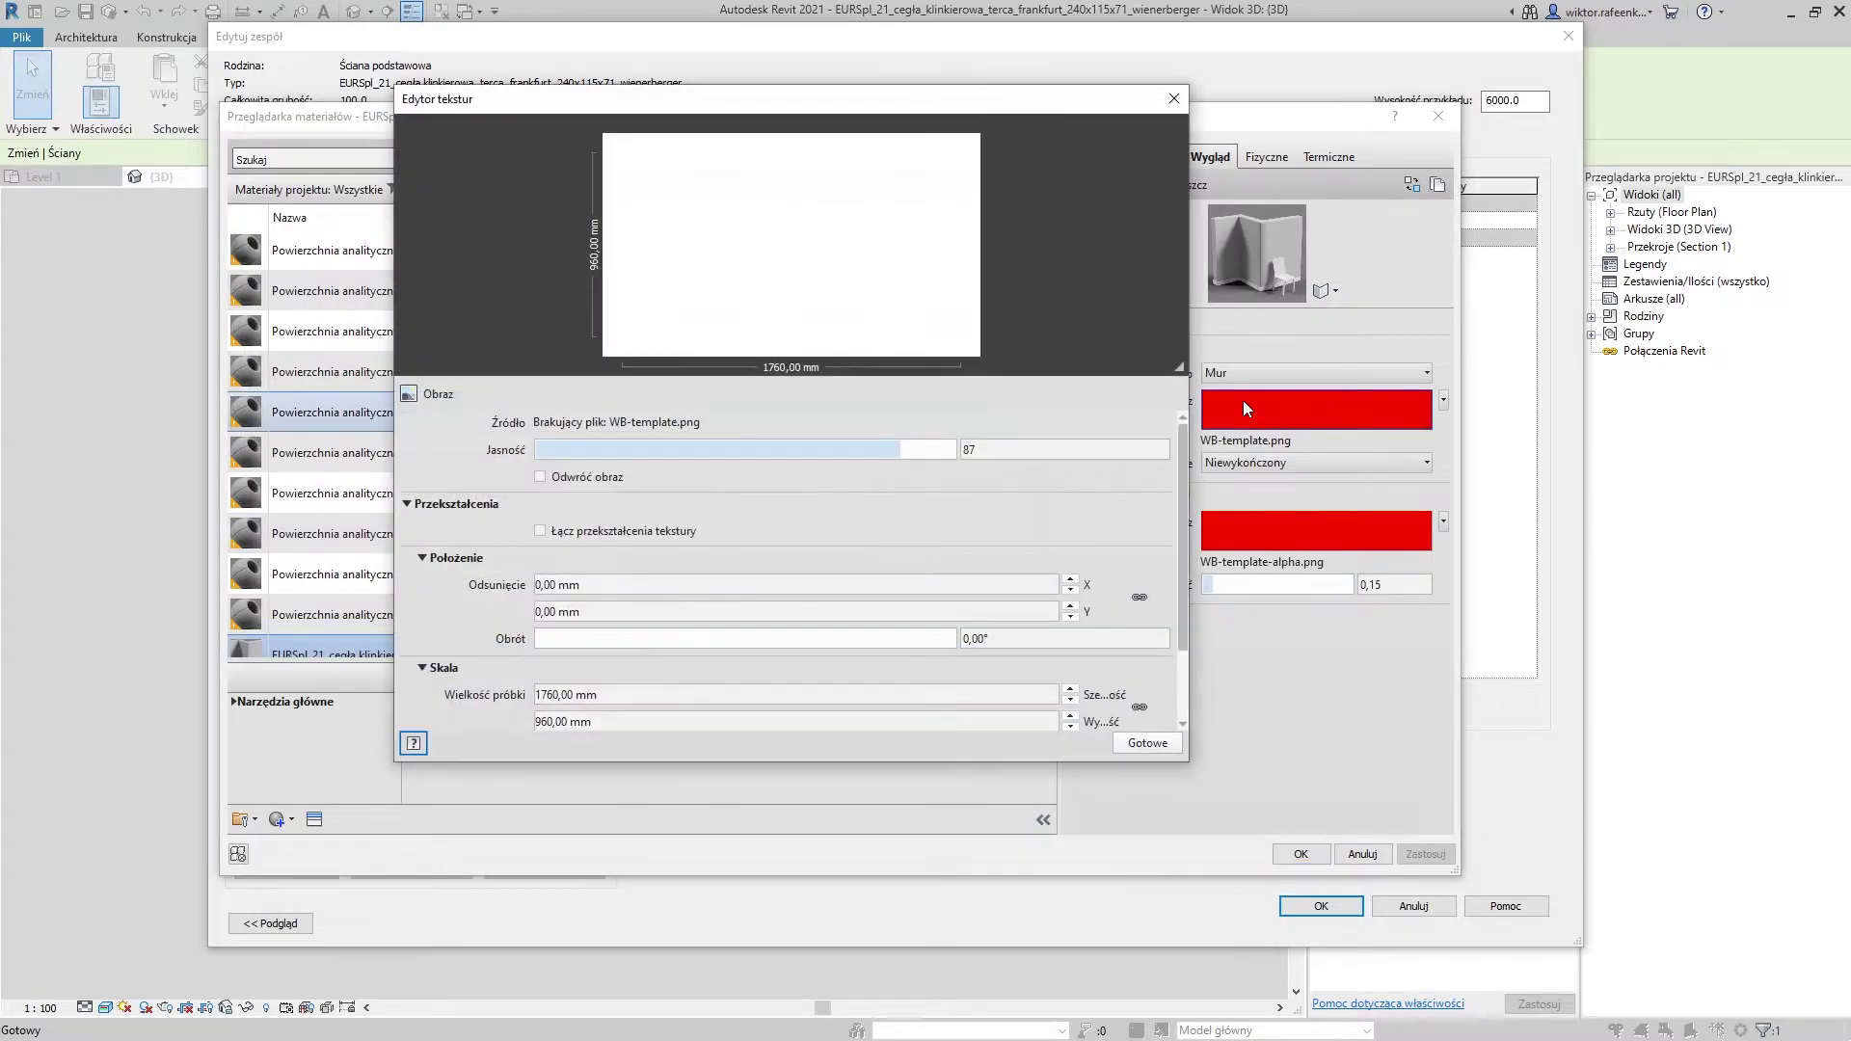
Replace the missing Obraz image with the Terca-Frankfurt Jasnoszara PNG from the desktop folder
{"action": "left_click", "coordinate": [615, 422]}
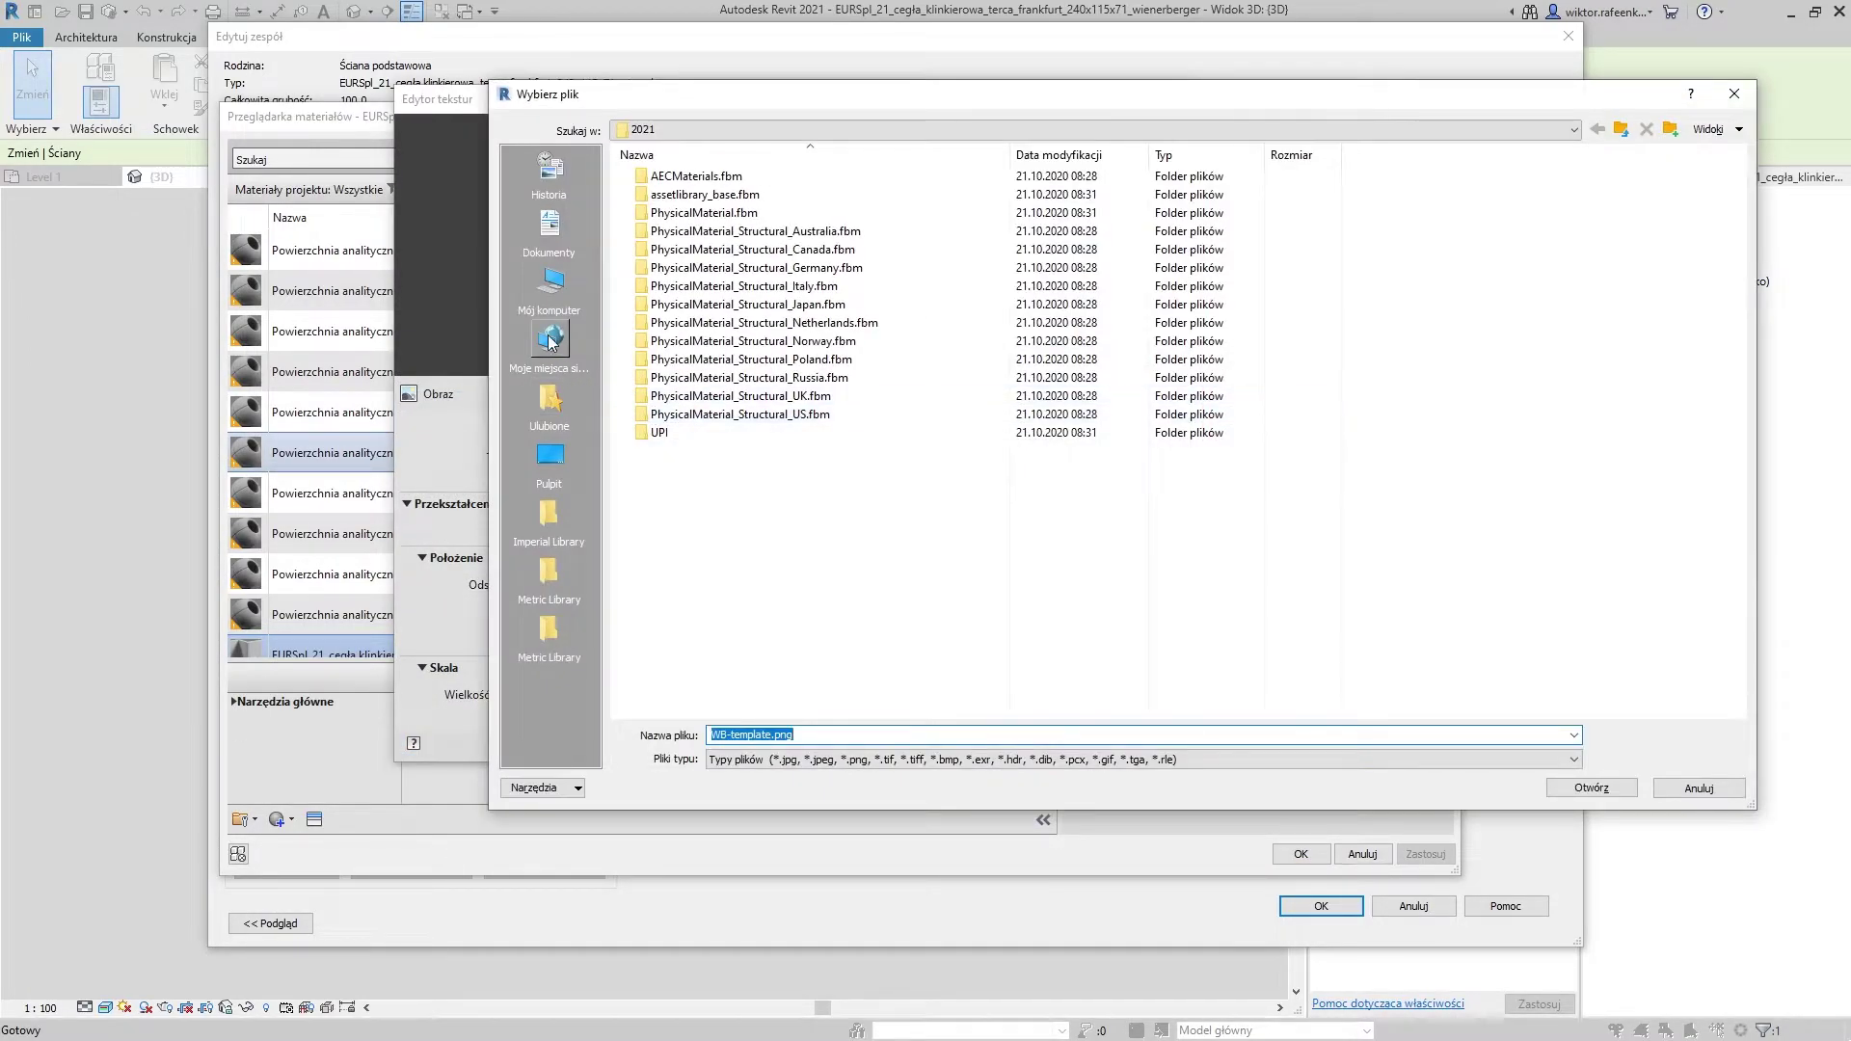
{"action": "left_click", "coordinate": [550, 284]}
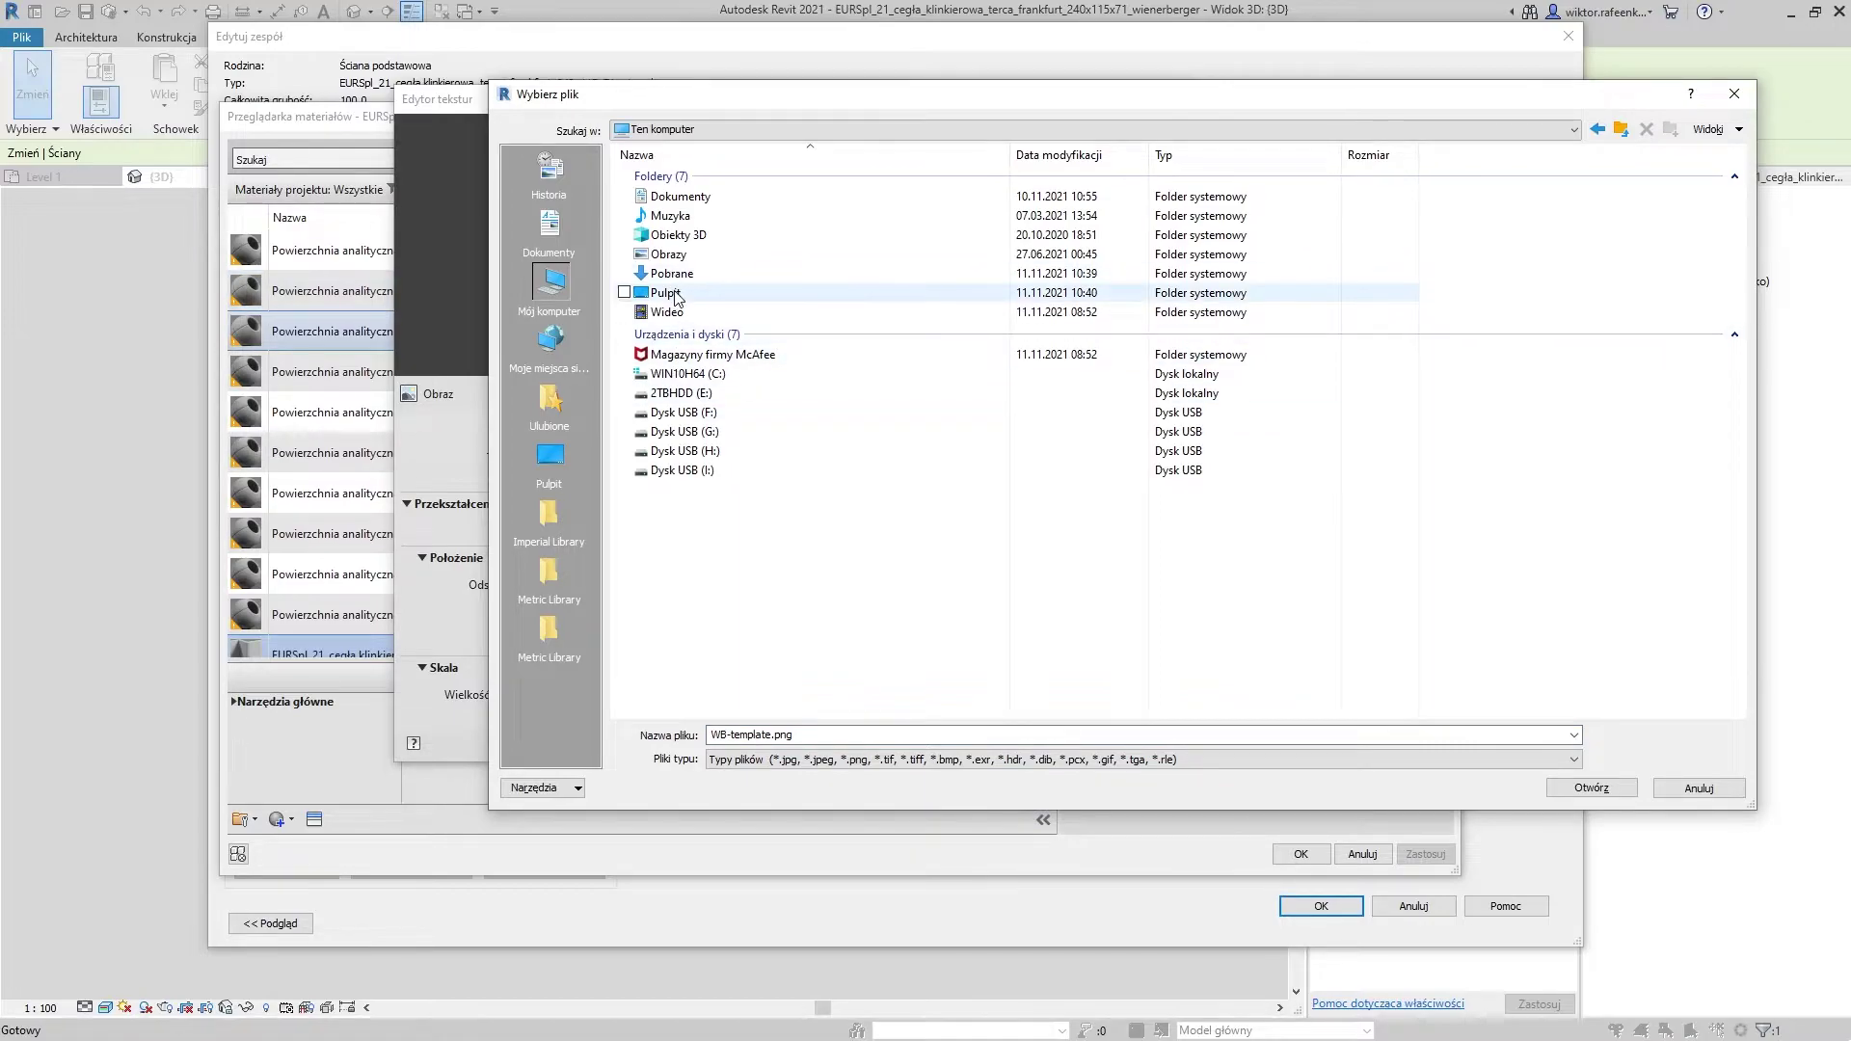
{"action": "double_click", "coordinate": [675, 292]}
{"action": "double_click", "coordinate": [683, 213]}
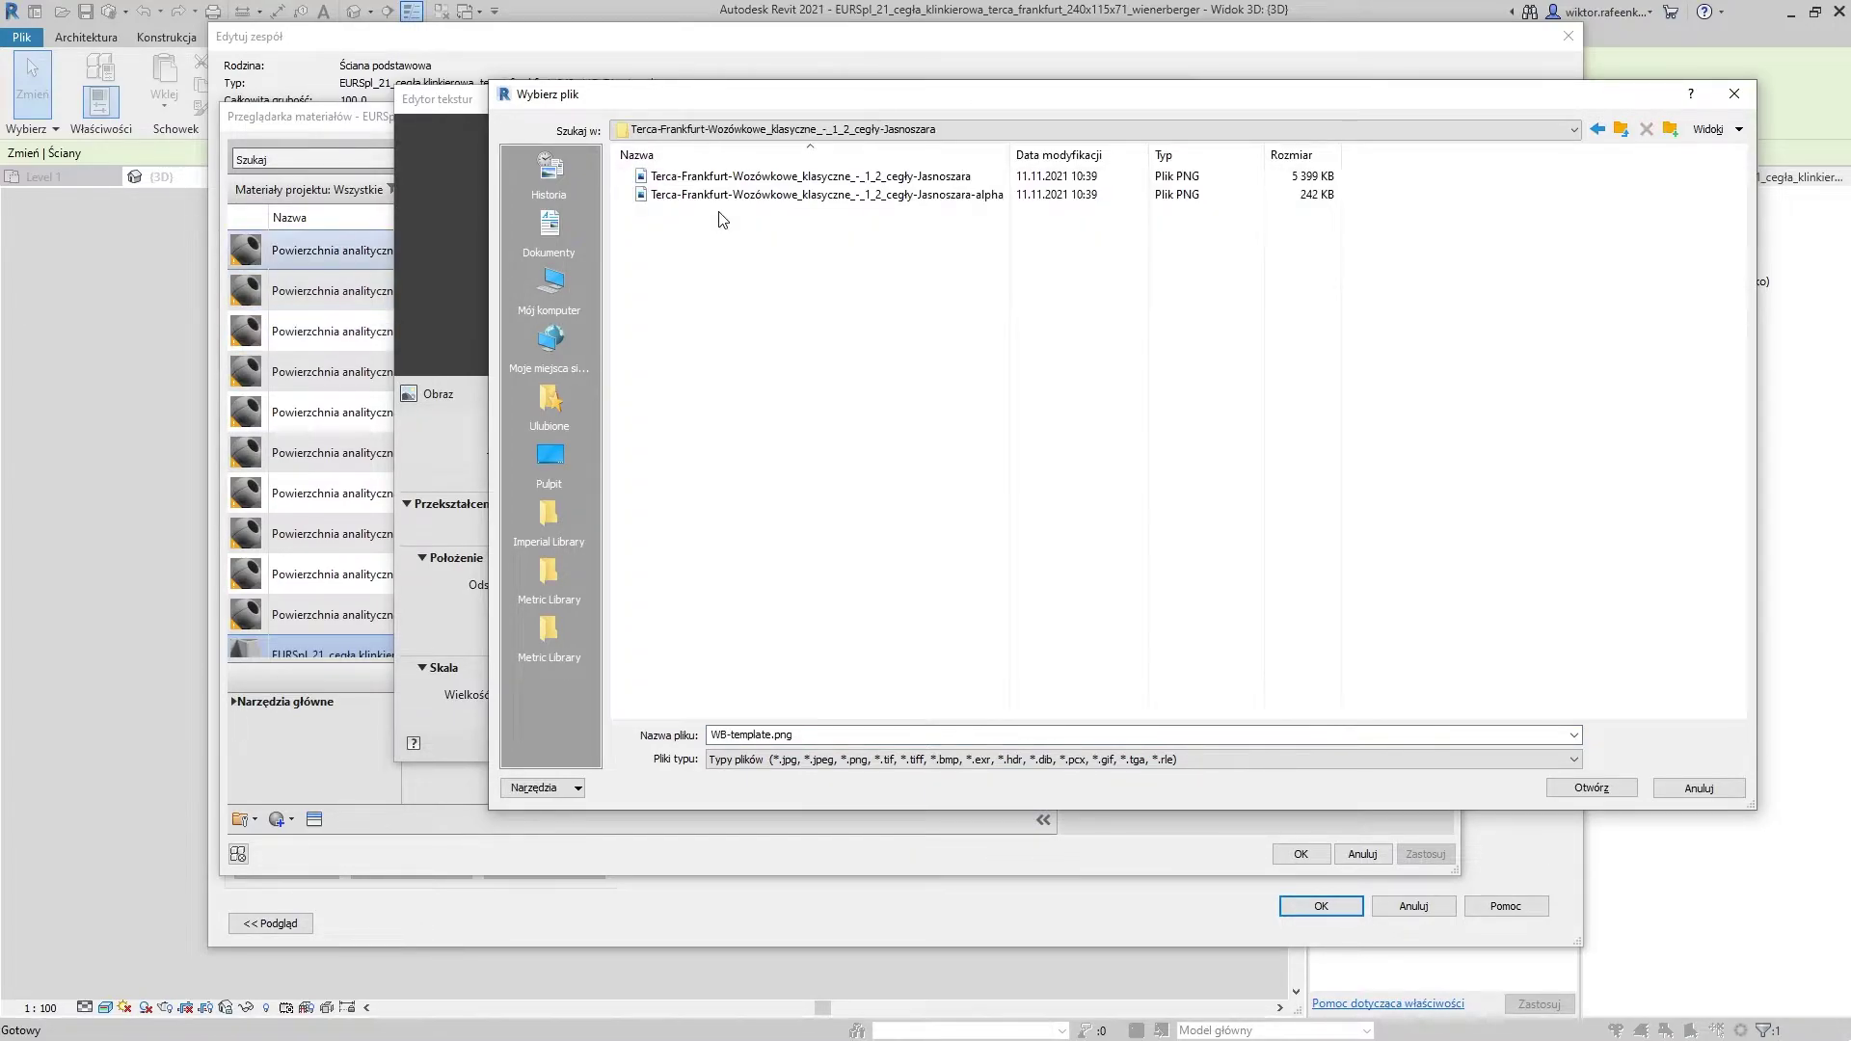
{"action": "left_click", "coordinate": [752, 176]}
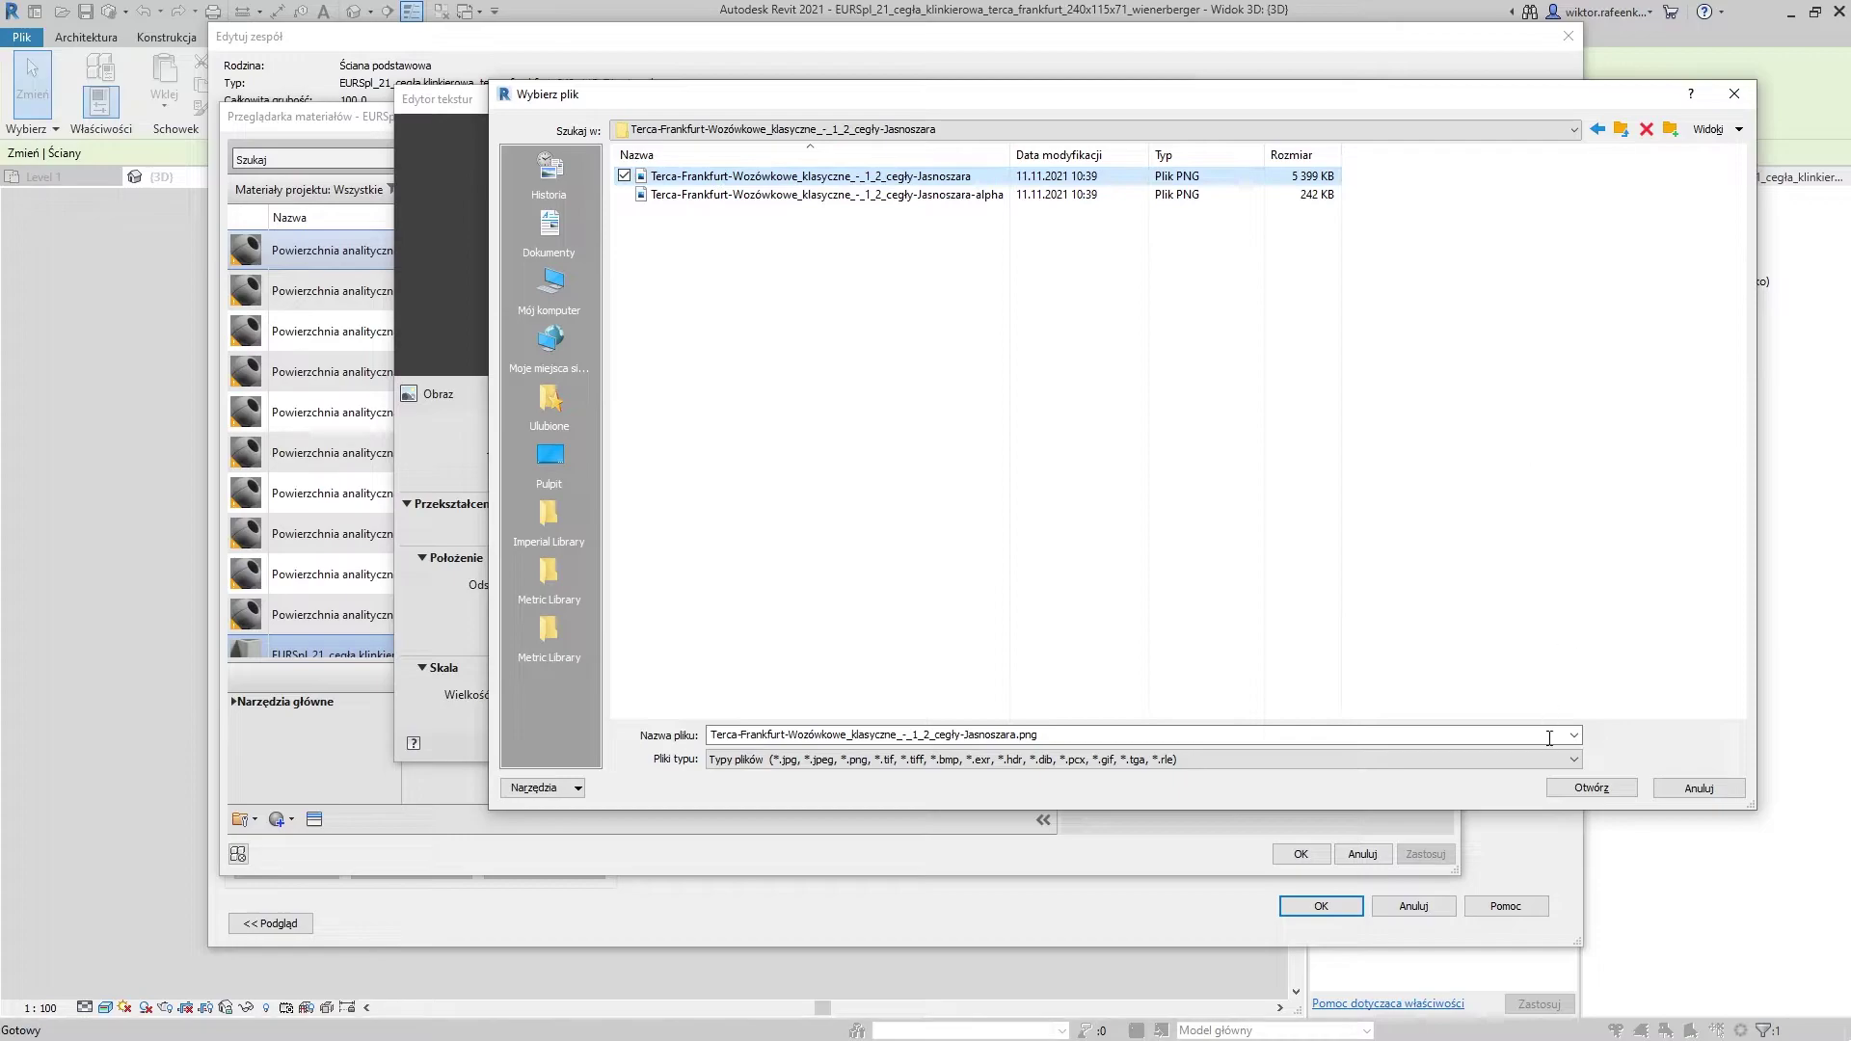
{"action": "left_click", "coordinate": [1576, 789]}
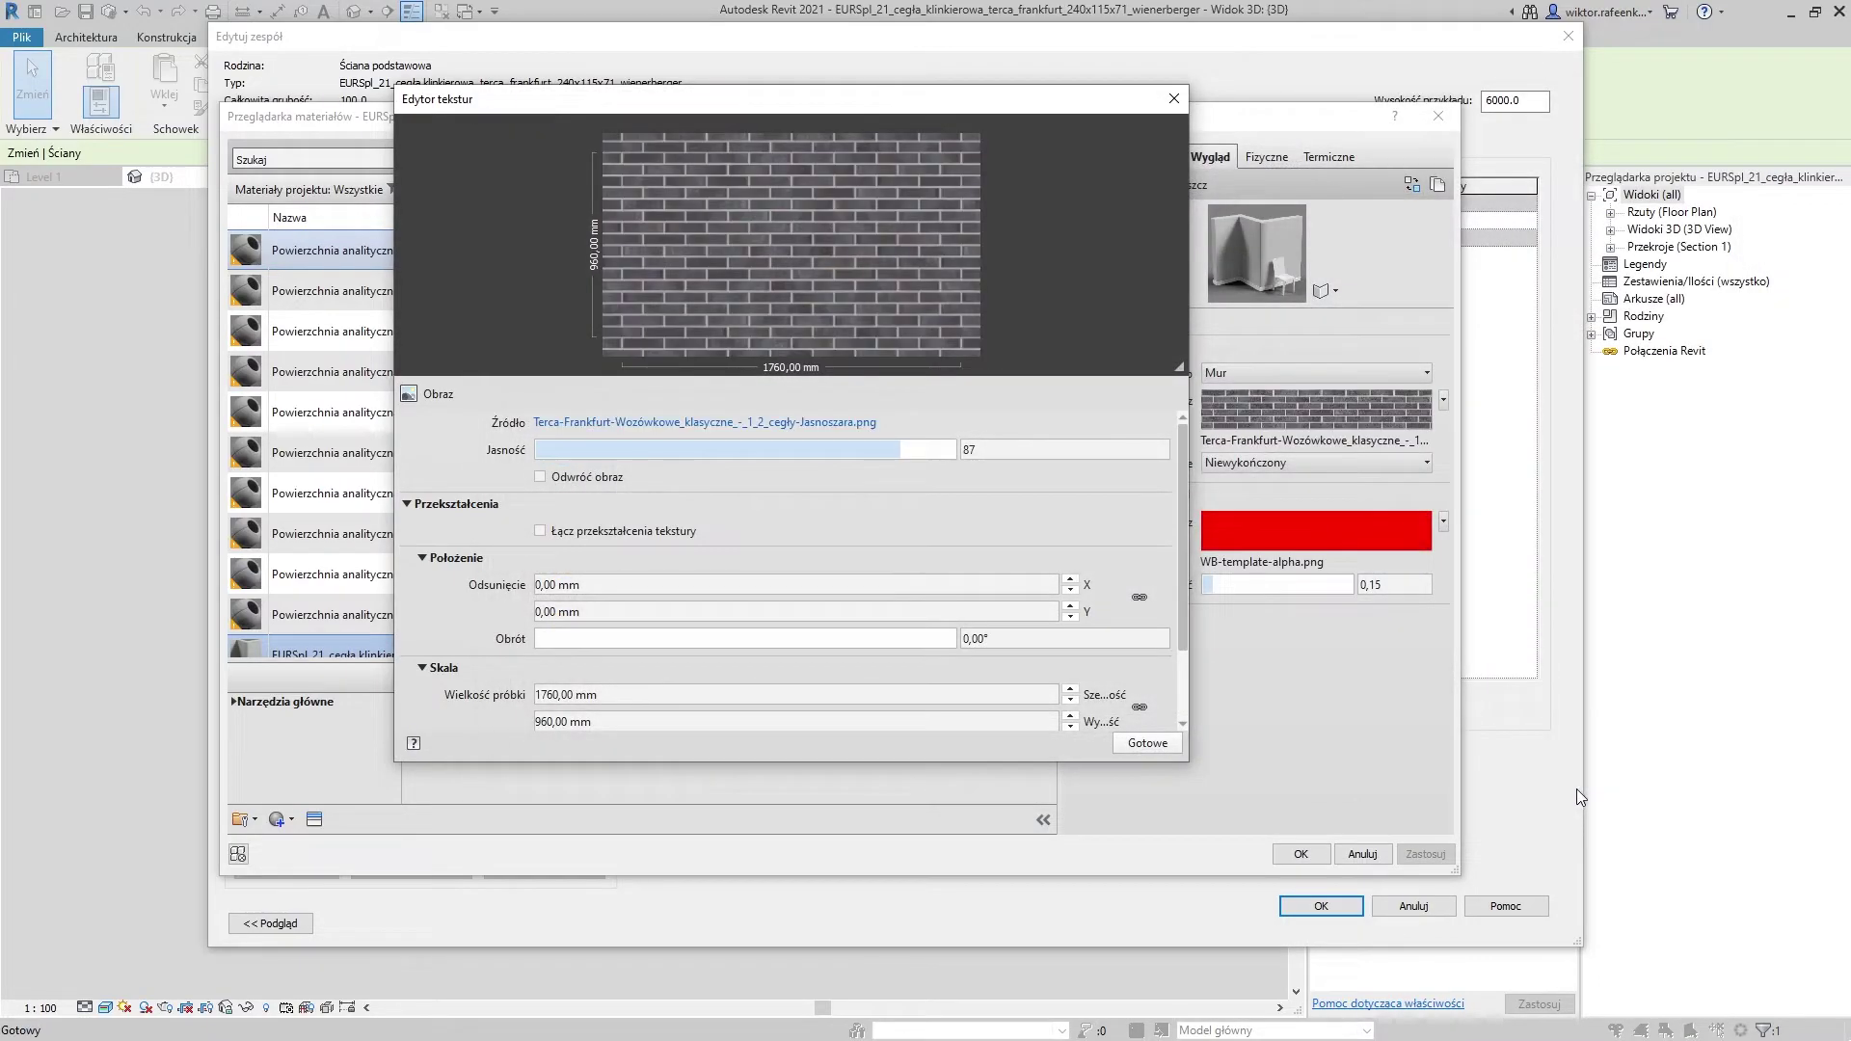
{"action": "left_click", "coordinate": [1147, 742]}
Set the alpha PNG as the Wzór wypukłości relief image and confirm the material and structure
{"action": "left_click", "coordinate": [1264, 532]}
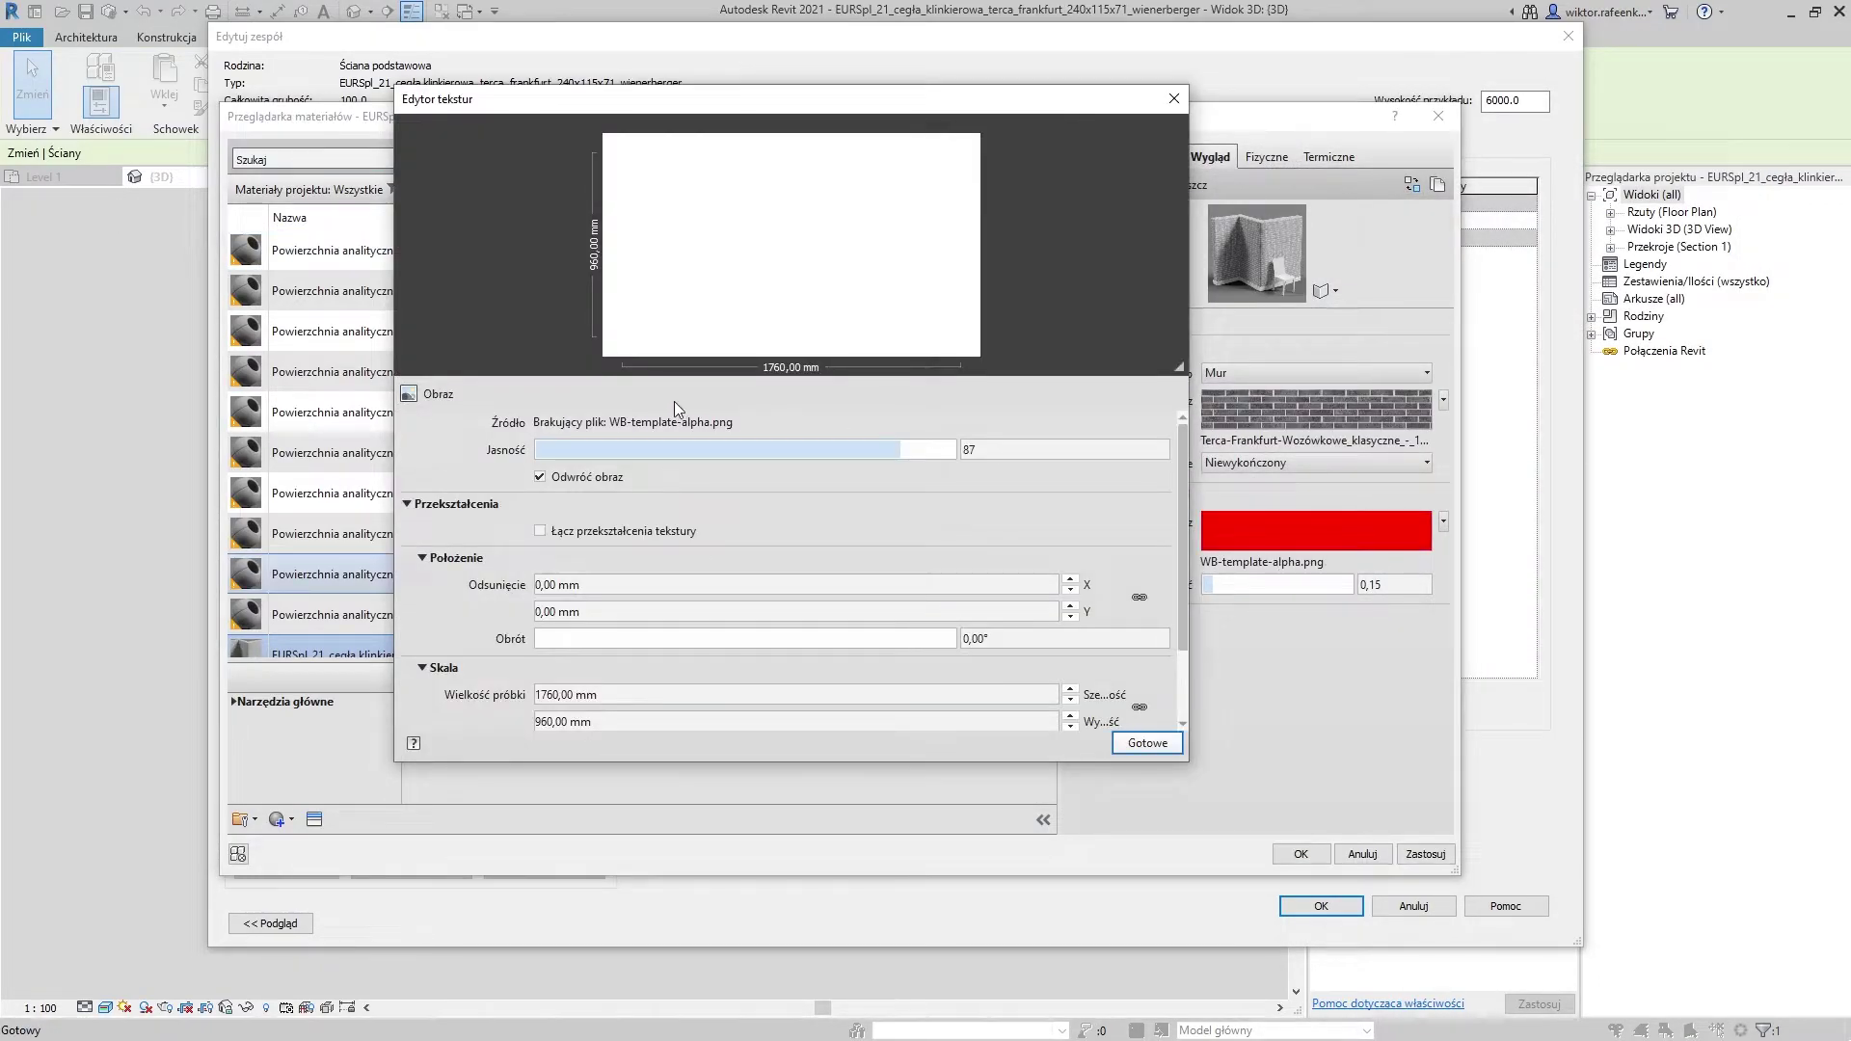
{"action": "left_click", "coordinate": [648, 421]}
{"action": "left_click", "coordinate": [711, 198]}
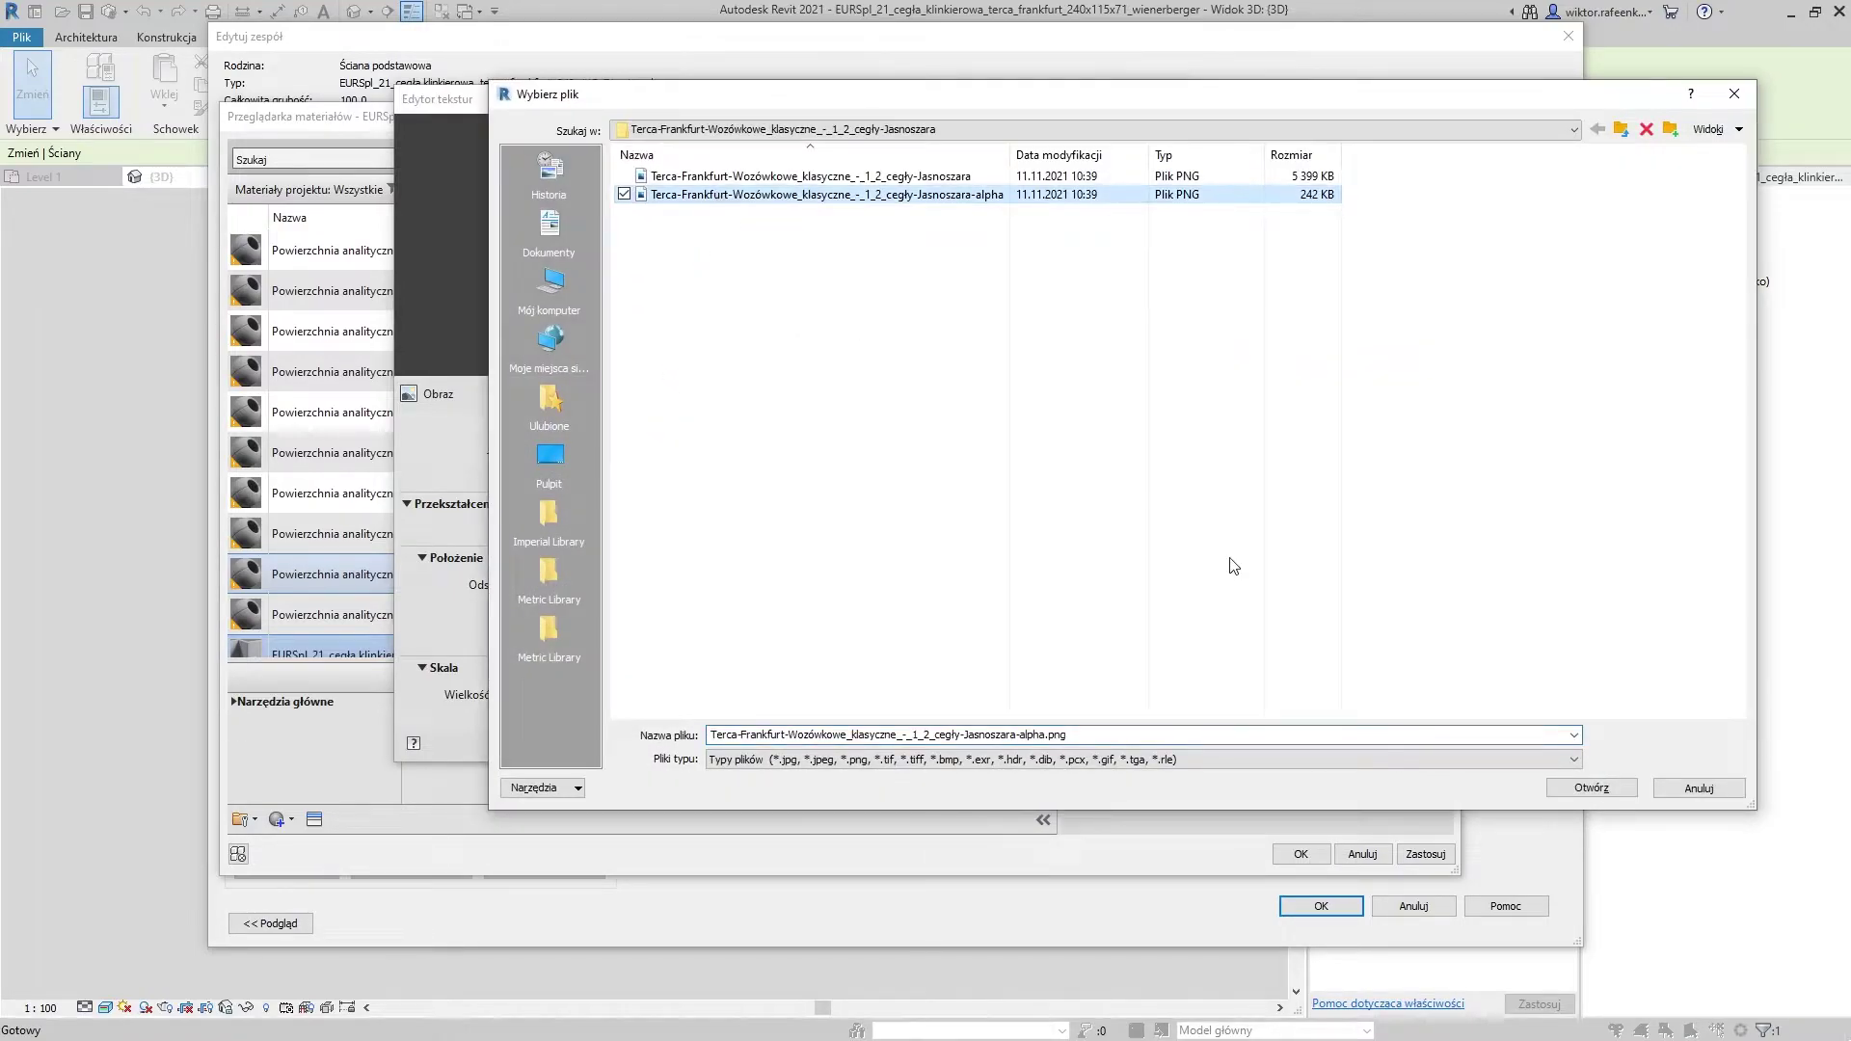
{"action": "left_click", "coordinate": [1591, 788]}
{"action": "left_click", "coordinate": [1149, 744]}
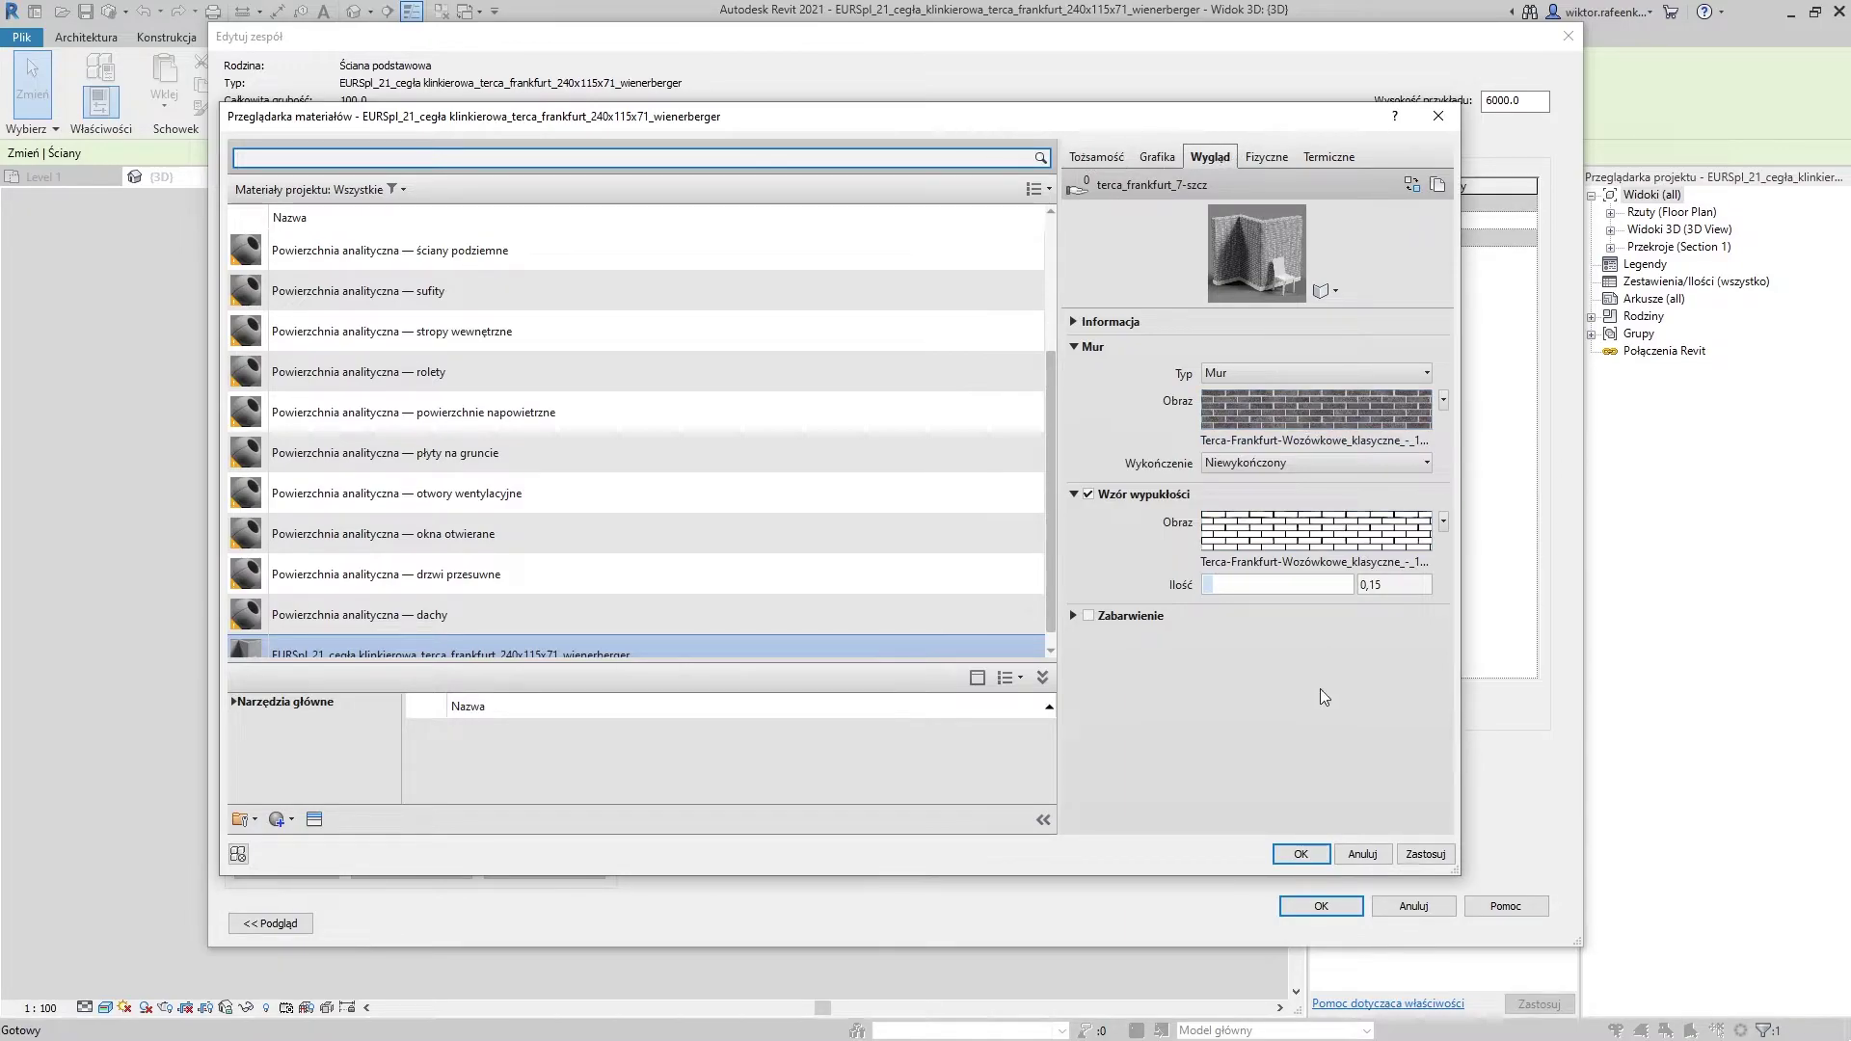
{"action": "left_click", "coordinate": [1304, 855]}
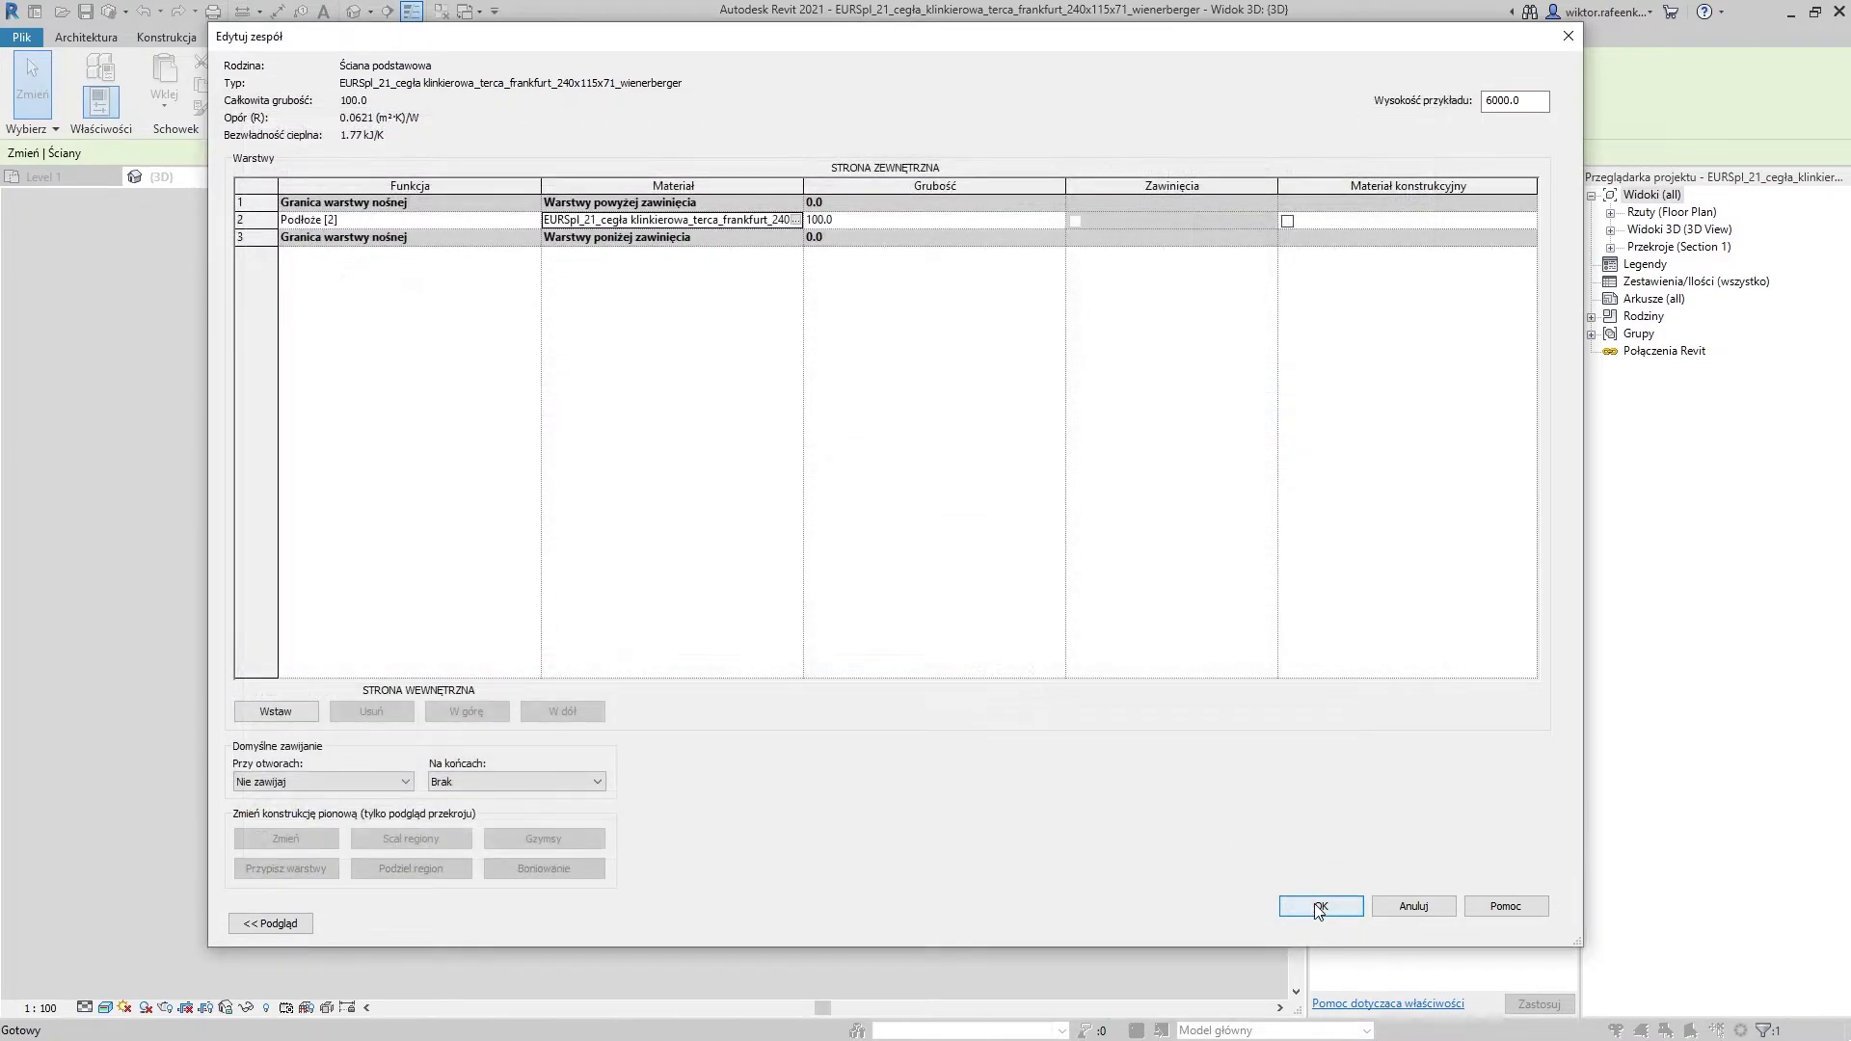
{"action": "left_click", "coordinate": [1311, 905]}
Close Type Properties and orbit the 3D view to face the brick wall
{"action": "left_click", "coordinate": [1342, 932]}
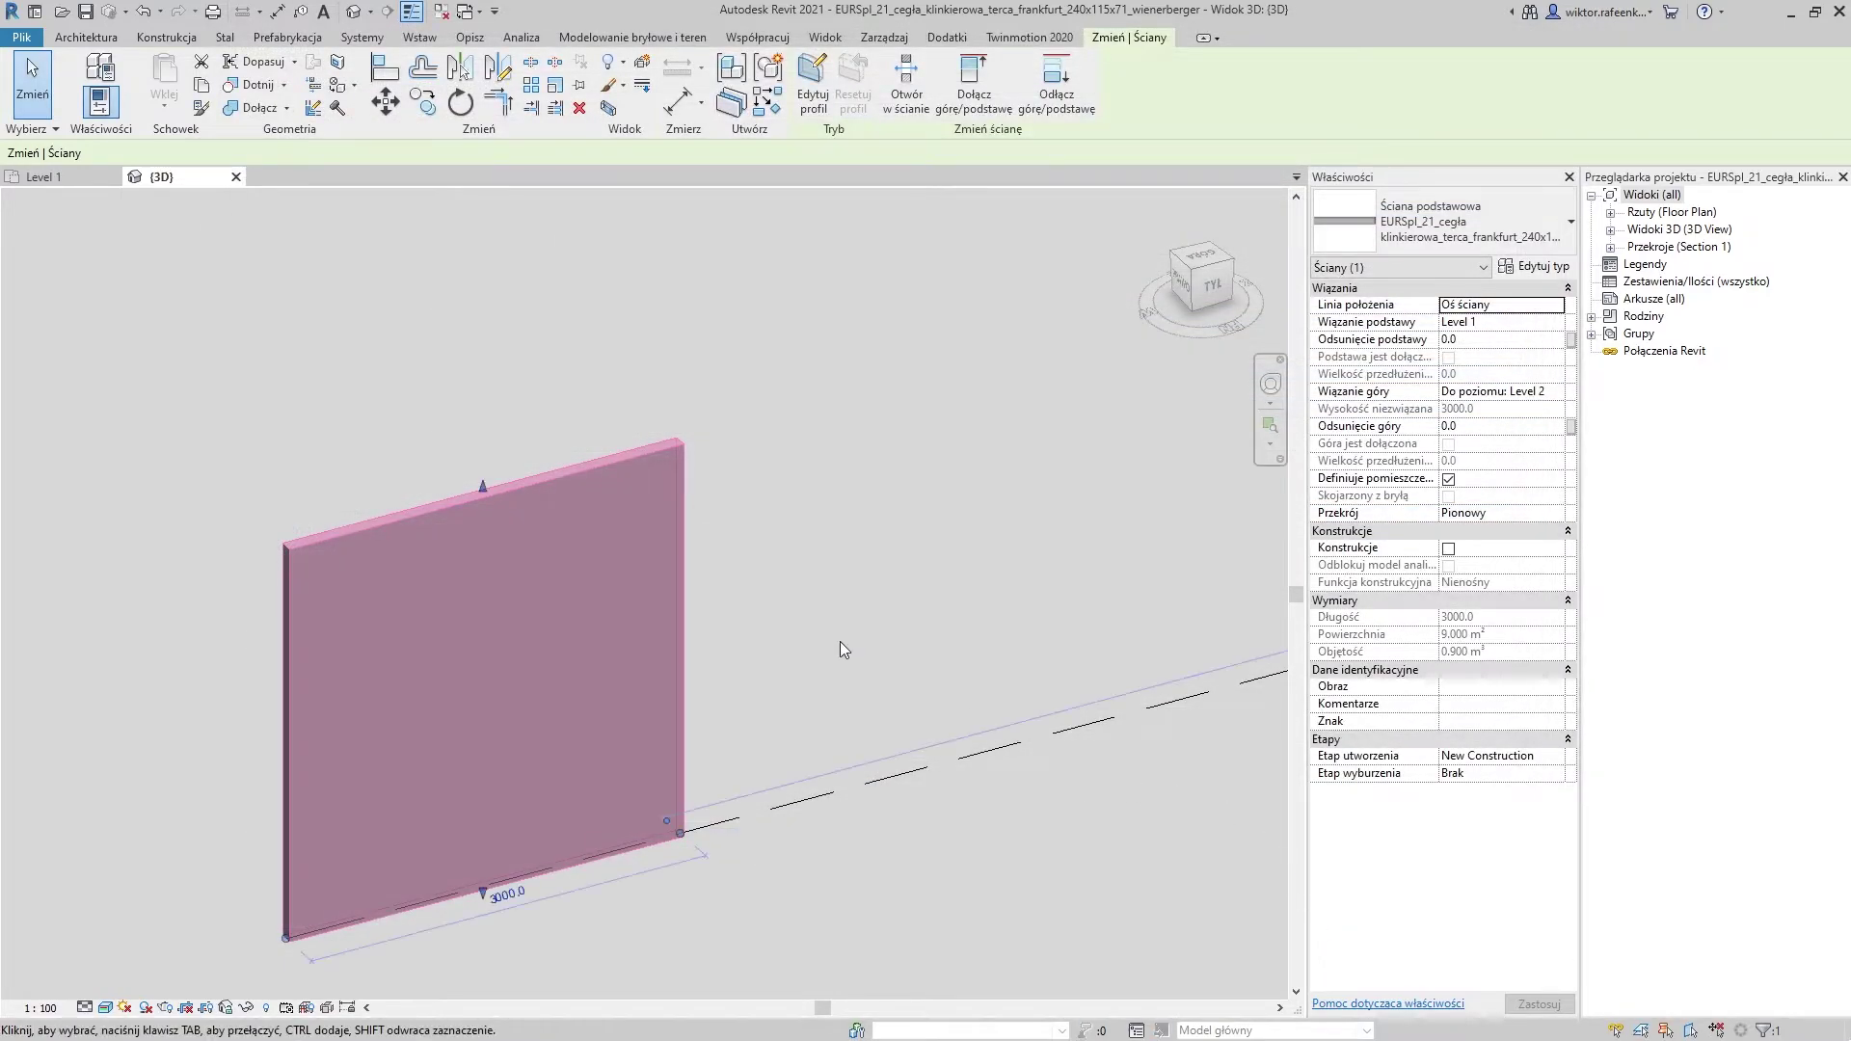
{"action": "left_click", "coordinate": [700, 598]}
{"action": "mouse_move", "coordinate": [435, 684]}
{"action": "middle_mouse_down", "text": "shift"}
{"action": "mouse_move", "coordinate": [524, 543]}
{"action": "mouse_move", "coordinate": [546, 247]}
{"action": "middle_mouse_up", "text": "shift"}
{"action": "scroll", "coordinate": [551, 236], "scroll_direction": "up", "scroll_amount": 3}
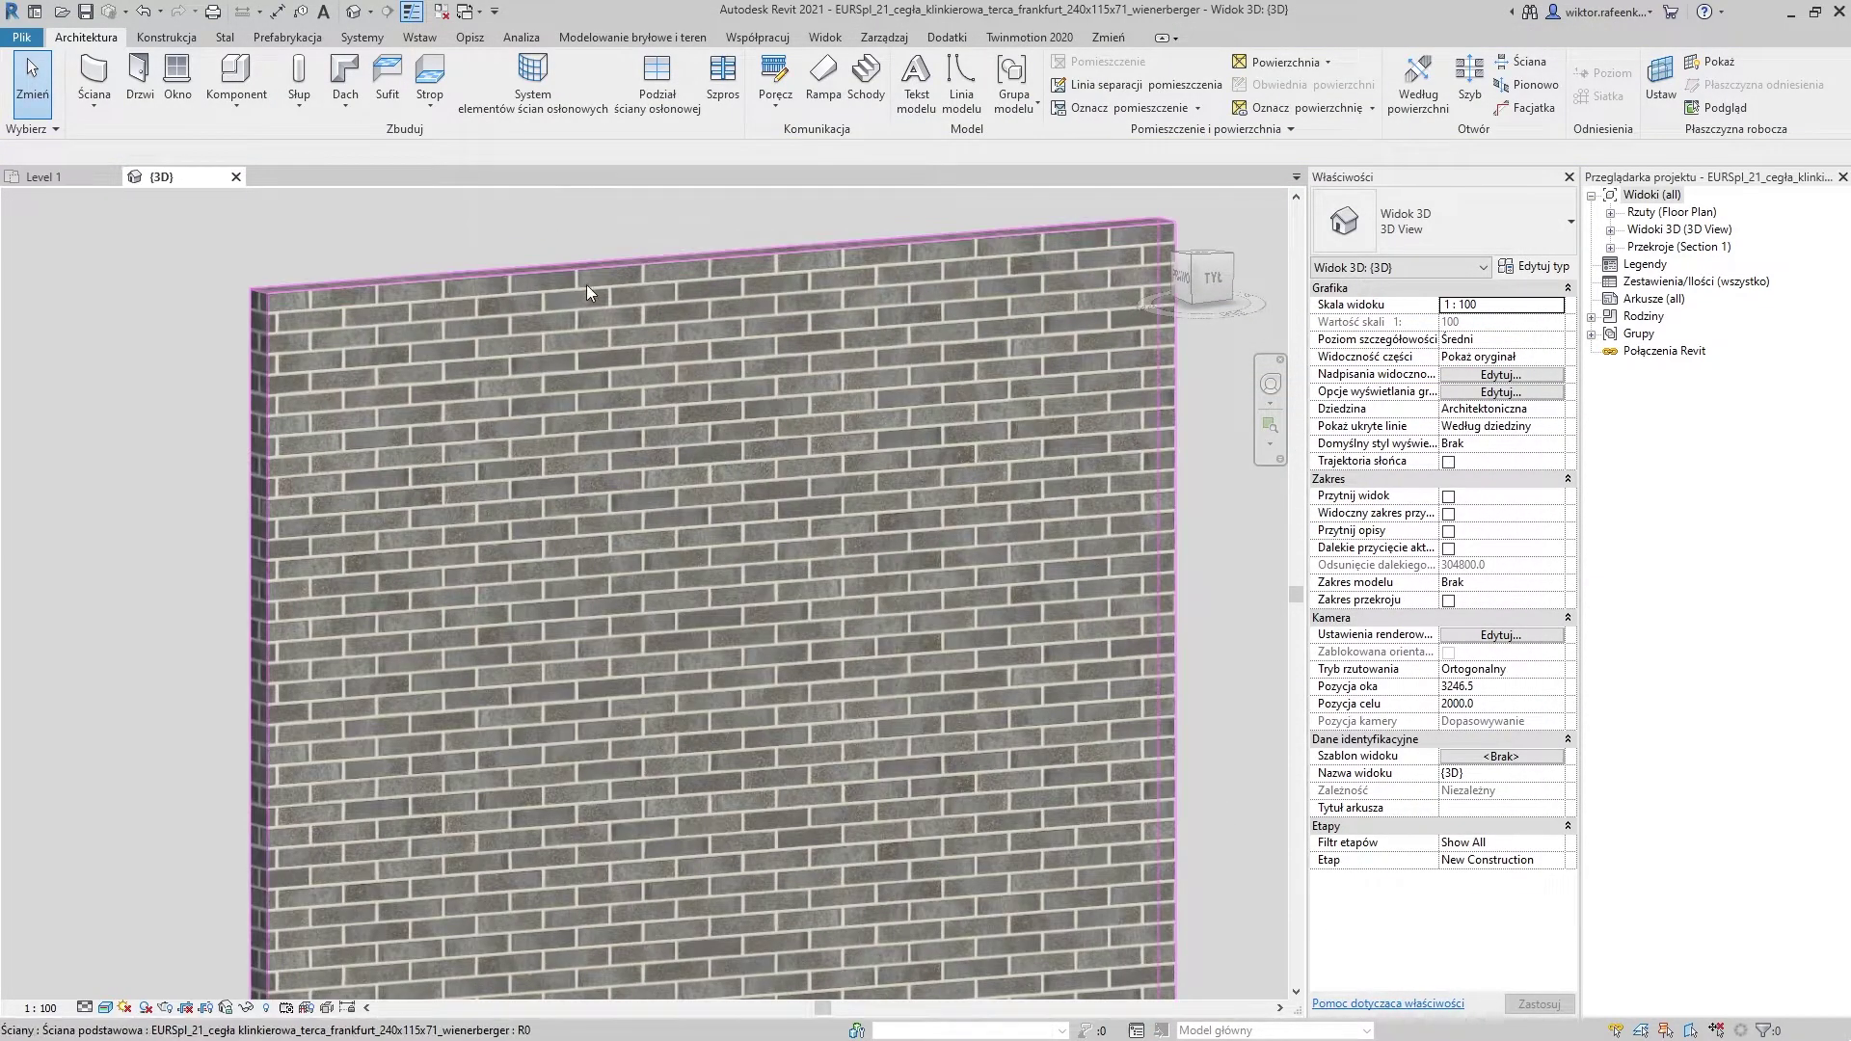
{"action": "scroll", "coordinate": [592, 280], "scroll_direction": "down", "scroll_amount": 4}
{"action": "middle_click_drag", "start_coordinate": [594, 299], "coordinate": [675, 463], "text": "shift"}
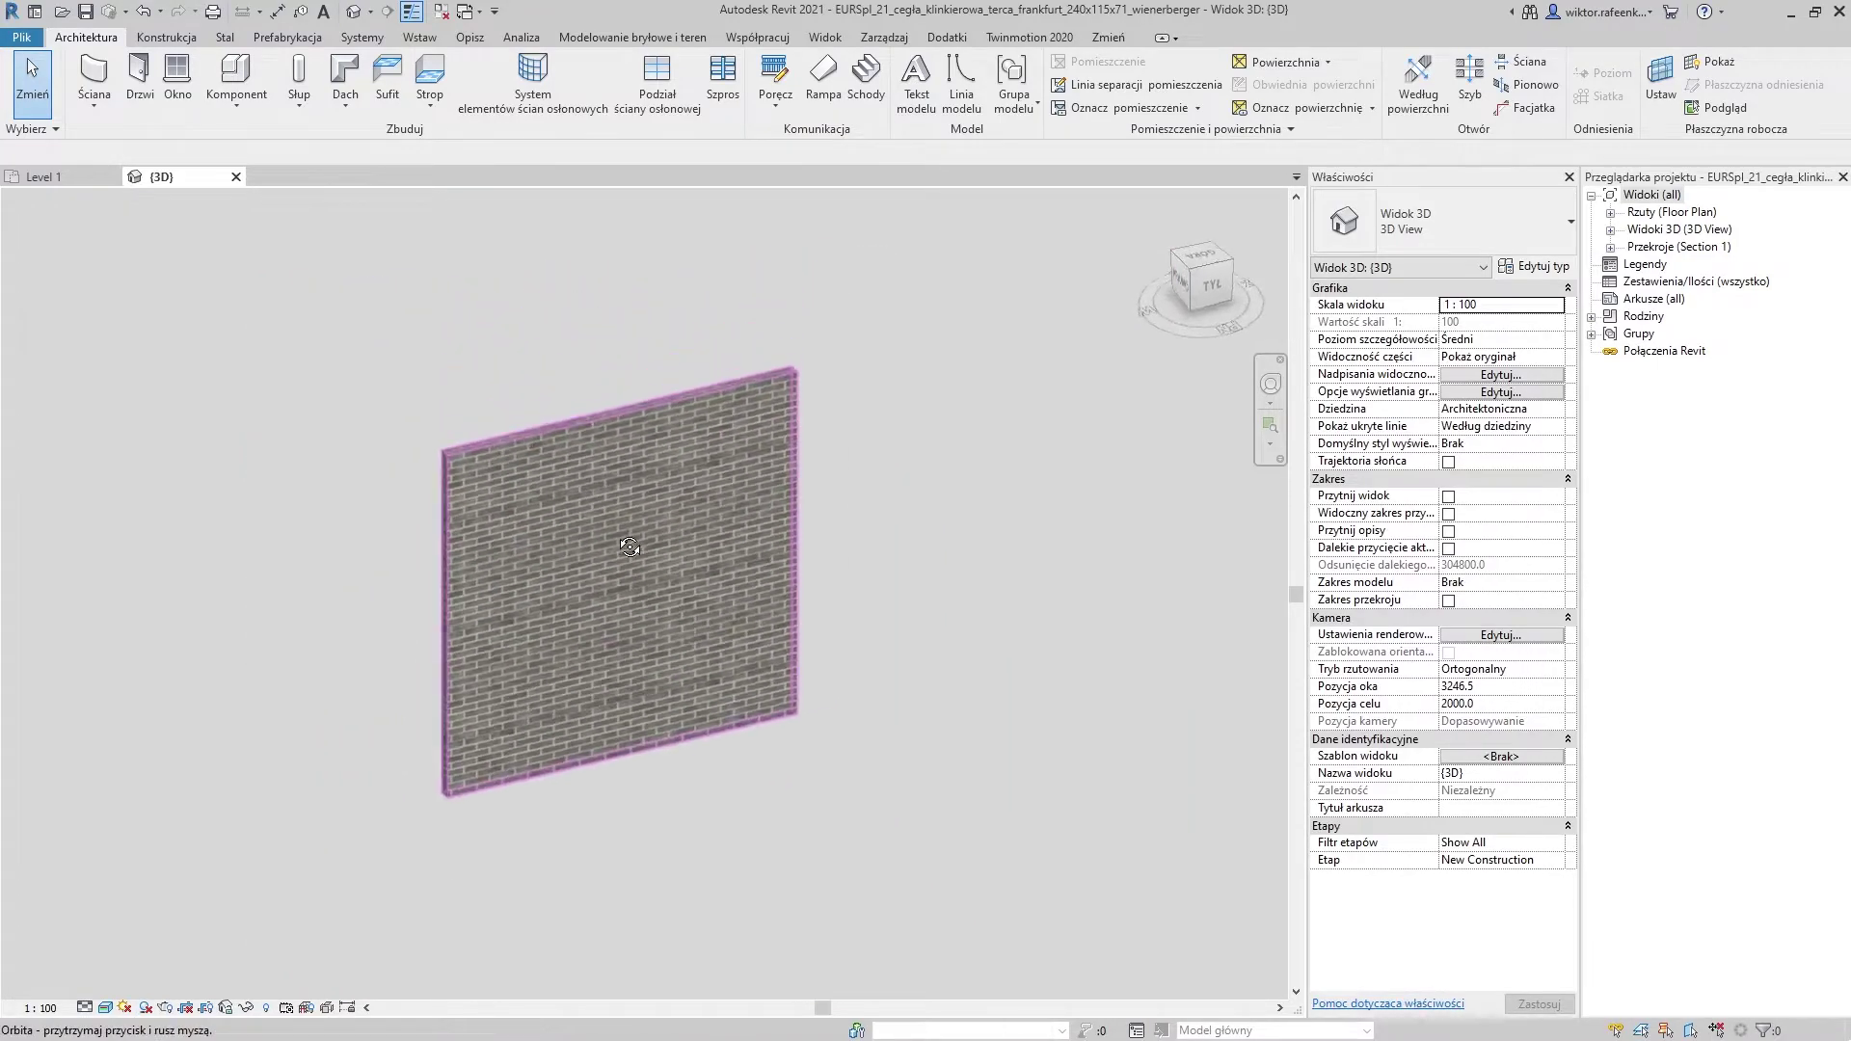
Lengthen the wall from 3000 to 6900 mm by dragging its end grip
{"action": "left_click", "coordinate": [737, 587]}
{"action": "mouse_move", "coordinate": [788, 721]}
{"action": "left_mouse_down"}
{"action": "mouse_move", "coordinate": [1058, 549]}
{"action": "mouse_move", "coordinate": [1253, 584]}
{"action": "left_mouse_up"}
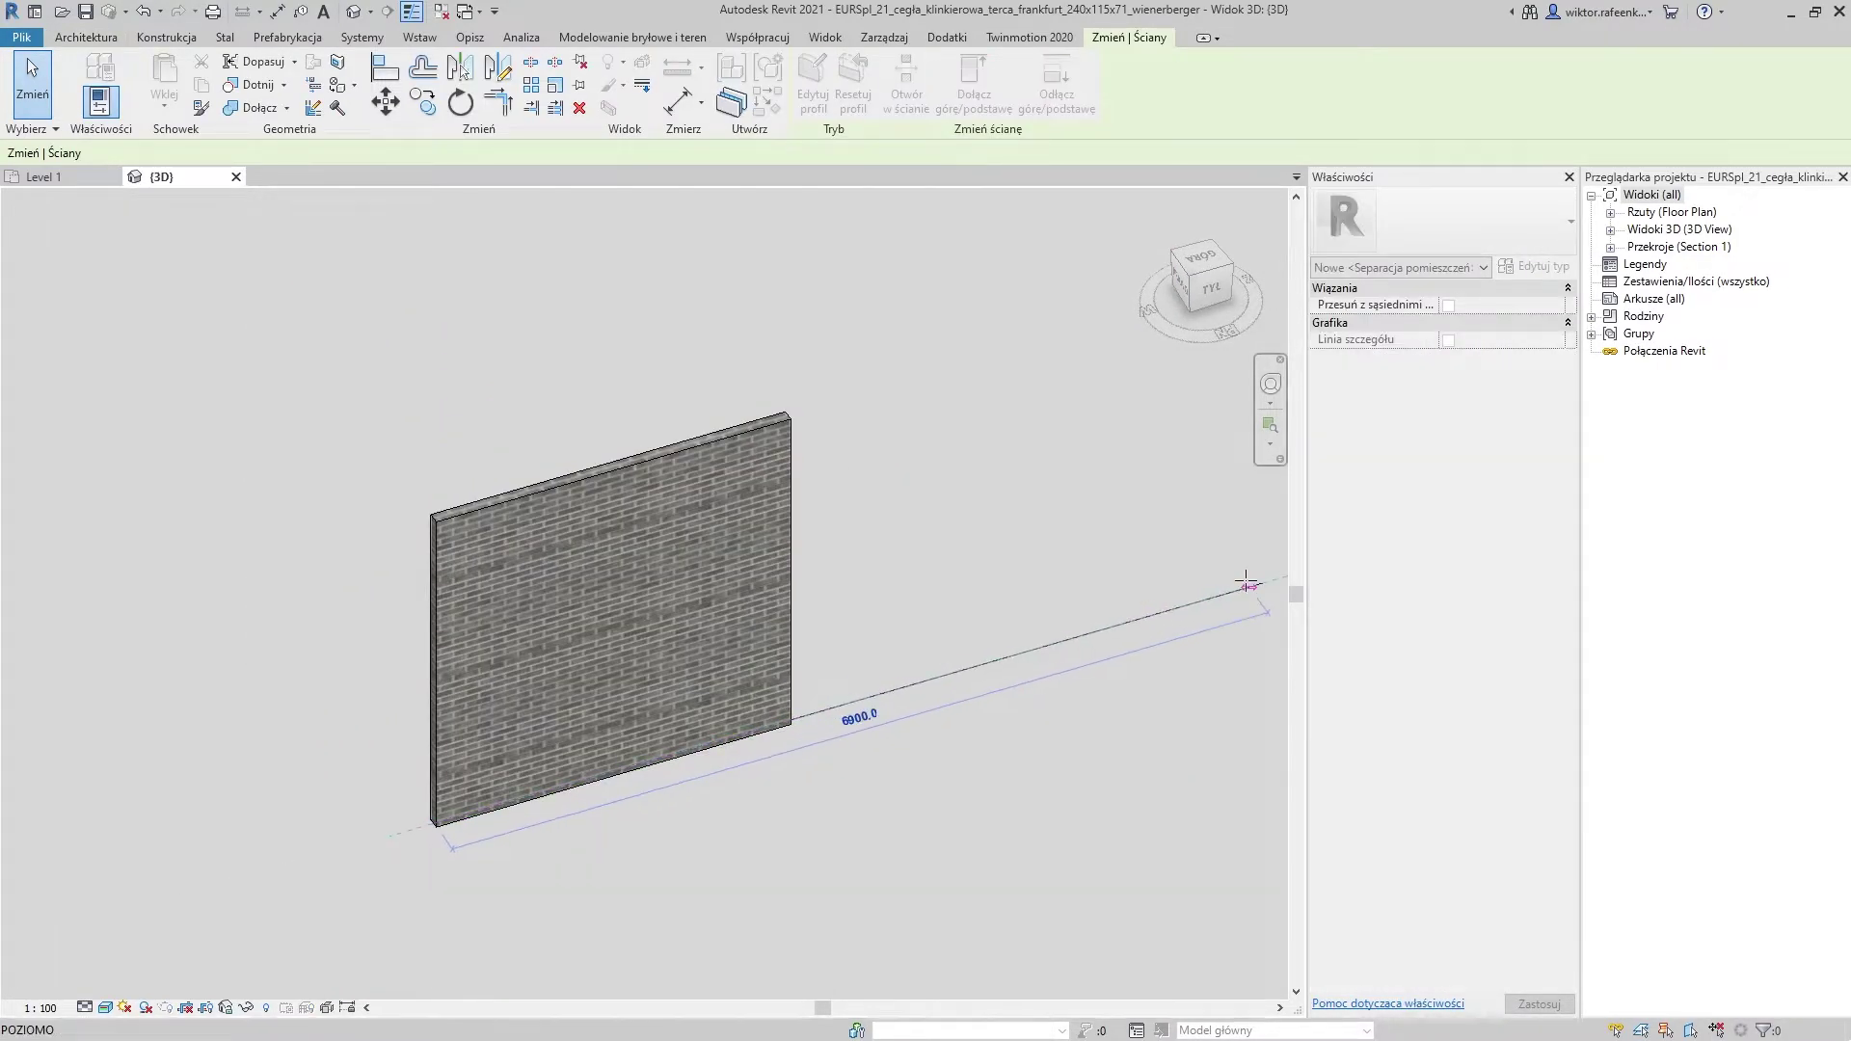
{"action": "key", "text": "Escape"}
Zoom in on the clinker brick texture close-up and reselect the wall
{"action": "scroll", "coordinate": [733, 535], "scroll_direction": "up", "scroll_amount": 3}
{"action": "scroll", "coordinate": [717, 527], "scroll_direction": "up", "scroll_amount": 3}
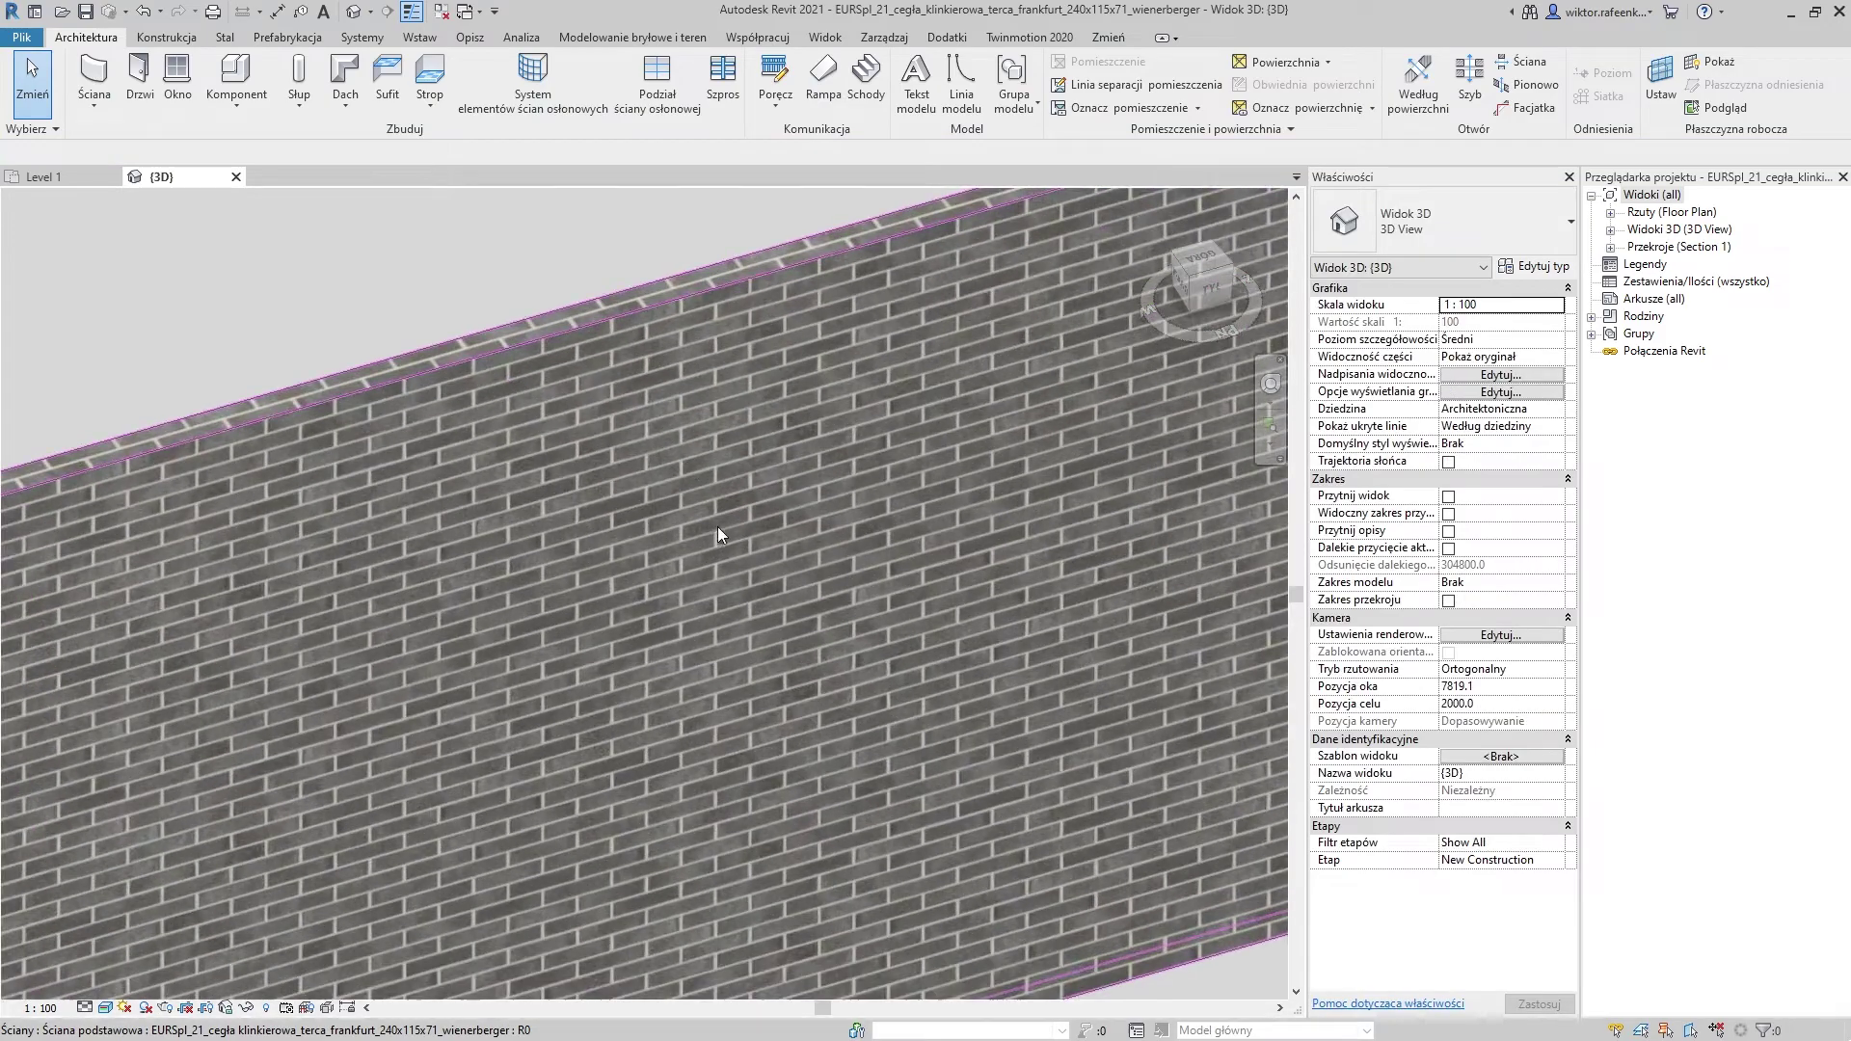
{"action": "middle_click_drag", "start_coordinate": [717, 526], "coordinate": [781, 449]}
{"action": "scroll", "coordinate": [332, 637], "scroll_direction": "down", "scroll_amount": 5}
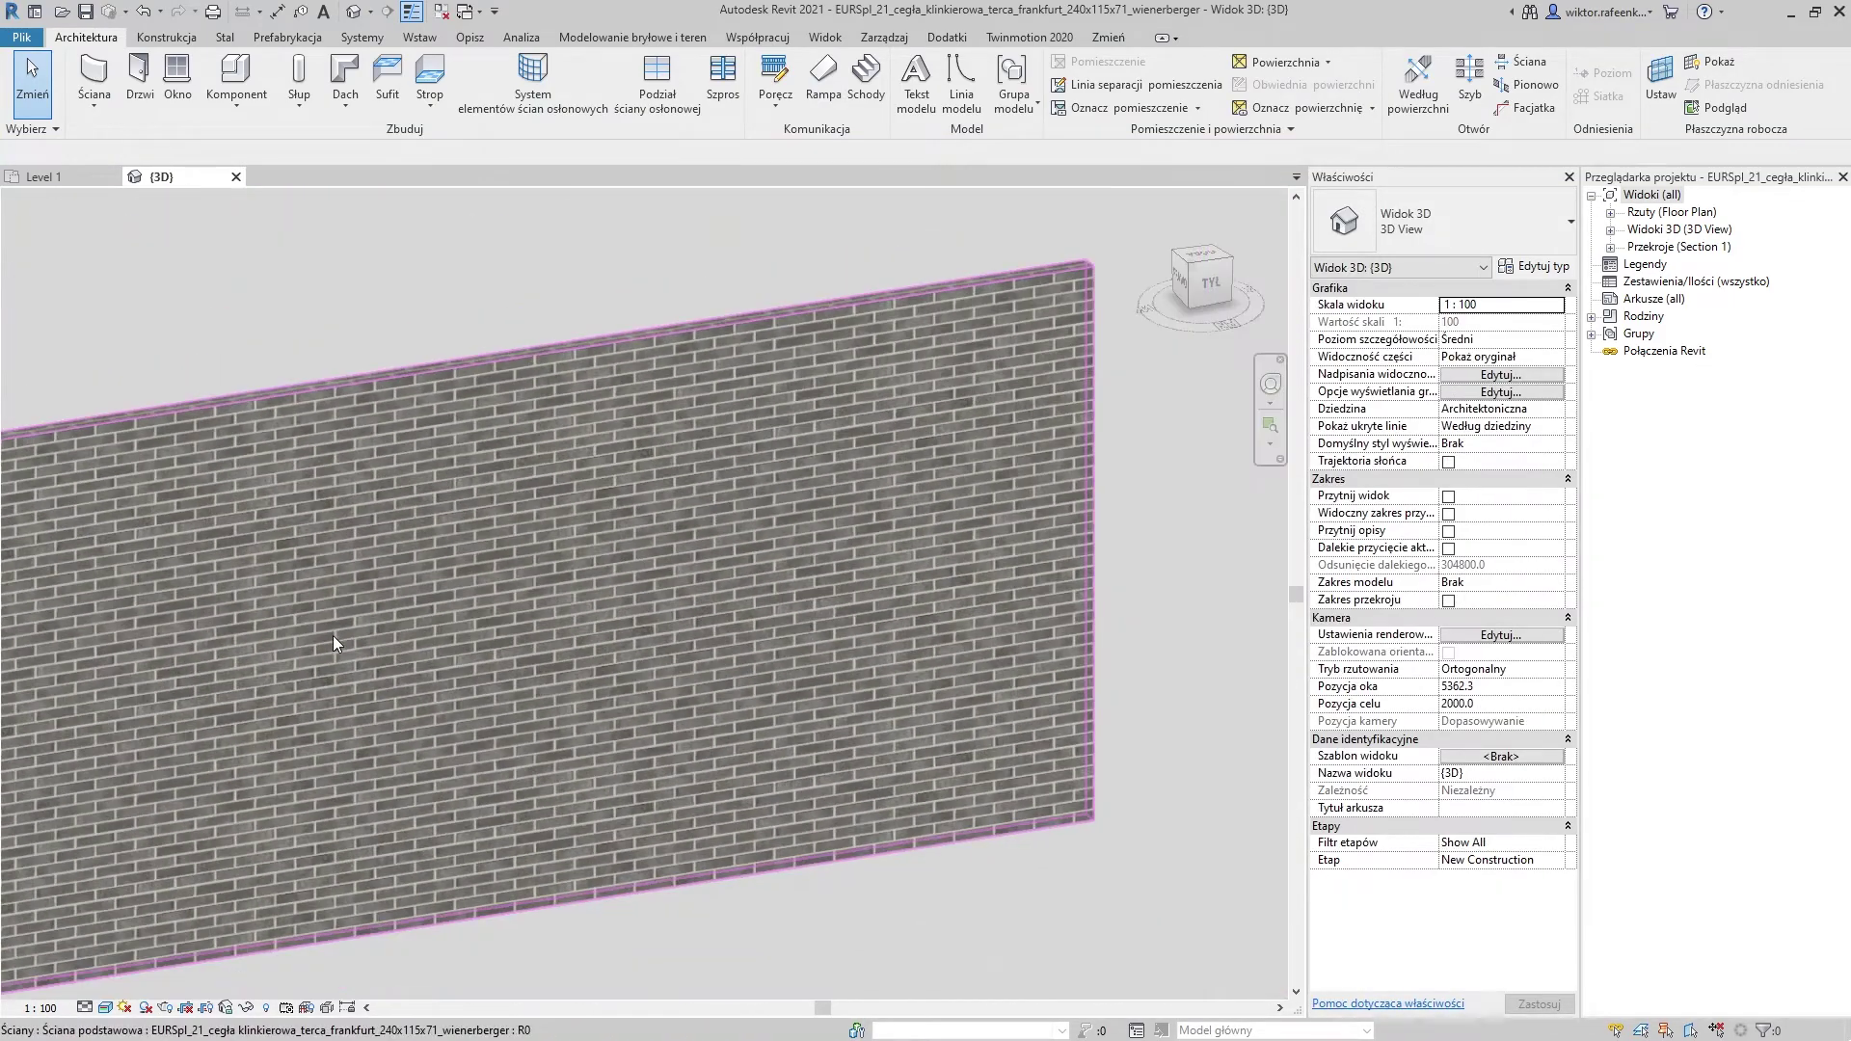
{"action": "middle_click_drag", "start_coordinate": [769, 580], "coordinate": [658, 574]}
{"action": "left_click", "coordinate": [657, 574]}
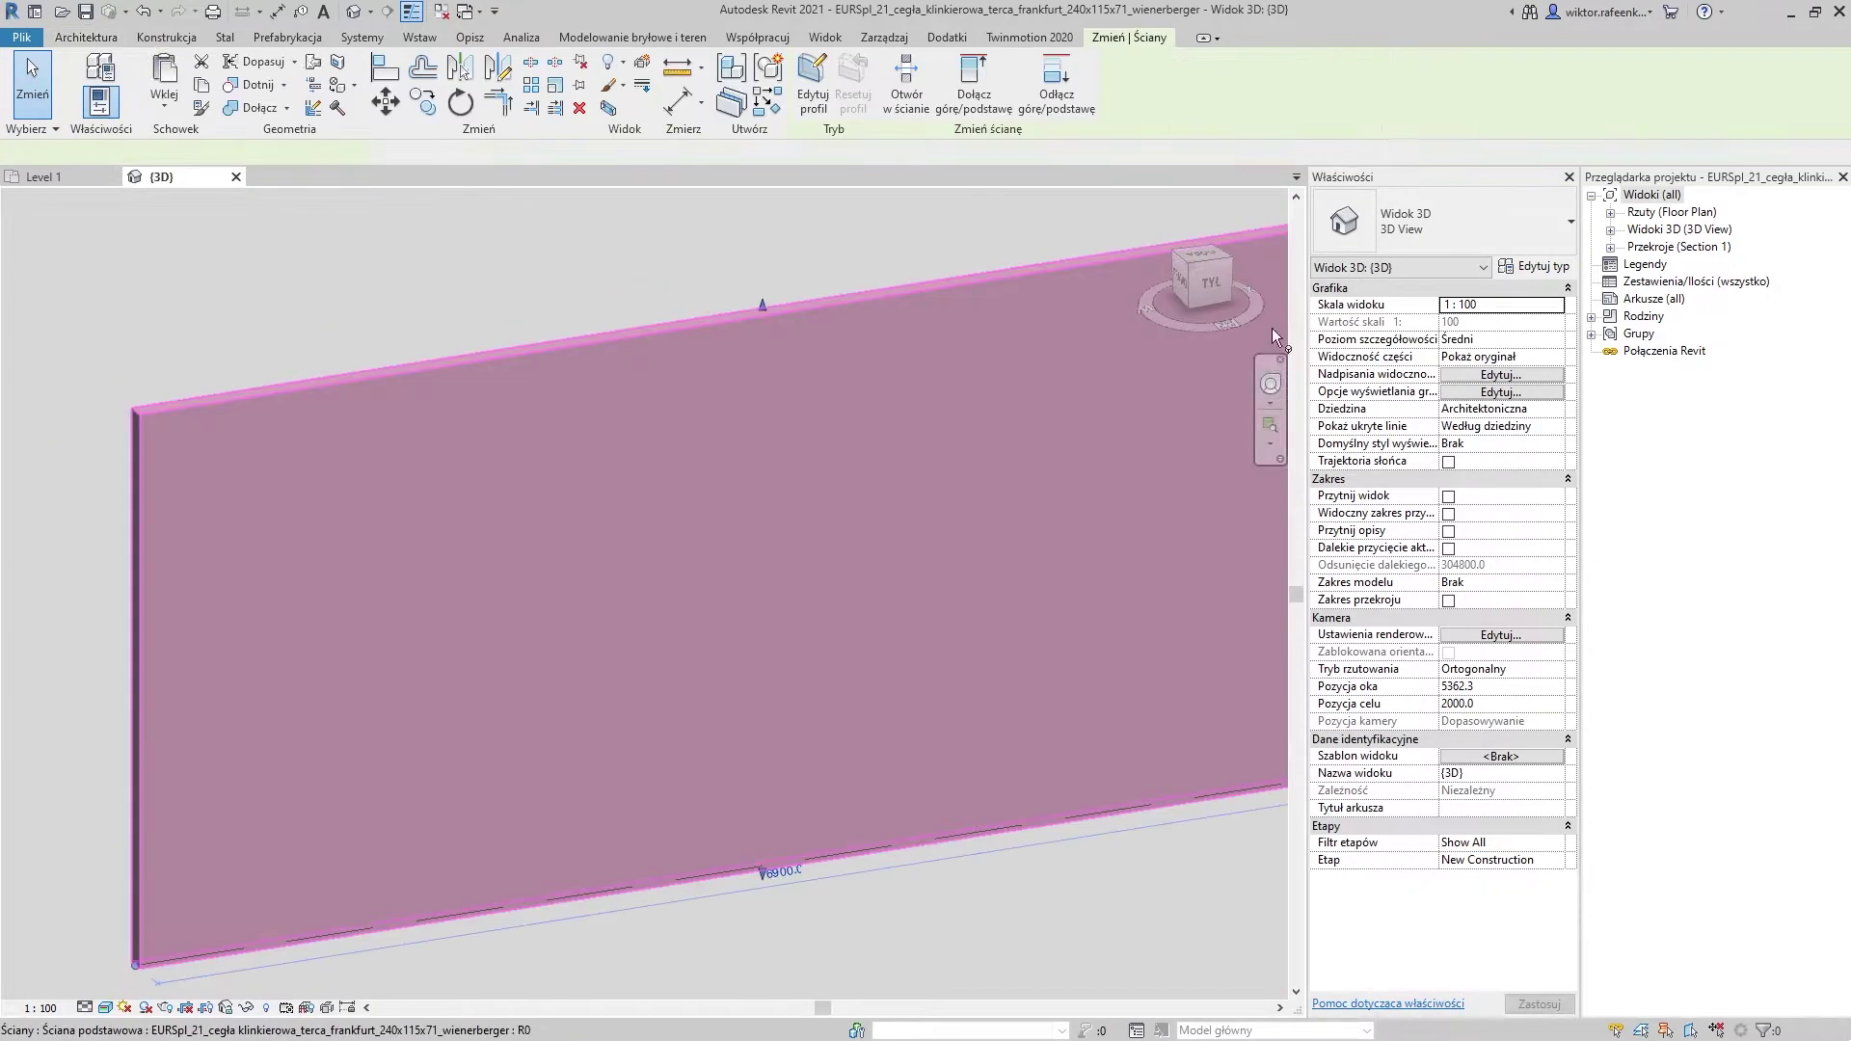
Open the wall type's layer structure and the brick layer's Material Browser, enlarged
{"action": "left_click", "coordinate": [1556, 269]}
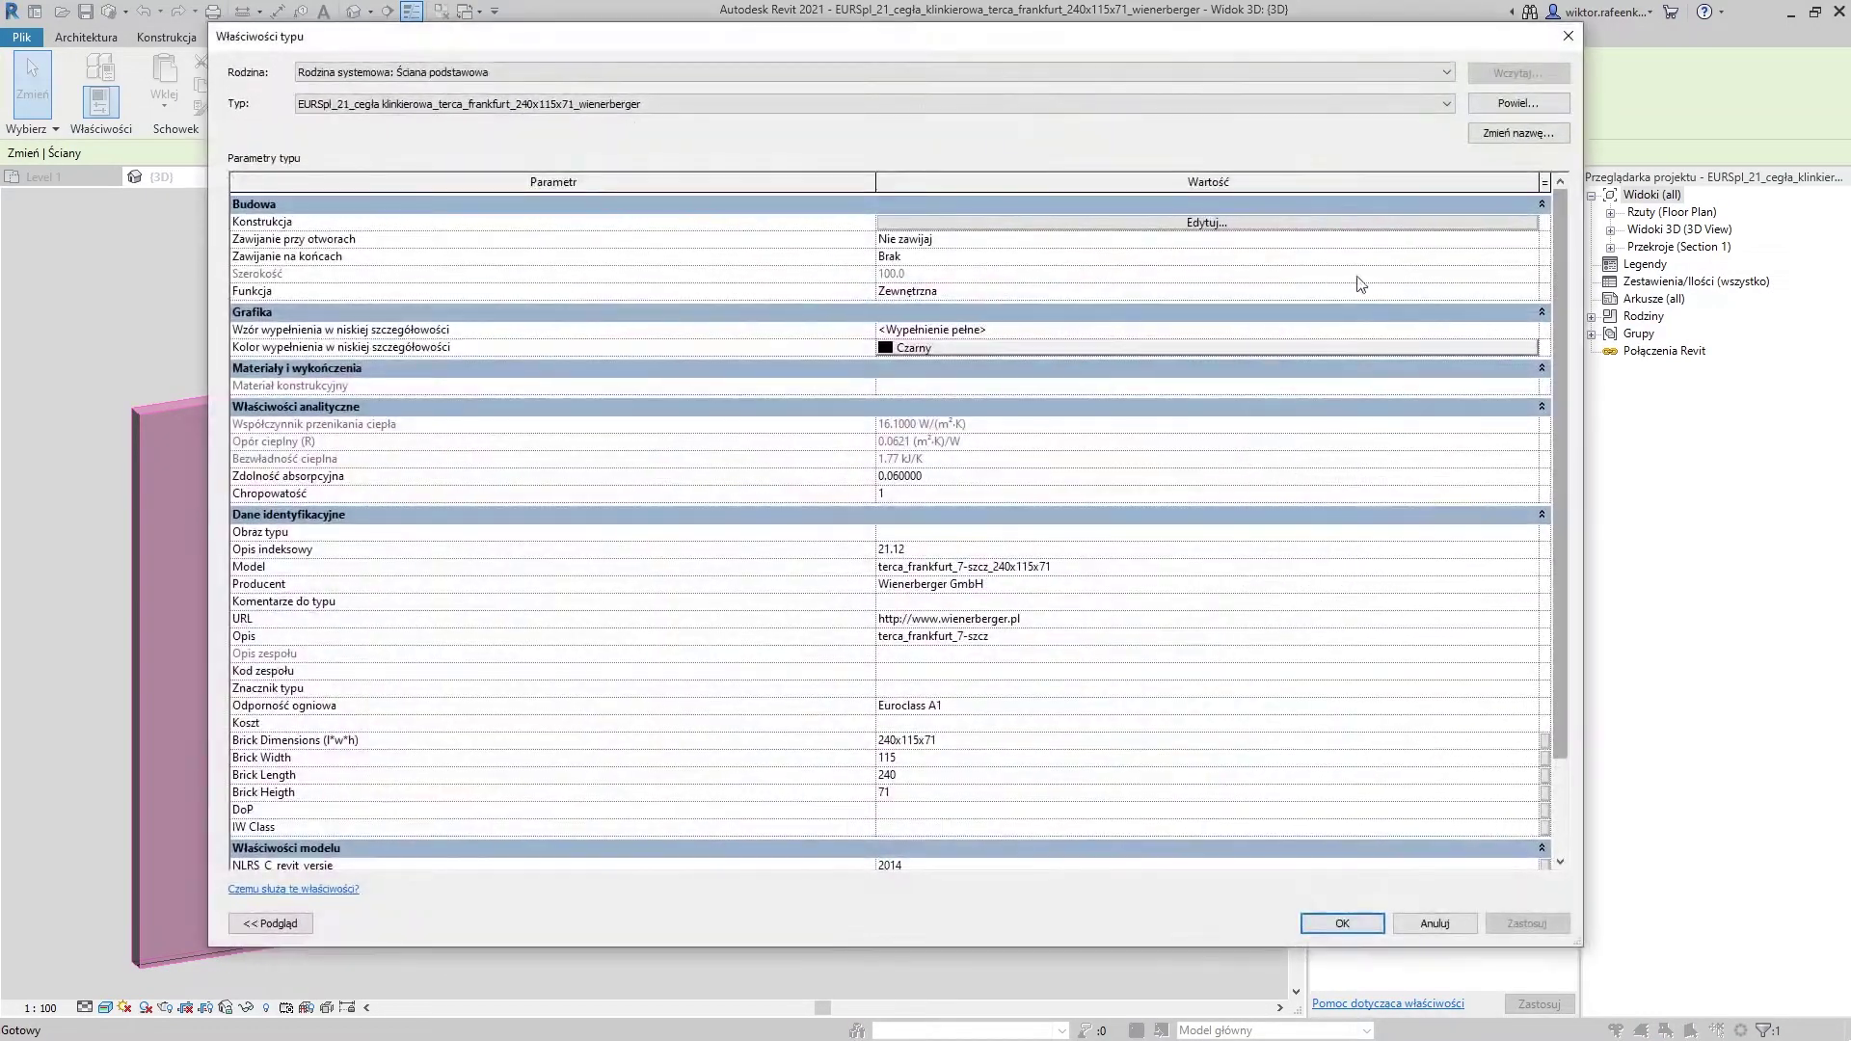
{"action": "left_click", "coordinate": [1068, 224]}
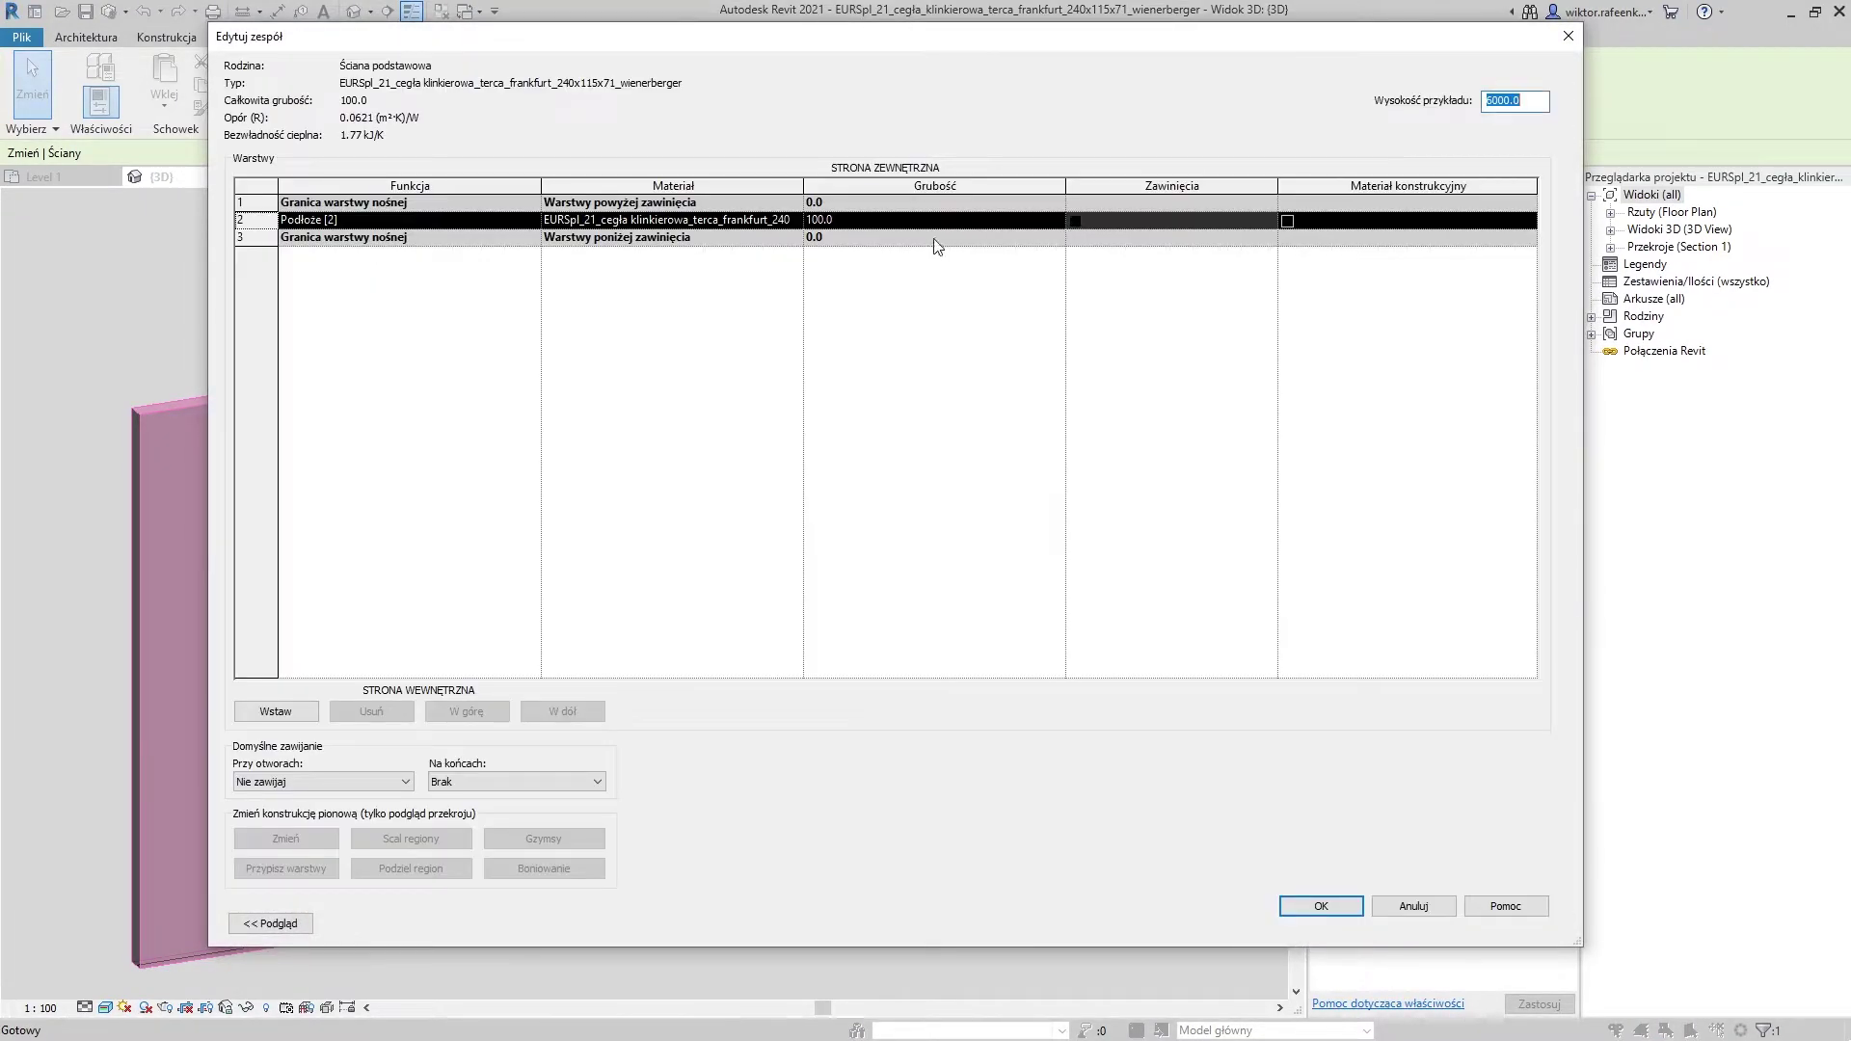
{"action": "left_click", "coordinate": [795, 220]}
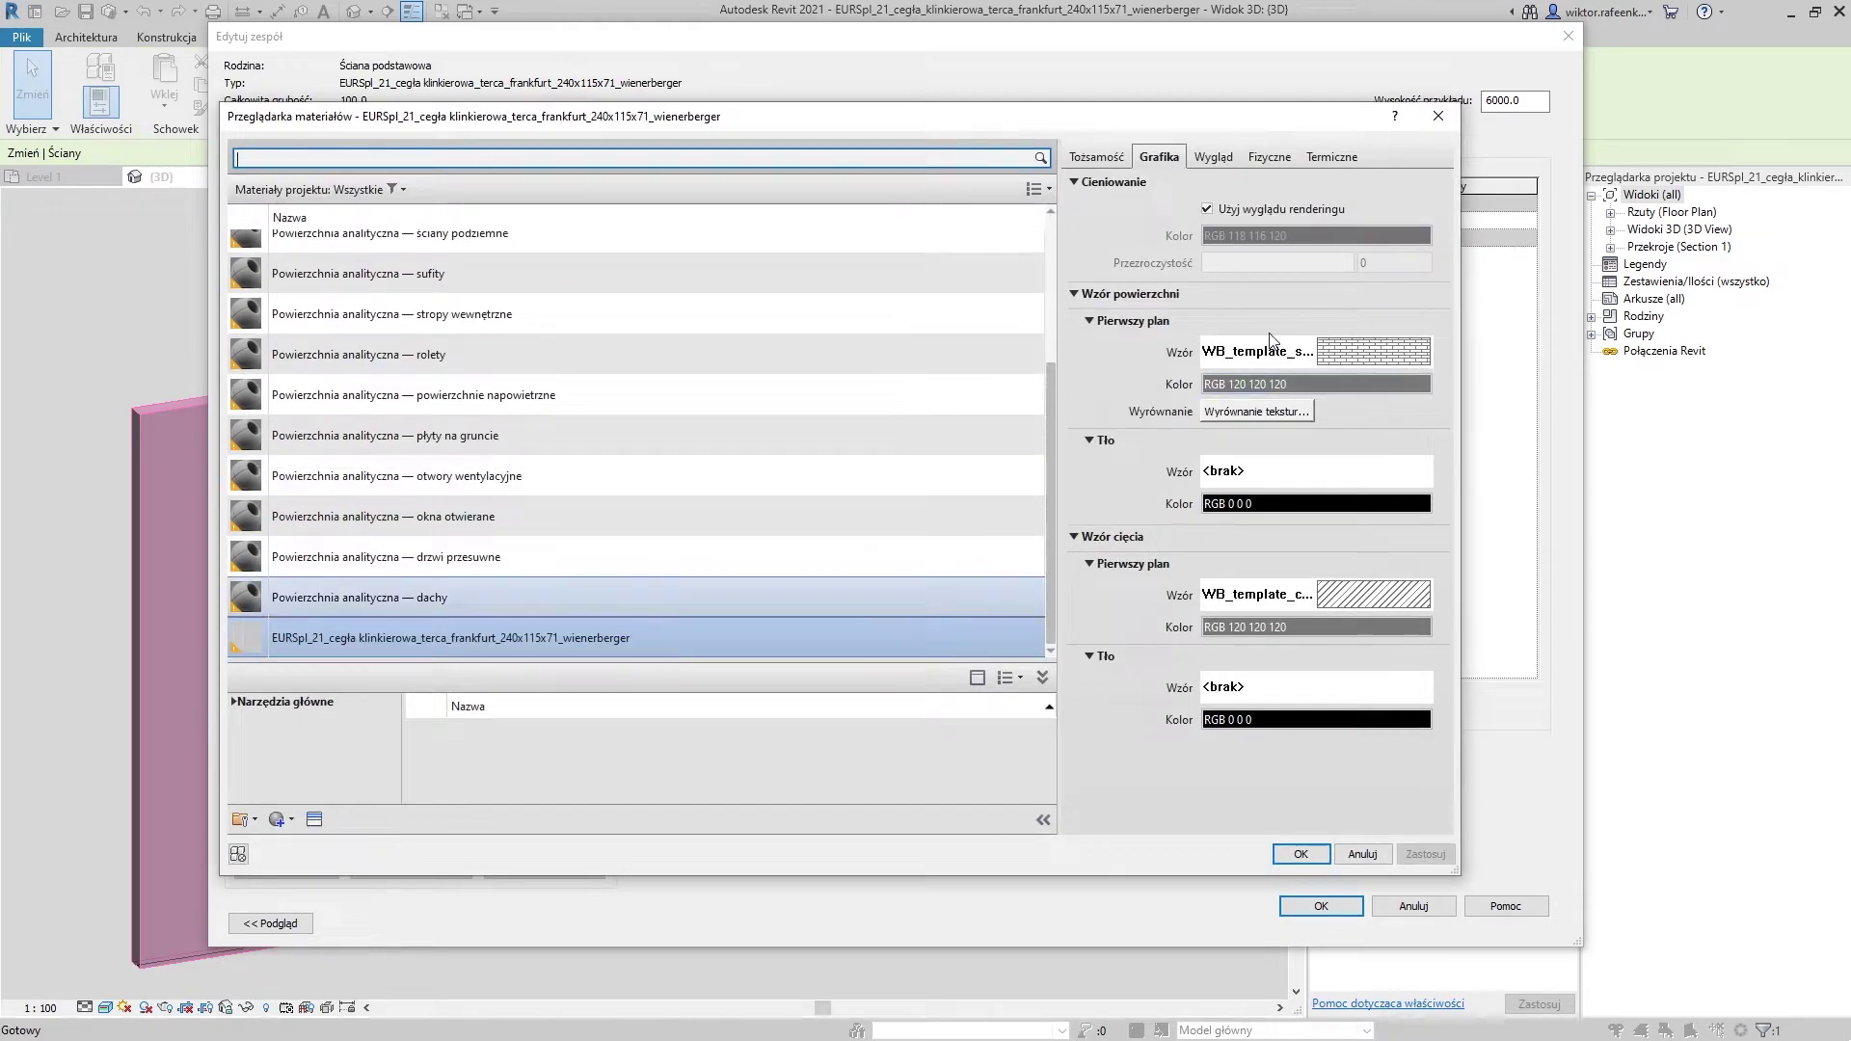
{"action": "left_click_drag", "start_coordinate": [220, 104], "coordinate": [81, 14]}
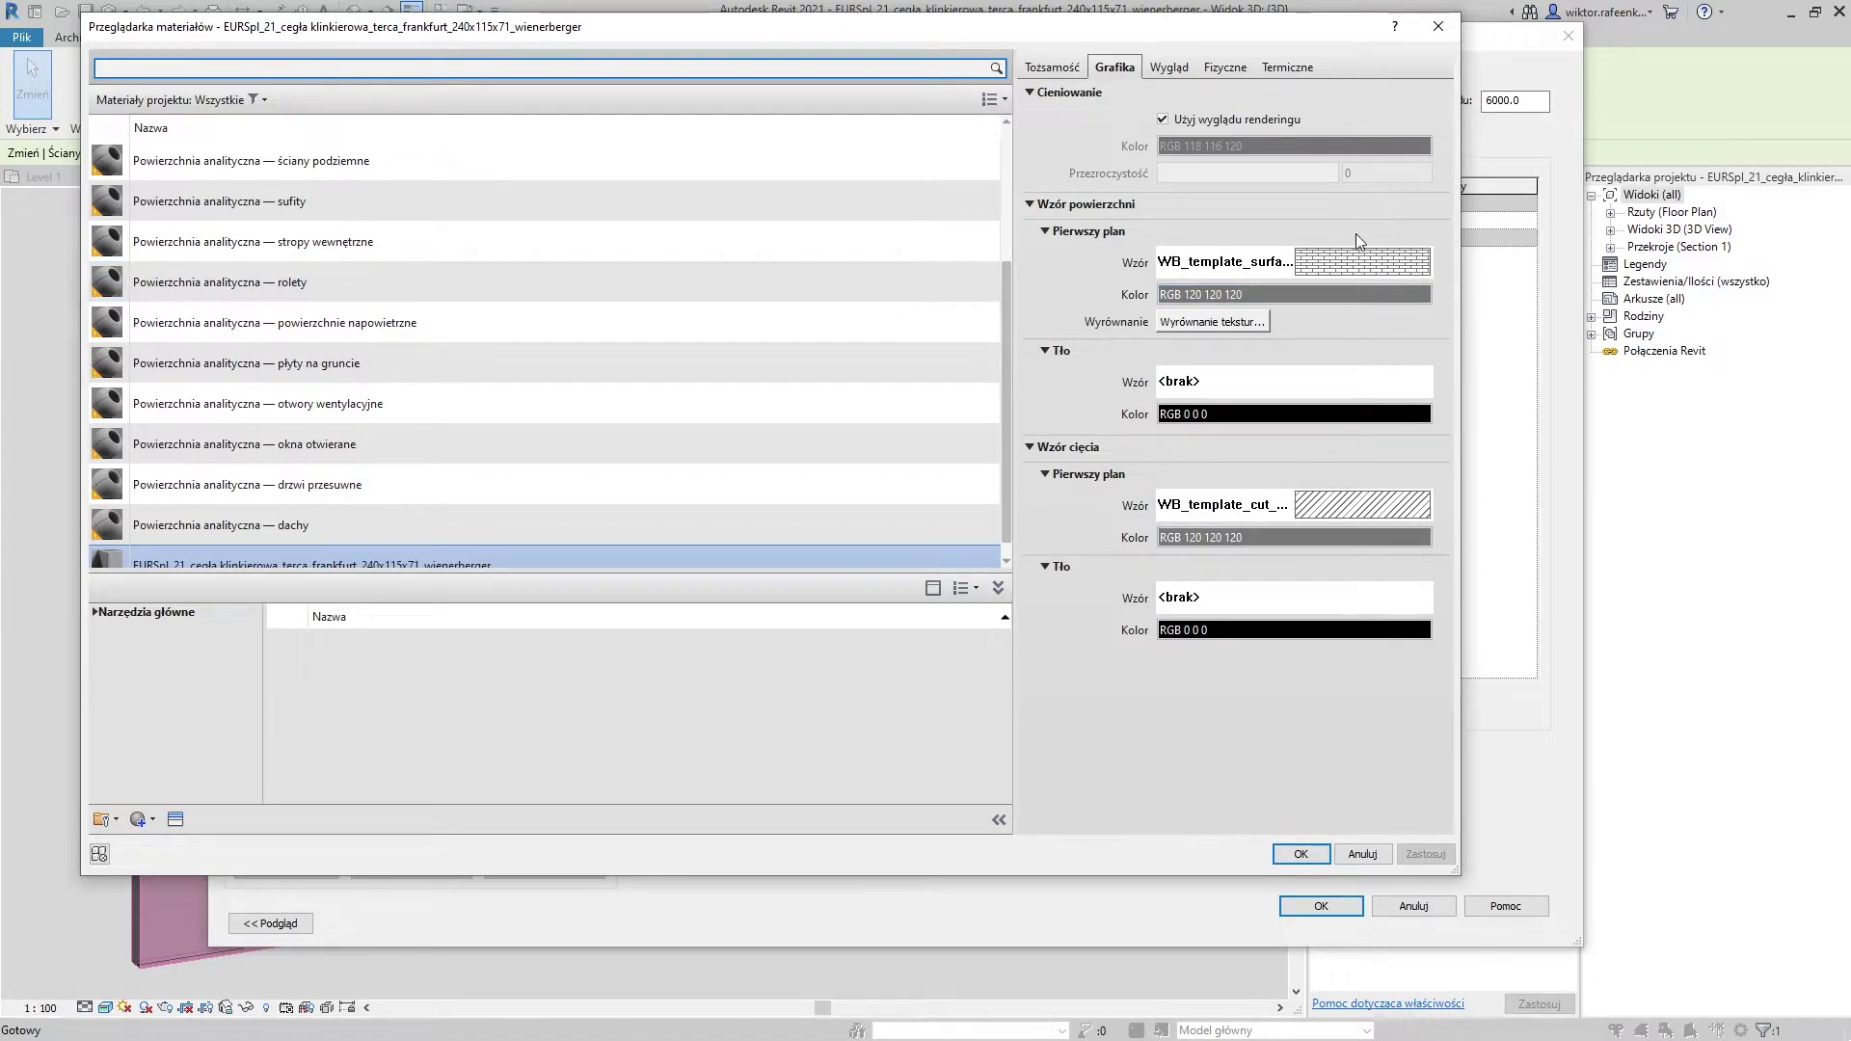
Review the clinker brick's appearance, physical density and thermal properties, then close the browser
{"action": "left_click", "coordinate": [1162, 70]}
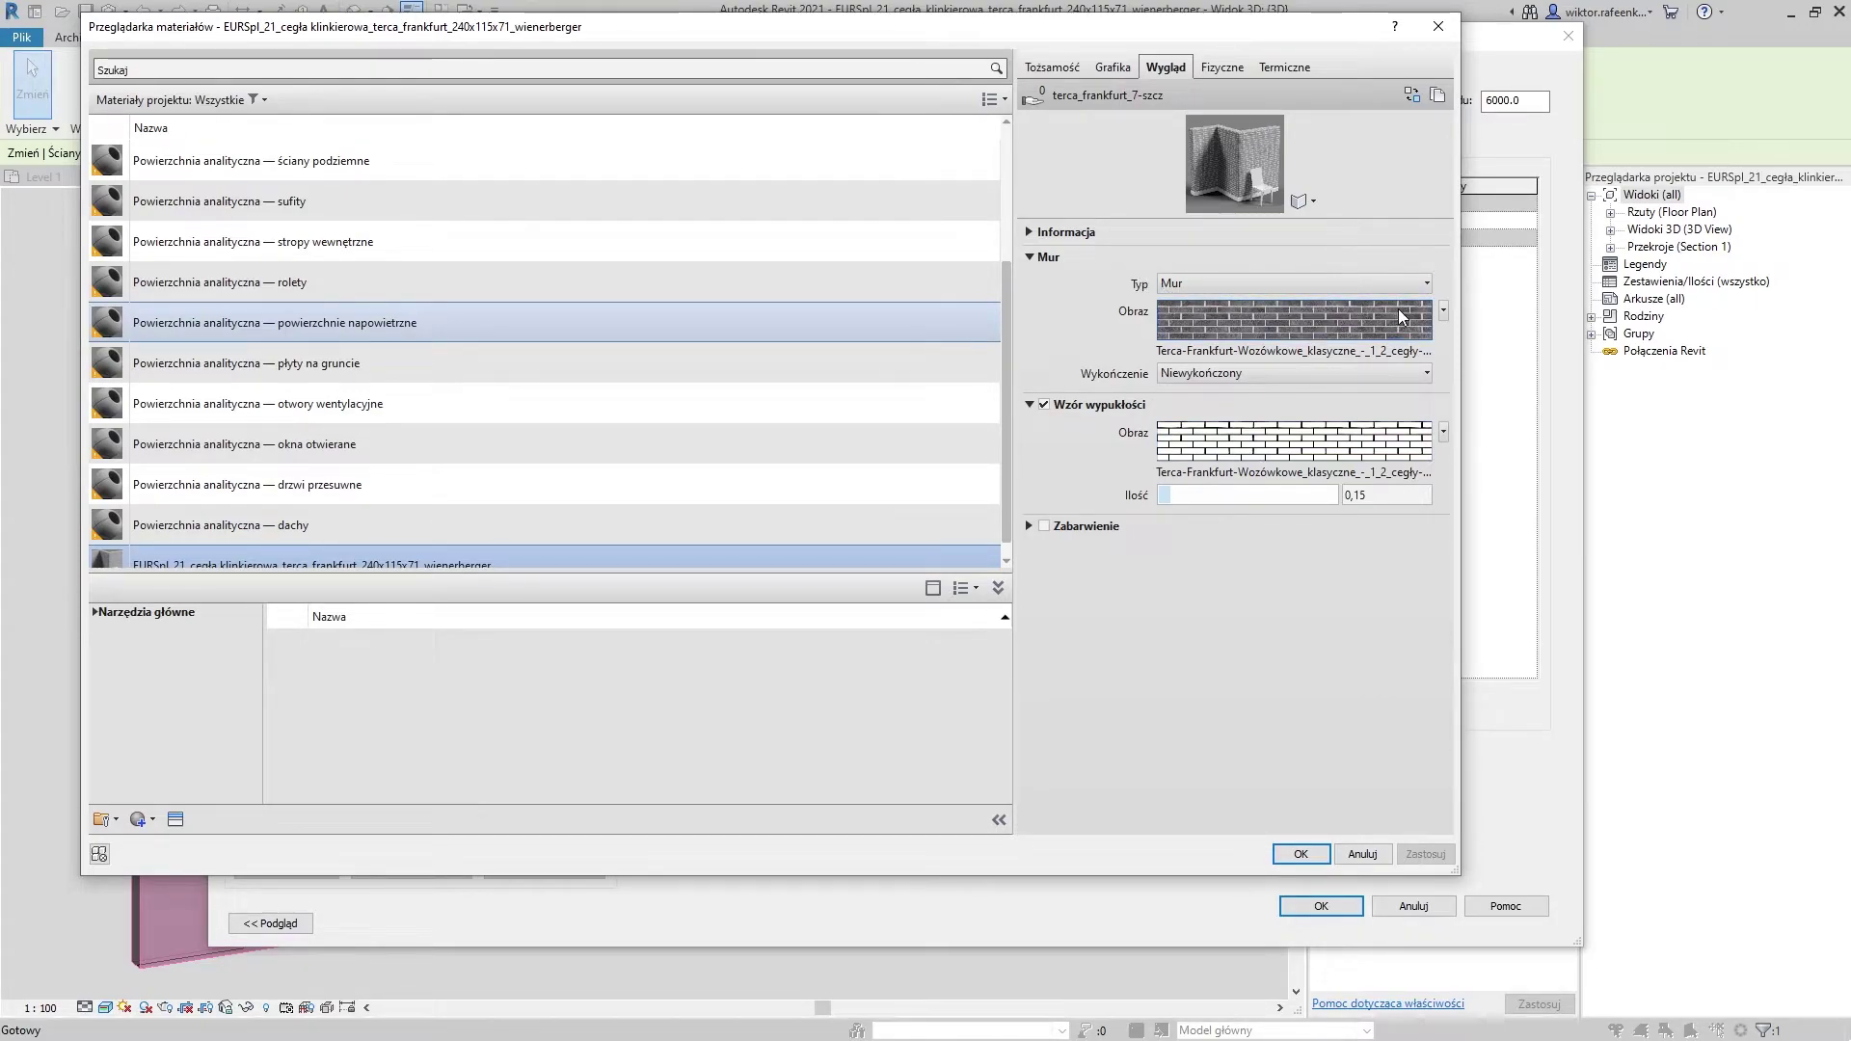
{"action": "left_click", "coordinate": [1233, 68]}
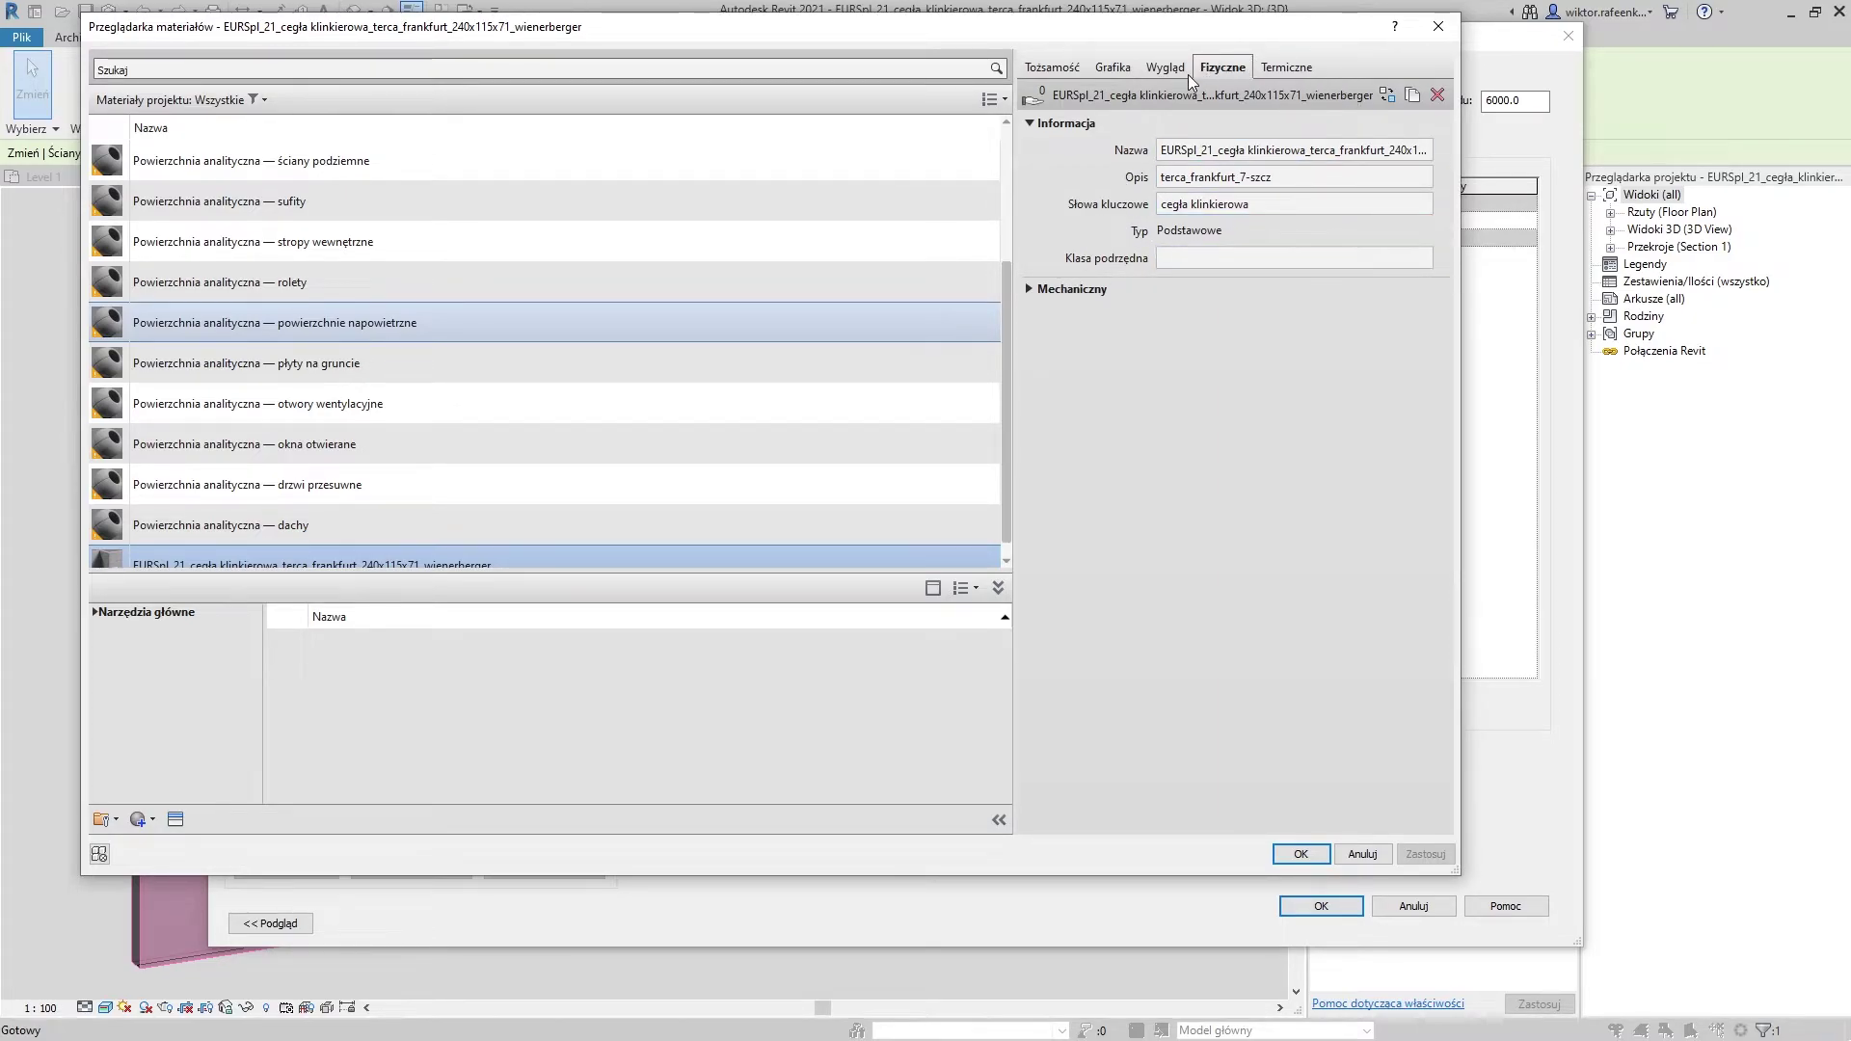
{"action": "left_click", "coordinate": [1050, 294]}
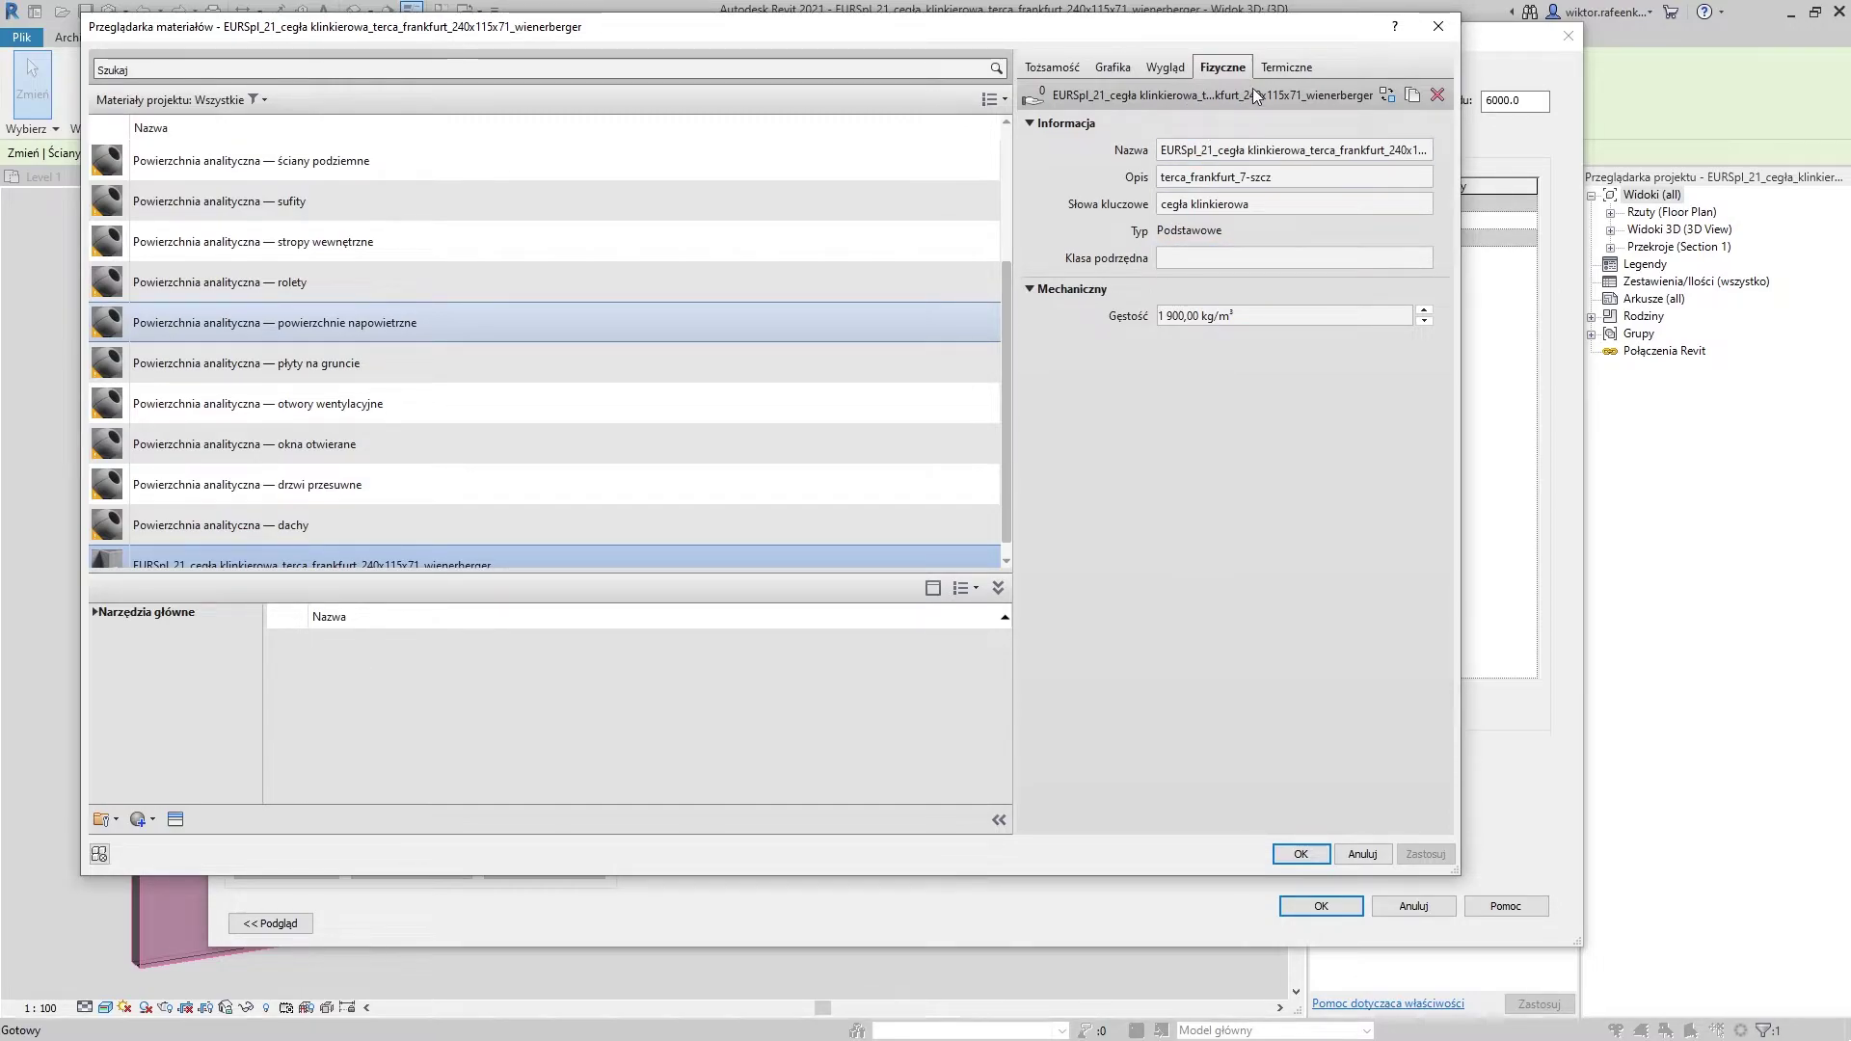
{"action": "left_click", "coordinate": [1282, 70]}
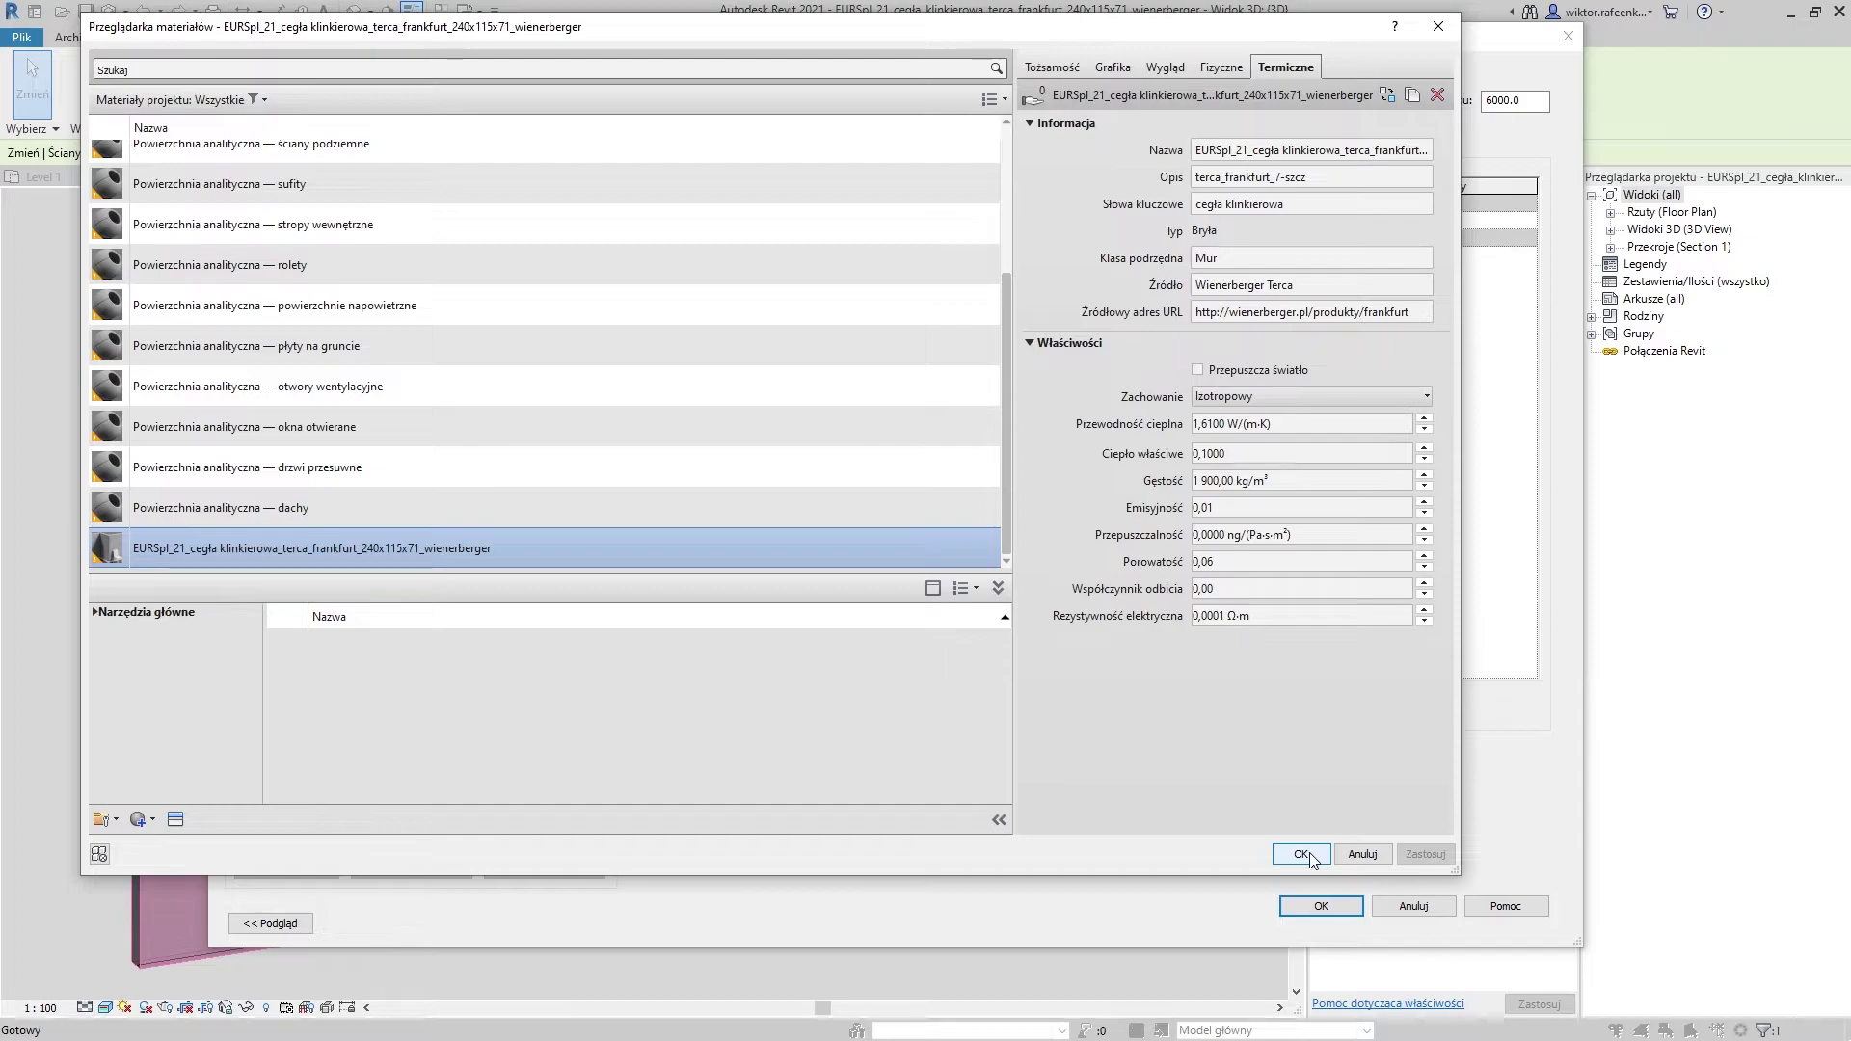
{"action": "left_click", "coordinate": [1301, 854]}
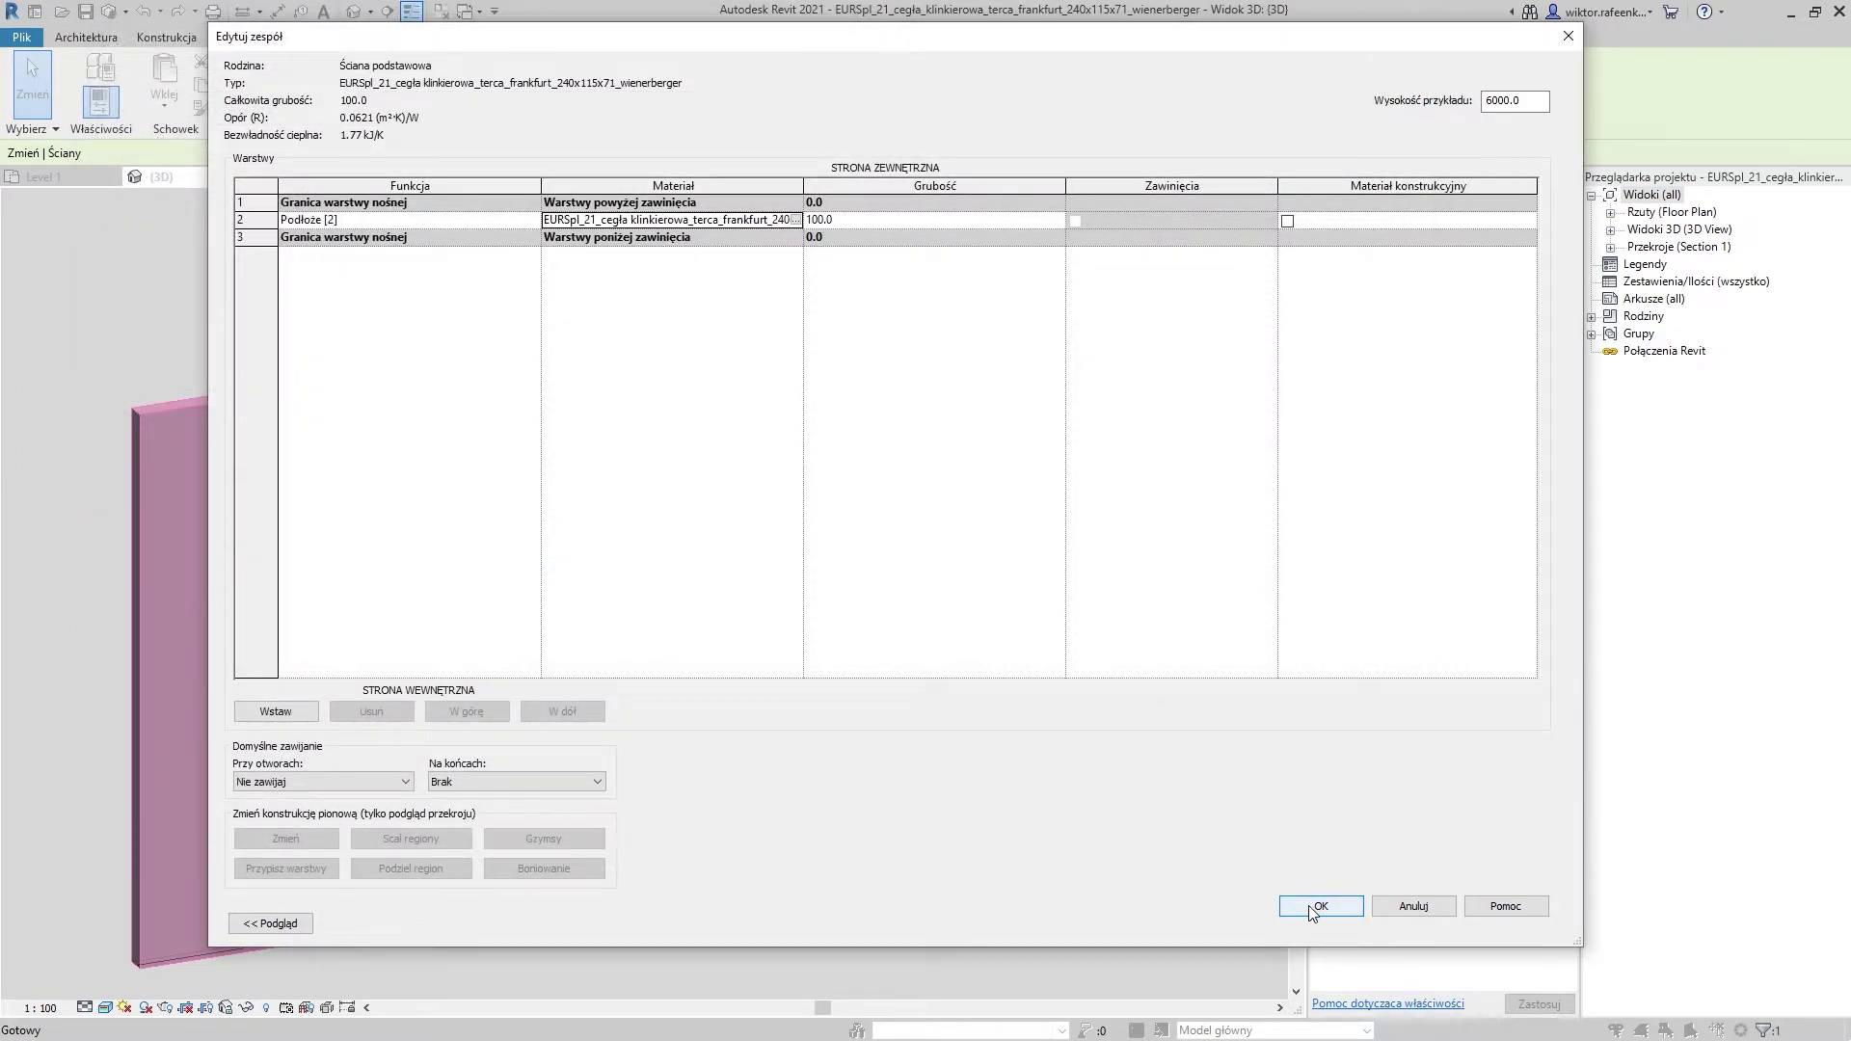
Confirm the Edit Assembly and Type Properties dialogs and clear the wall selection
{"action": "left_click", "coordinate": [1313, 910]}
{"action": "left_click", "coordinate": [1313, 911]}
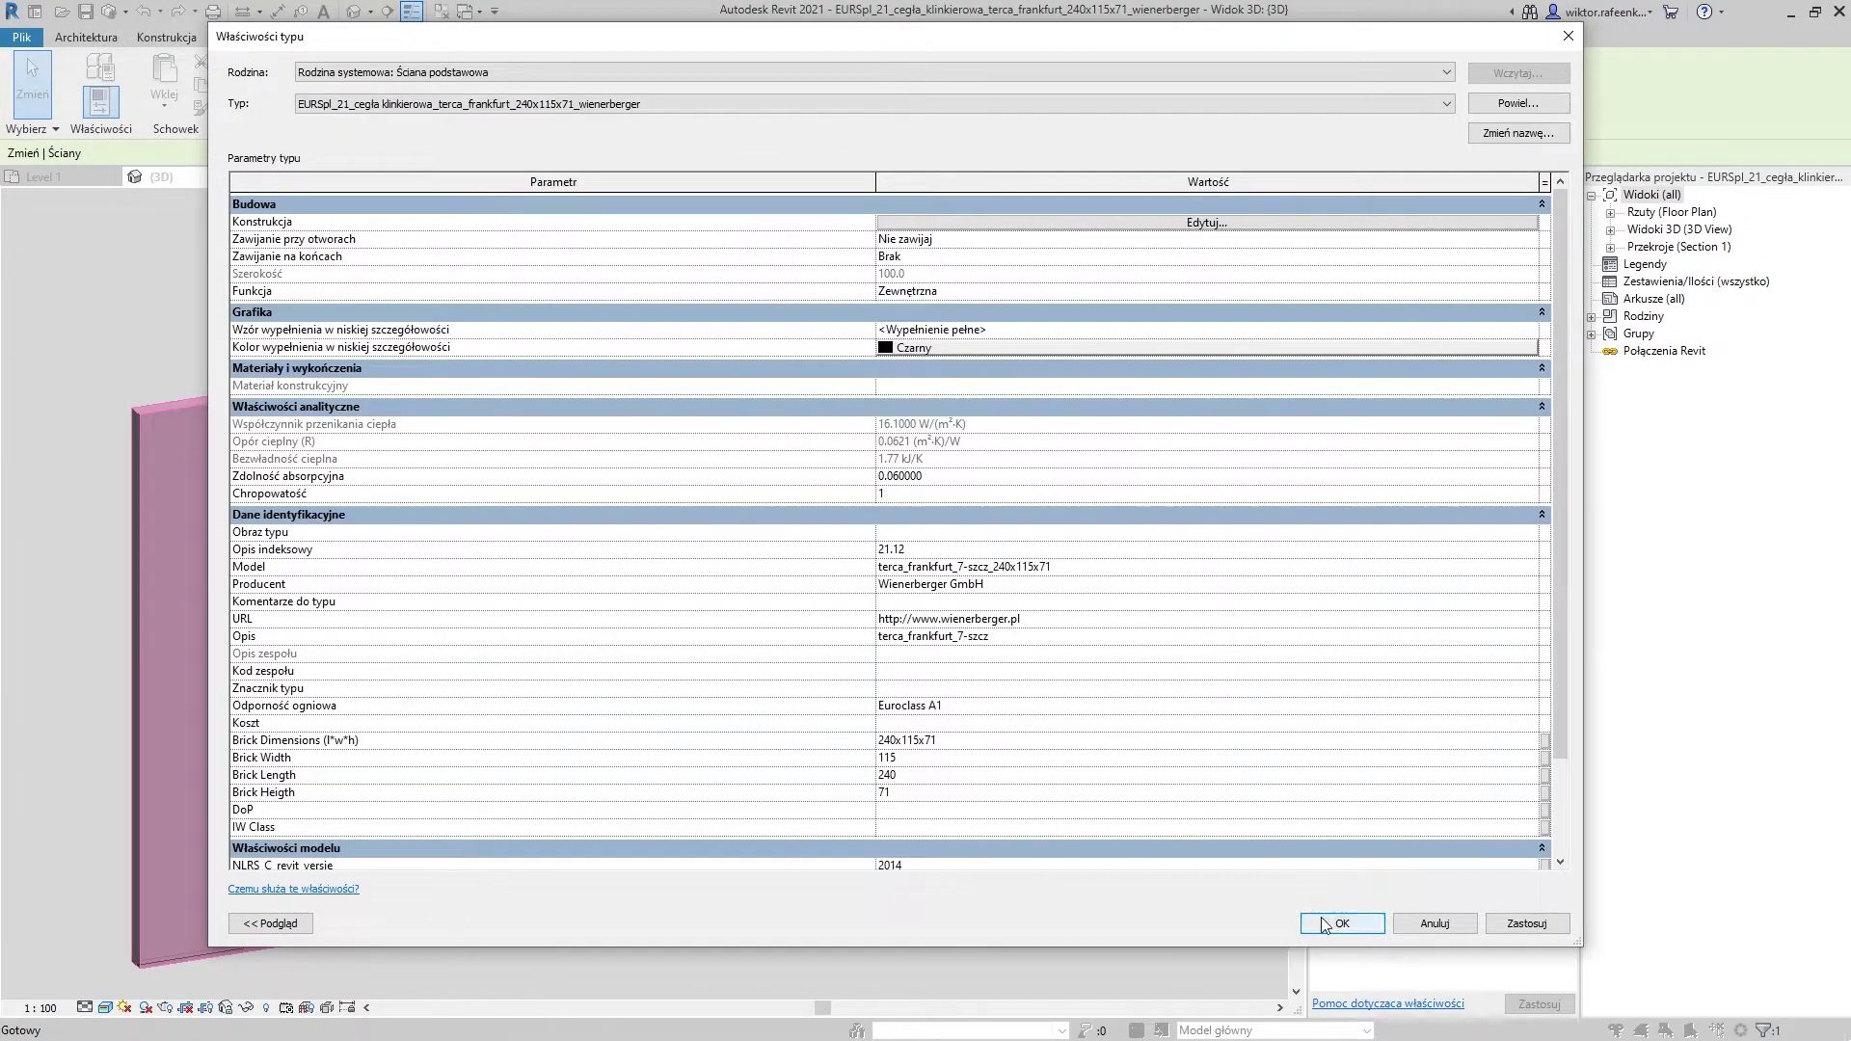
{"action": "key", "text": "Escape"}
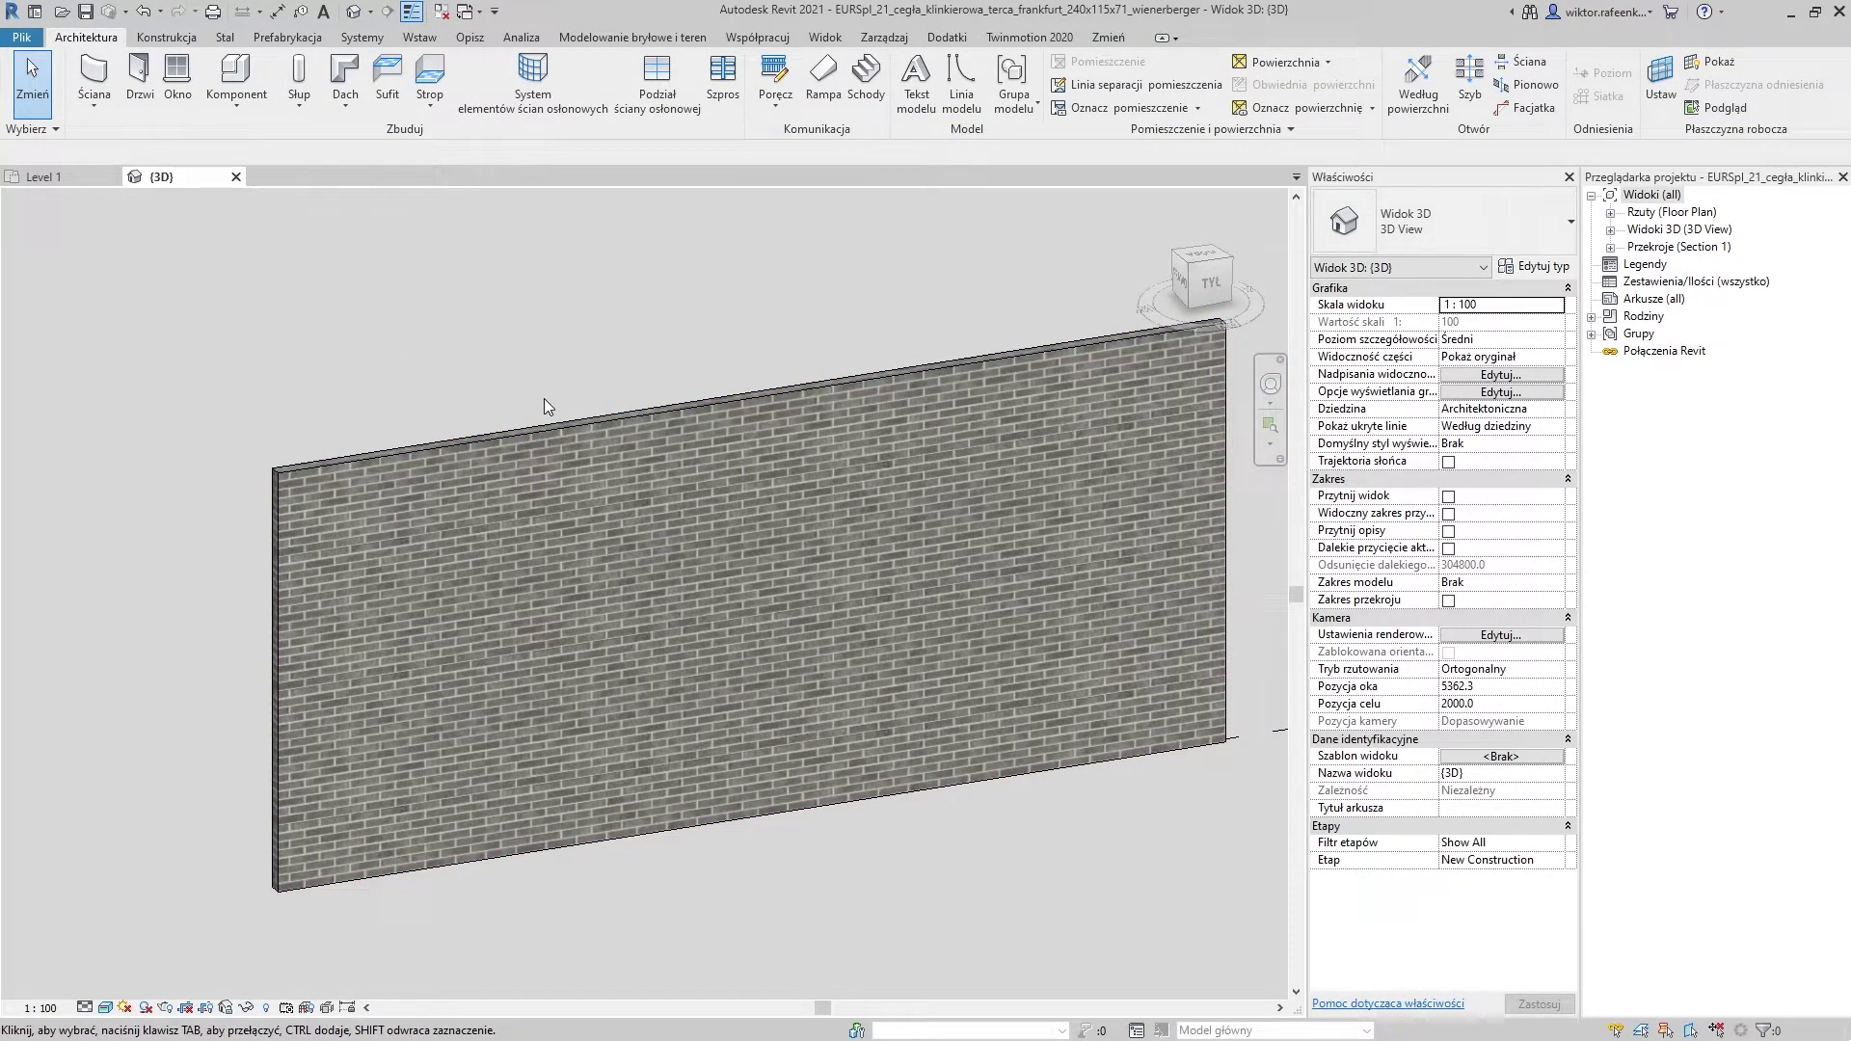
Open Porotherm_lekcja_5 from Desktop > Porotherm_BIM_studio > 05_Lekcja_generator_tekstur
{"action": "left_click", "coordinate": [18, 40]}
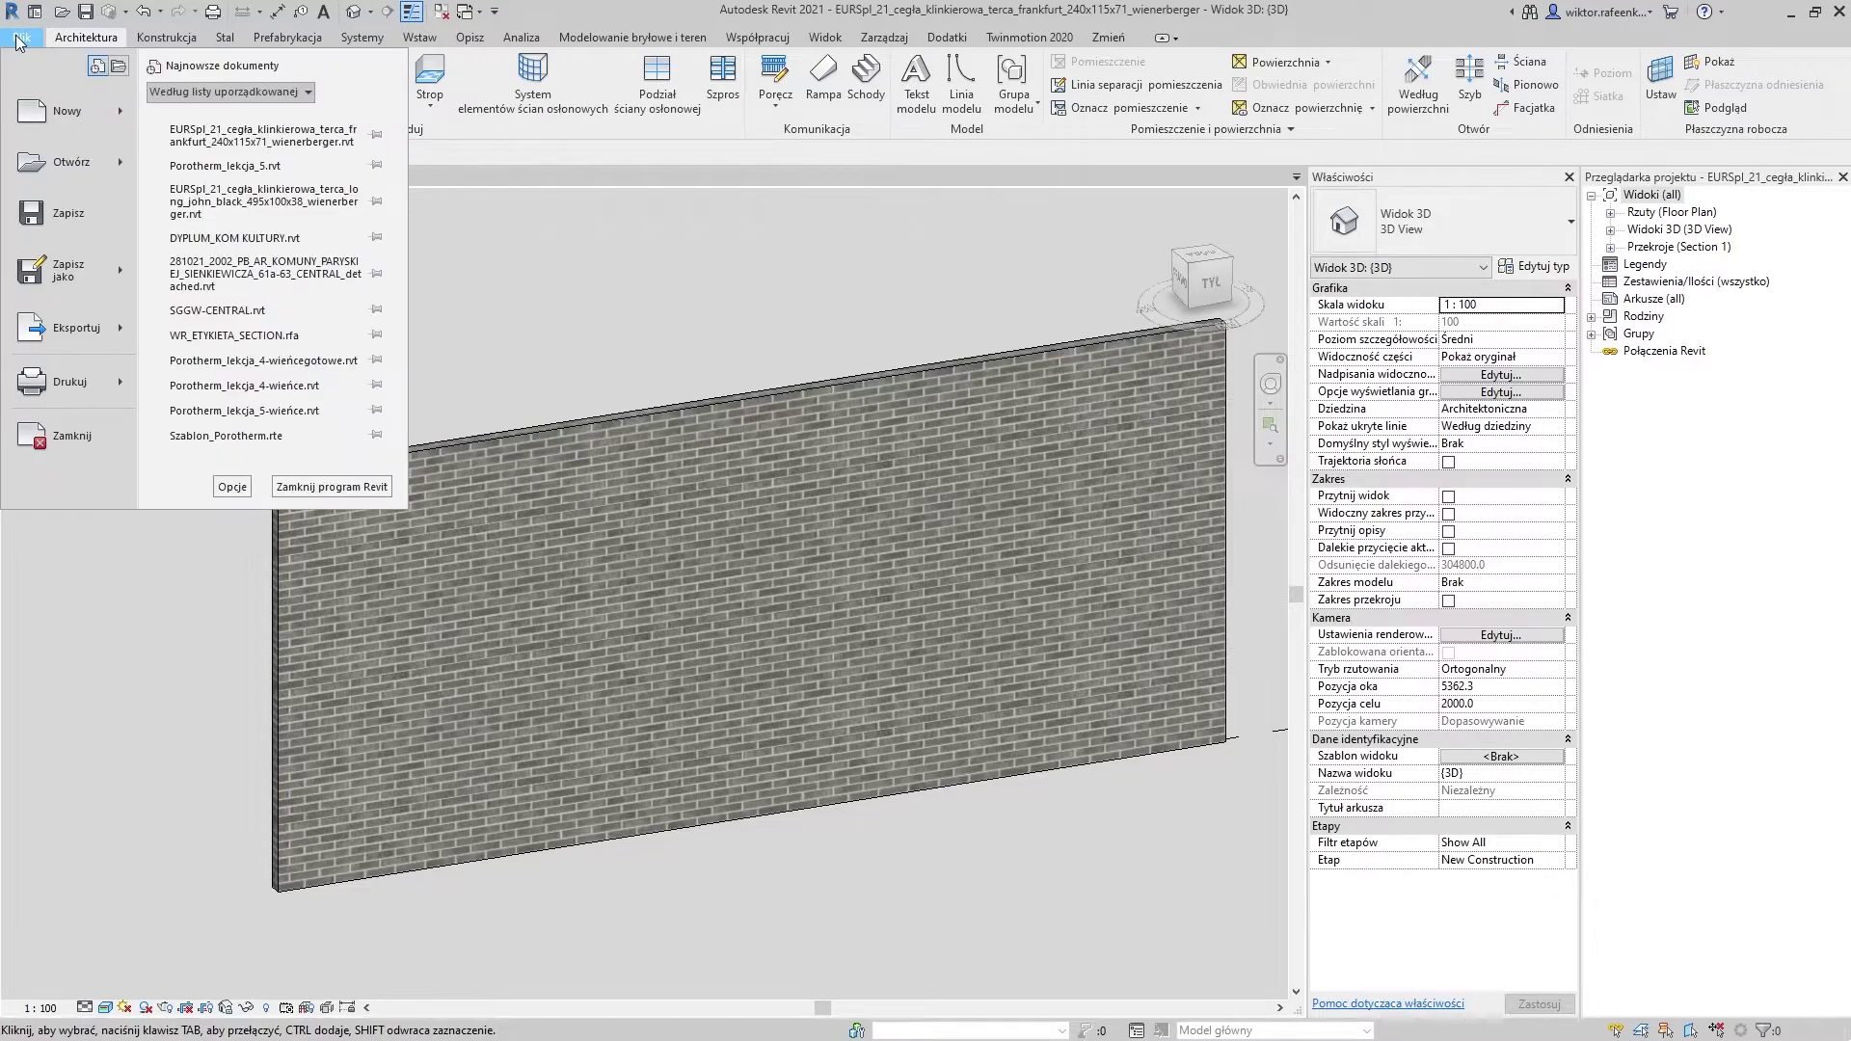
{"action": "left_click", "coordinate": [77, 172]}
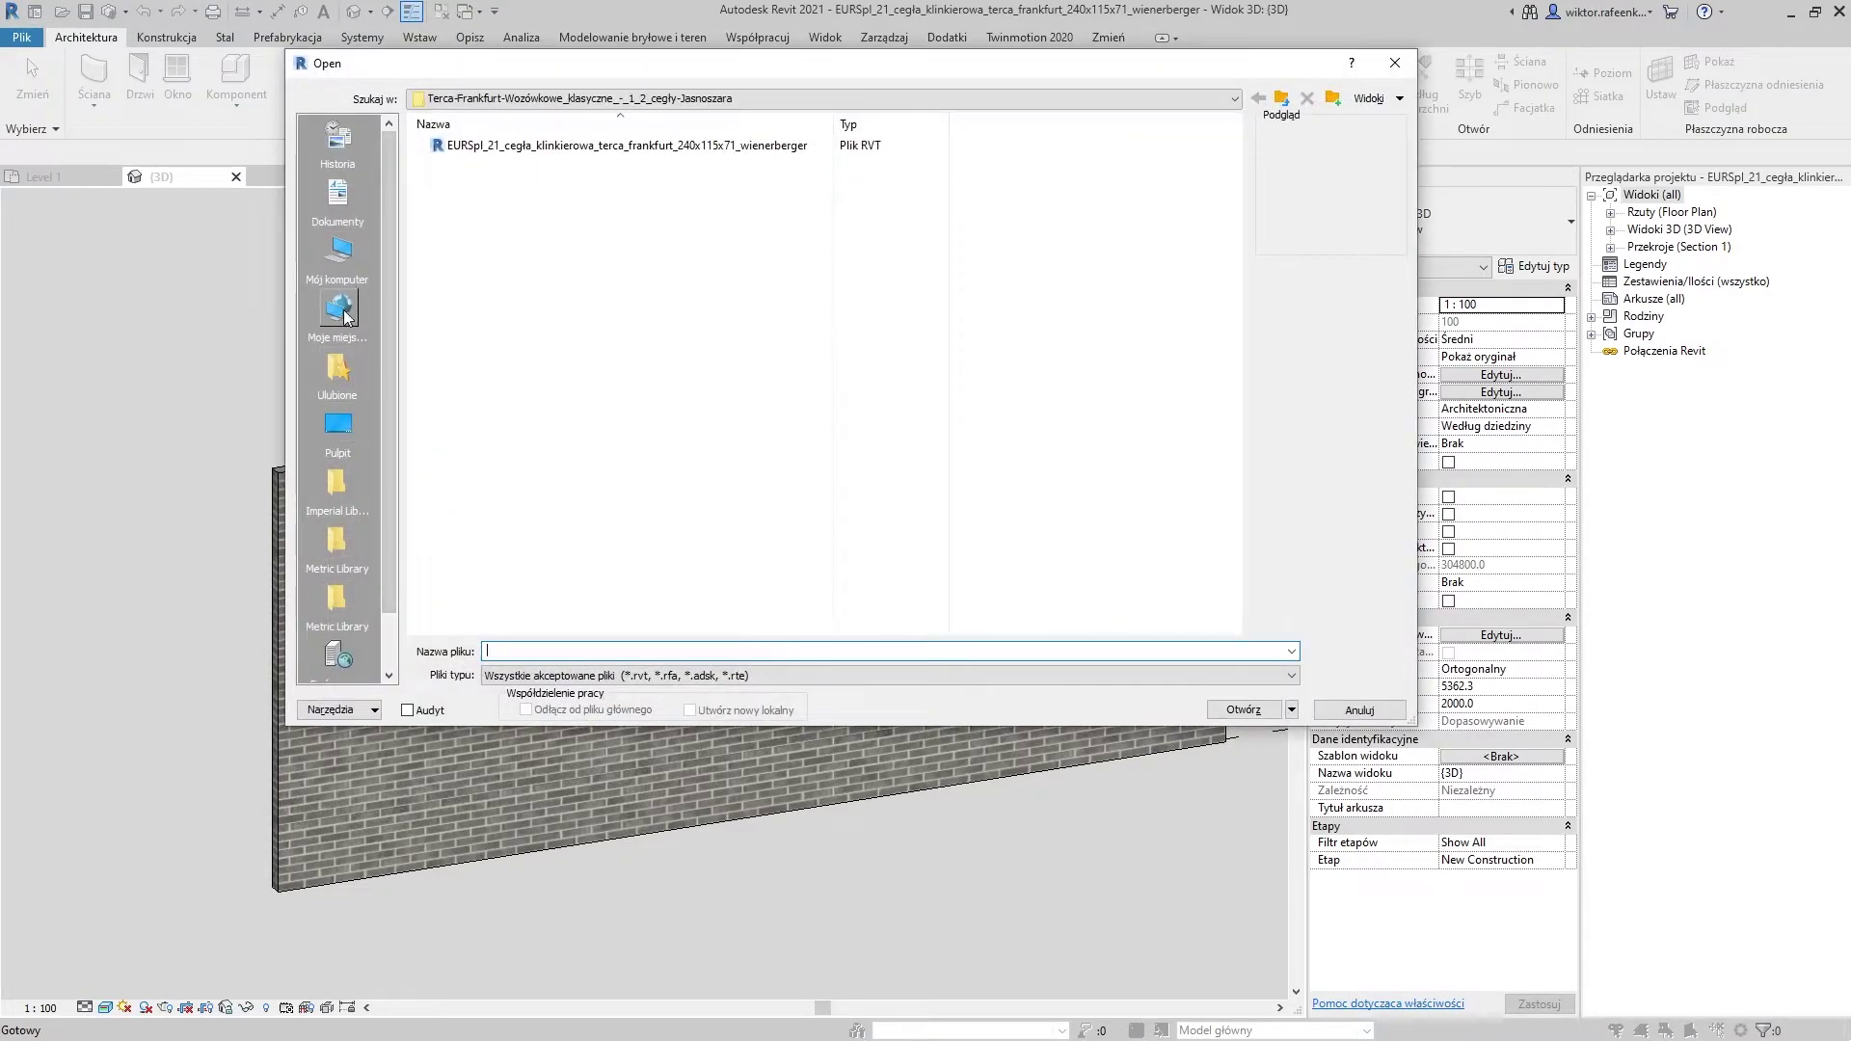
{"action": "left_click", "coordinate": [342, 259]}
{"action": "left_click", "coordinate": [337, 426]}
{"action": "left_click", "coordinate": [501, 383]}
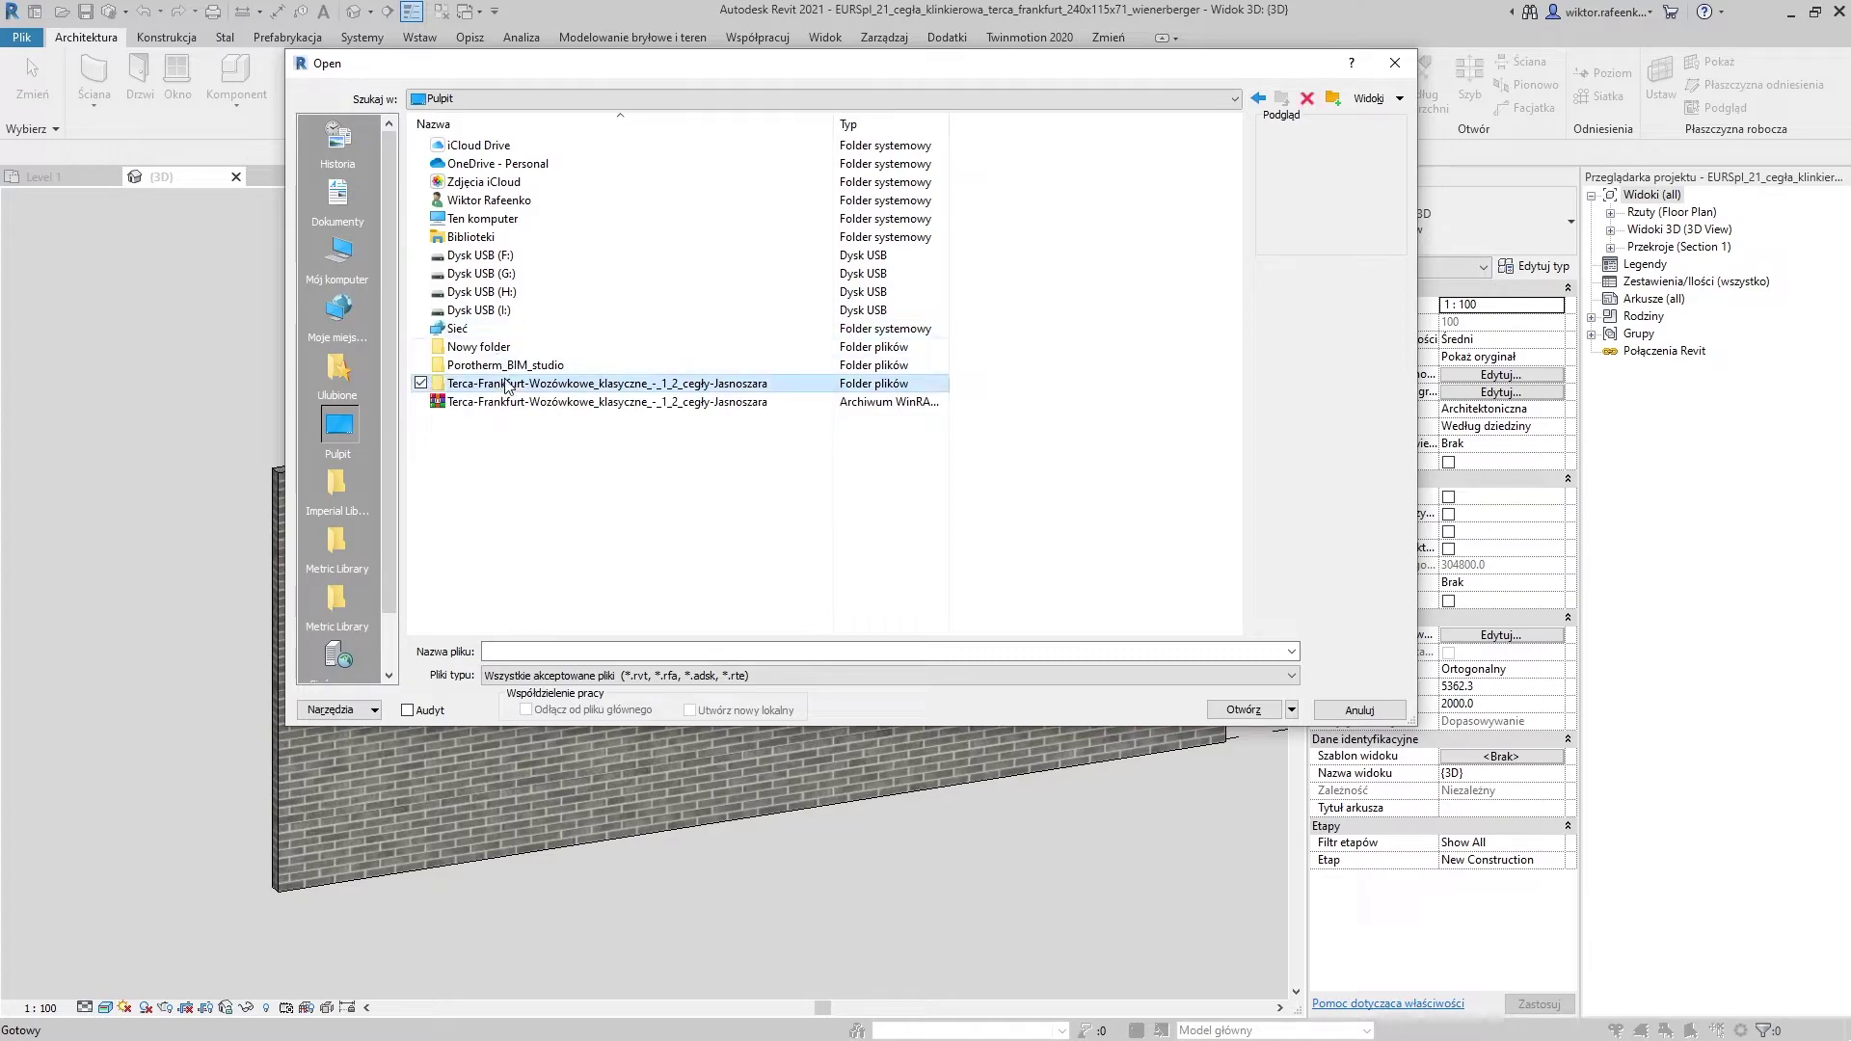
{"action": "double_click", "coordinate": [500, 367]}
{"action": "double_click", "coordinate": [535, 239]}
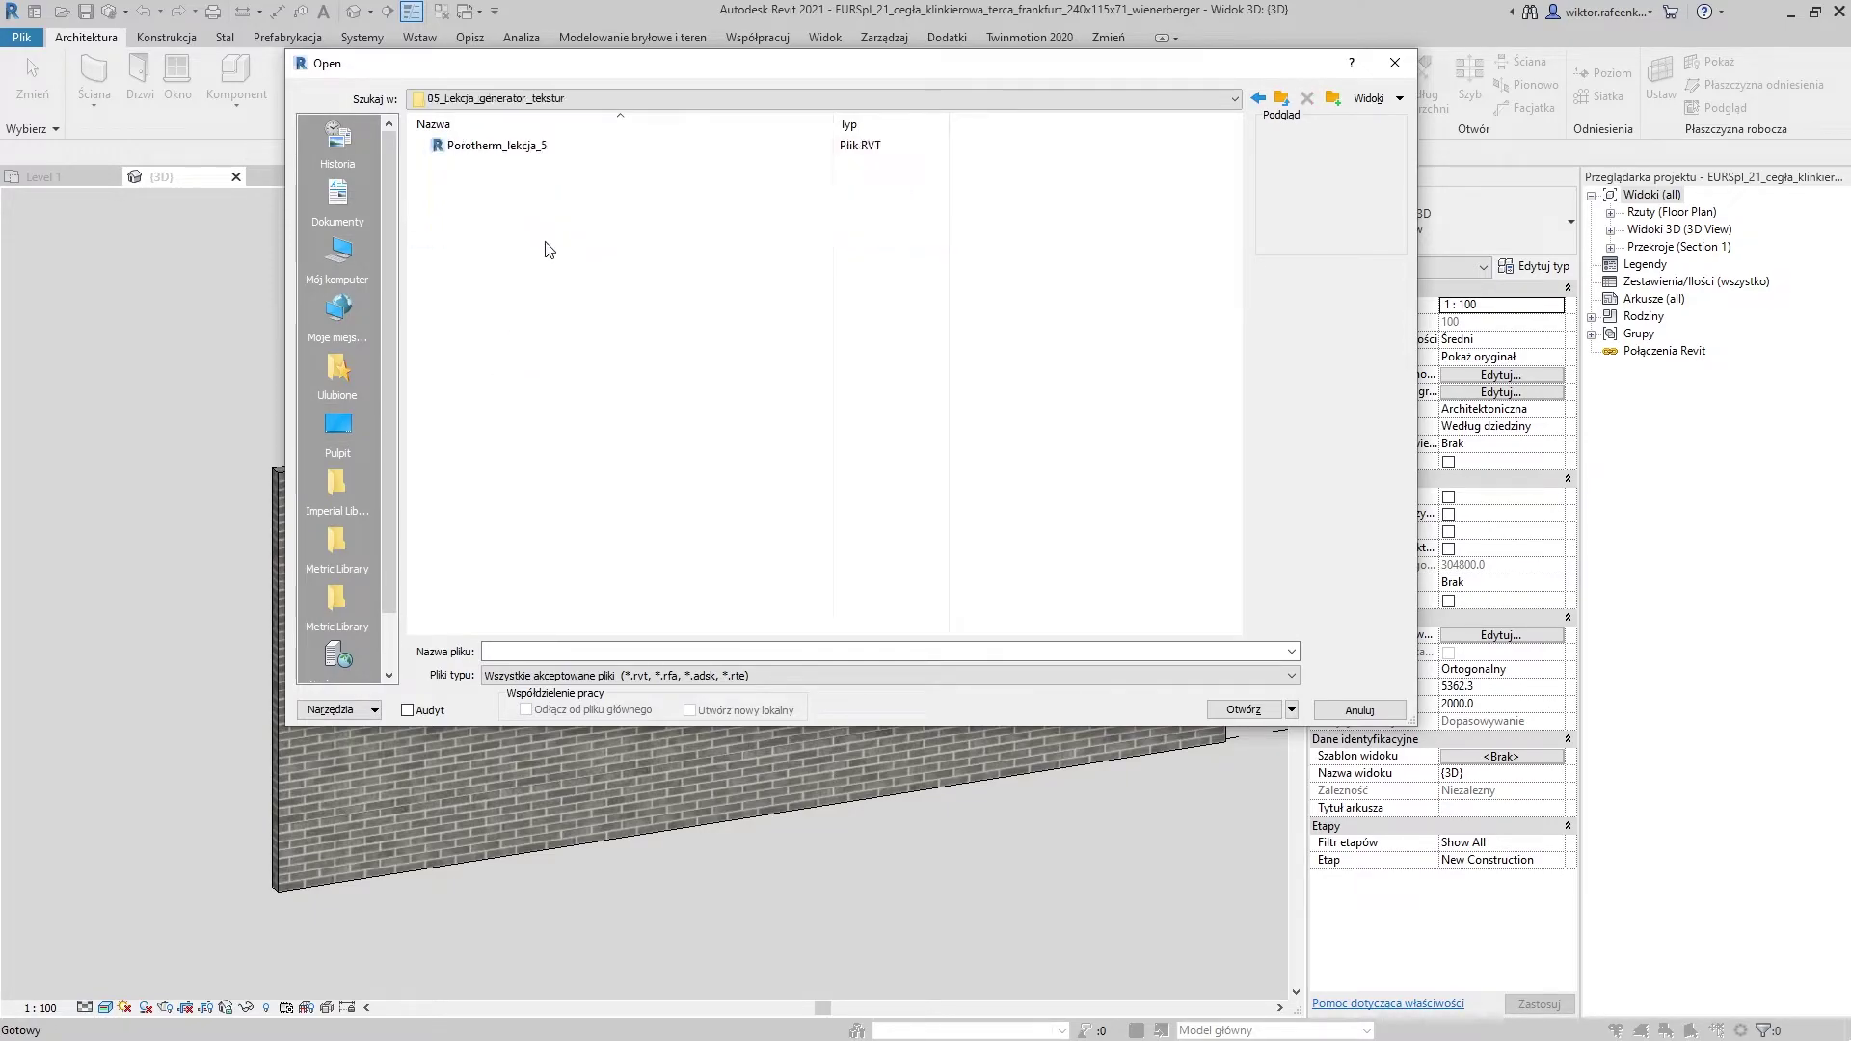
{"action": "left_click", "coordinate": [503, 146]}
{"action": "left_click", "coordinate": [1243, 709]}
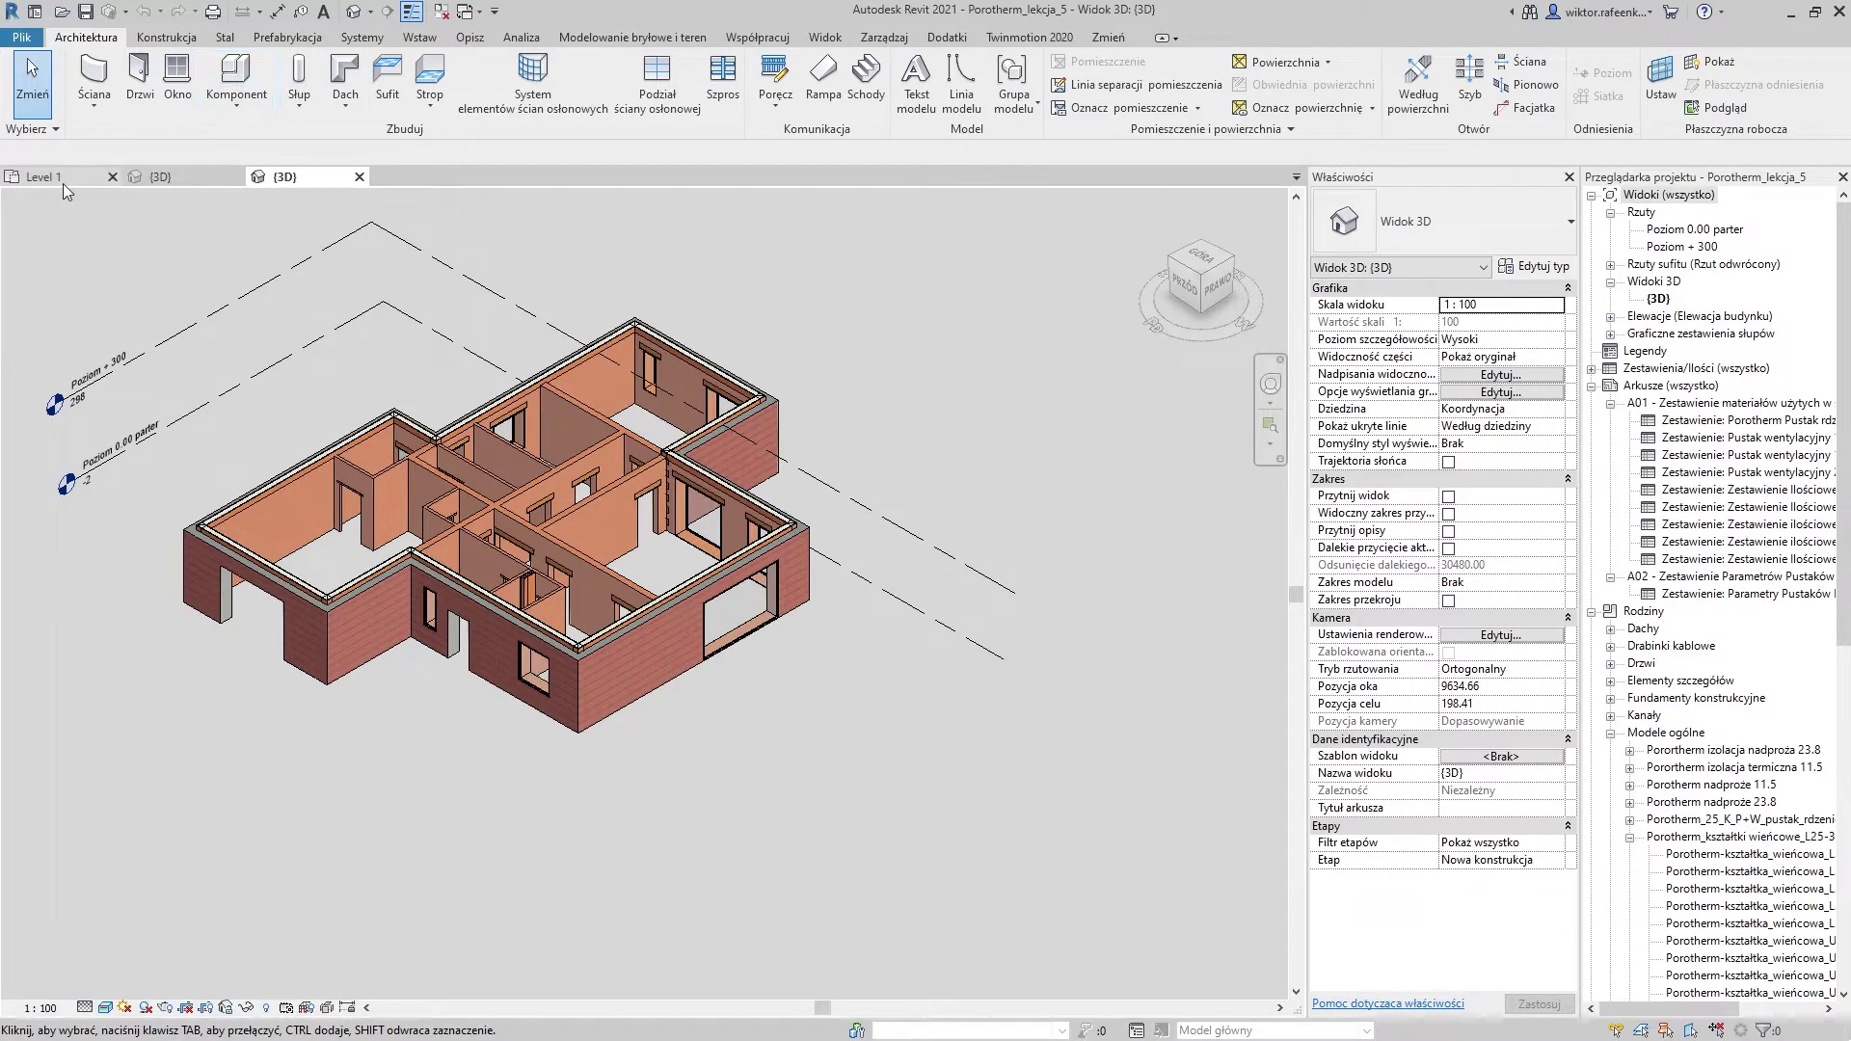
Open the Poziom 0.00 parter plan, then copy the sample brick wall to the clipboard
{"action": "double_click", "coordinate": [1683, 231]}
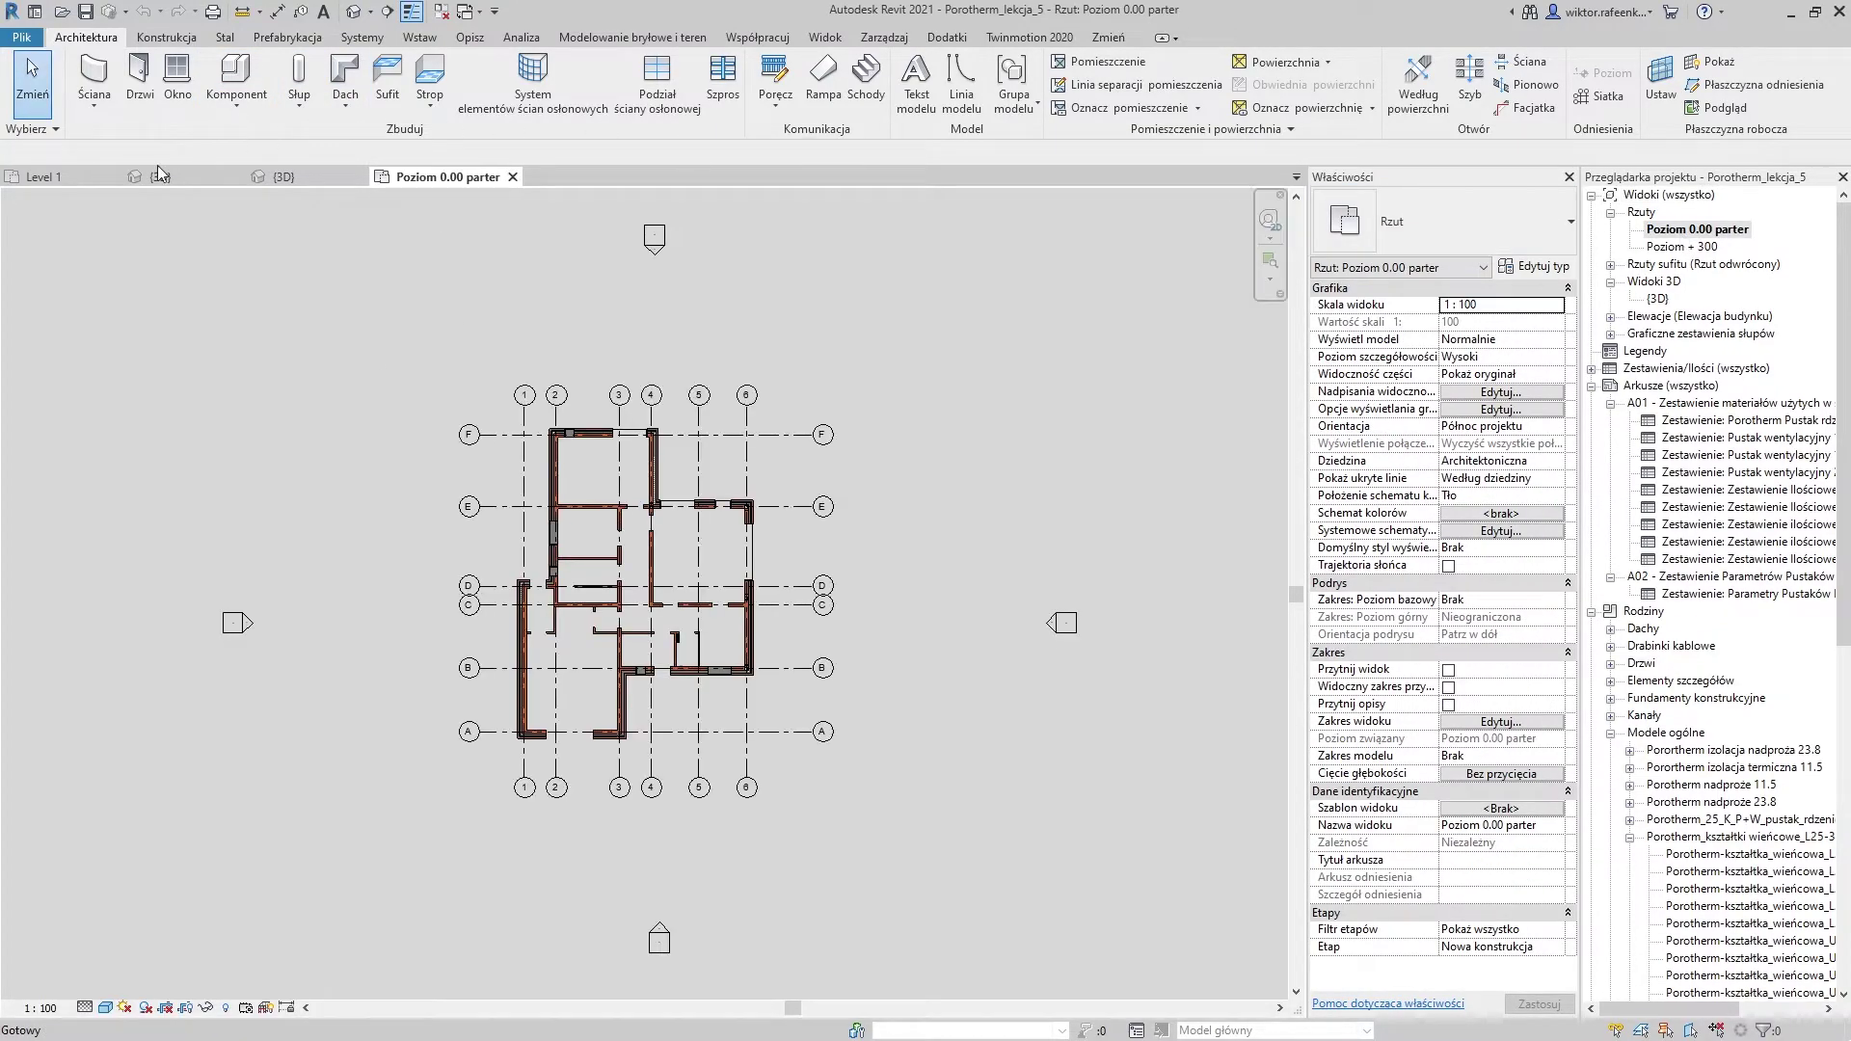
{"action": "left_click", "coordinate": [44, 177]}
{"action": "left_click", "coordinate": [654, 544]}
{"action": "scroll", "coordinate": [654, 548], "scroll_direction": "down", "scroll_amount": 1}
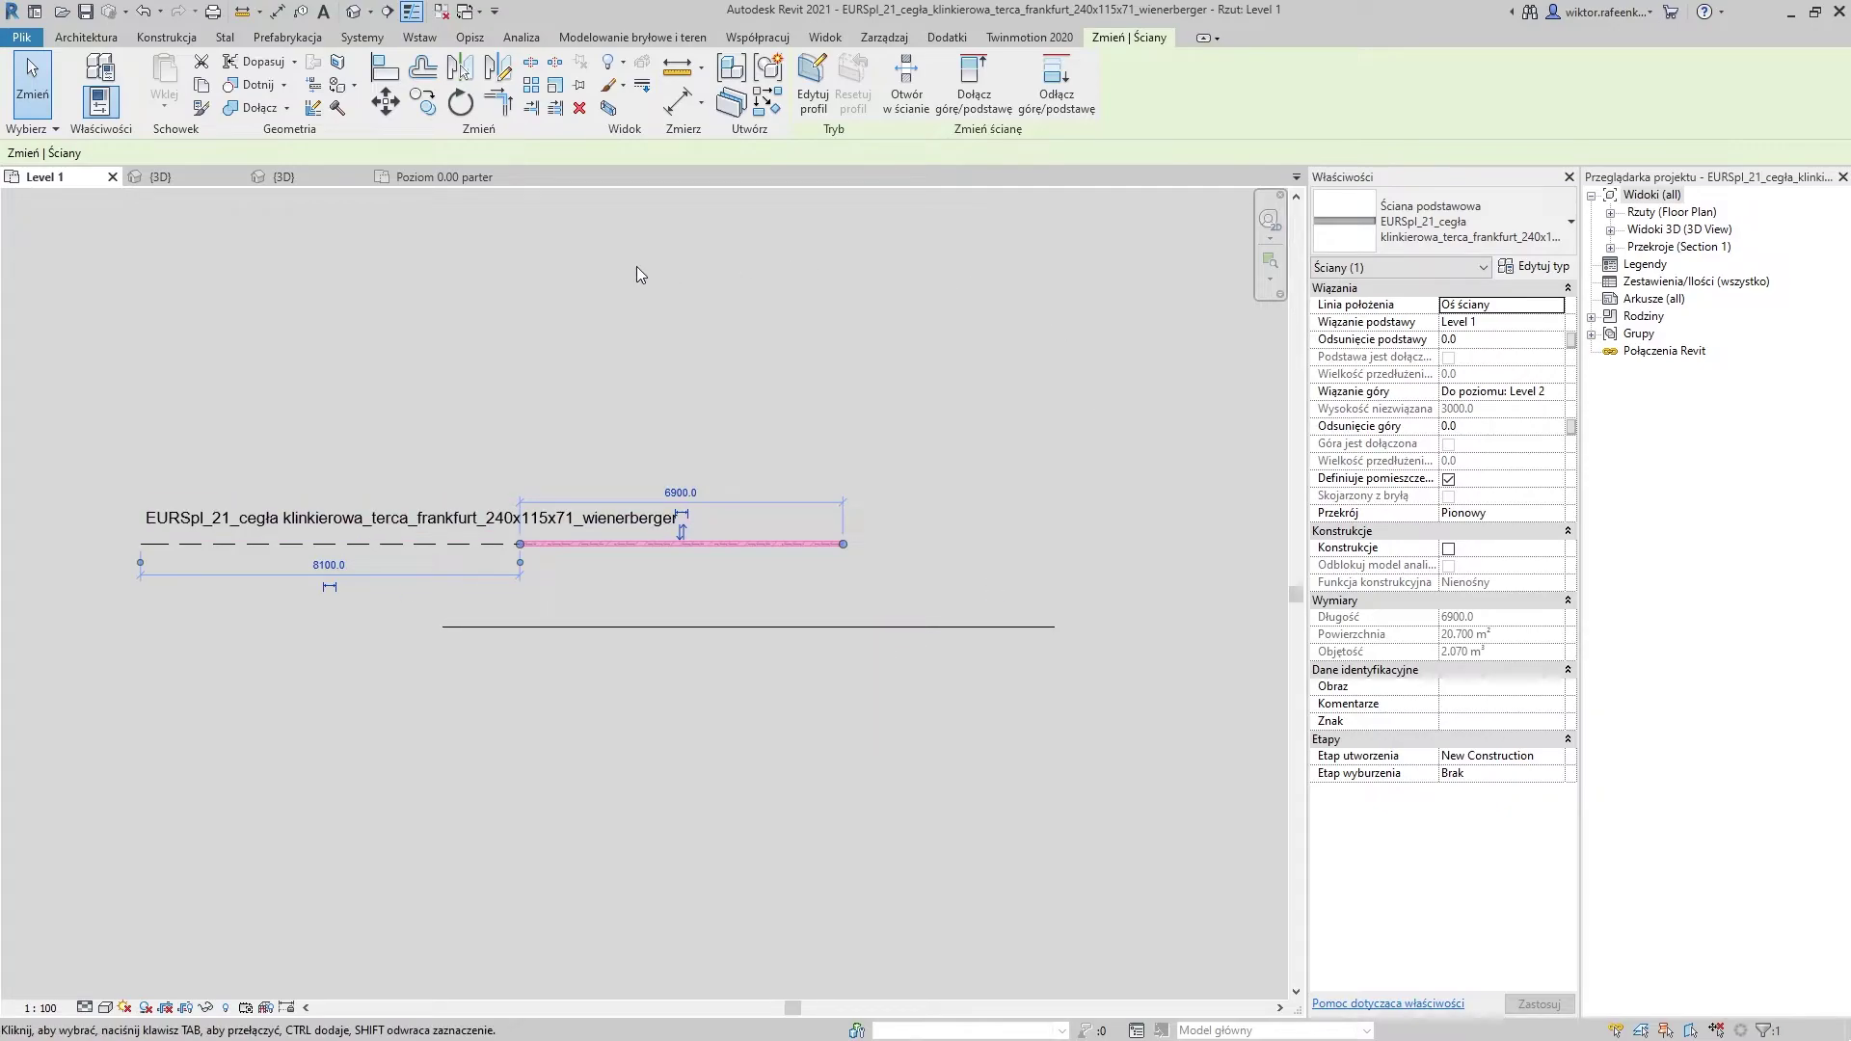
{"action": "left_click", "coordinate": [202, 86]}
Paste the brick wall into the parter plan right of the house near grid F
{"action": "left_click", "coordinate": [451, 179]}
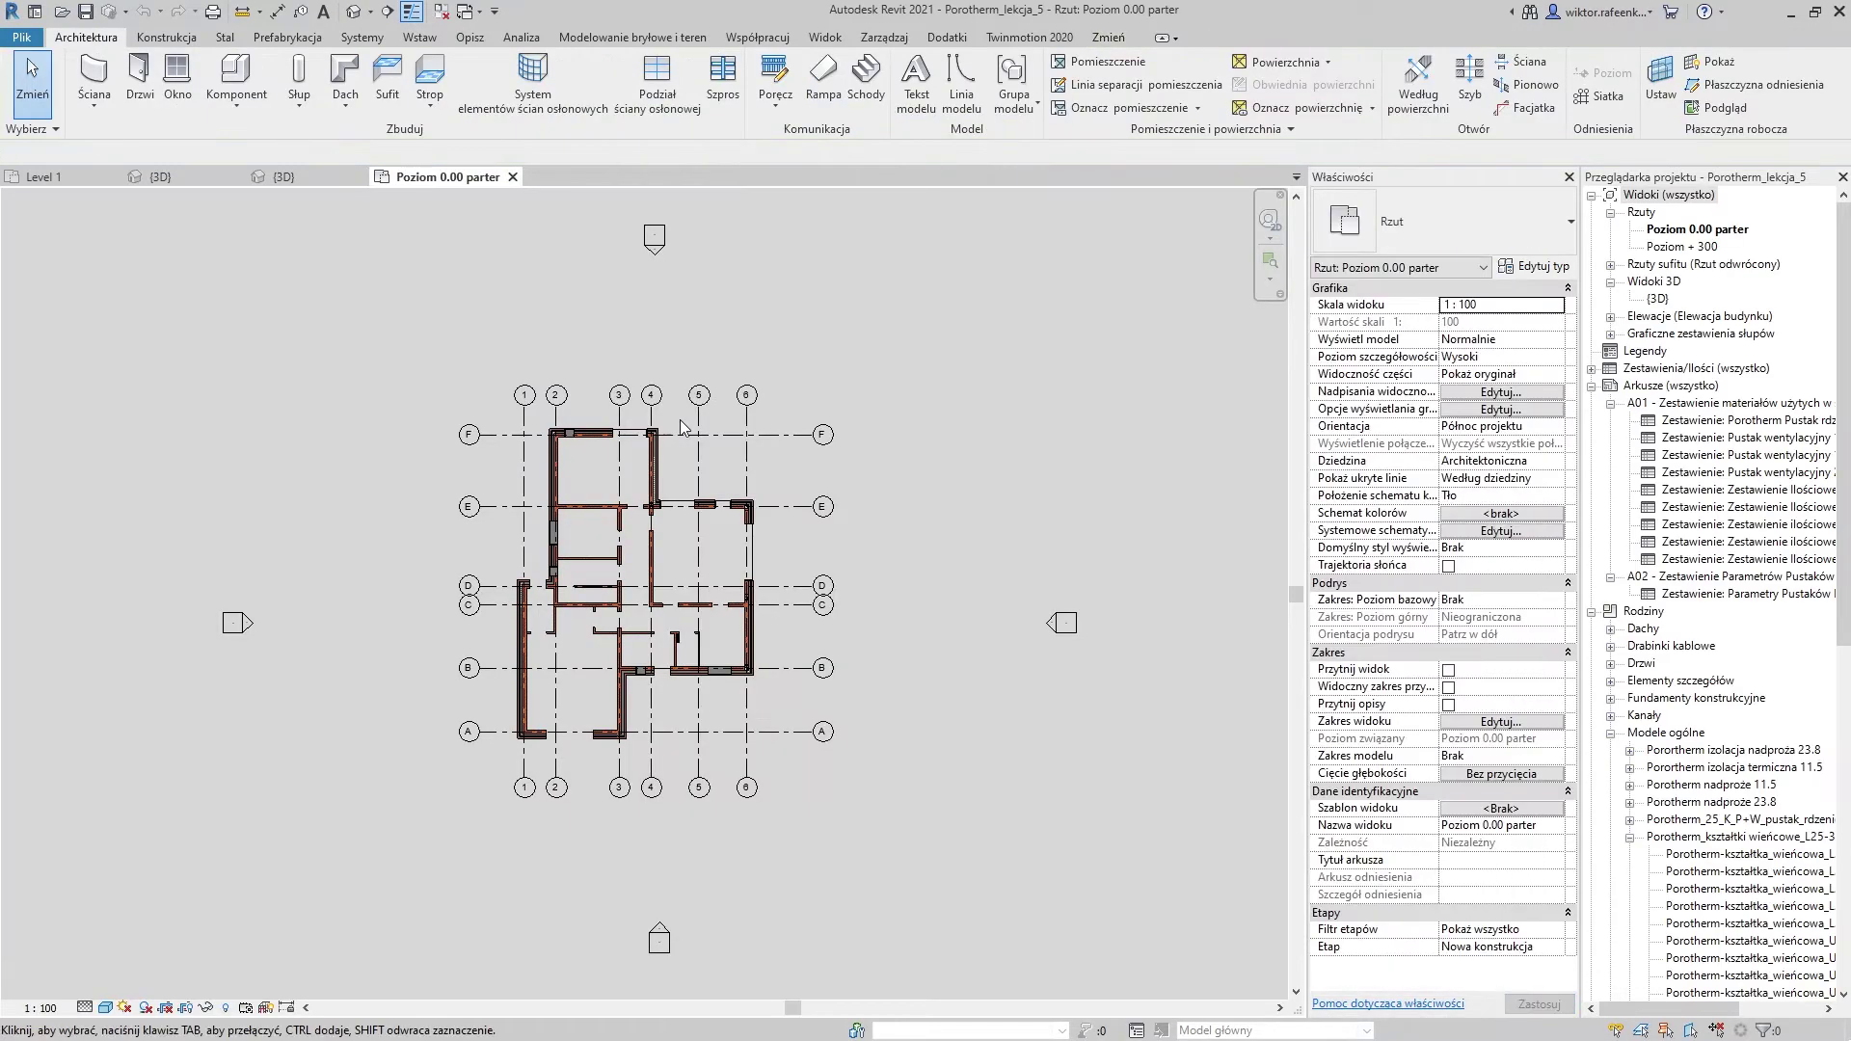
{"action": "left_click", "coordinate": [1108, 37]}
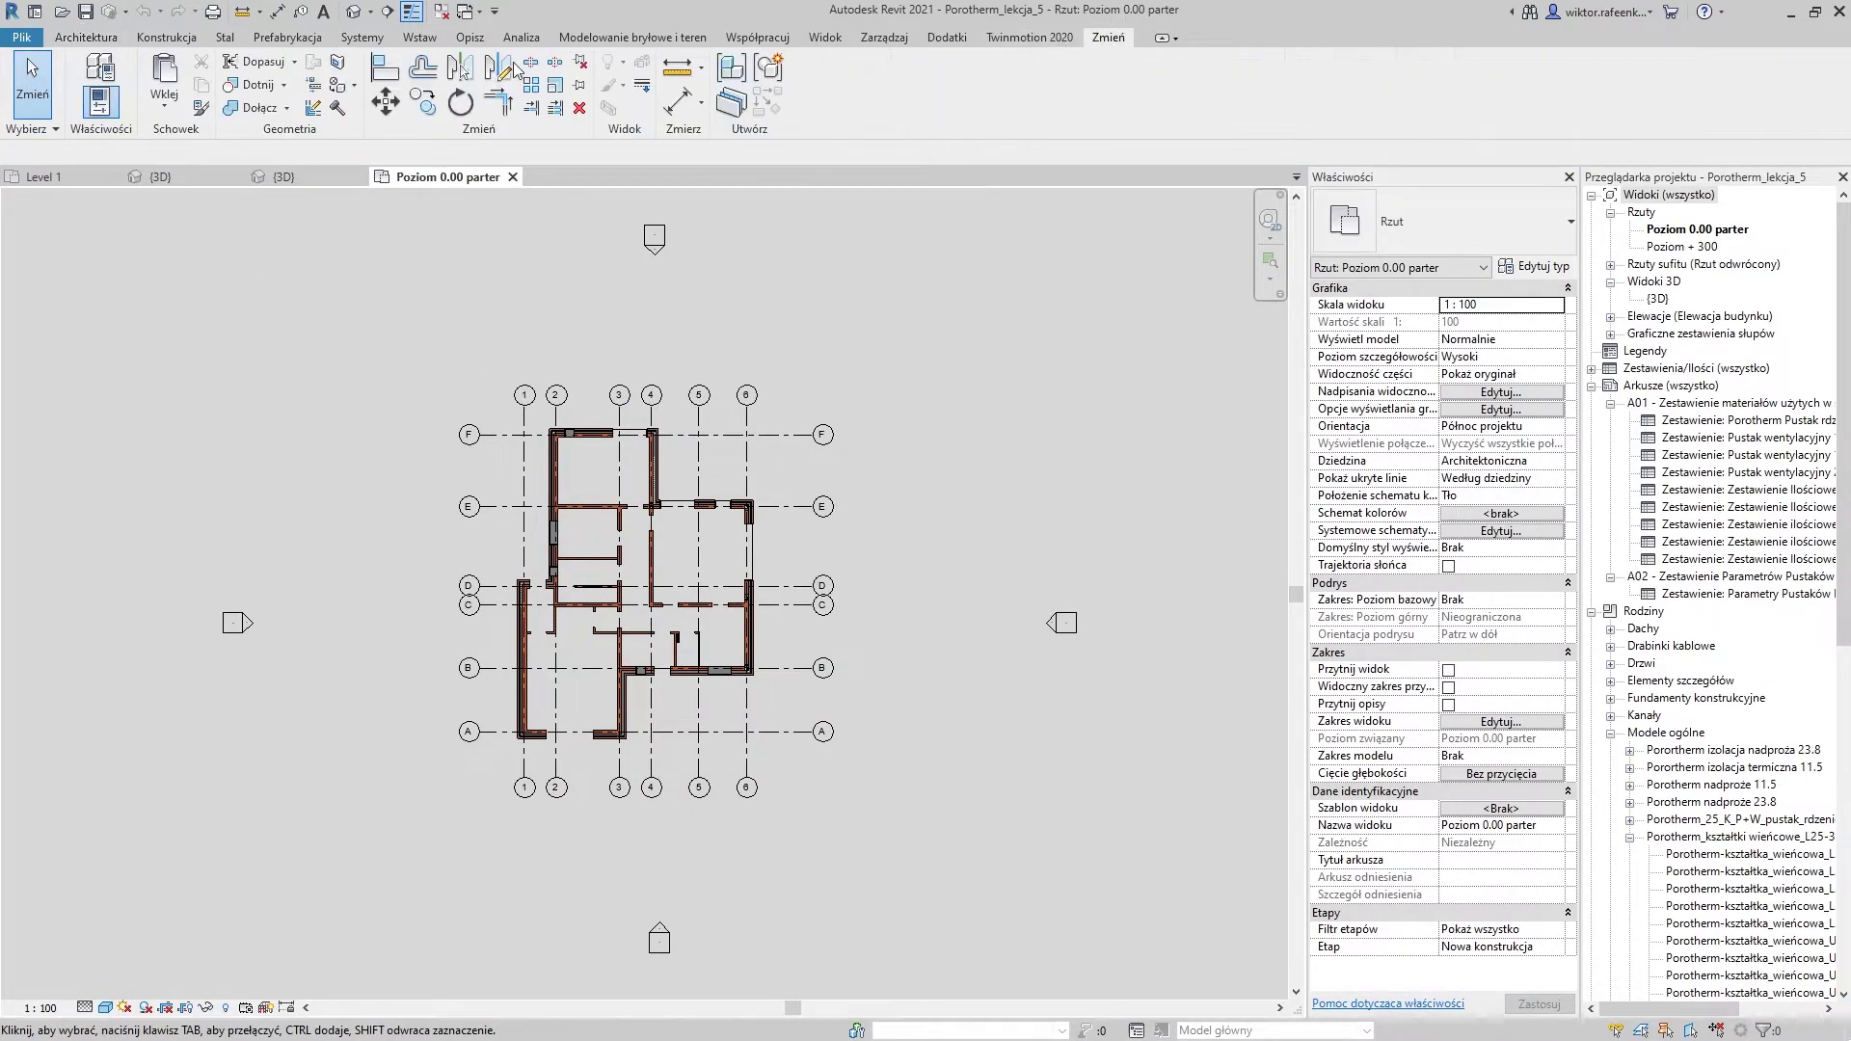
{"action": "left_click", "coordinate": [164, 105]}
{"action": "left_click", "coordinate": [218, 148]}
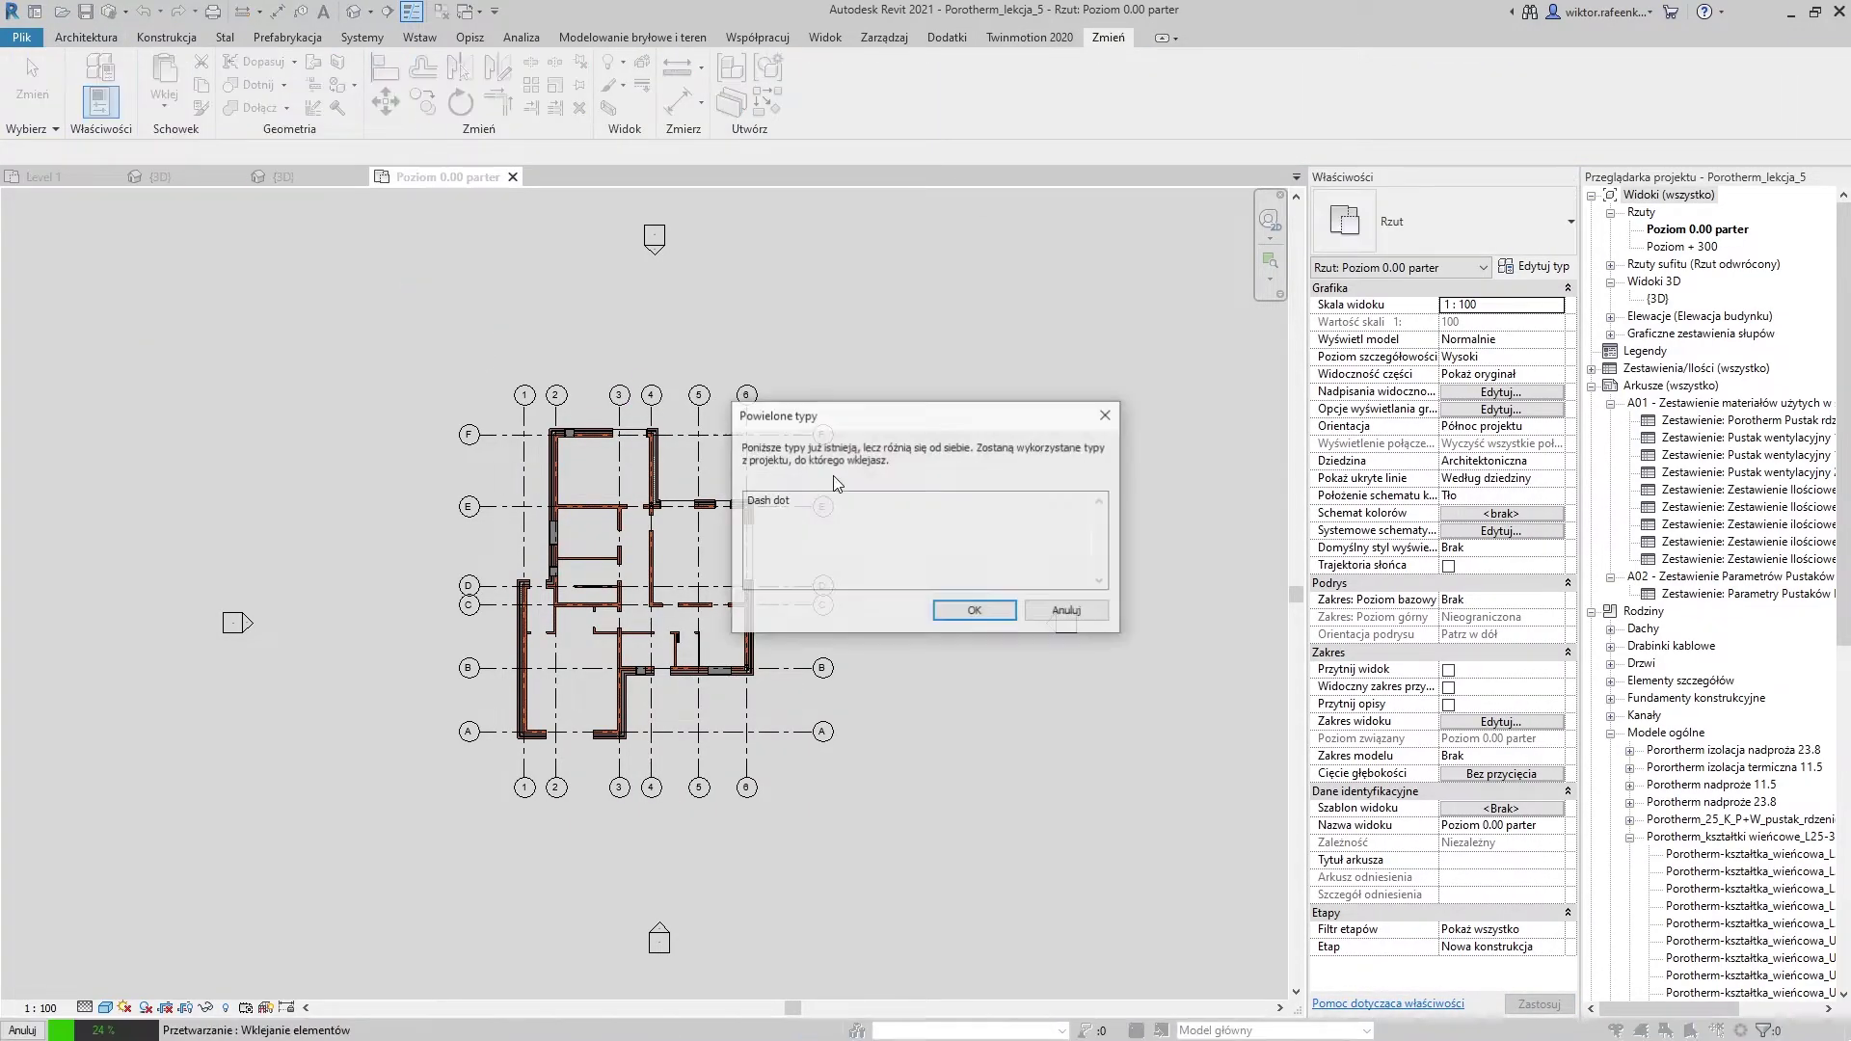
{"action": "left_click", "coordinate": [975, 617]}
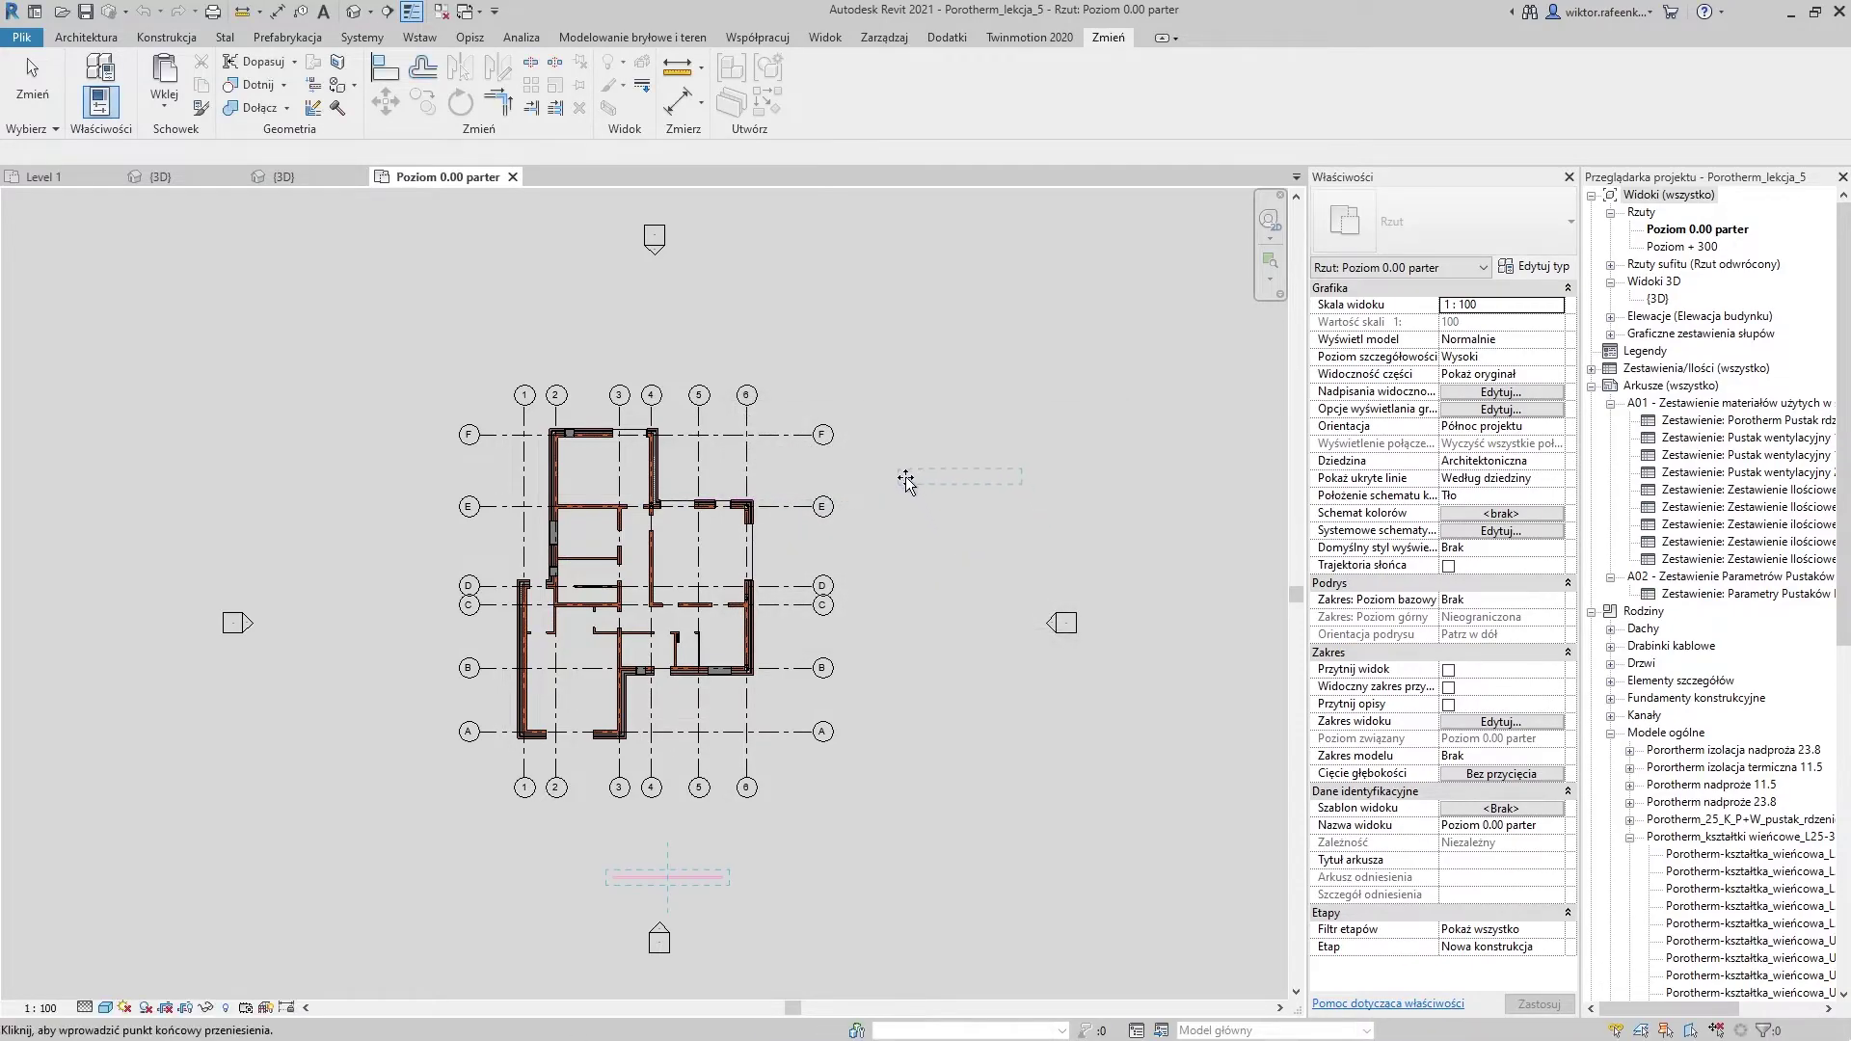
{"action": "left_click", "coordinate": [853, 470]}
{"action": "key", "text": "Escape"}
Zoom around the plan and switch to the house's 3D view
{"action": "scroll", "coordinate": [876, 467], "scroll_direction": "up", "scroll_amount": 1}
{"action": "scroll", "coordinate": [867, 463], "scroll_direction": "up", "scroll_amount": 3}
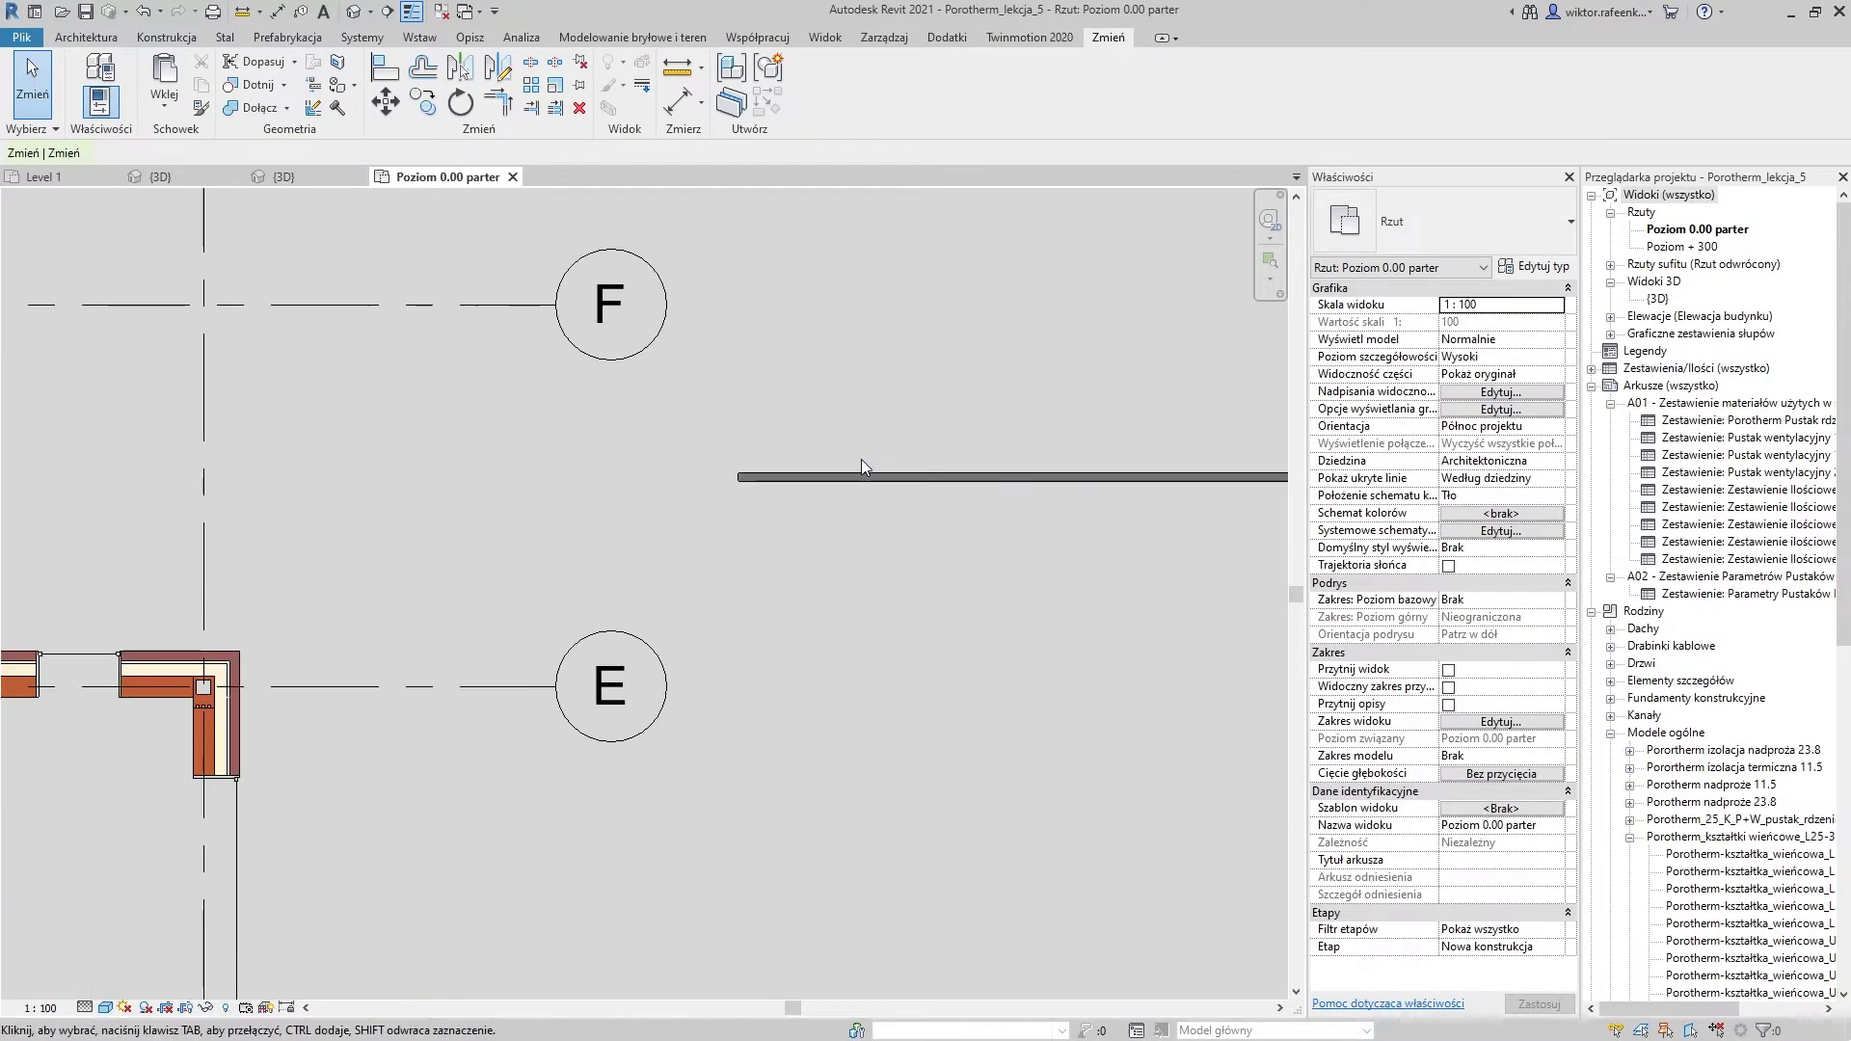
{"action": "scroll", "coordinate": [841, 430], "scroll_direction": "up", "scroll_amount": 2}
{"action": "scroll", "coordinate": [841, 429], "scroll_direction": "down", "scroll_amount": 2}
{"action": "key", "text": "ctrl+Tab"}
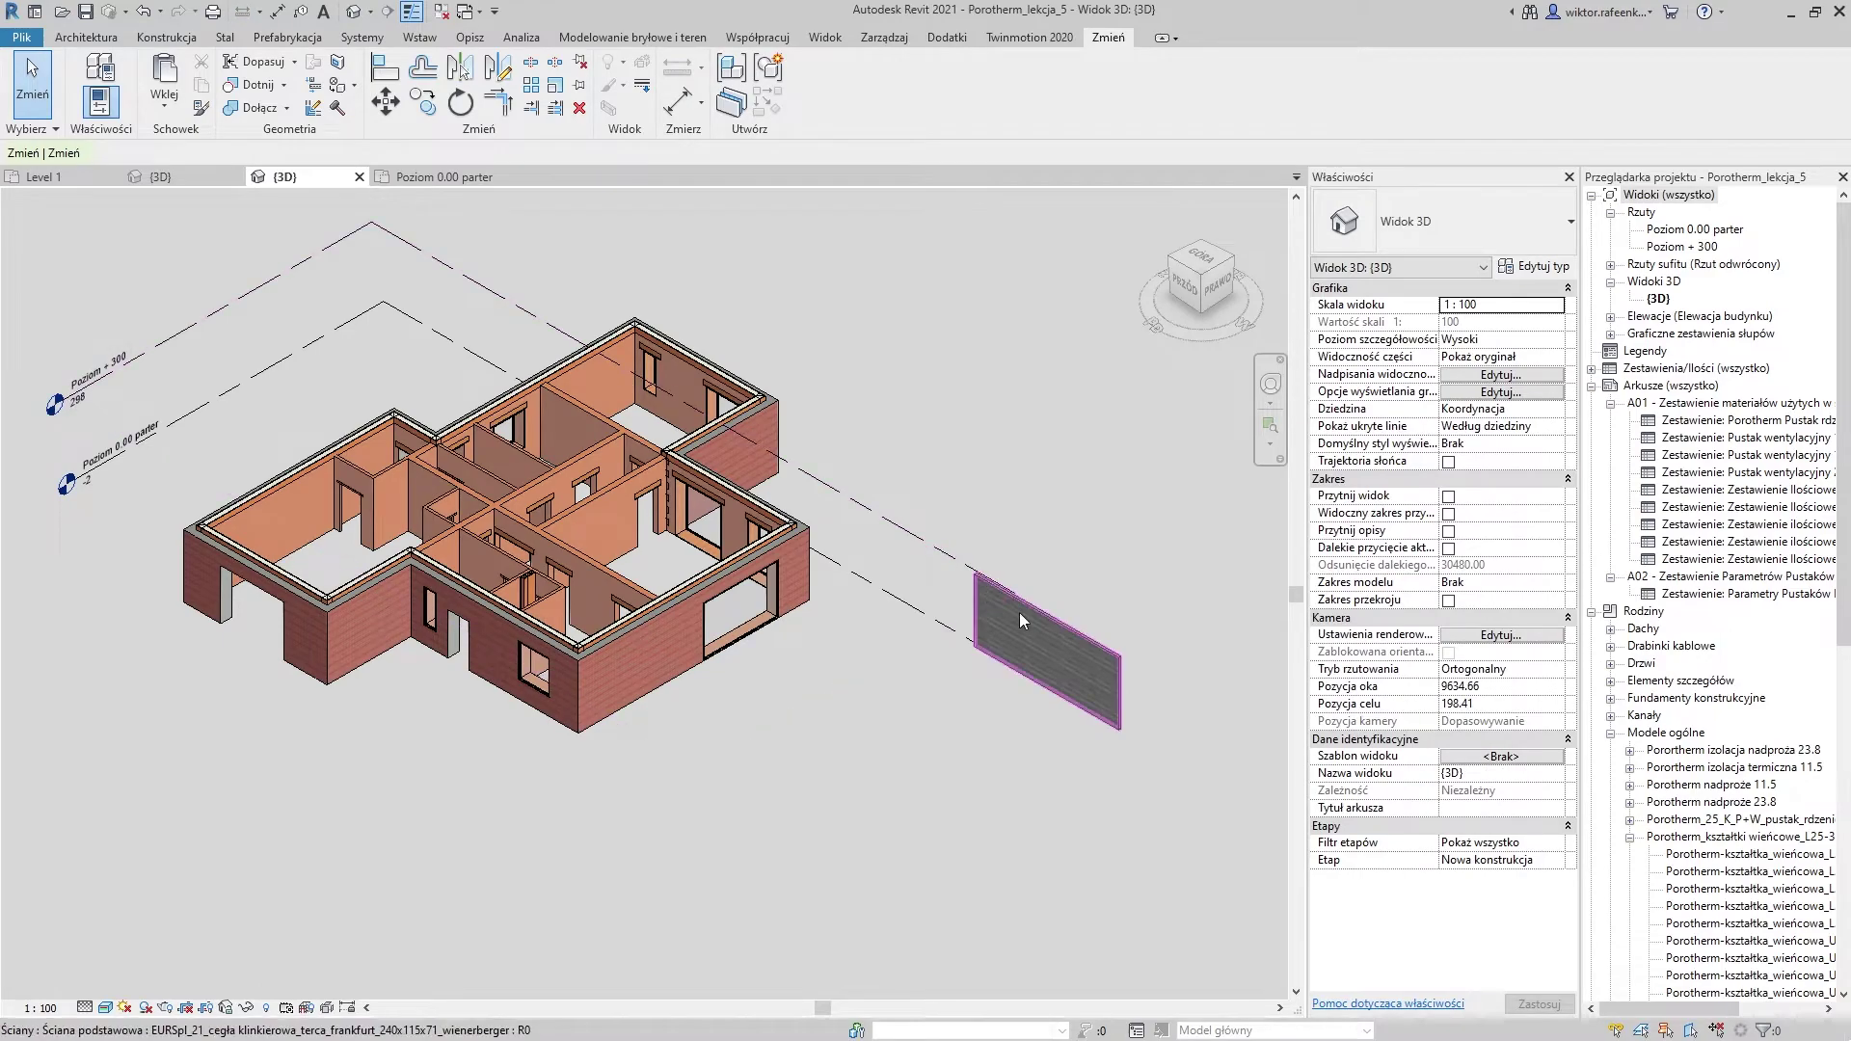
Orbit to a lower angle and select the front Porotherm 25 Dryfix kl.20_15_3_12 exterior wall
{"action": "scroll", "coordinate": [1020, 611], "scroll_direction": "up", "scroll_amount": 5}
{"action": "scroll", "coordinate": [1055, 633], "scroll_direction": "down", "scroll_amount": 5}
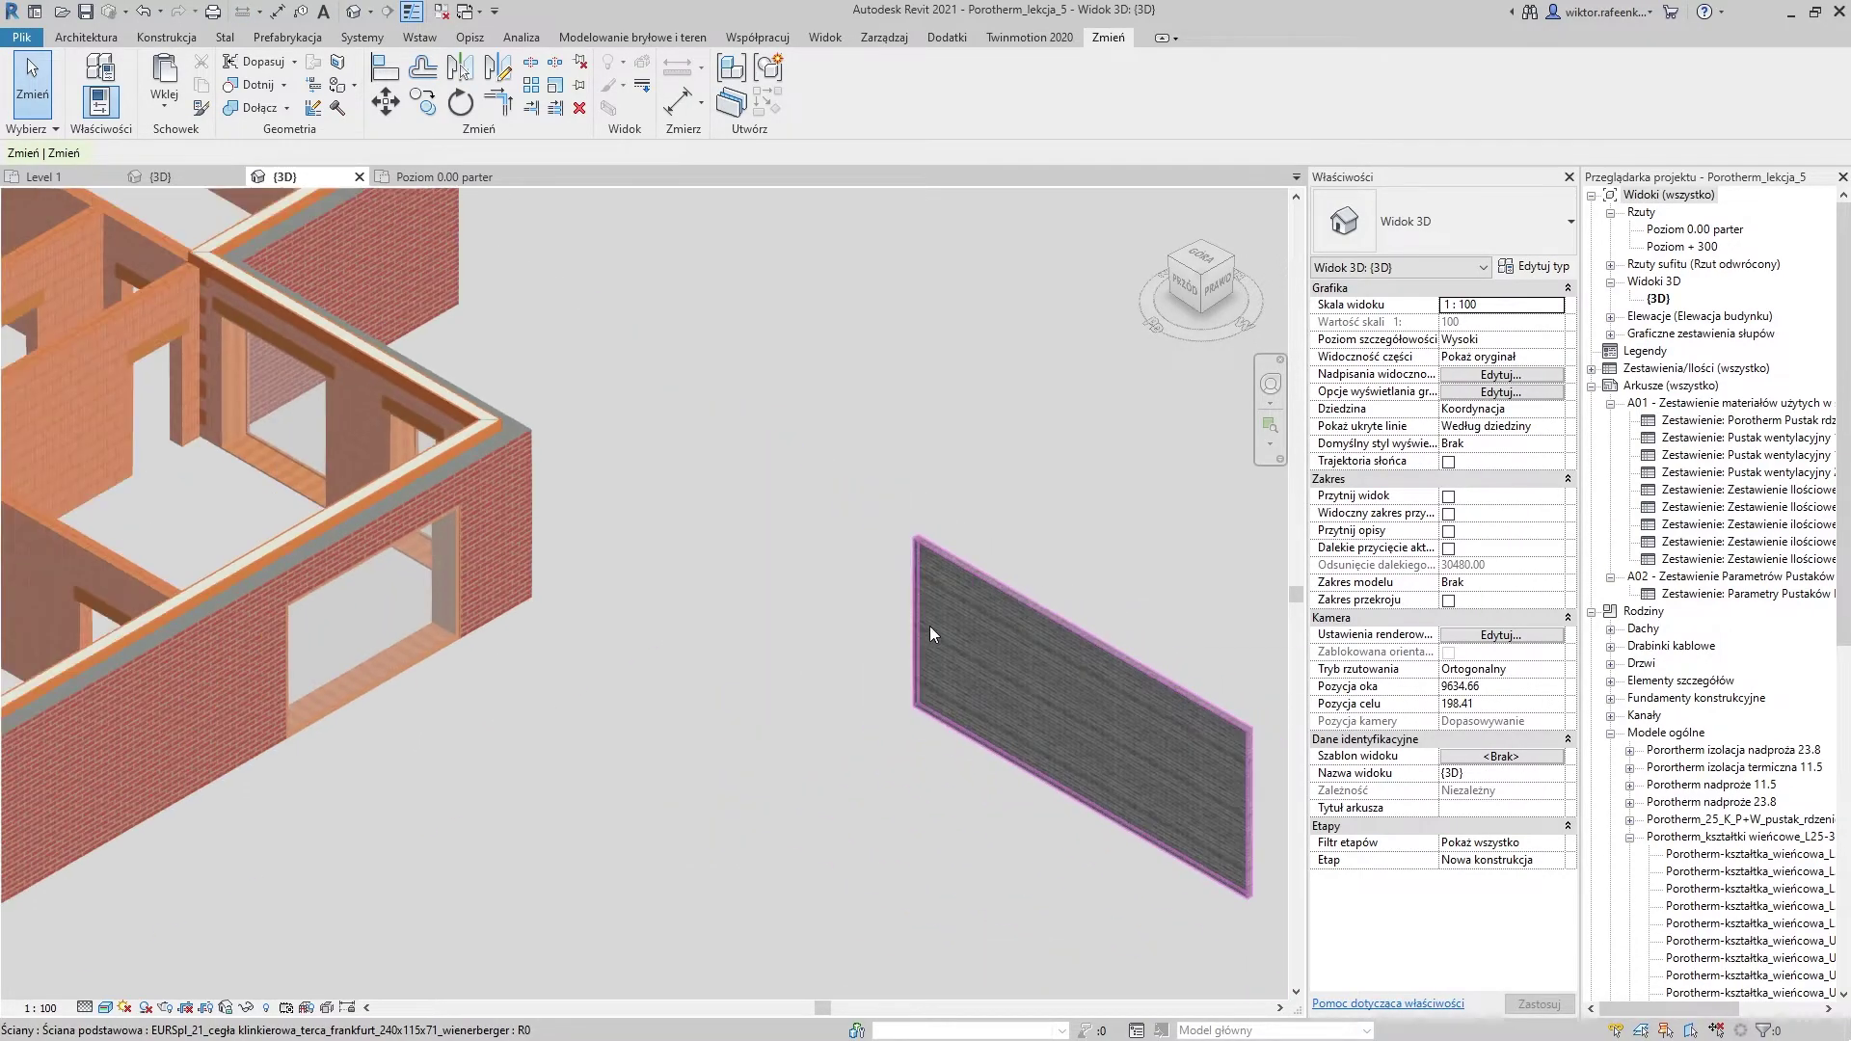
{"action": "scroll", "coordinate": [964, 617], "scroll_direction": "up", "scroll_amount": 2}
{"action": "mouse_move", "coordinate": [640, 841]}
{"action": "middle_mouse_down", "text": "shift"}
{"action": "mouse_move", "coordinate": [661, 865]}
{"action": "mouse_move", "coordinate": [649, 752]}
{"action": "mouse_move", "coordinate": [748, 702]}
{"action": "middle_mouse_up", "text": "shift"}
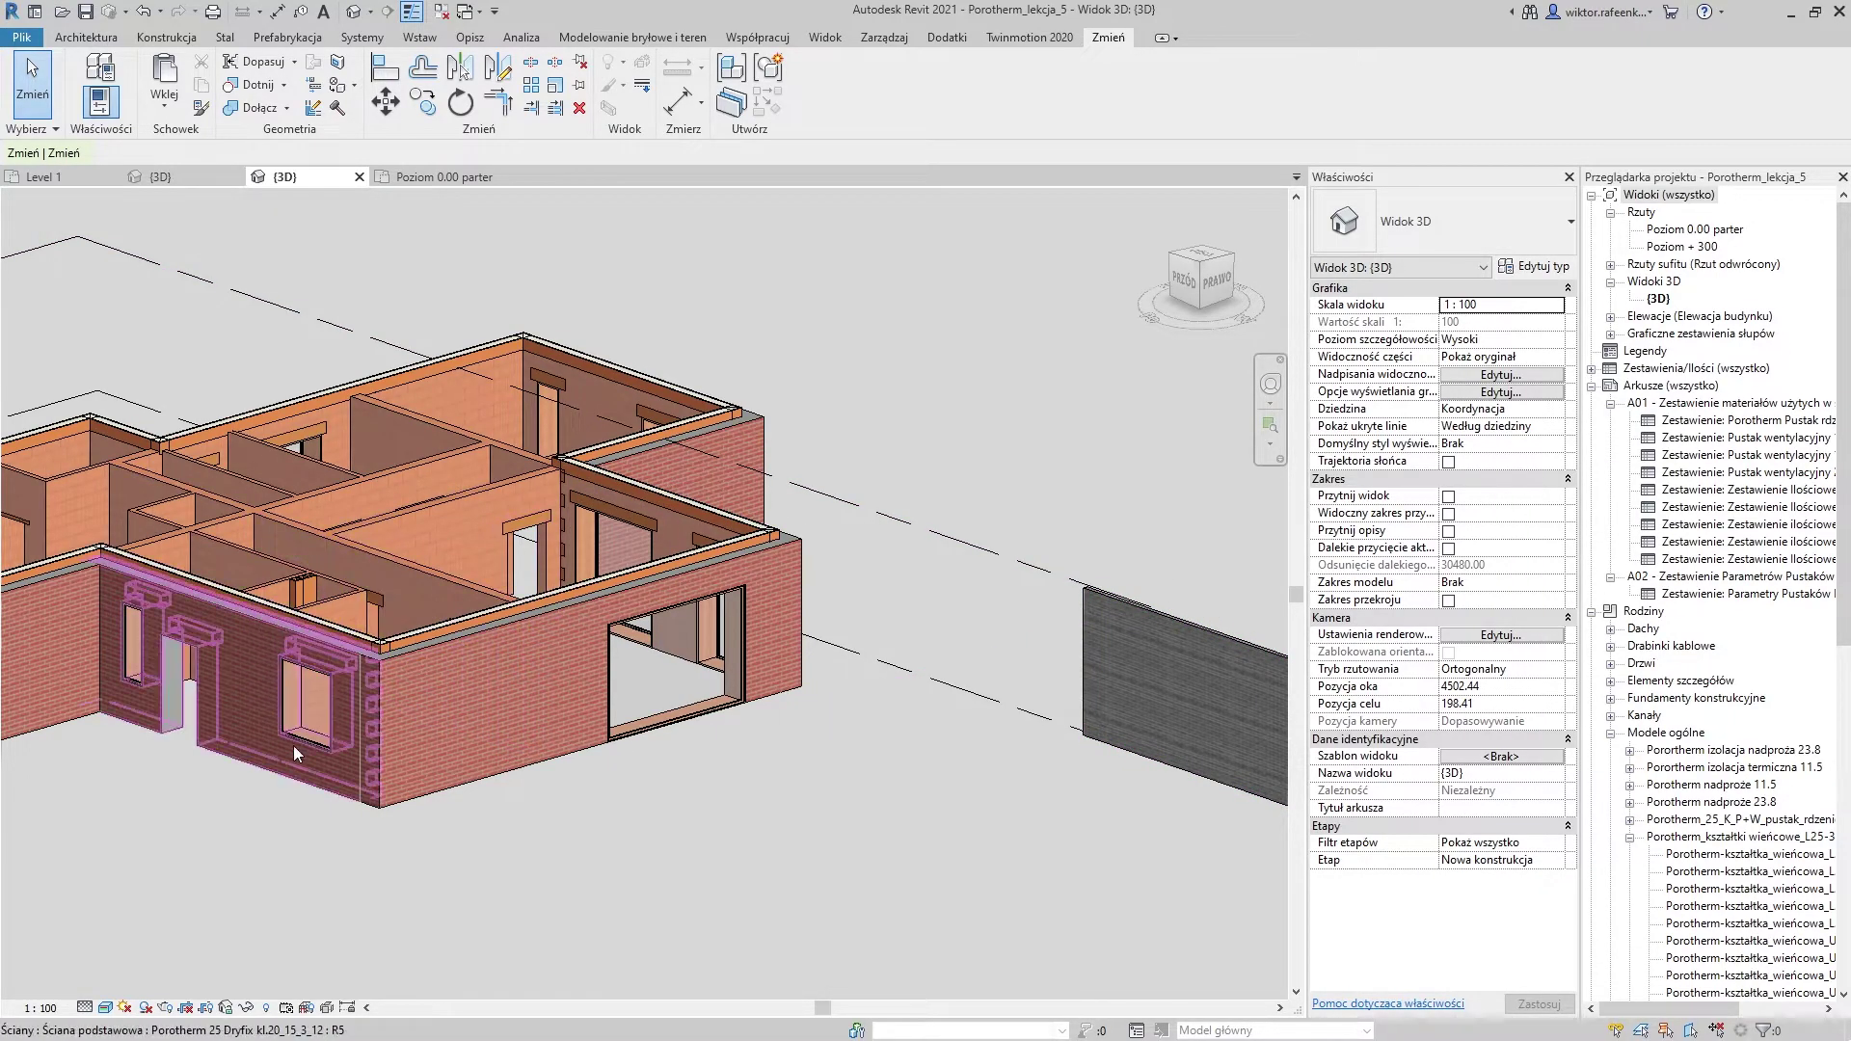
{"action": "left_click", "coordinate": [442, 764]}
{"action": "key", "text": "Escape"}
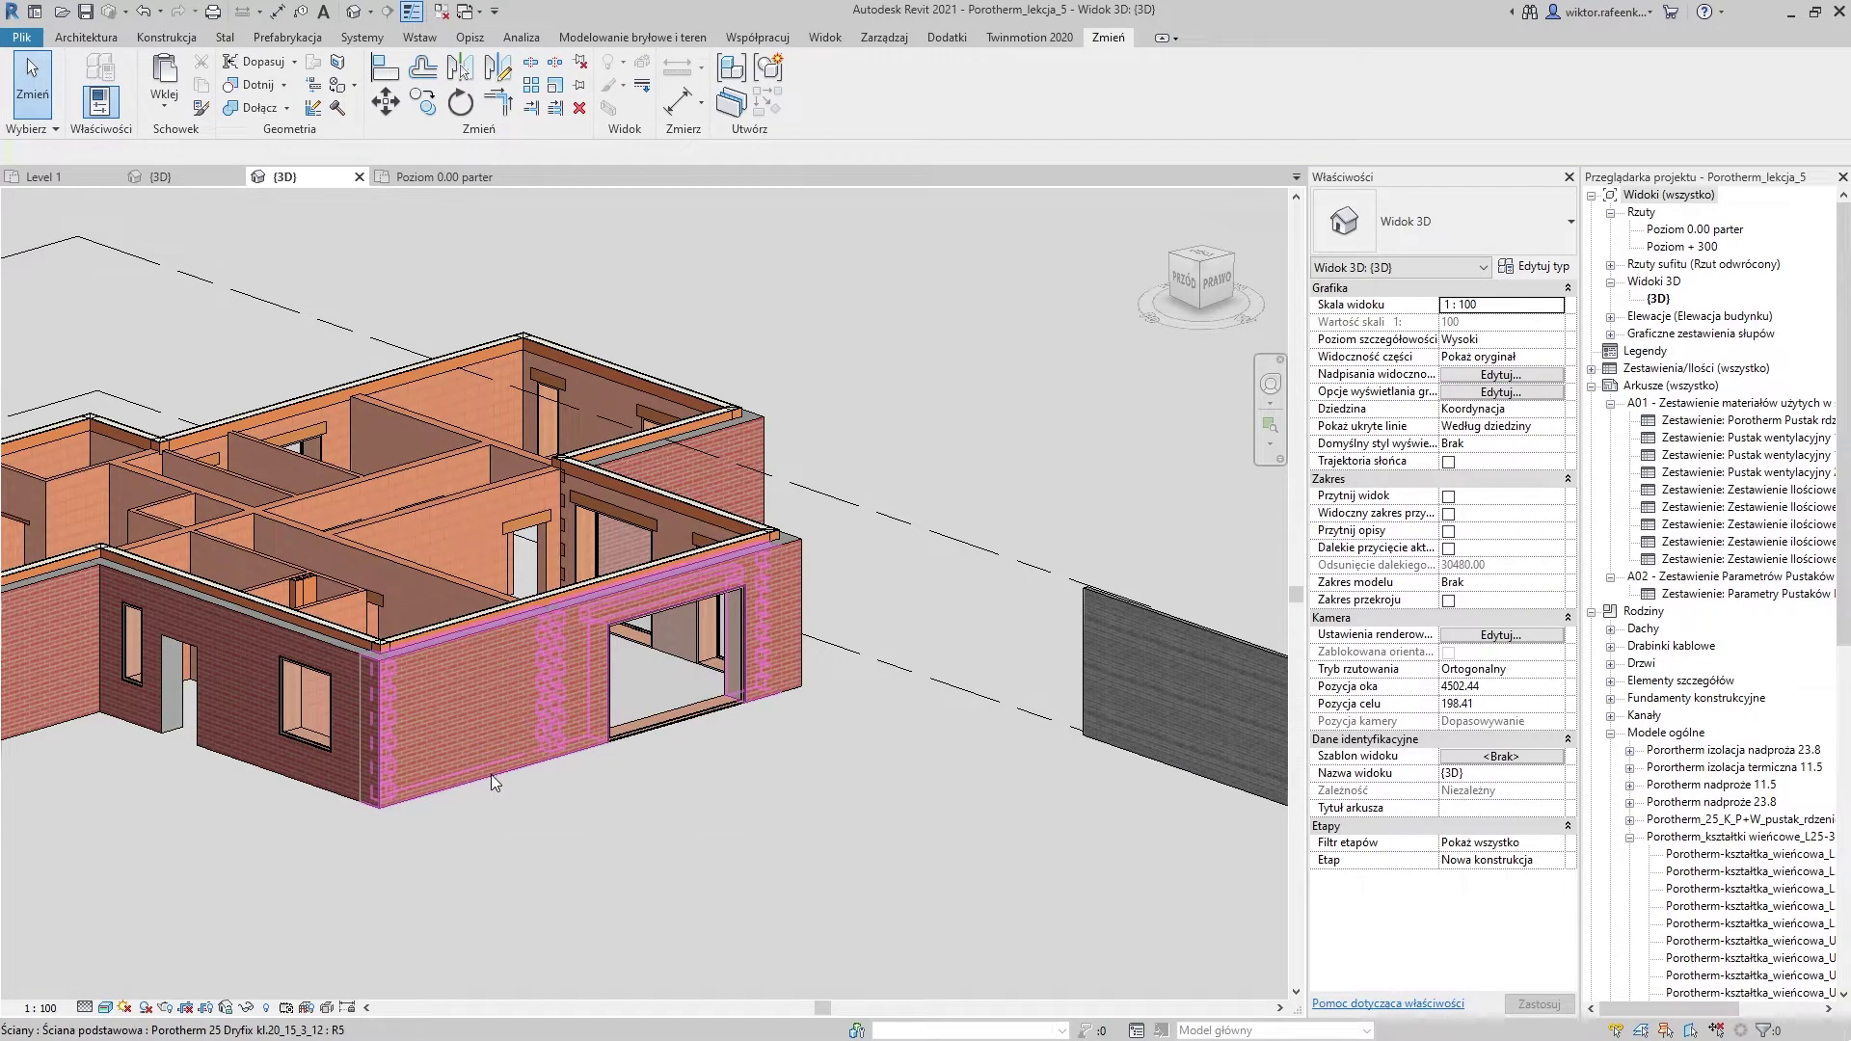
{"action": "left_click", "coordinate": [491, 777]}
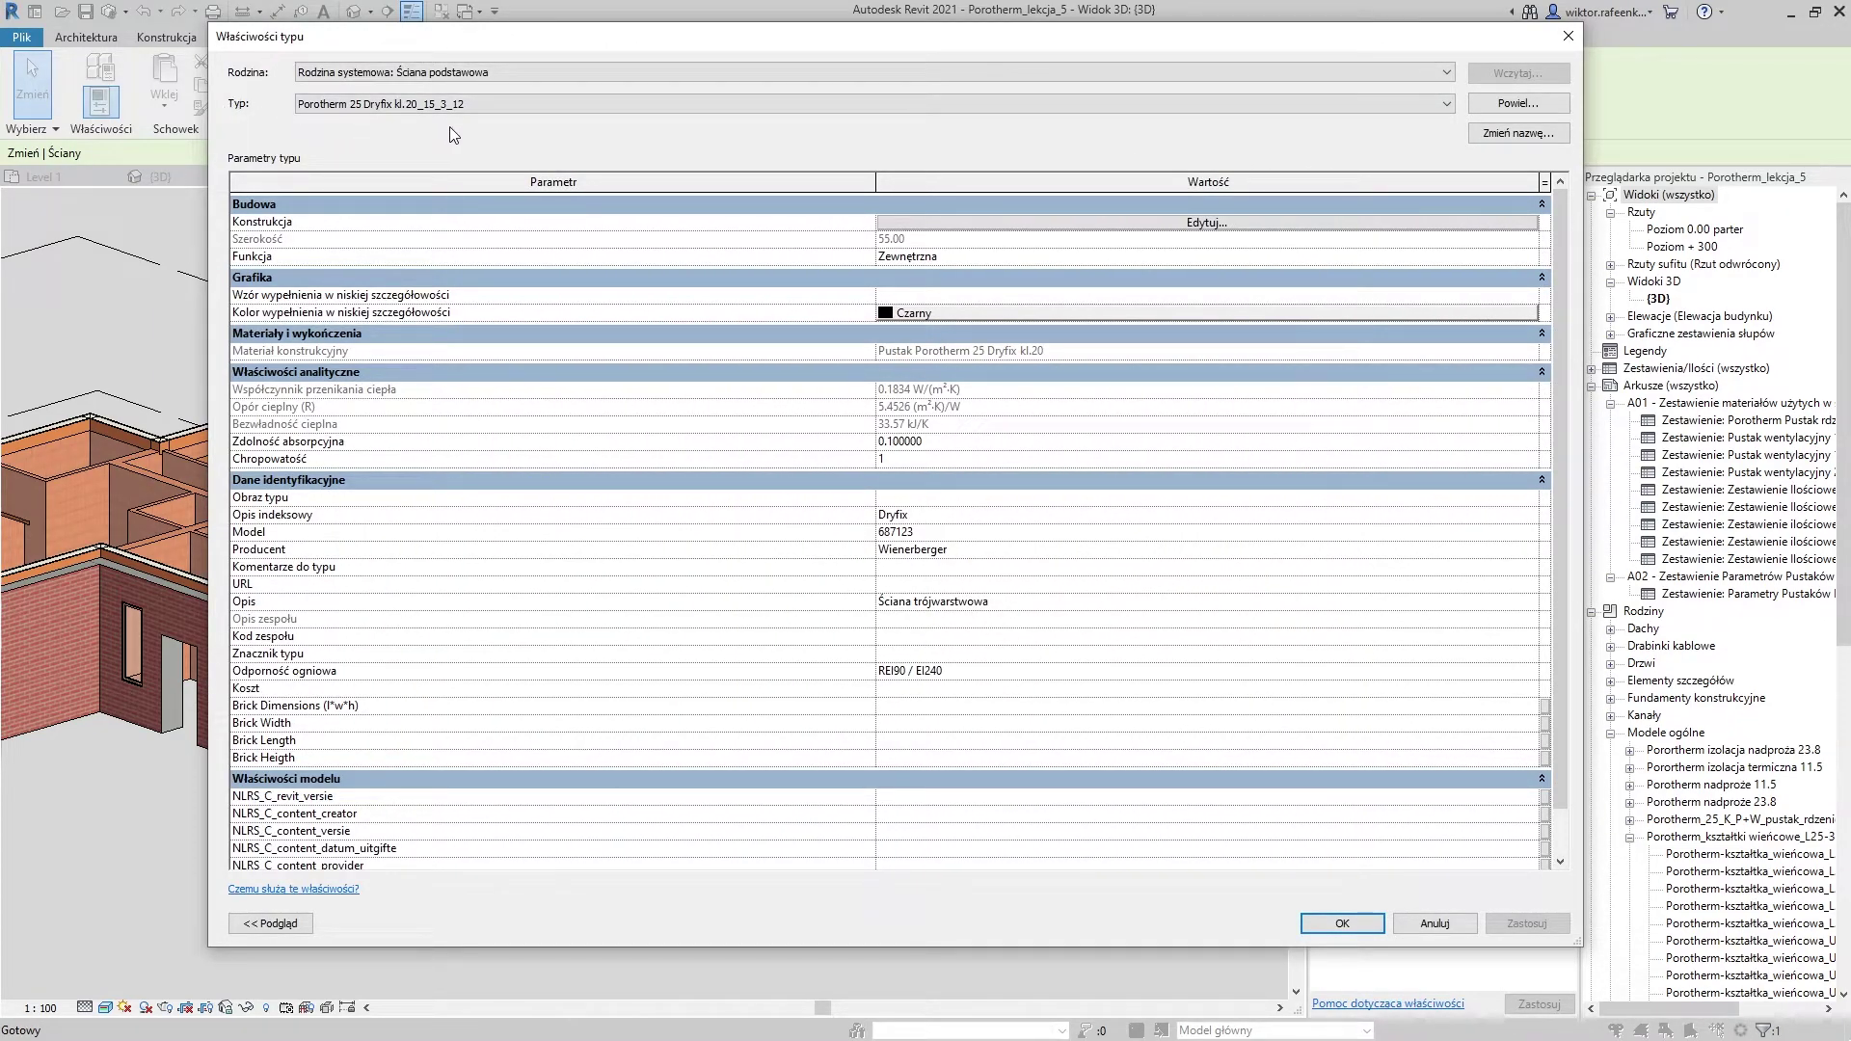
Duplicate the type as Porotherm 25 Dryfix kl.20_15_3_12_frankfurt and open its structure
{"action": "left_click", "coordinate": [1490, 108]}
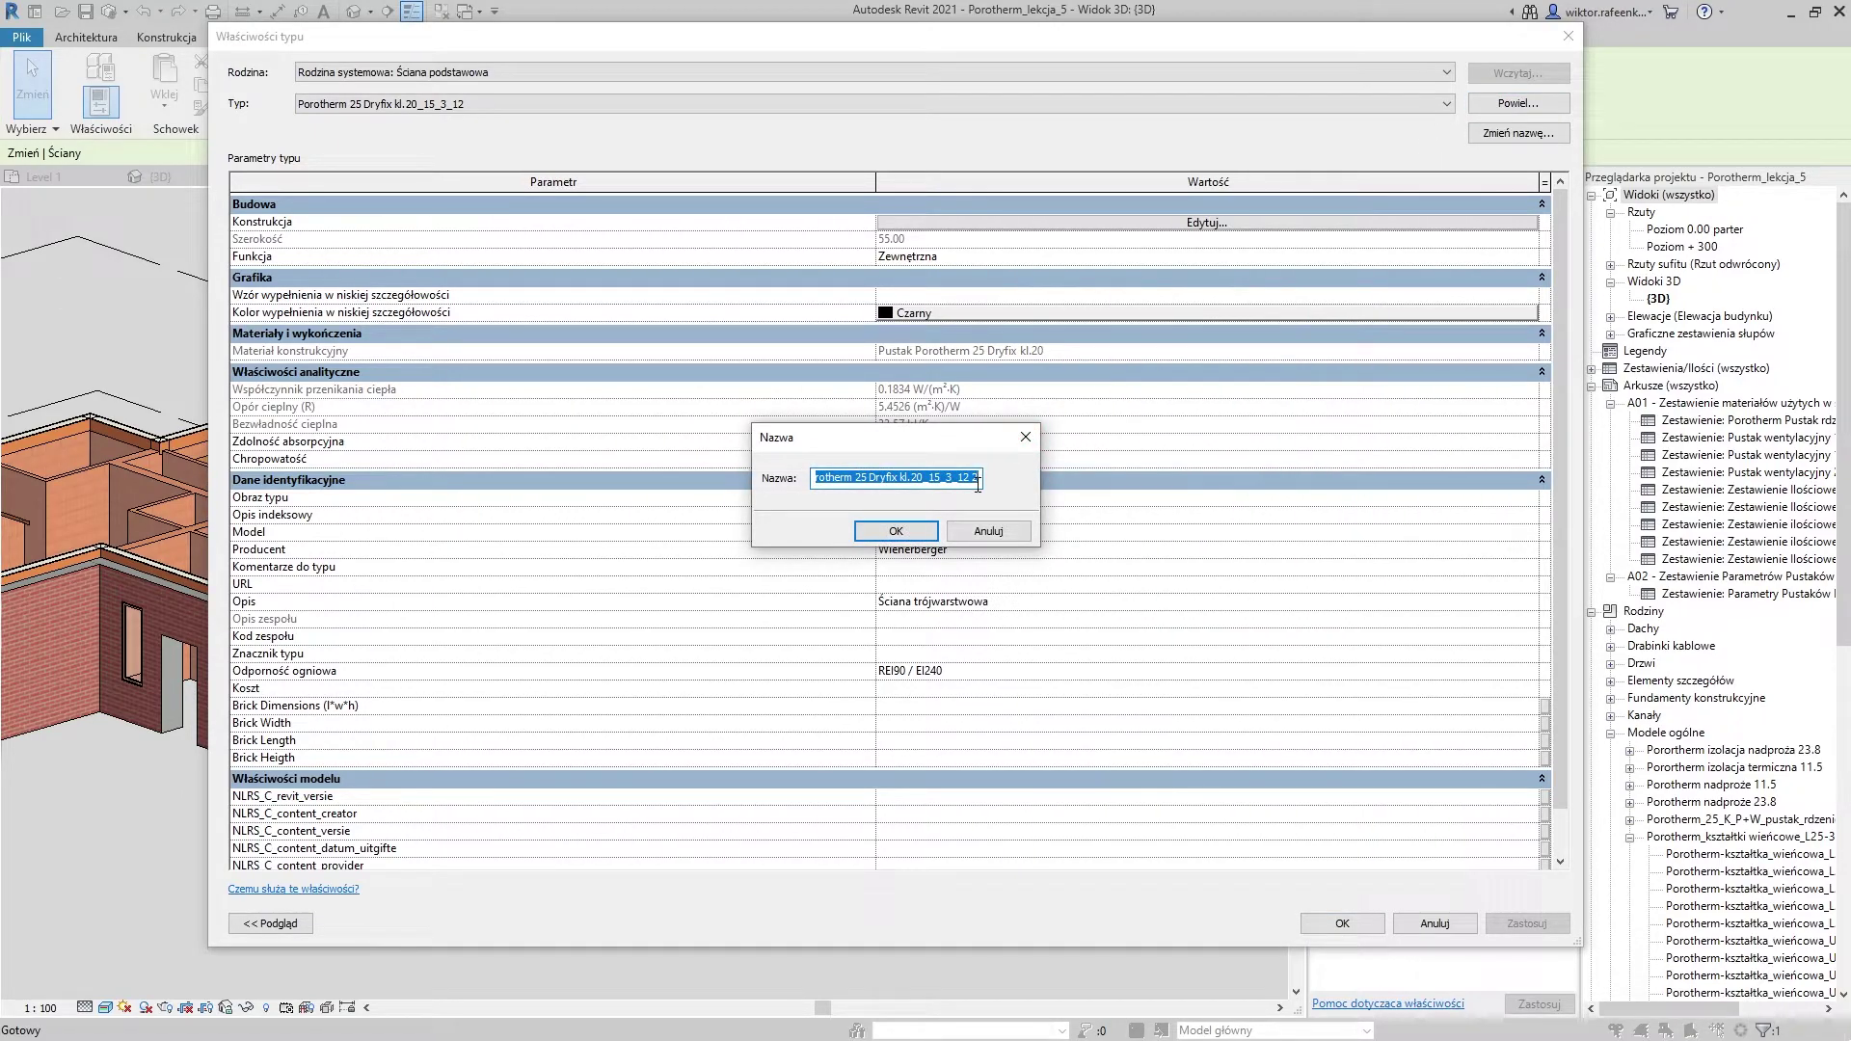
{"action": "left_click", "coordinate": [977, 479]}
{"action": "key", "text": "BackSpace"}
{"action": "key", "text": "BackSpace"}
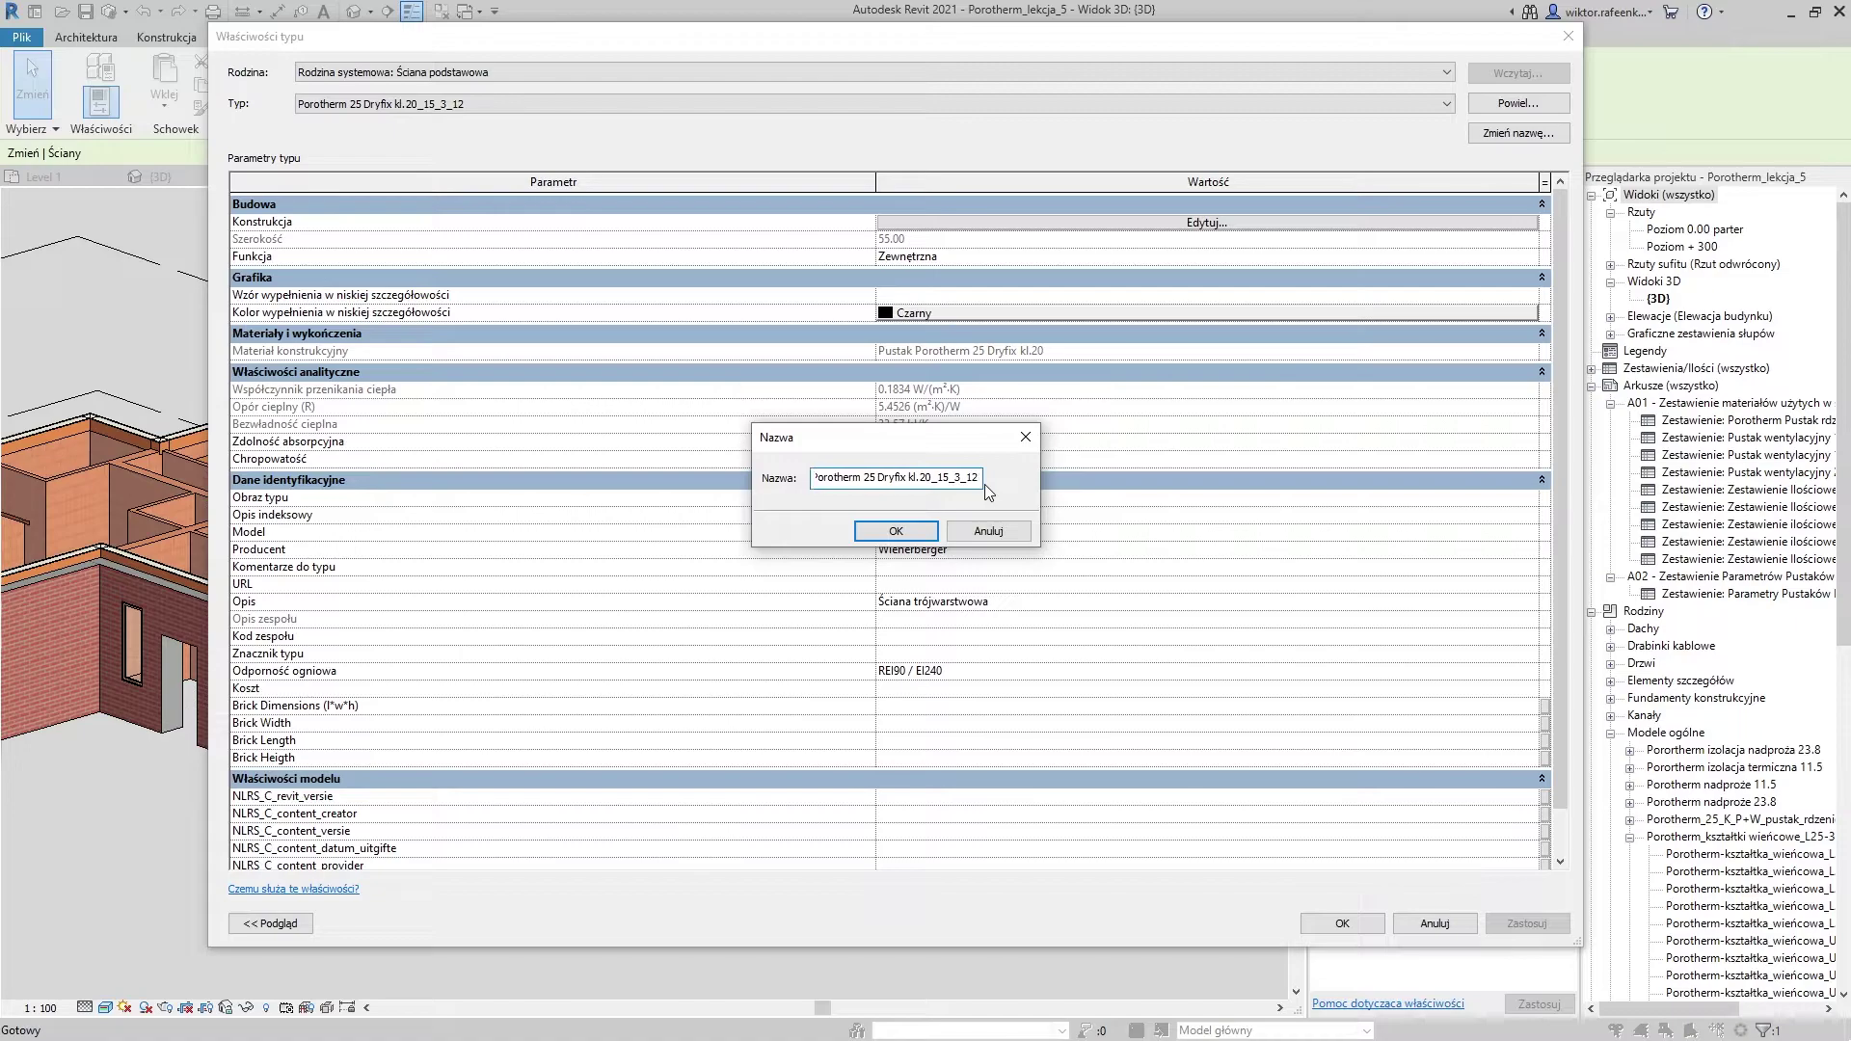
{"action": "type", "text": "_f"}
{"action": "type", "text": "rank"}
{"action": "type", "text": "fu"}
{"action": "type", "text": "rt"}
{"action": "key", "text": "Return"}
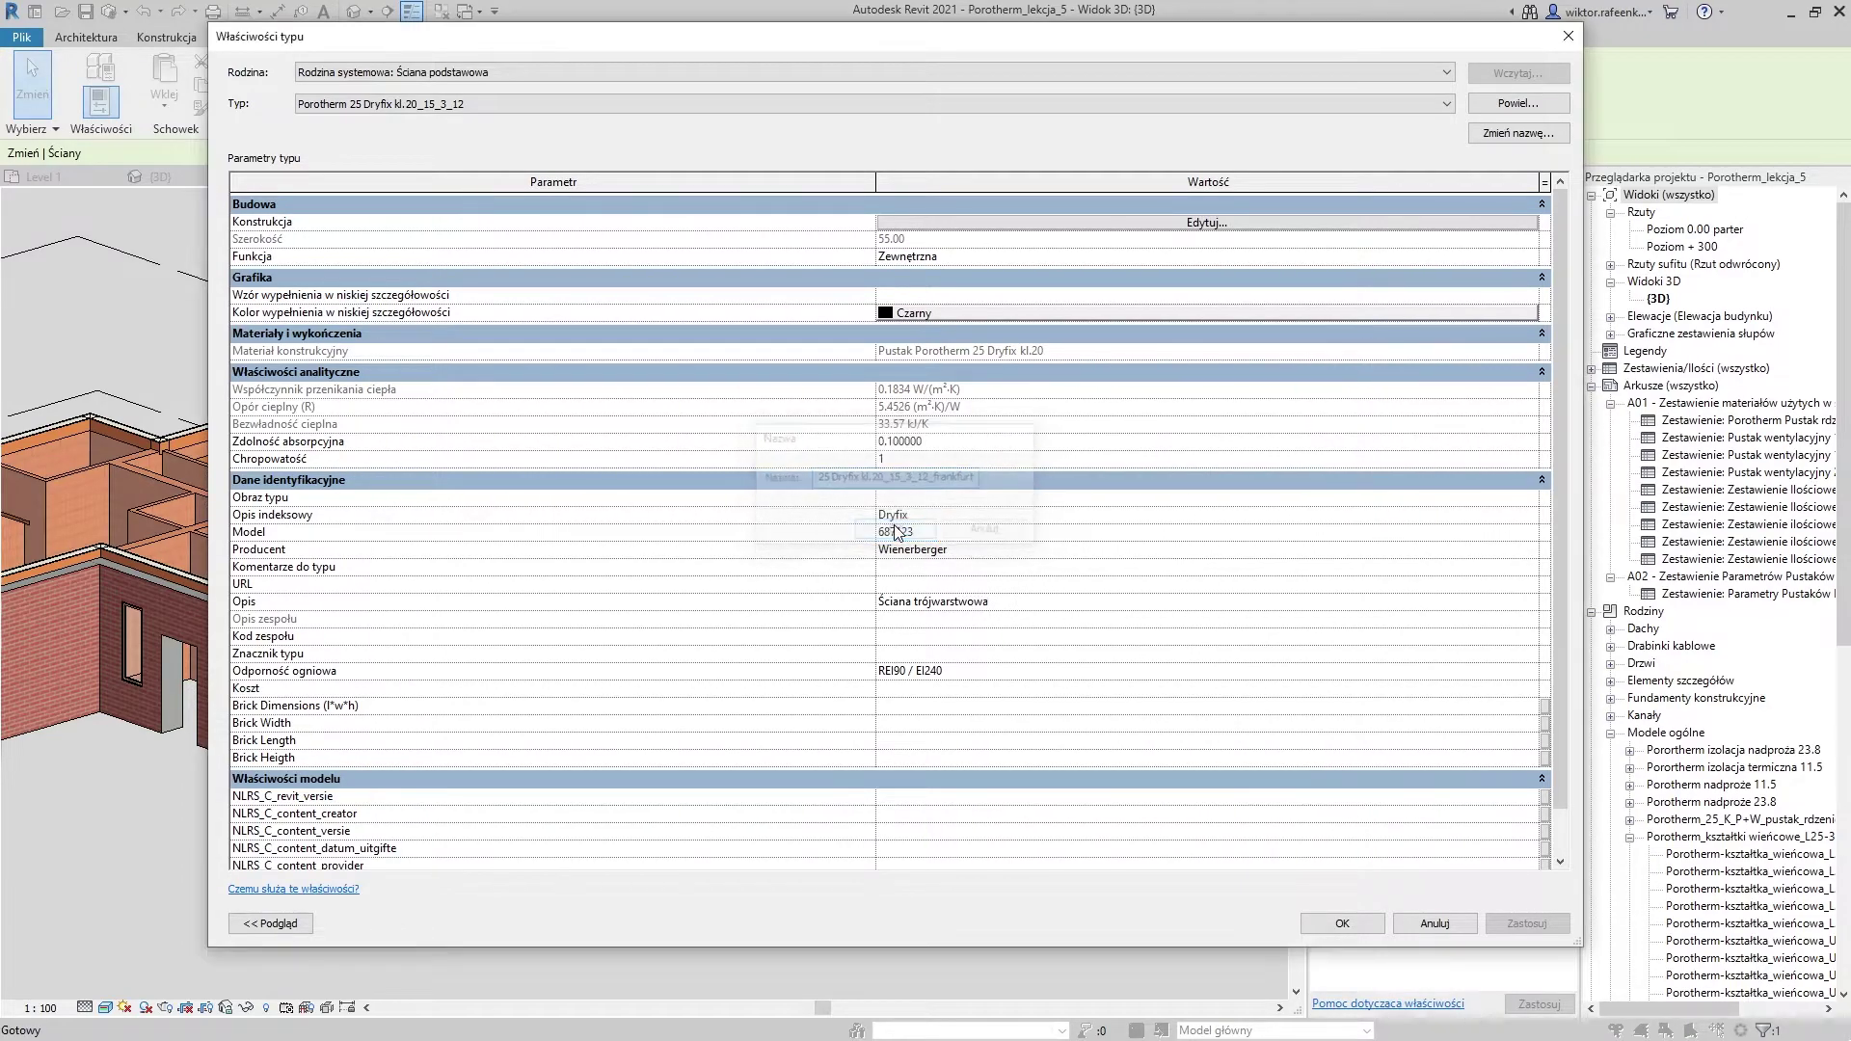
{"action": "left_click", "coordinate": [1015, 223]}
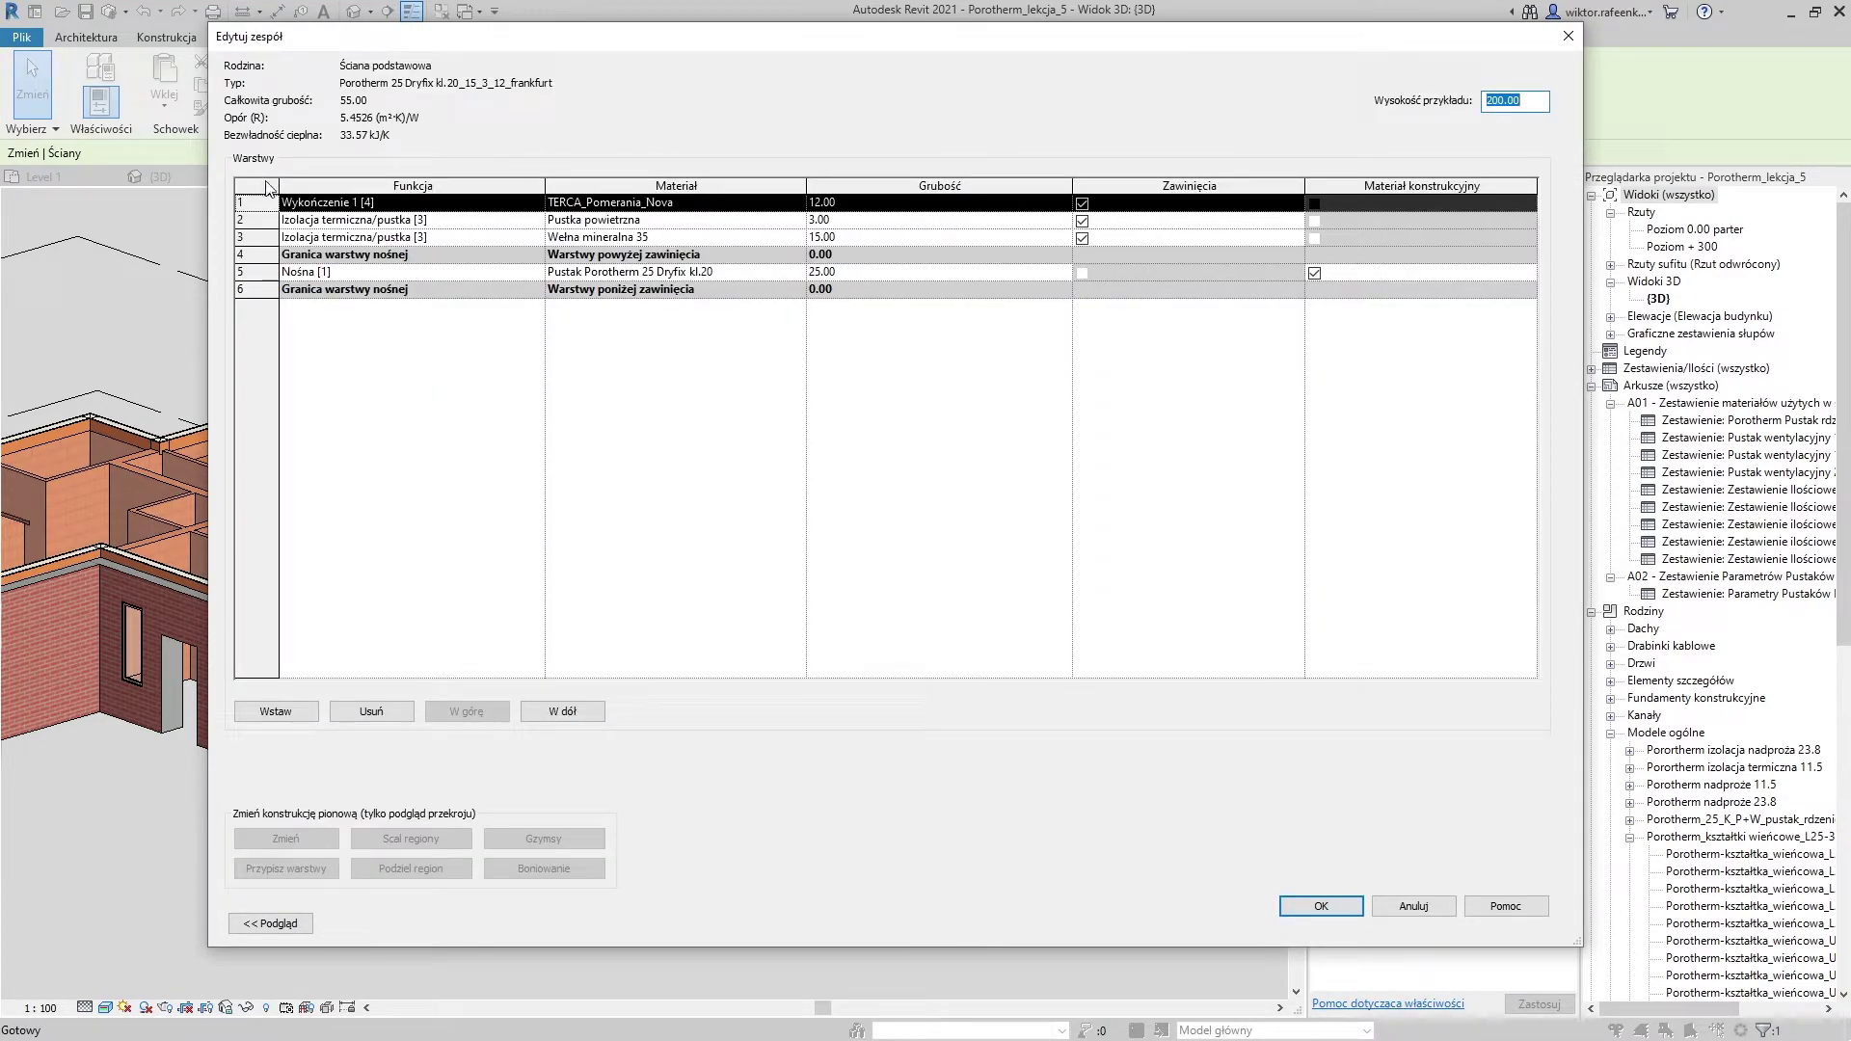
Set layer 1's material to EURSpl_21 Terca Frankfurt clinker brick and confirm all dialogs
{"action": "left_click", "coordinate": [796, 203]}
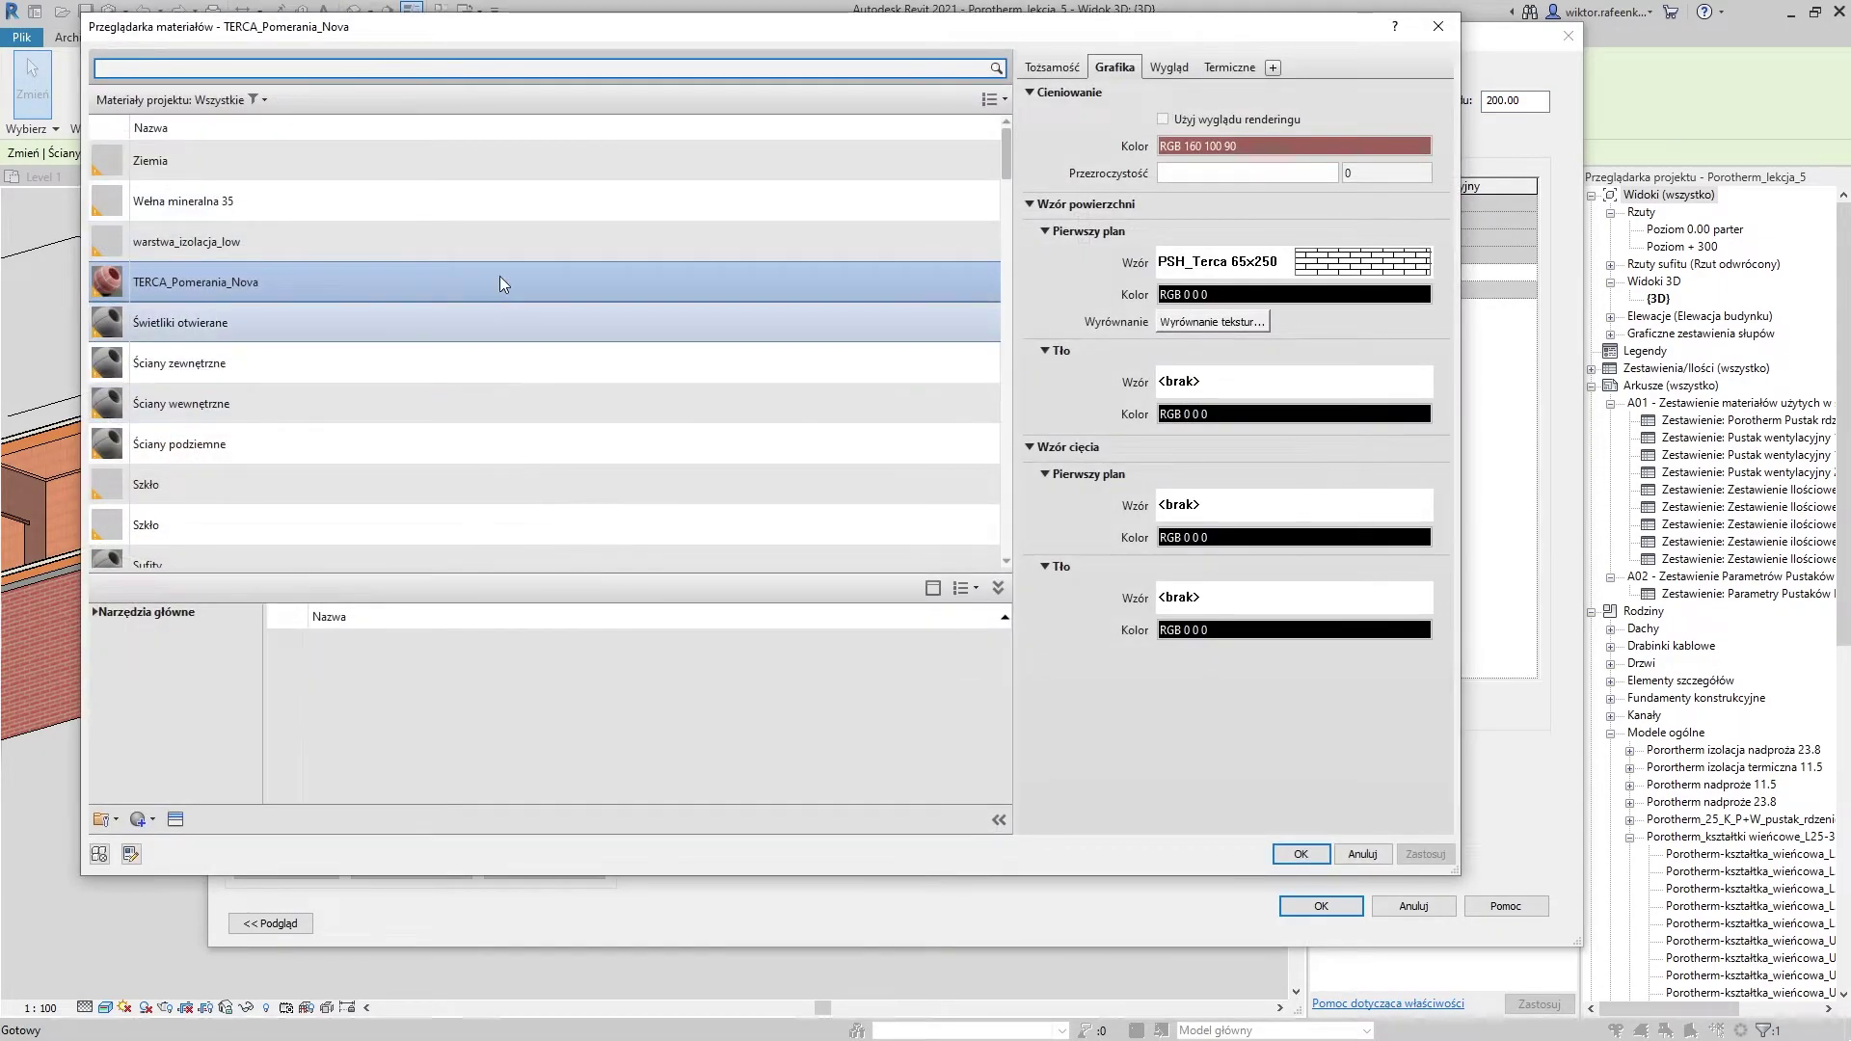
{"action": "type", "text": "eu"}
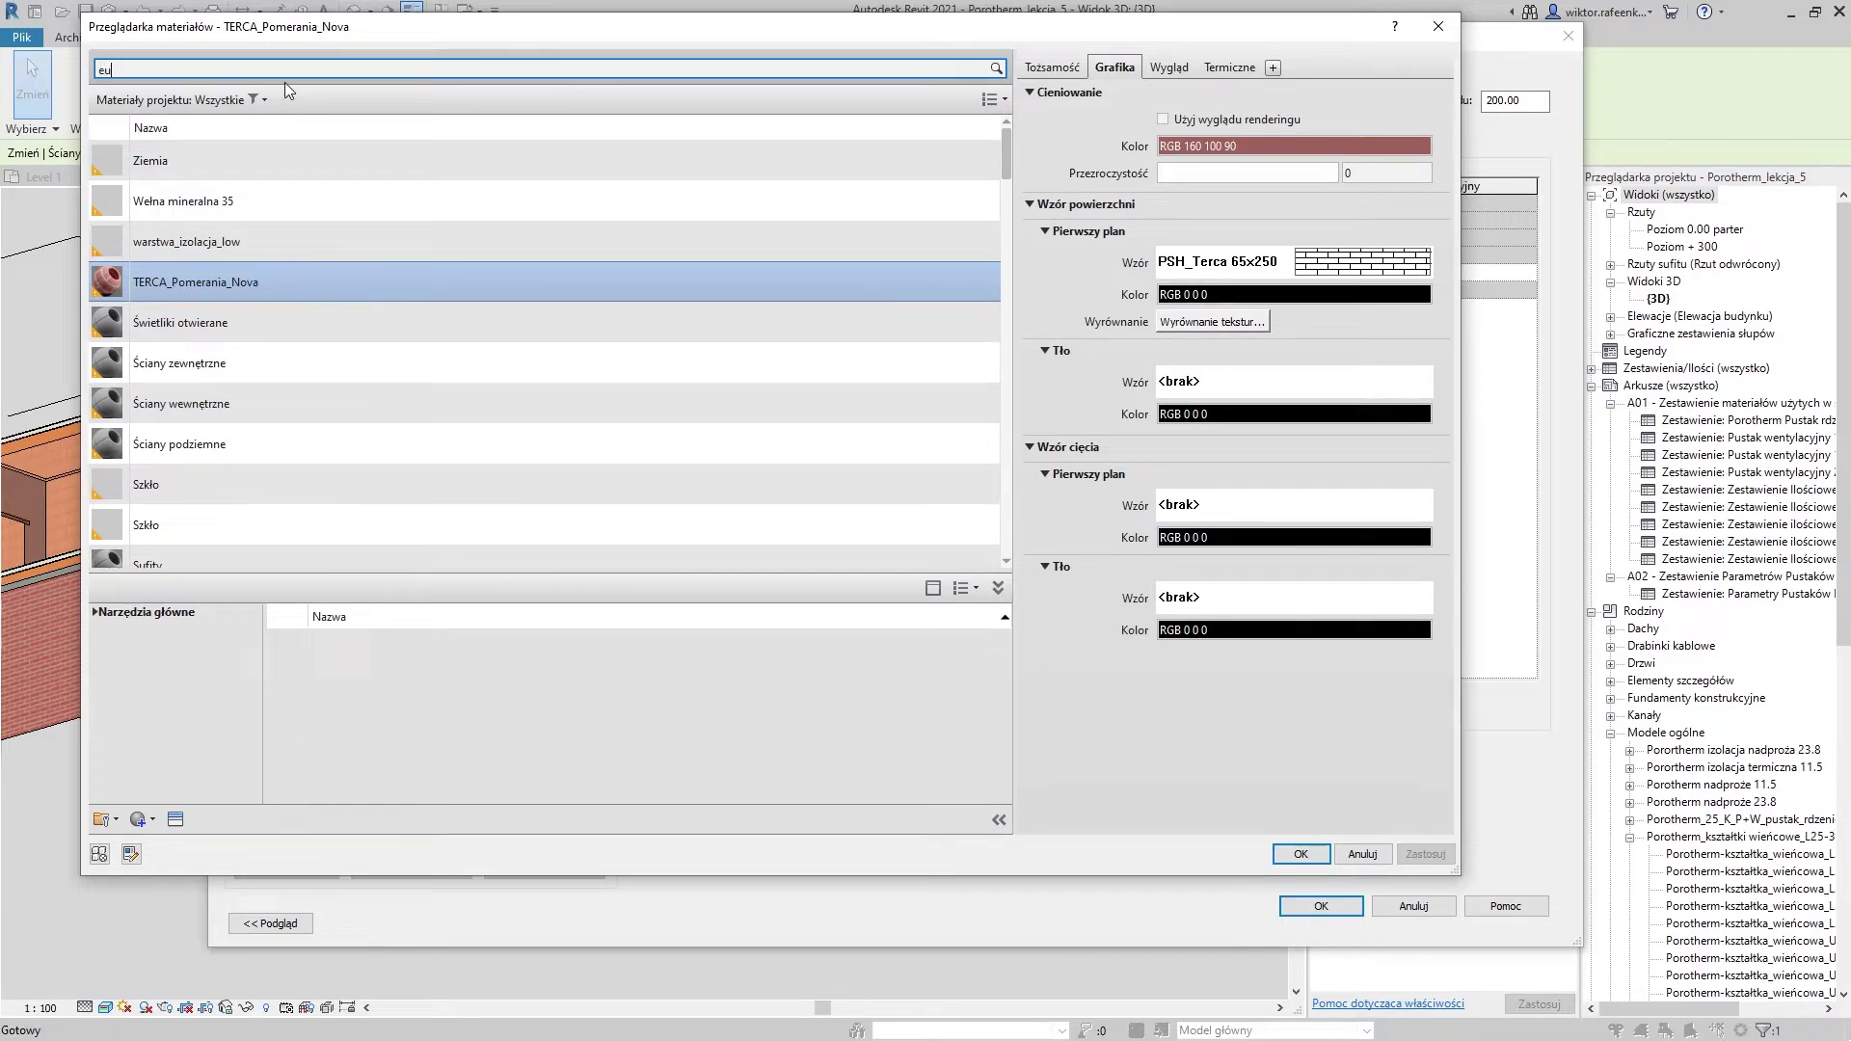
{"action": "type", "text": "s"}
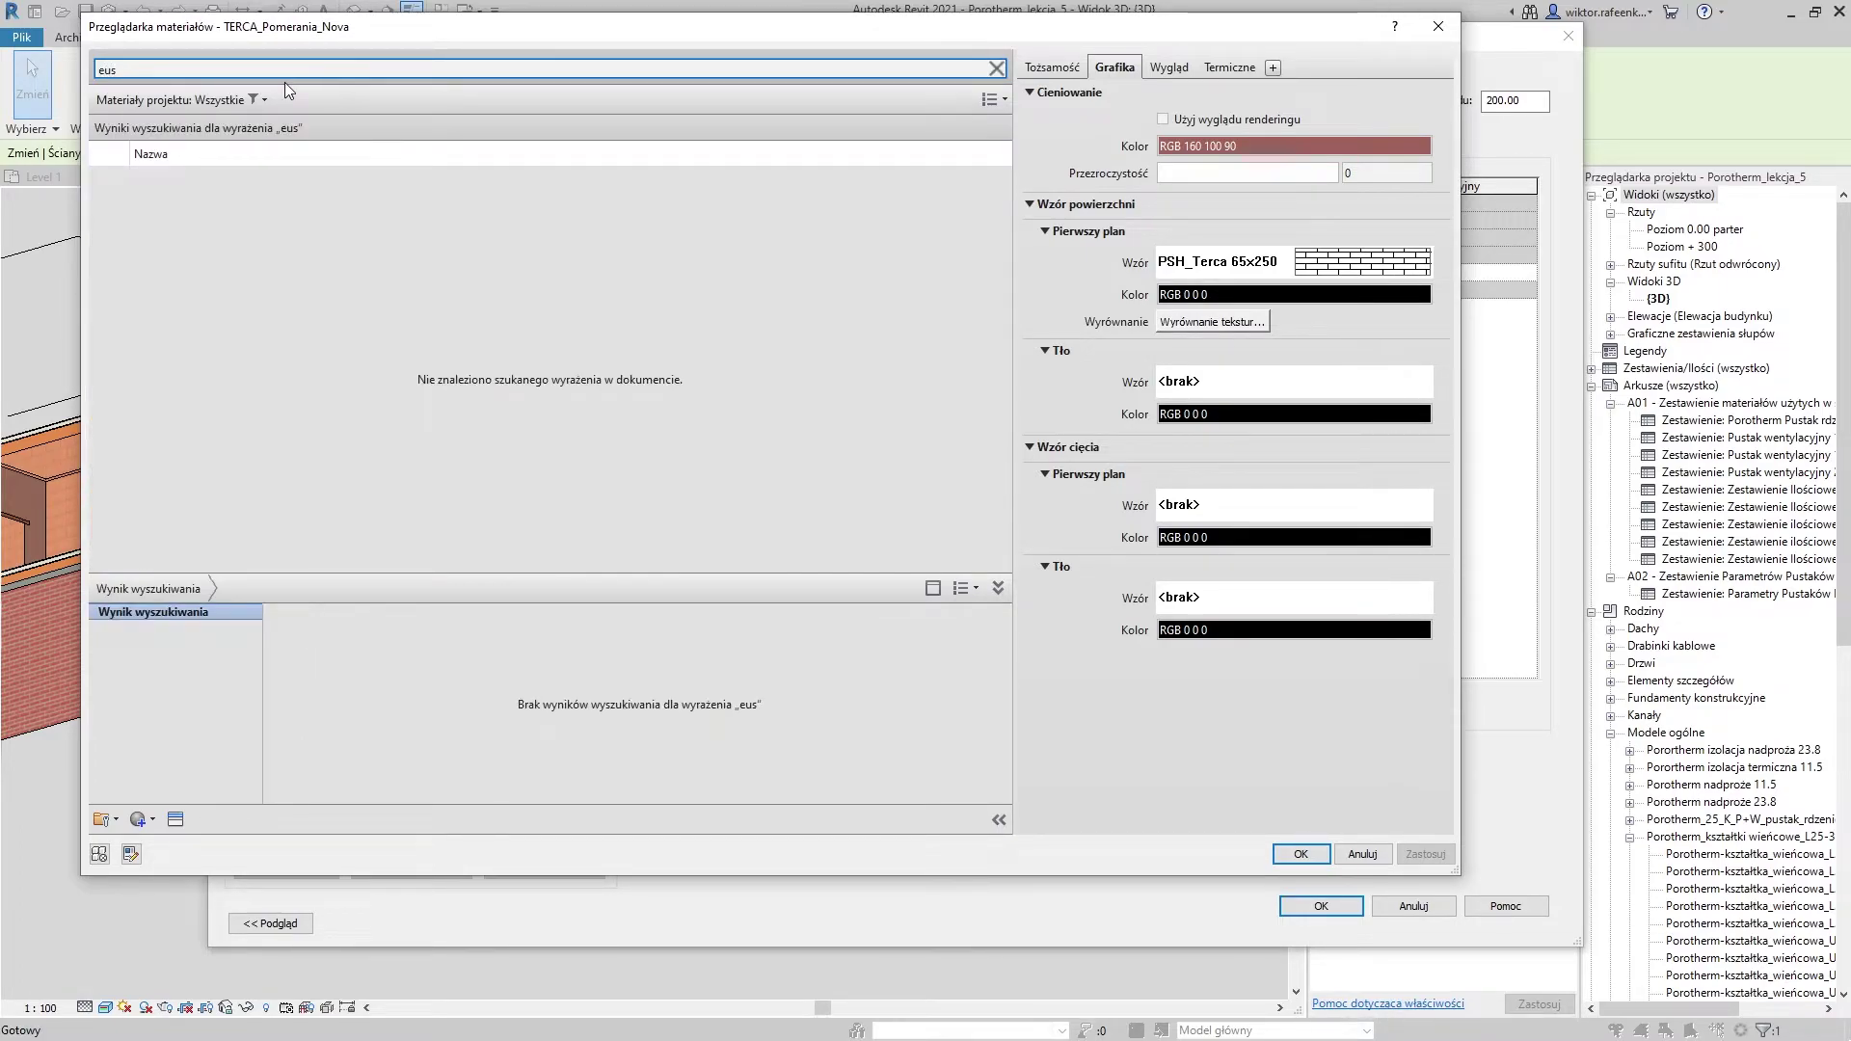
{"action": "key", "text": "BackSpace"}
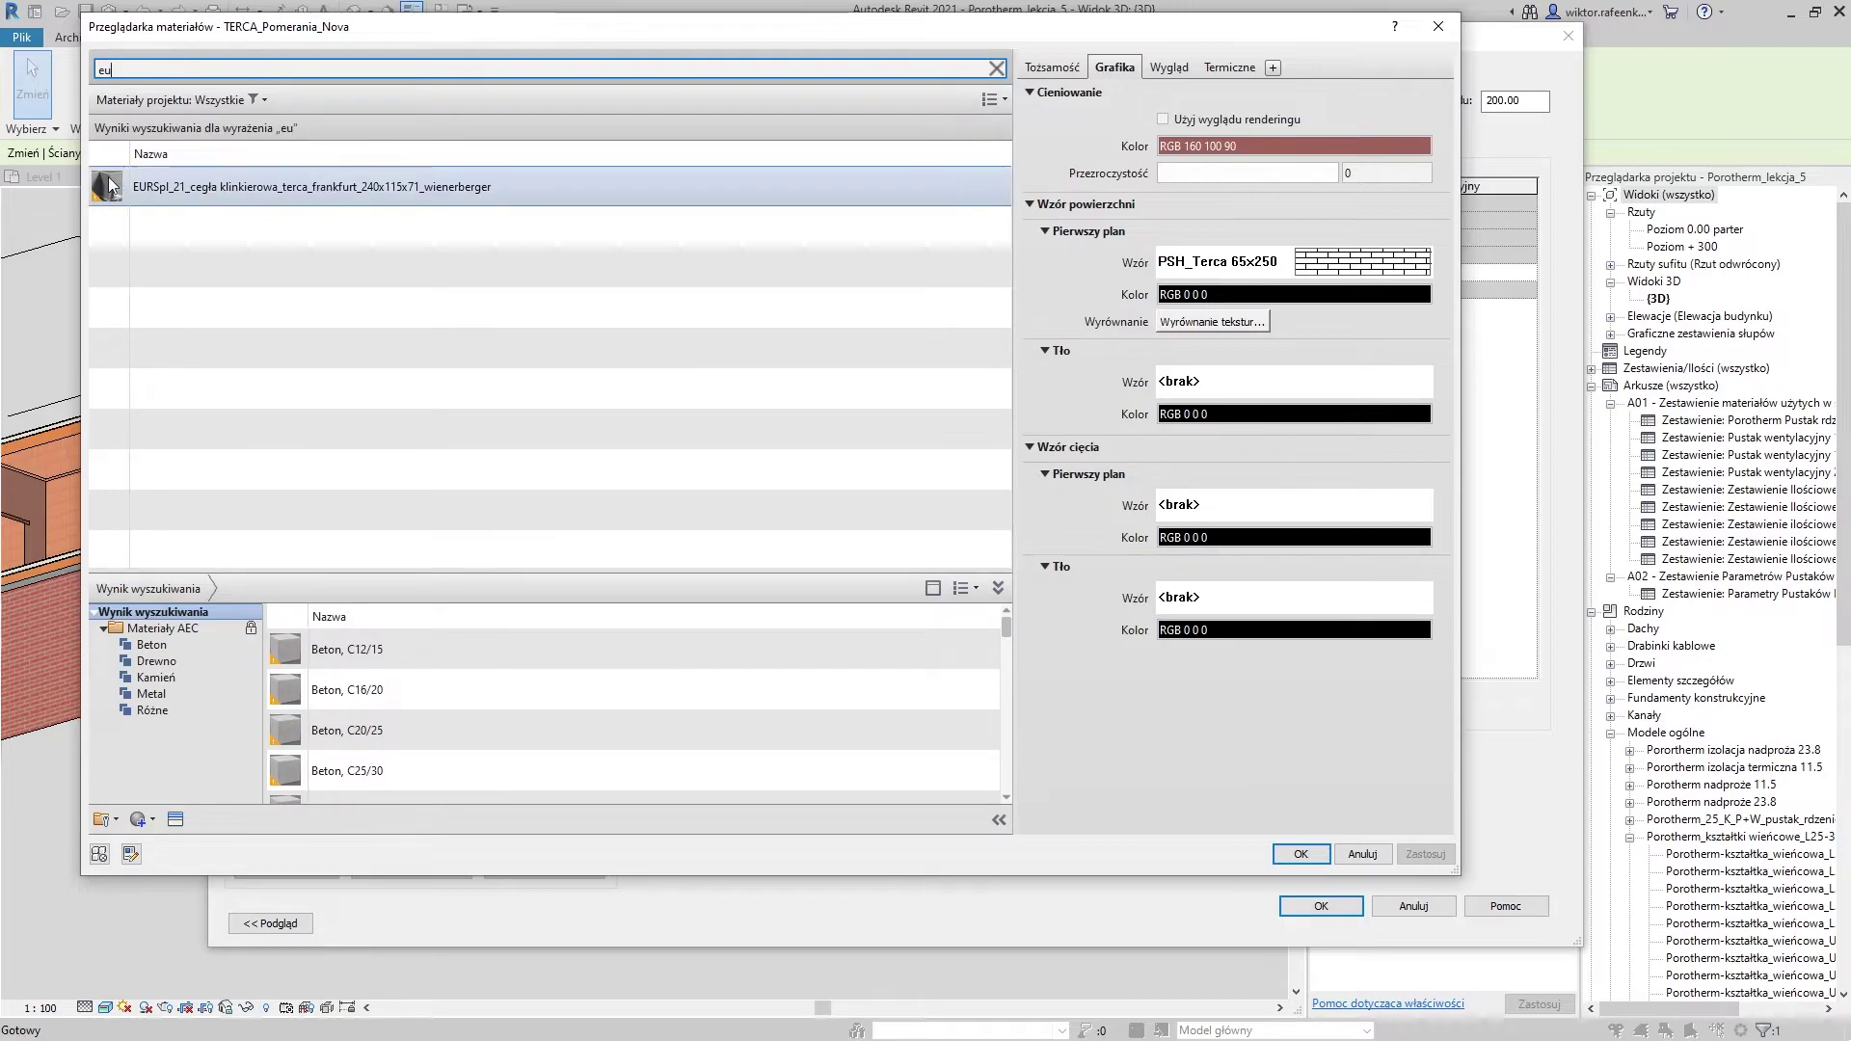
{"action": "left_click", "coordinate": [536, 188]}
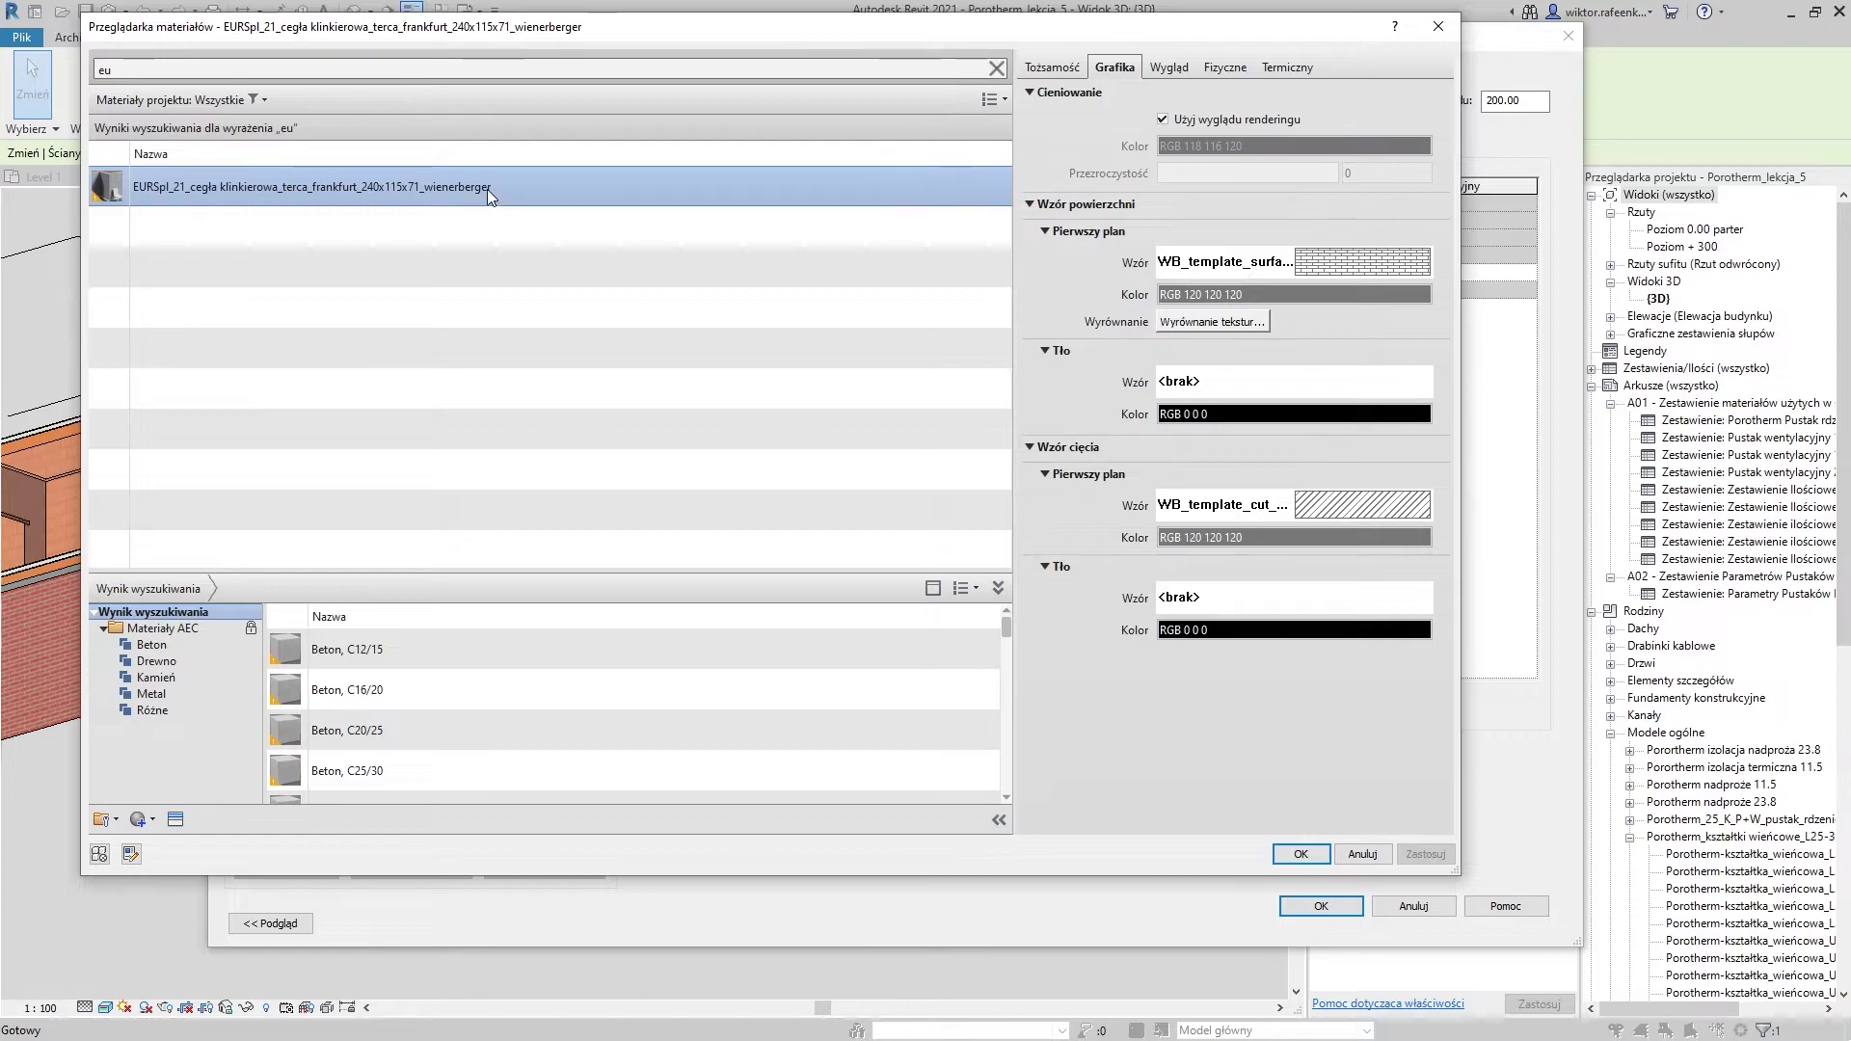
{"action": "left_click", "coordinate": [1299, 854]}
{"action": "left_click", "coordinate": [1321, 906]}
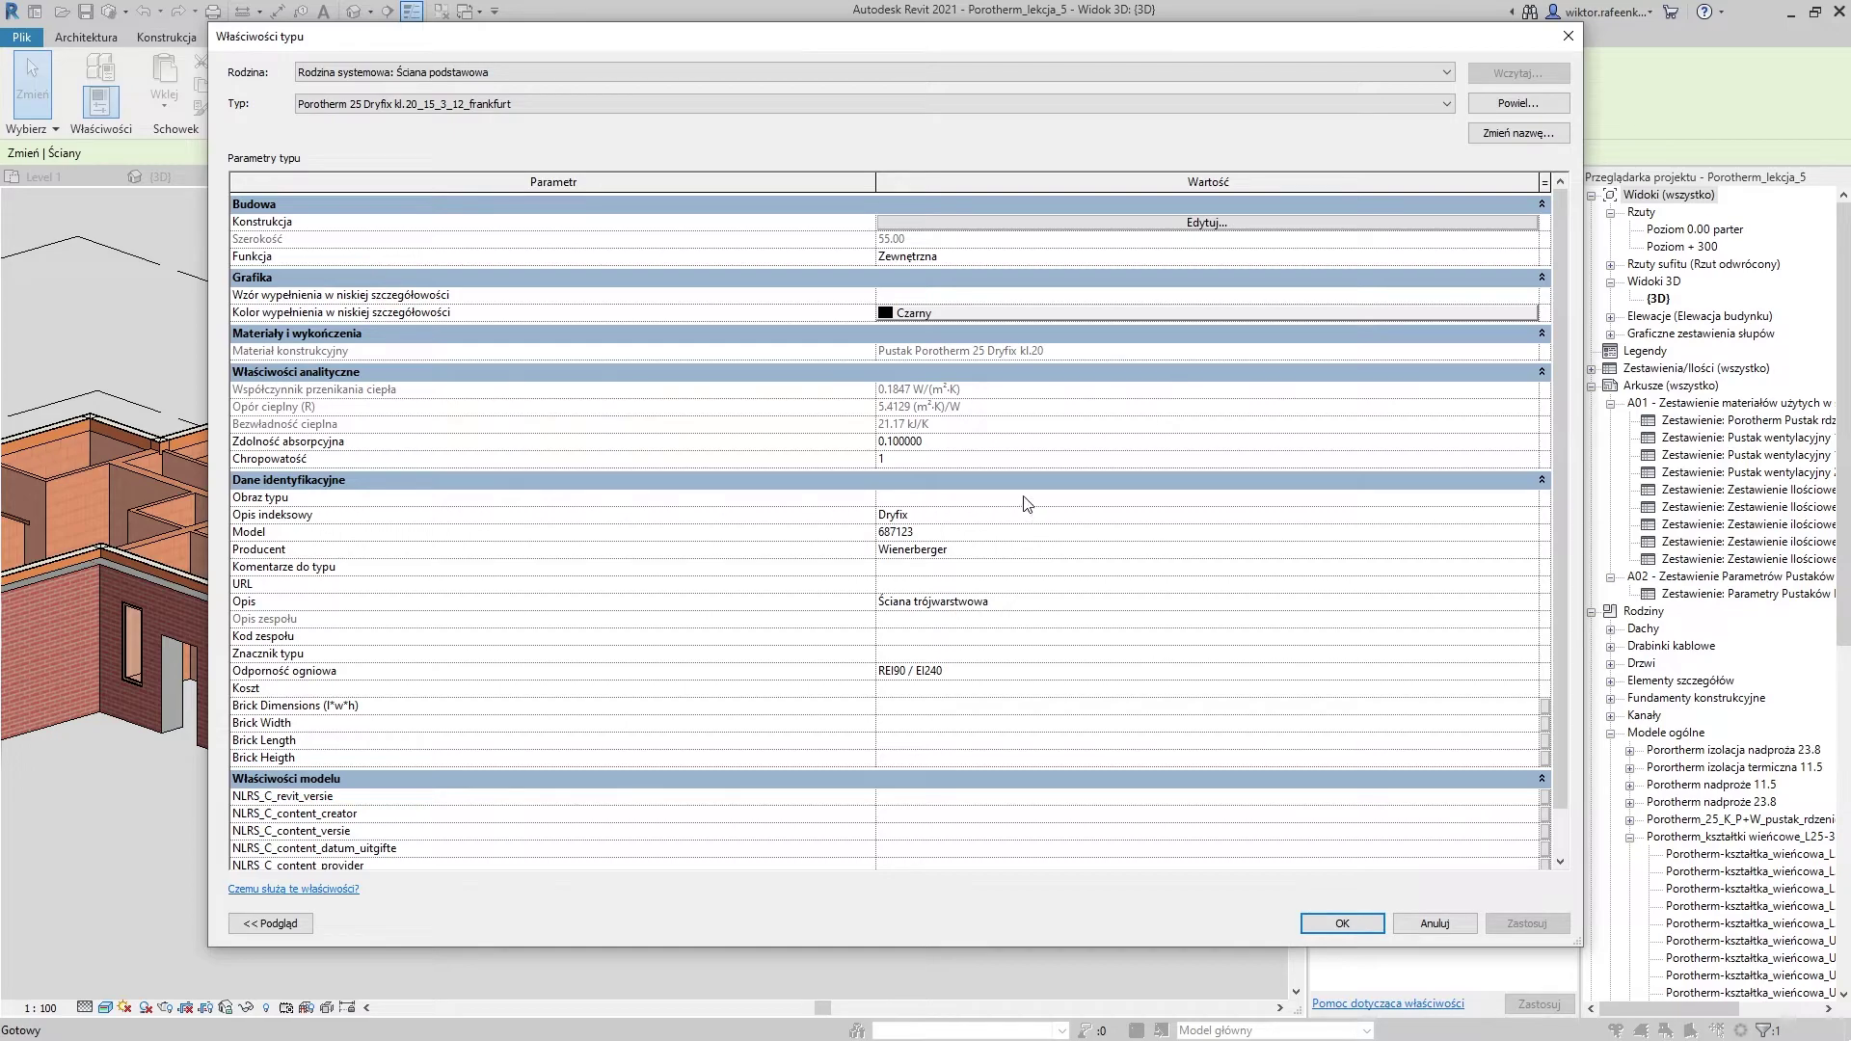
{"action": "left_click", "coordinate": [1342, 924]}
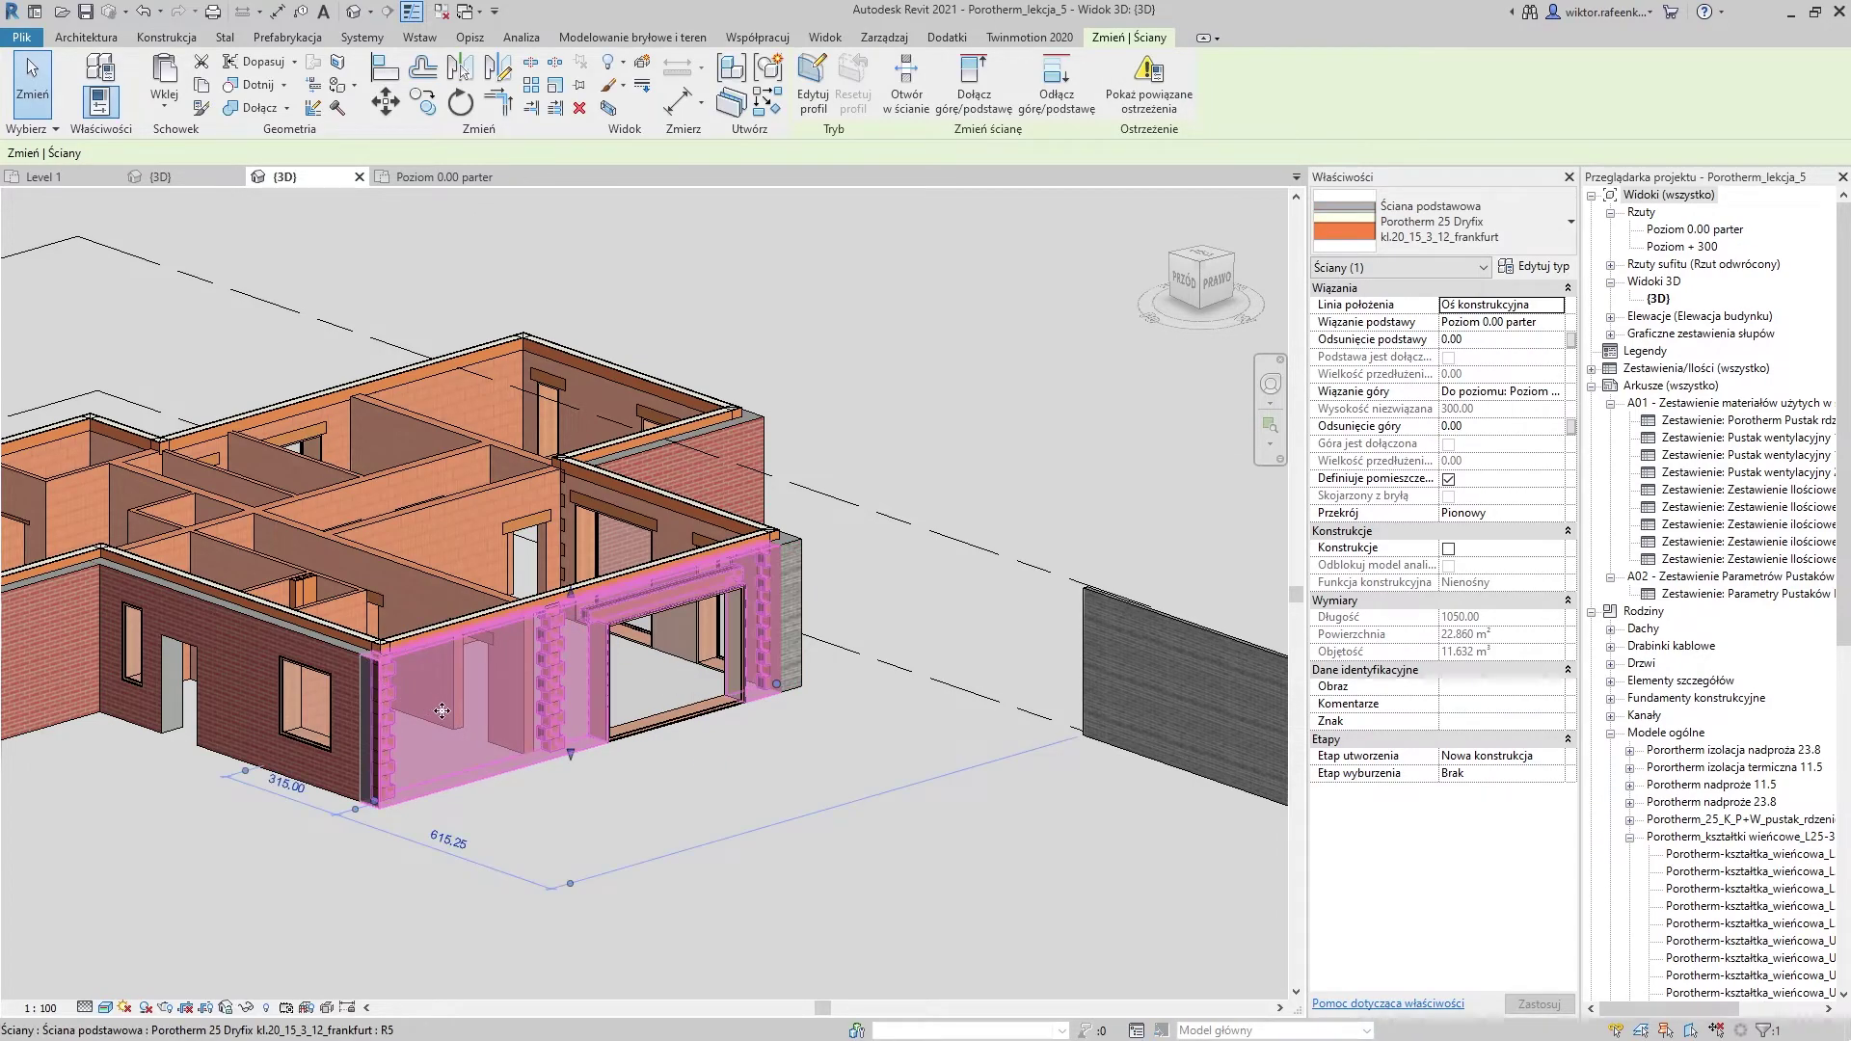
Pan, deselect and zoom in to see the front wall's grey Frankfurt brick
{"action": "middle_click_drag", "start_coordinate": [445, 711], "coordinate": [649, 723]}
{"action": "key", "text": "Escape"}
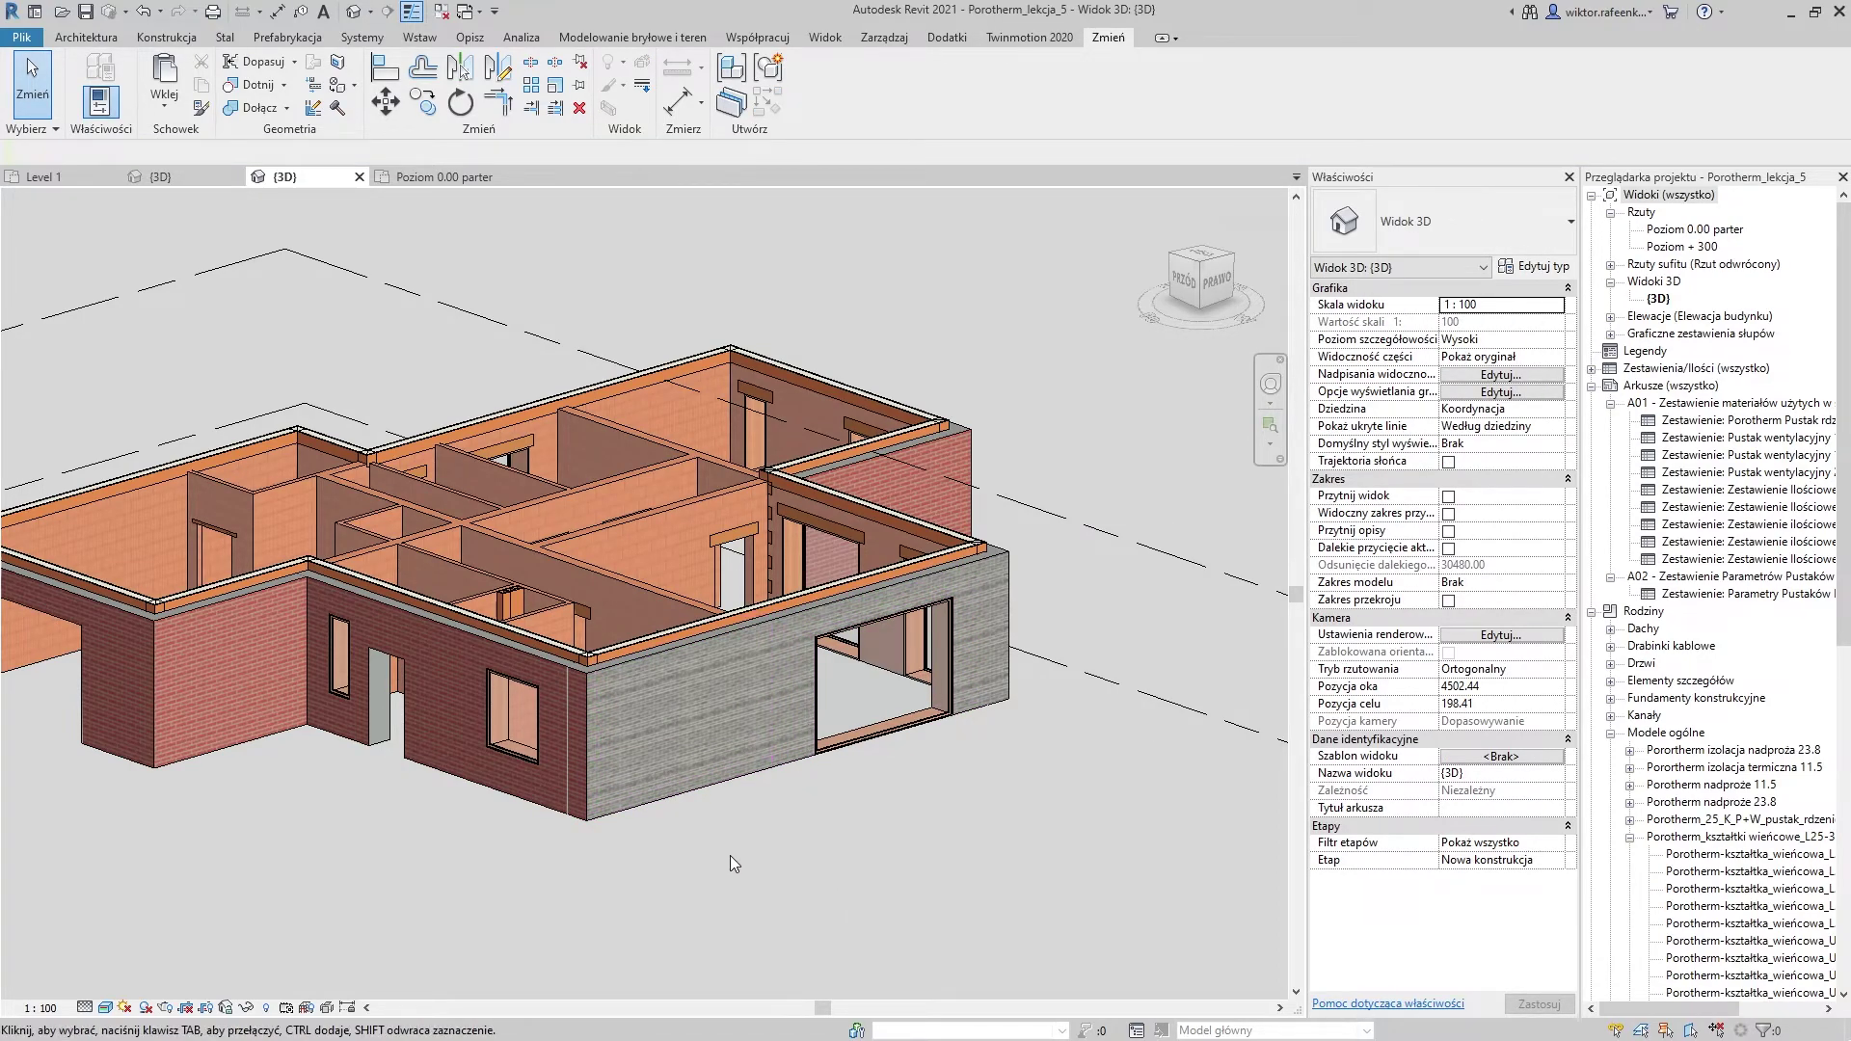
{"action": "scroll", "coordinate": [733, 854], "scroll_direction": "up", "scroll_amount": 2}
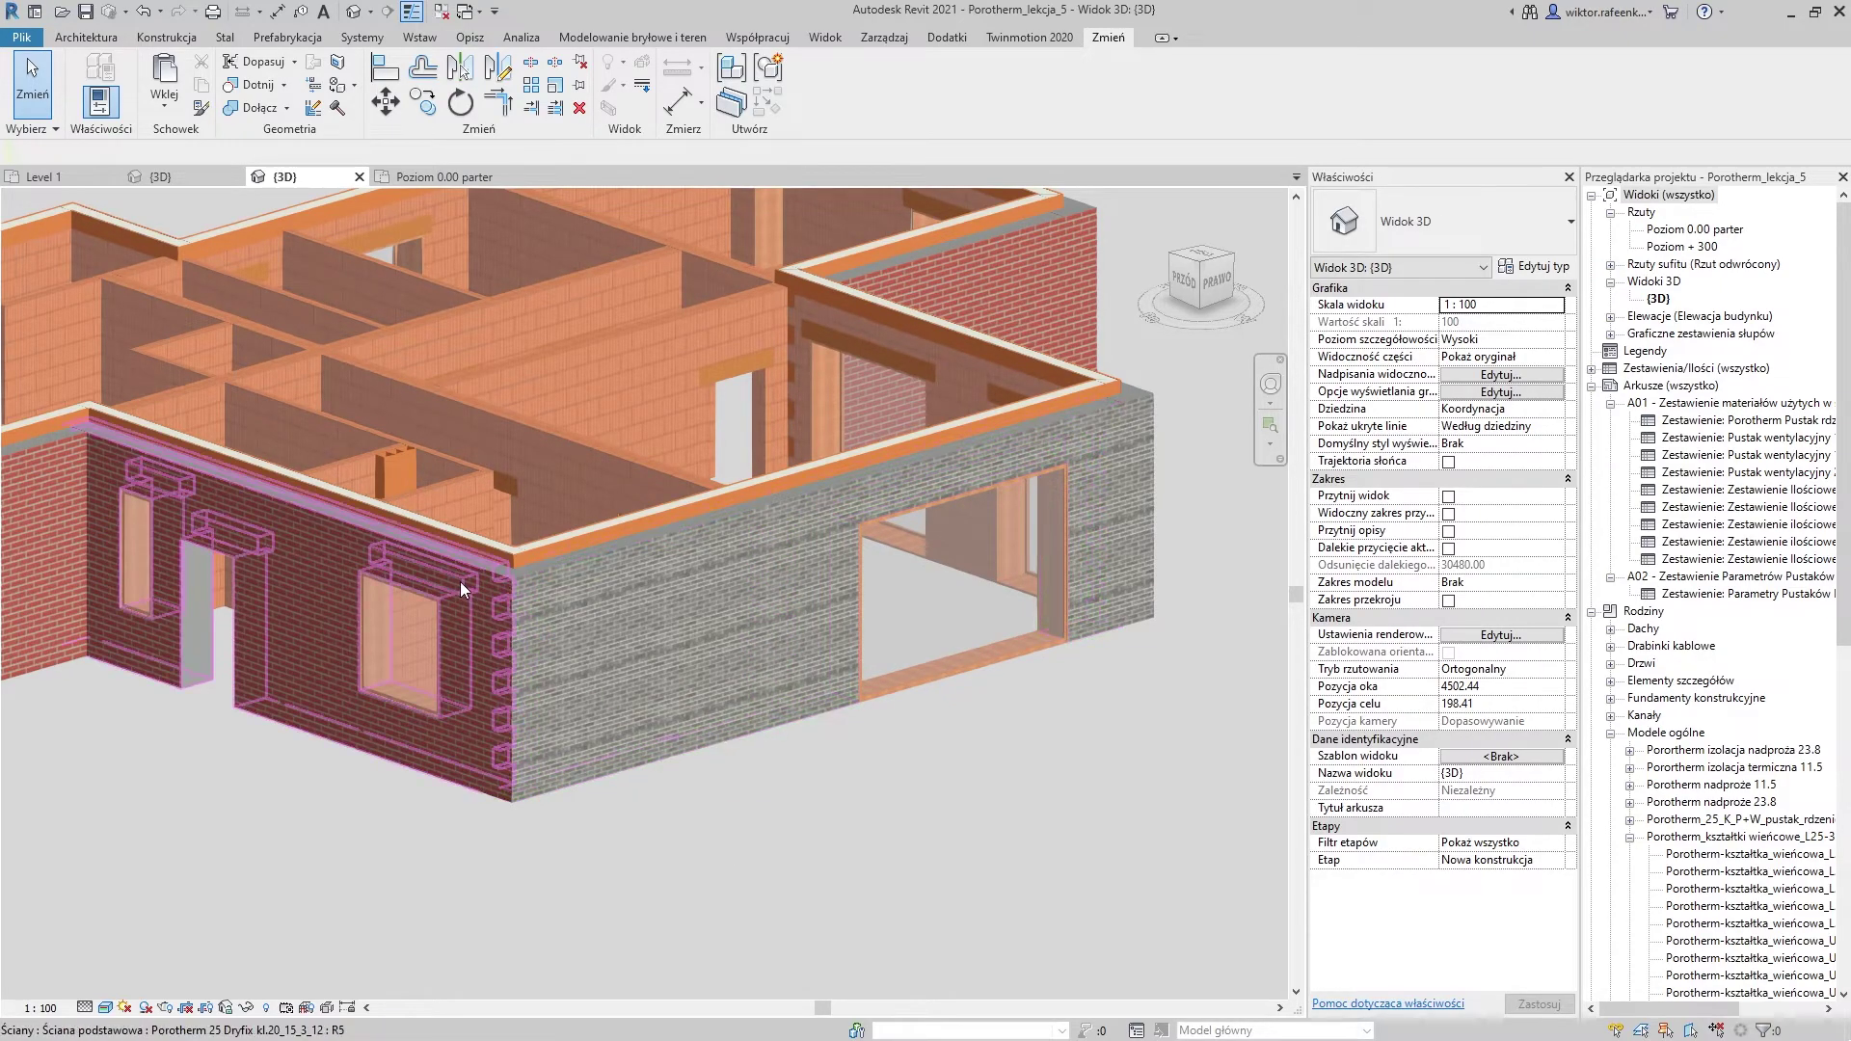
Tab-select the ten connected exterior walls and assign the kl.20_15_3_12_frankfurt type via search 'fran'
{"action": "key", "text": "Tab"}
{"action": "left_click", "coordinate": [430, 778]}
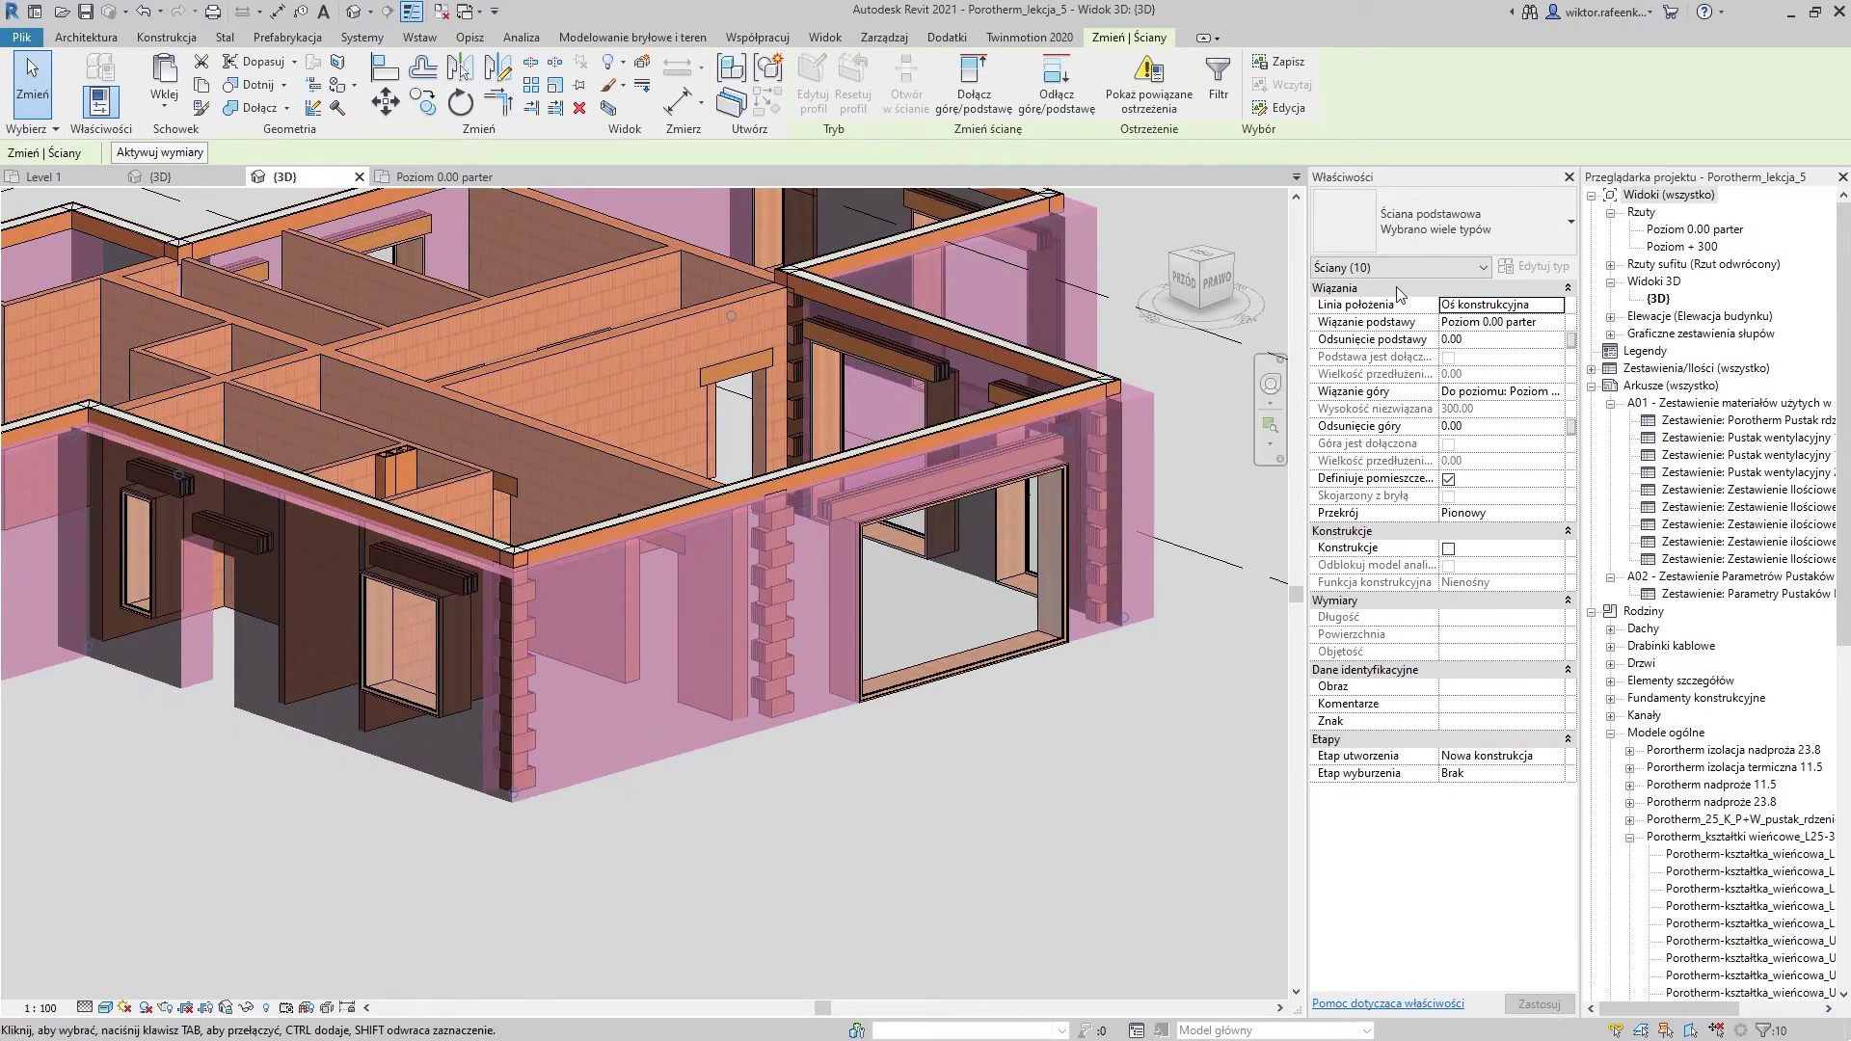
{"action": "left_click", "coordinate": [1413, 234]}
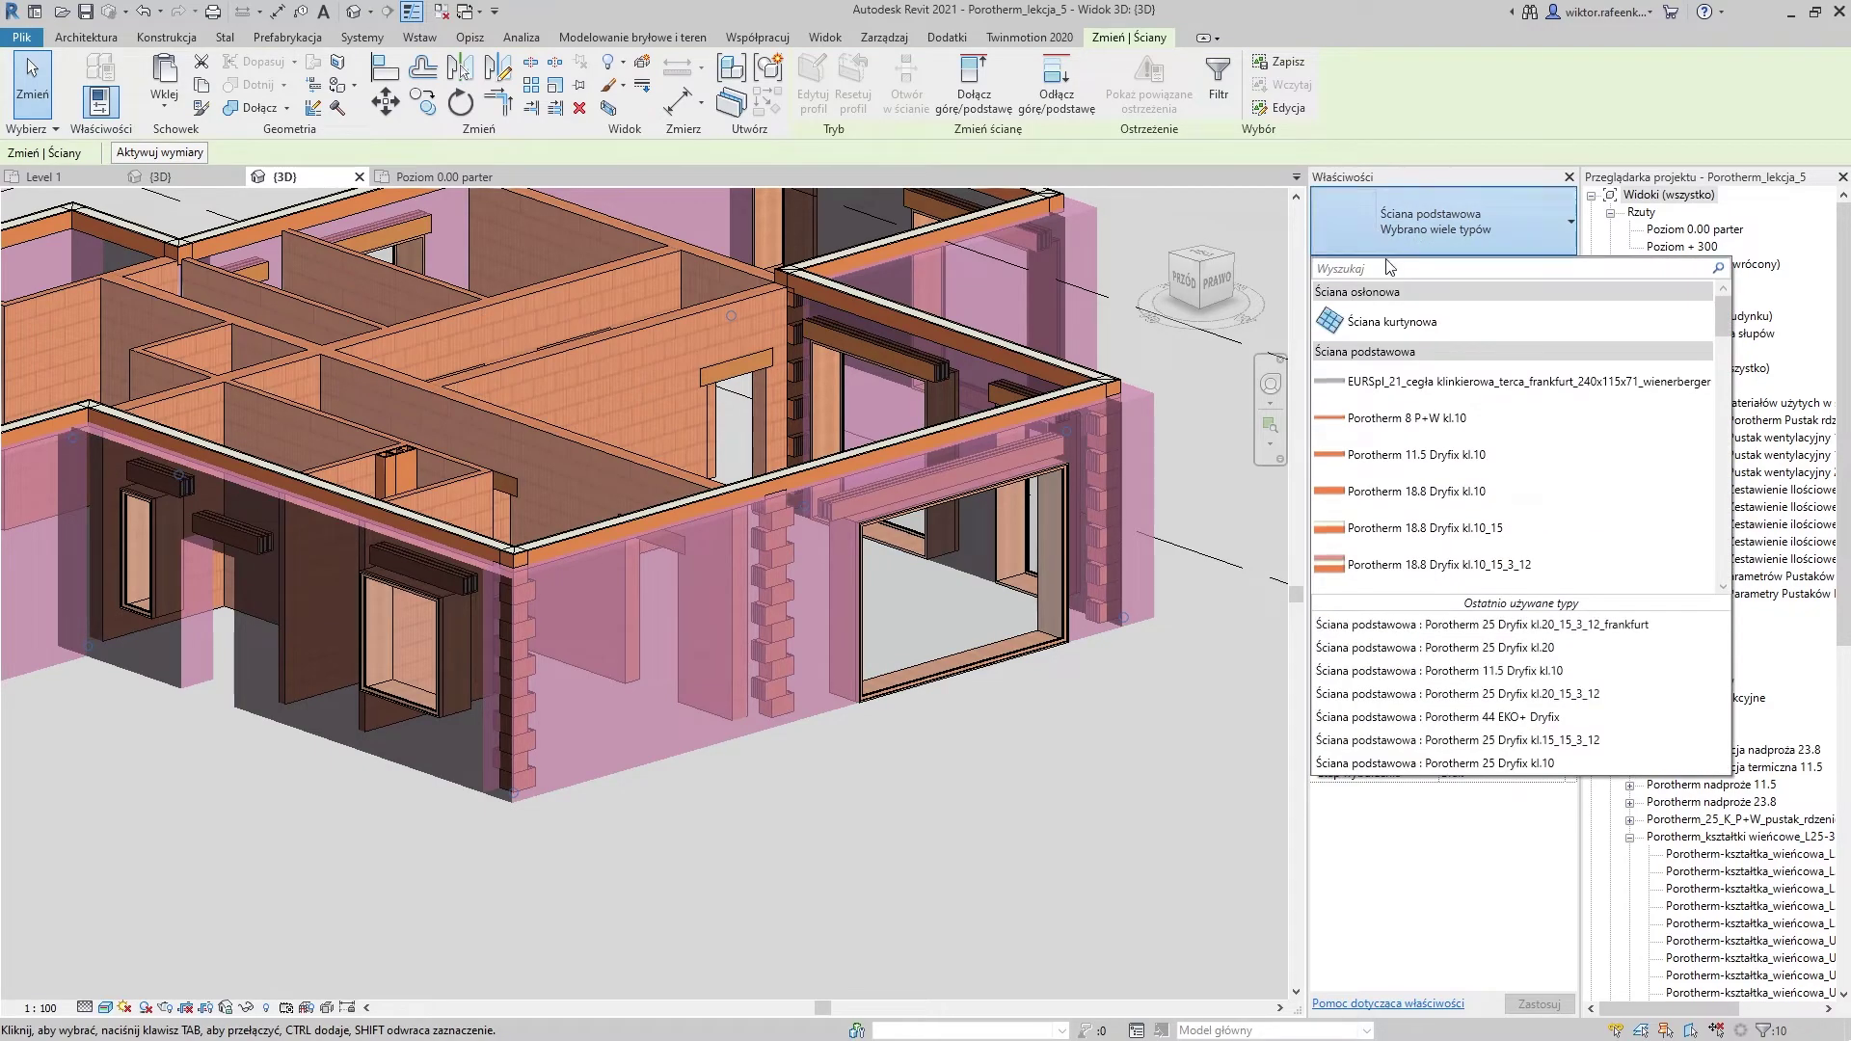
{"action": "left_click", "coordinate": [1355, 278]}
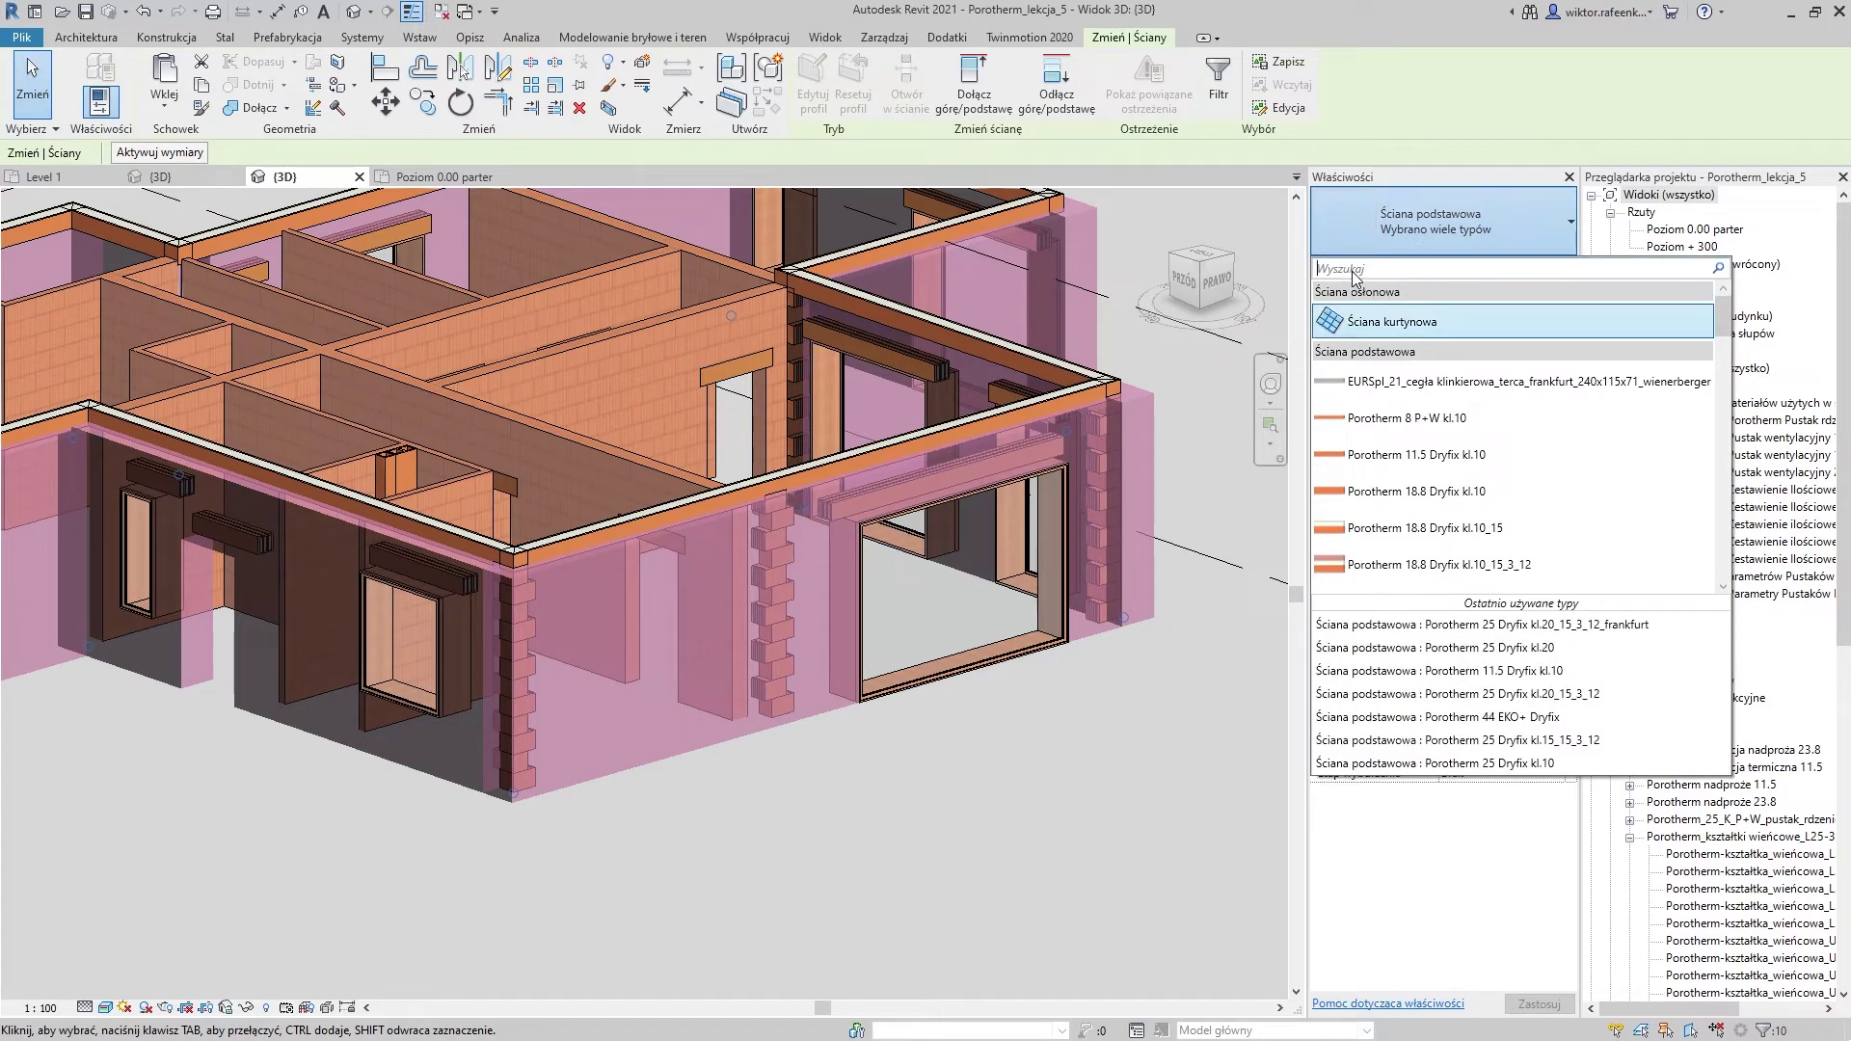
{"action": "type", "text": "fran"}
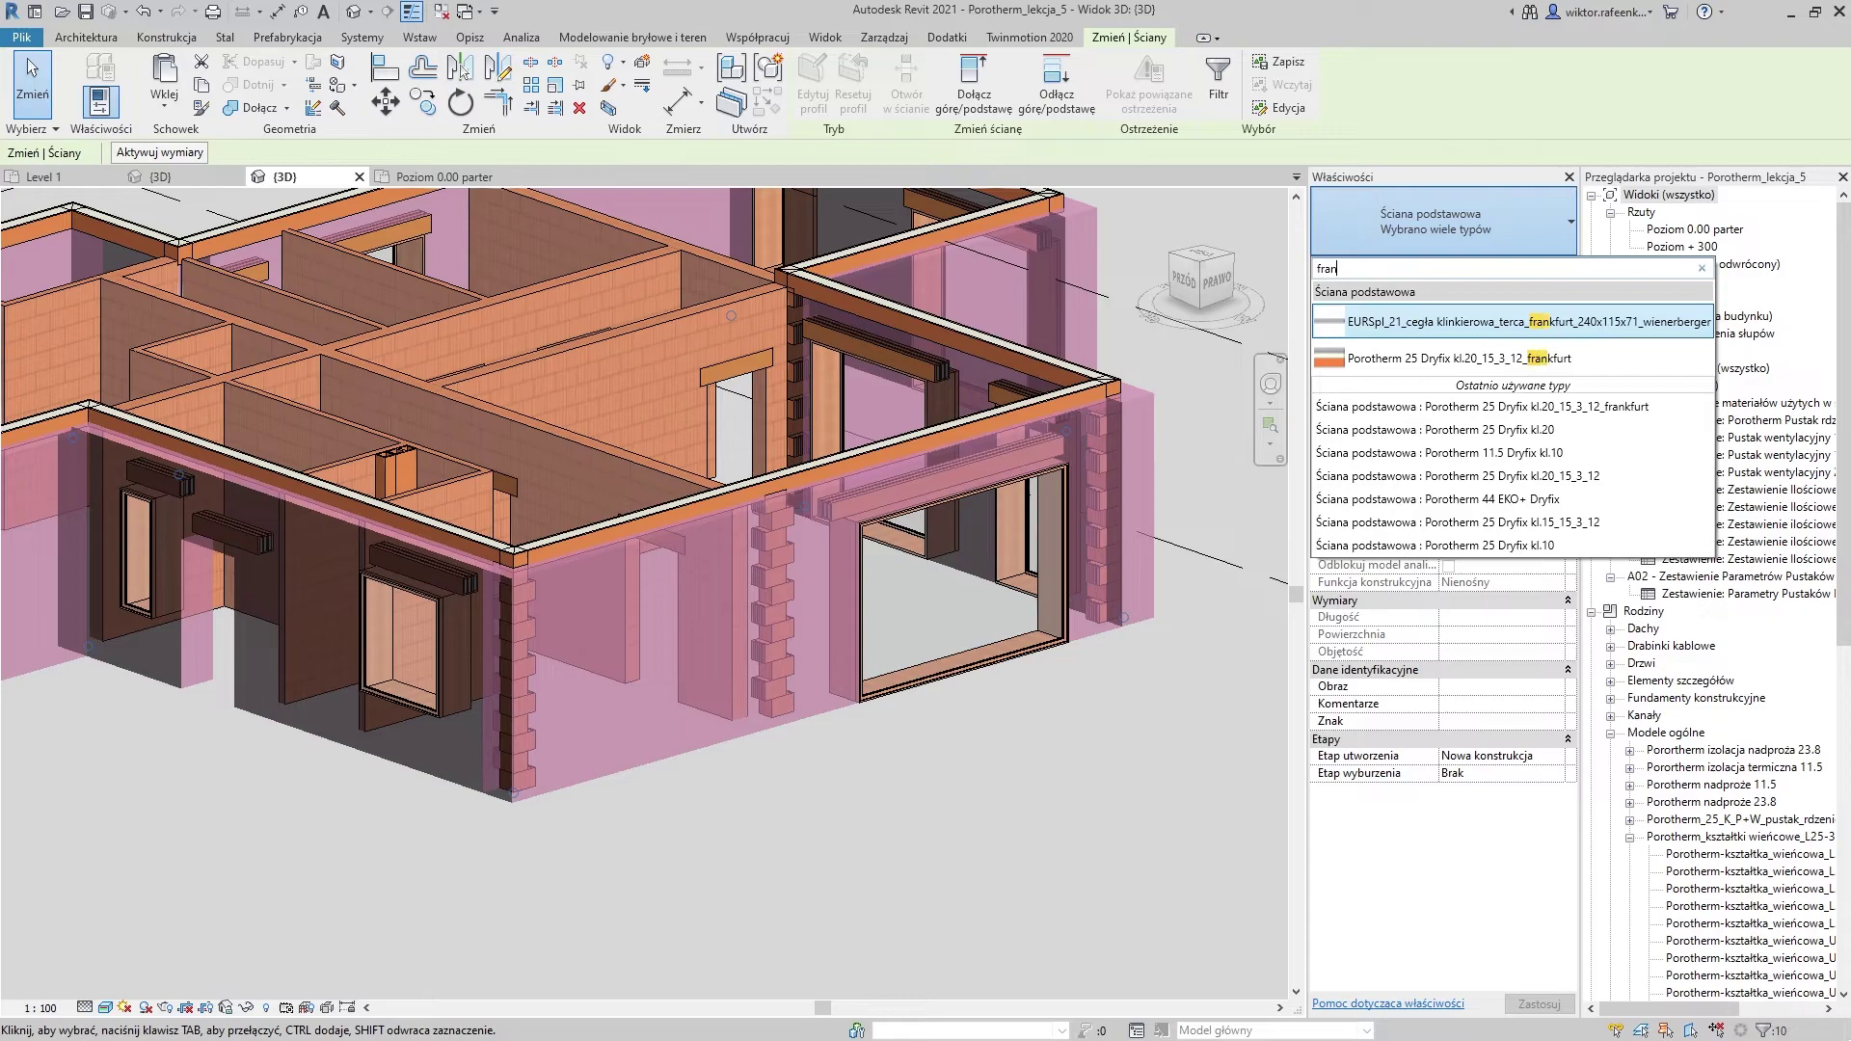
{"action": "left_click", "coordinate": [1402, 360]}
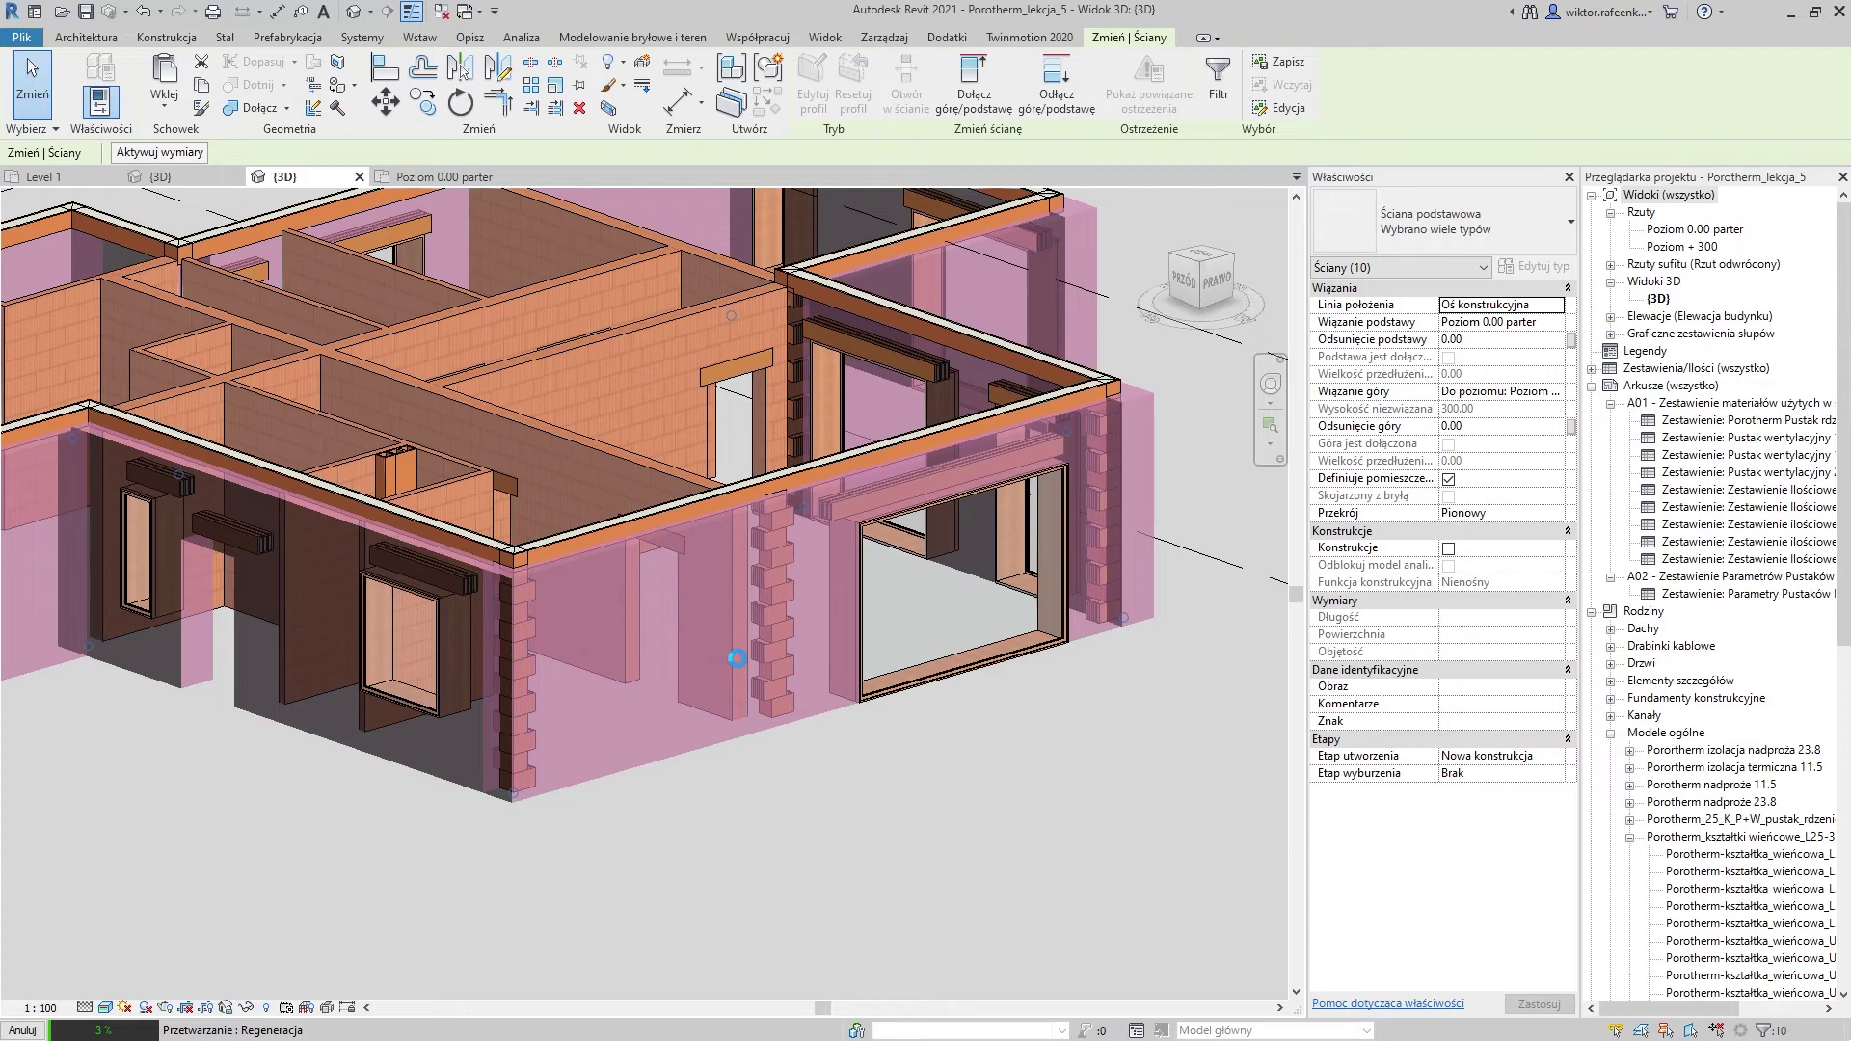
{"action": "scroll", "coordinate": [603, 665], "scroll_direction": "down", "scroll_amount": 3}
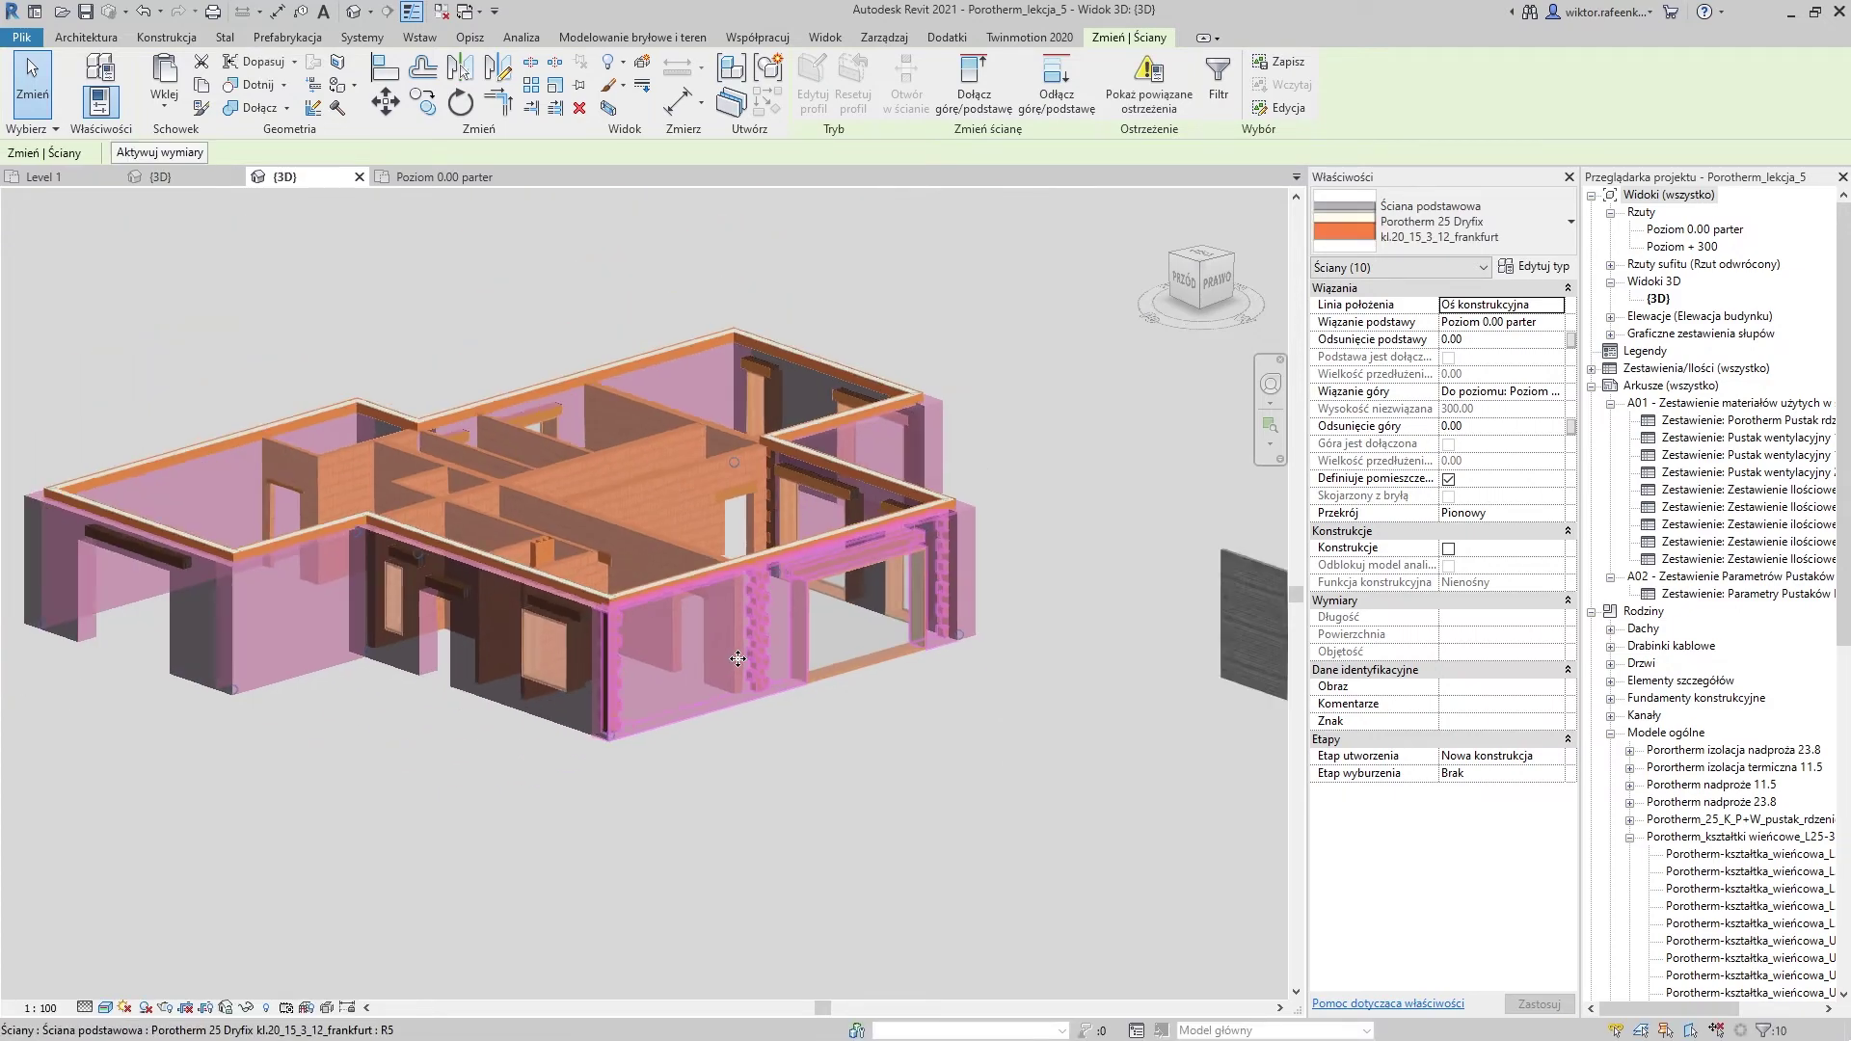
{"action": "key", "text": "Escape"}
{"action": "scroll", "coordinate": [380, 720], "scroll_direction": "up", "scroll_amount": 2}
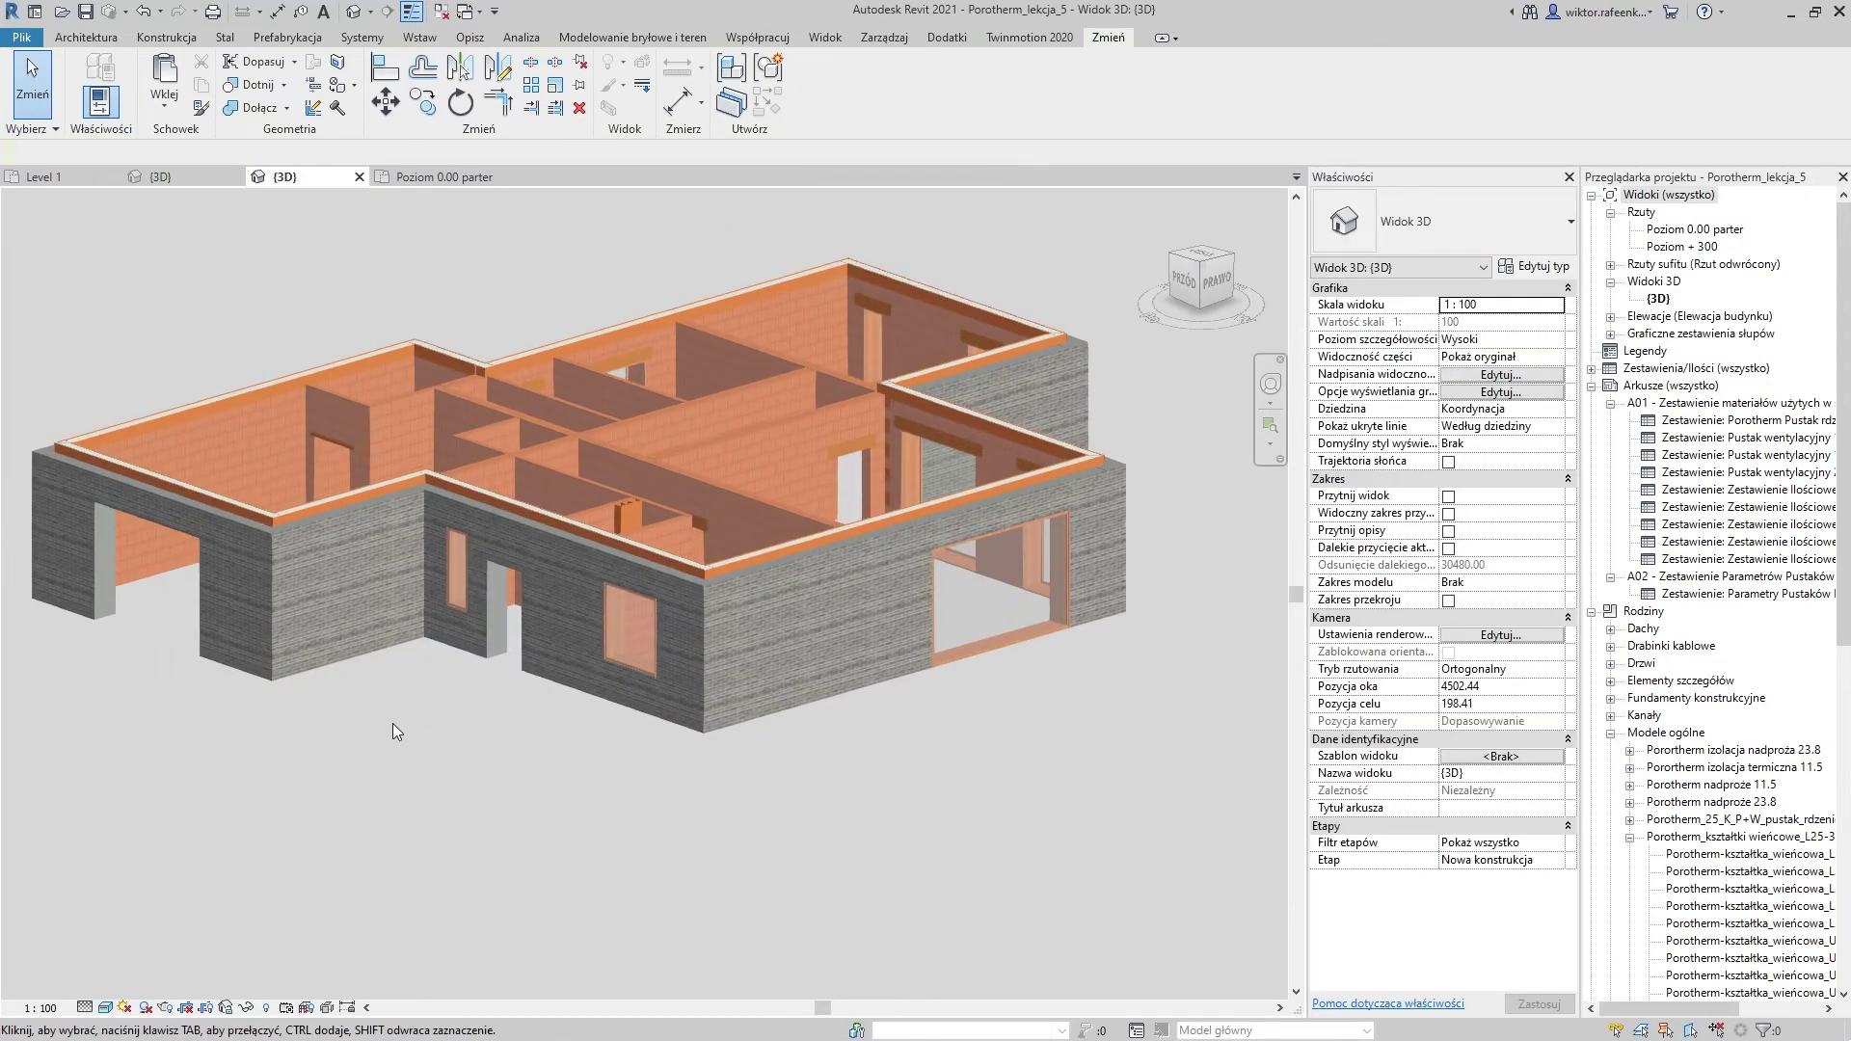
{"action": "scroll", "coordinate": [762, 592], "scroll_direction": "up", "scroll_amount": 3}
{"action": "scroll", "coordinate": [762, 591], "scroll_direction": "up", "scroll_amount": 1}
{"action": "scroll", "coordinate": [761, 592], "scroll_direction": "up", "scroll_amount": 1}
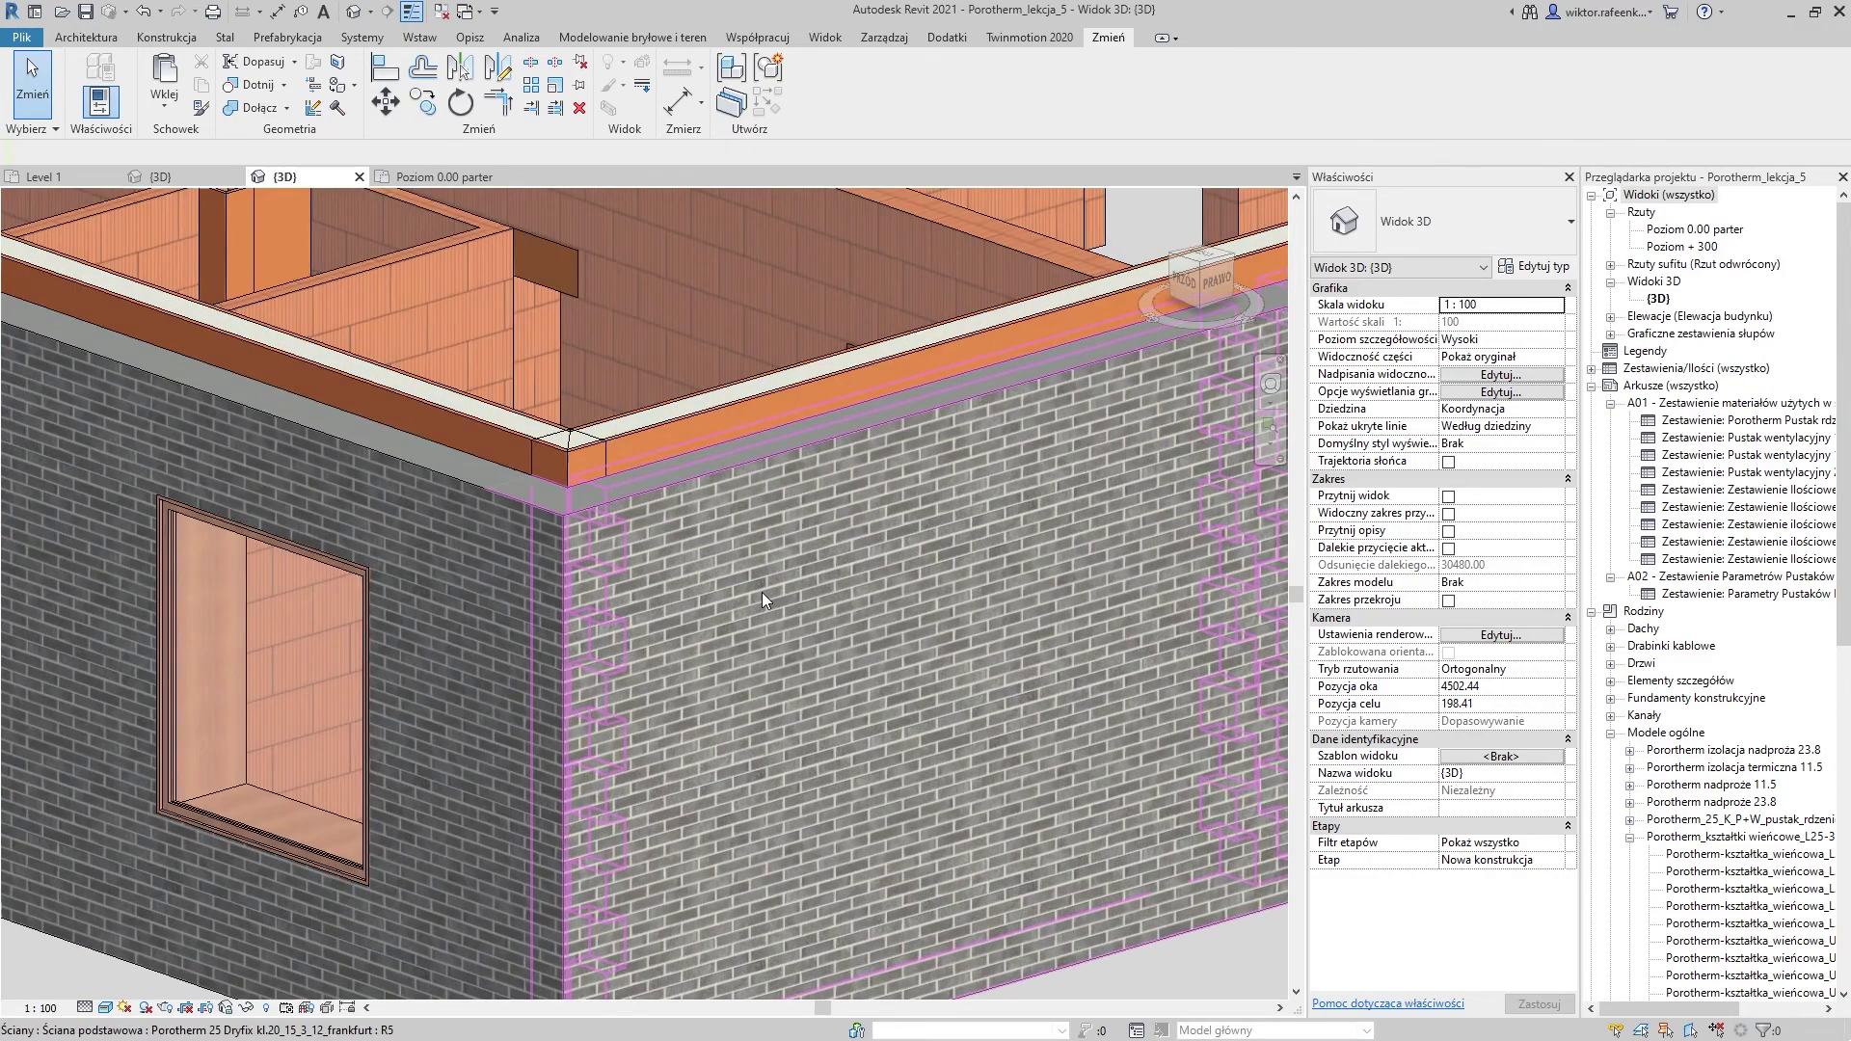
{"action": "scroll", "coordinate": [761, 592], "scroll_direction": "down", "scroll_amount": 3}
{"action": "scroll", "coordinate": [762, 592], "scroll_direction": "down", "scroll_amount": 2}
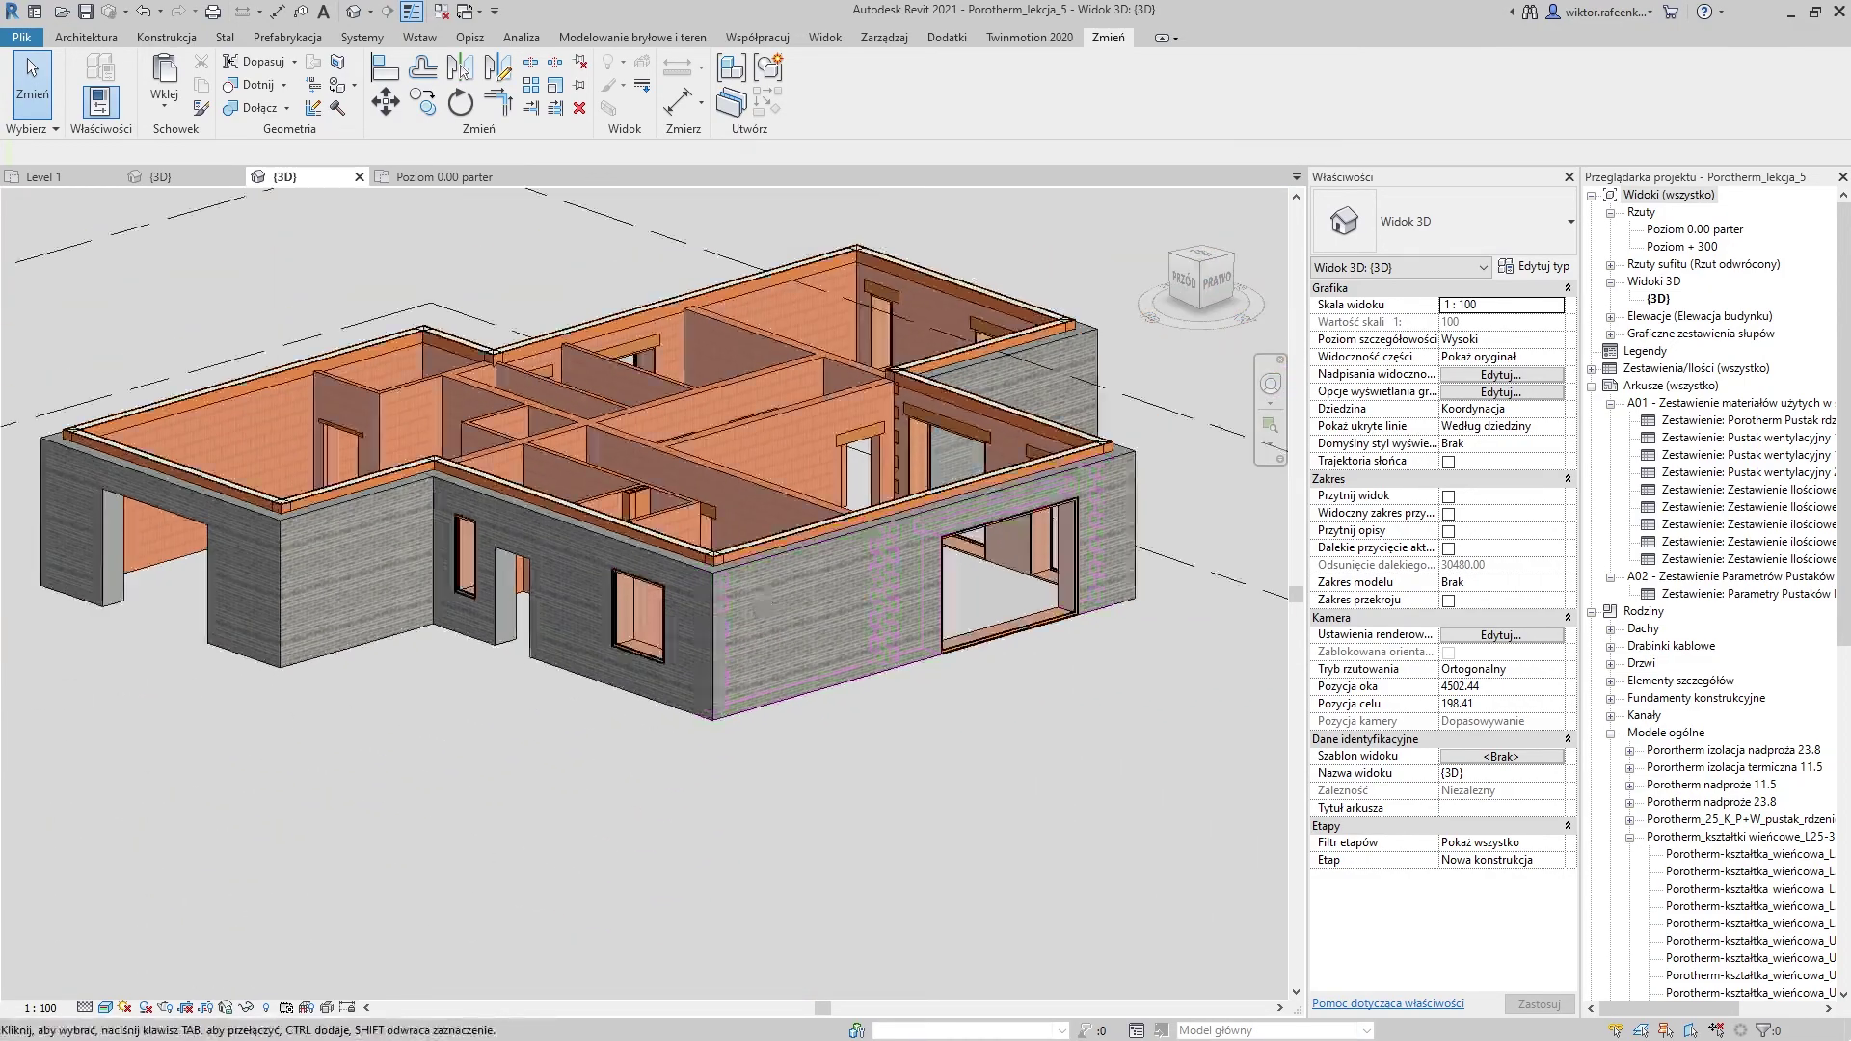